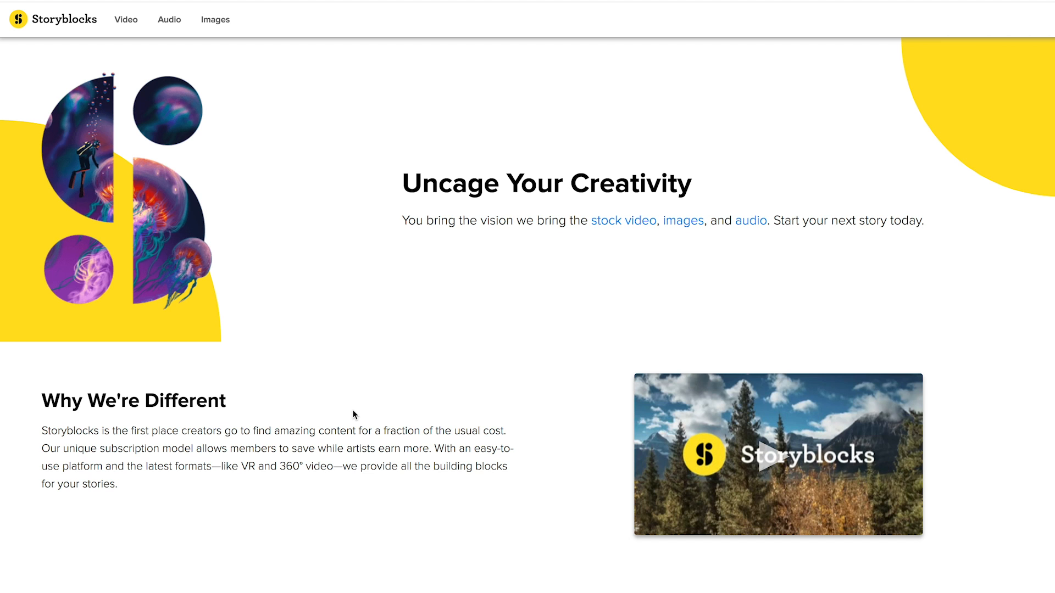
- Look over the Storyblocks home page and its sections on stock videos and images
scroll(353, 414, down, 8)
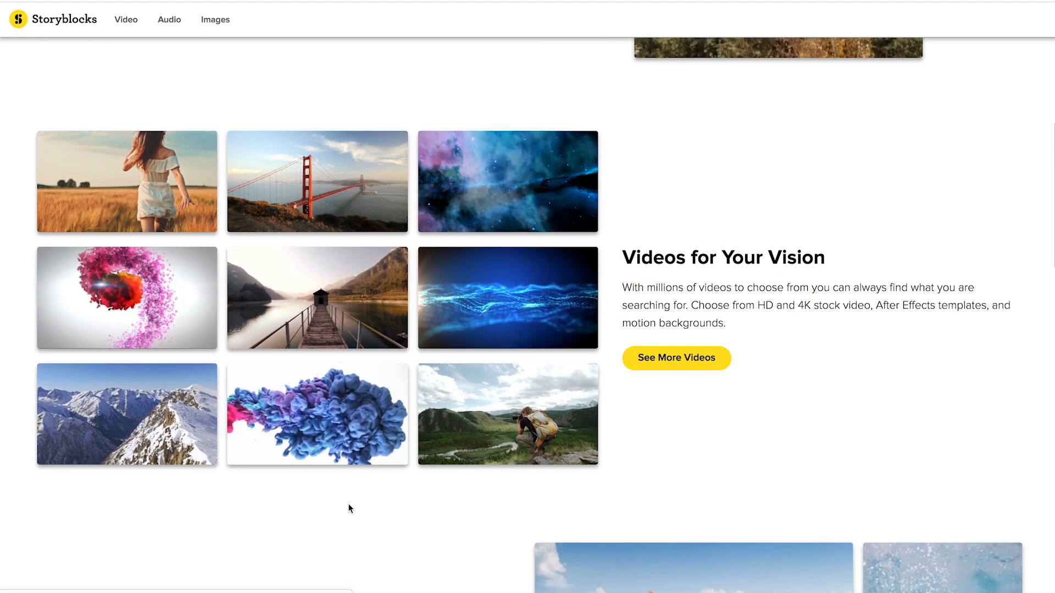
scroll(349, 508, down, 3)
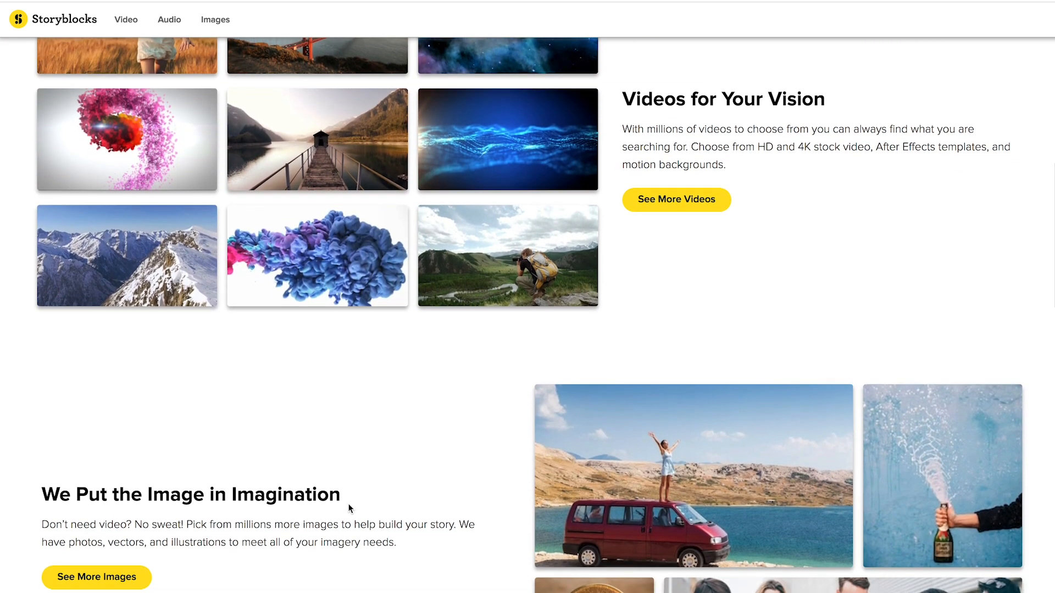
scroll(348, 506, down, 1)
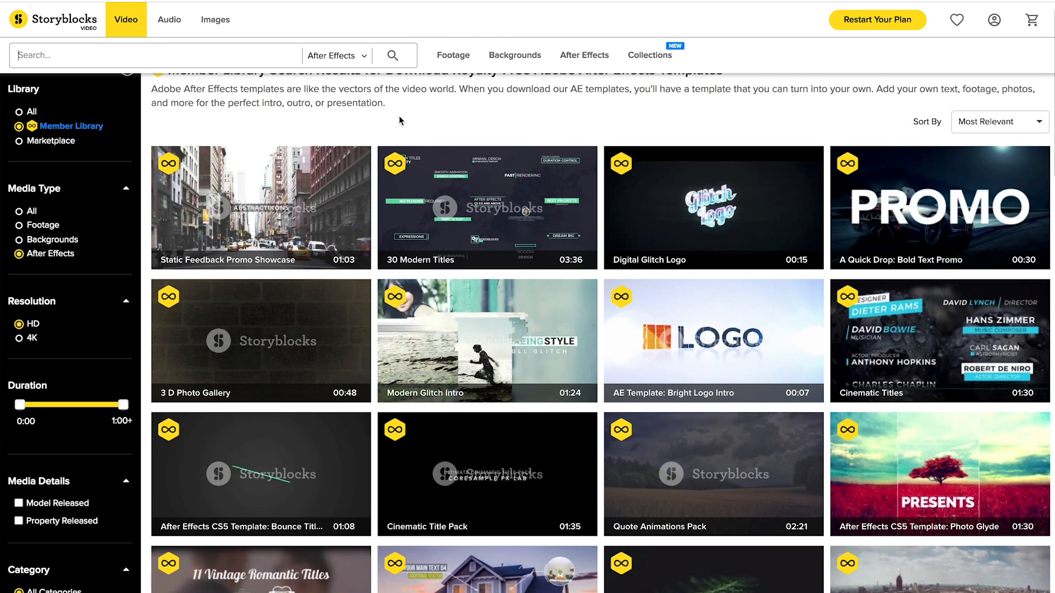
- Browse the After Effects templates in the Member Library and check what the membership symbol means
scroll(571, 249, down, 1)
scroll(571, 249, up, 1)
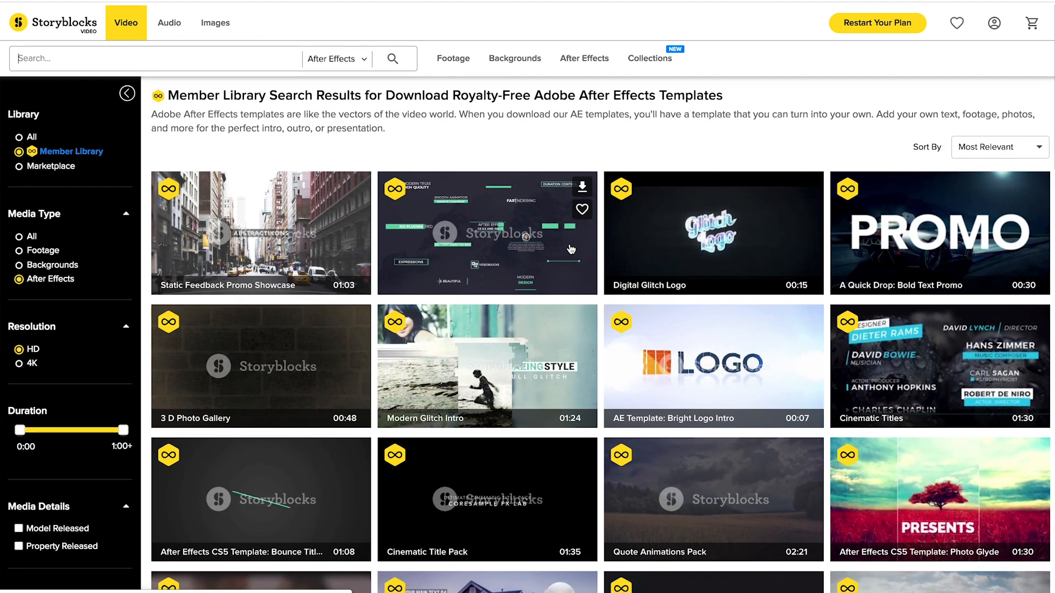
scroll(488, 333, down, 2)
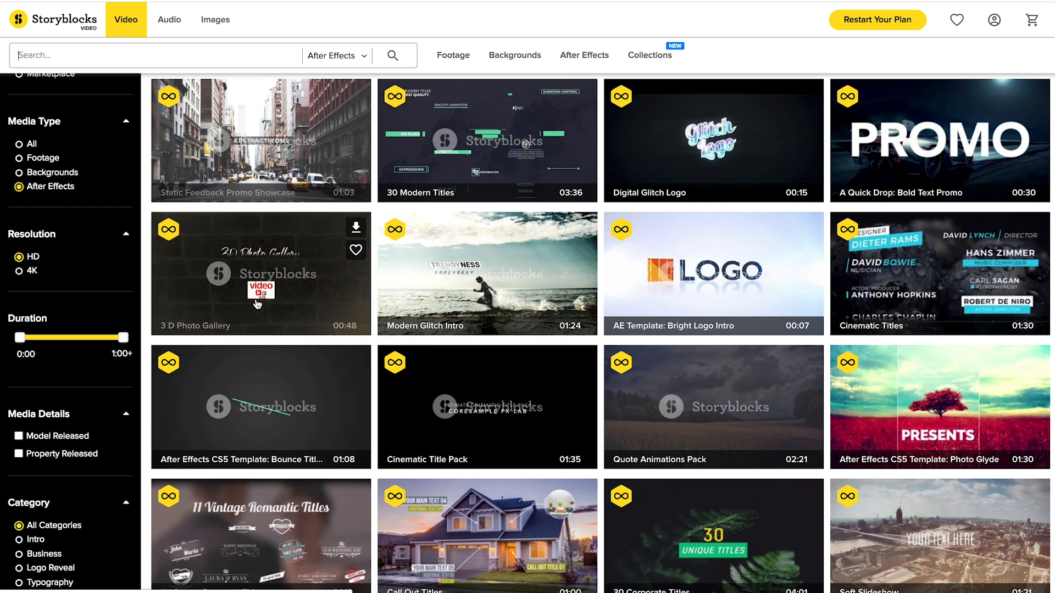
scroll(269, 155, up, 2)
mouse_move(18, 148)
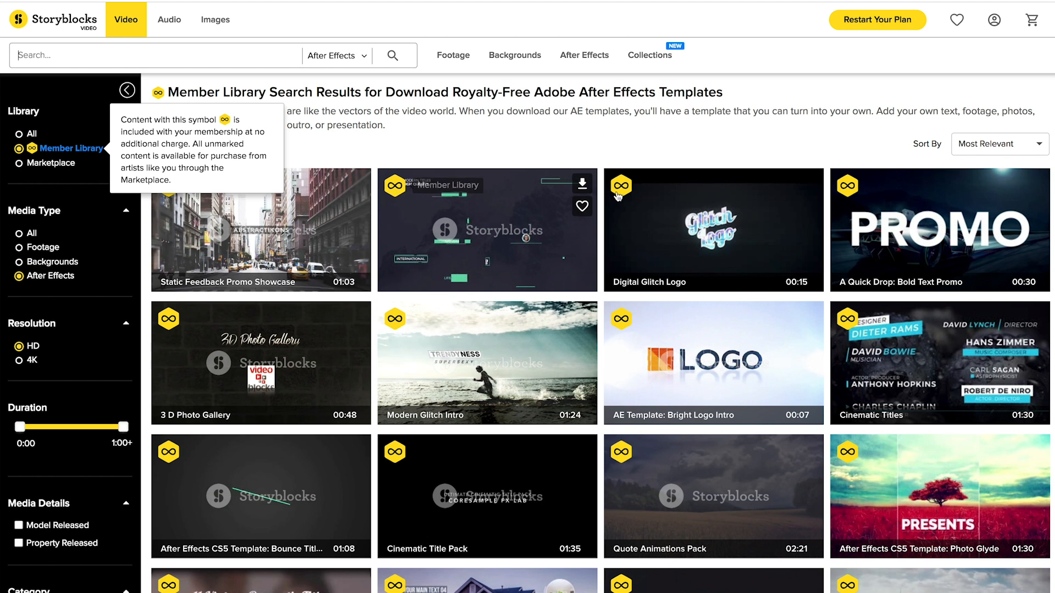
scroll(812, 397, down, 6)
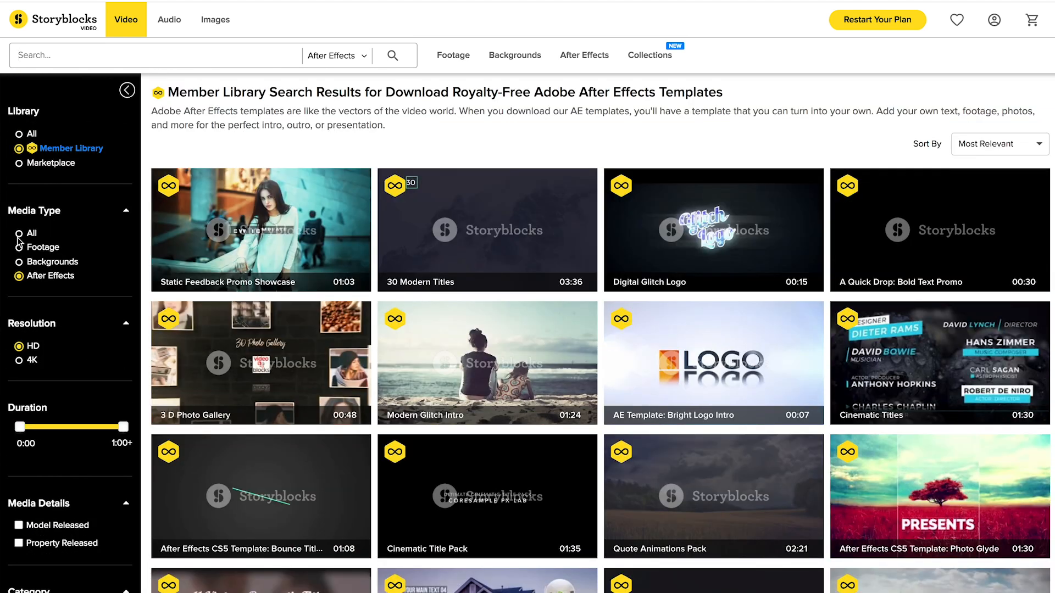
- Filter the Member Library to the Footage media type and browse the stock clips
click(19, 247)
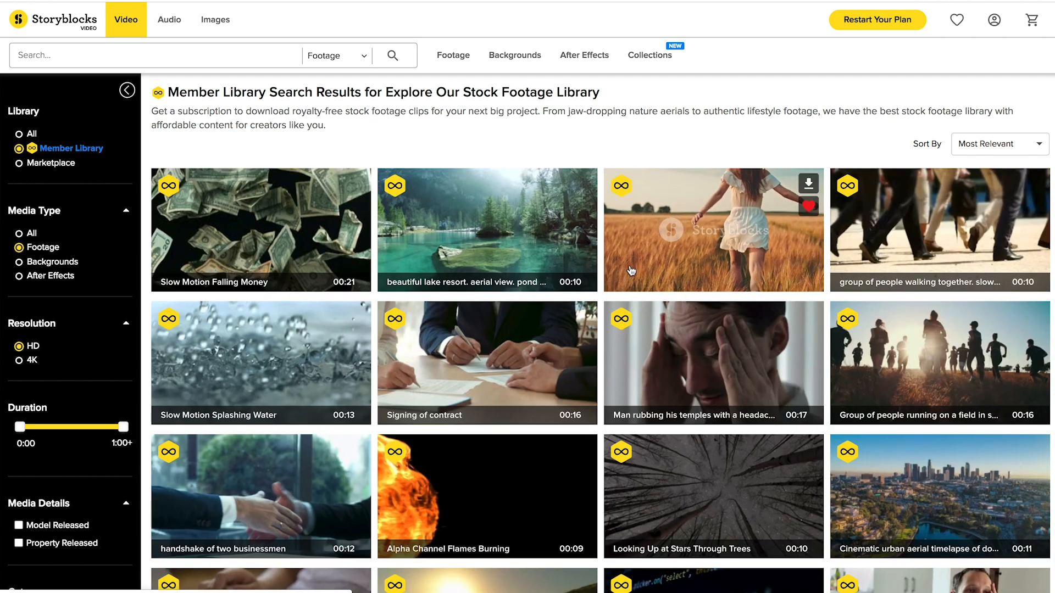
scroll(957, 378, down, 1)
scroll(957, 378, down, 2)
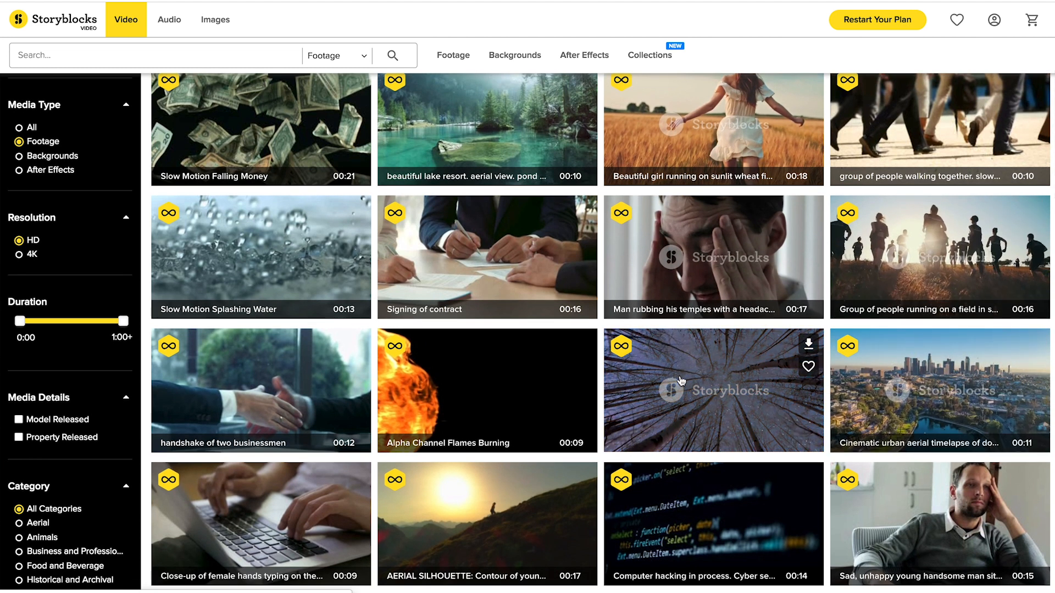
scroll(259, 384, up, 2)
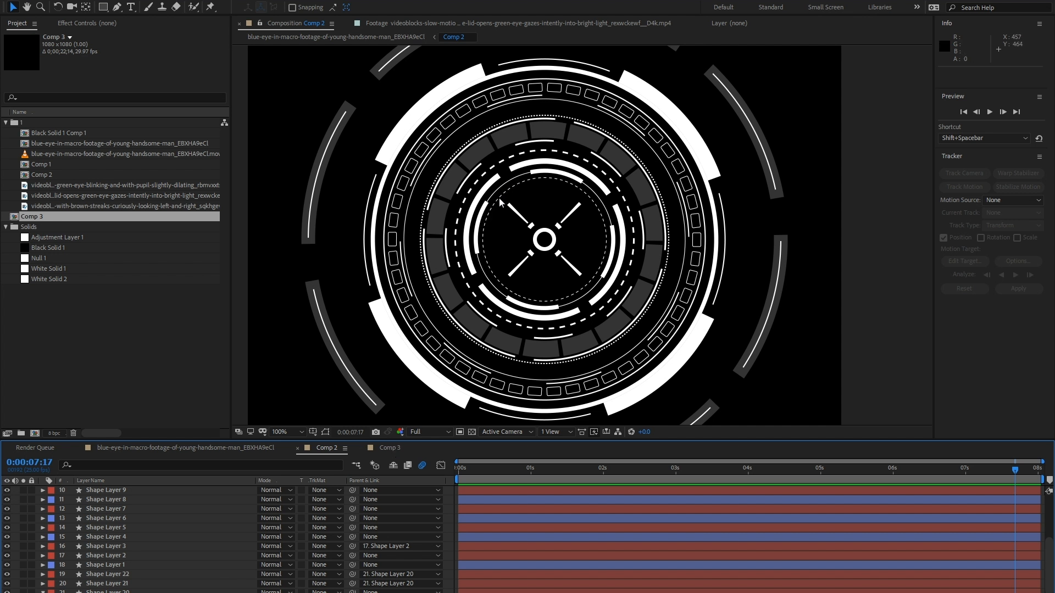
- Switch to After Effects and add a new shape layer to Comp 3
click(387, 447)
right_click(203, 519)
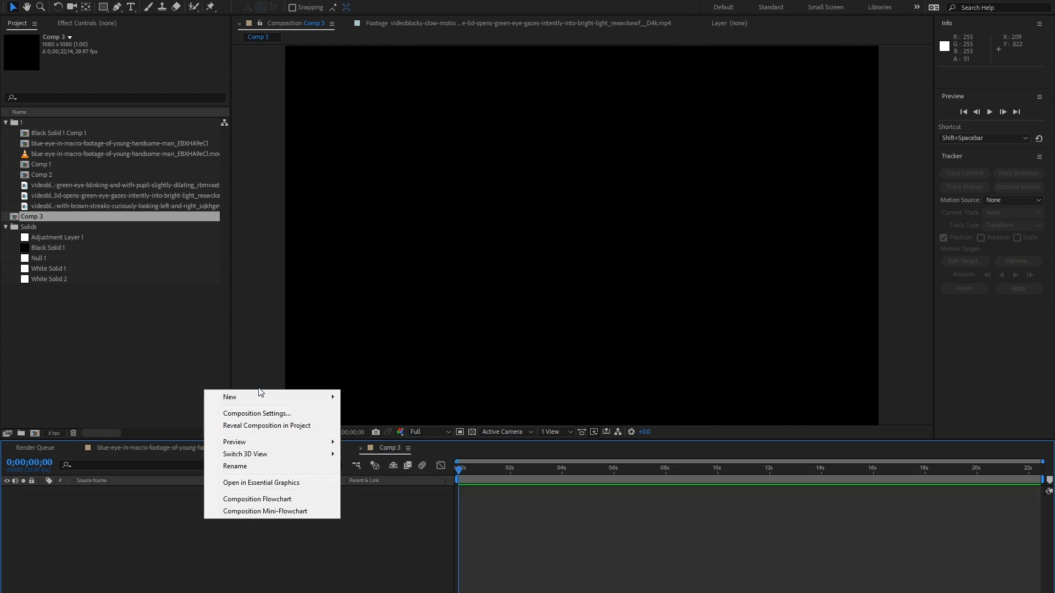
mouse_move(257, 397)
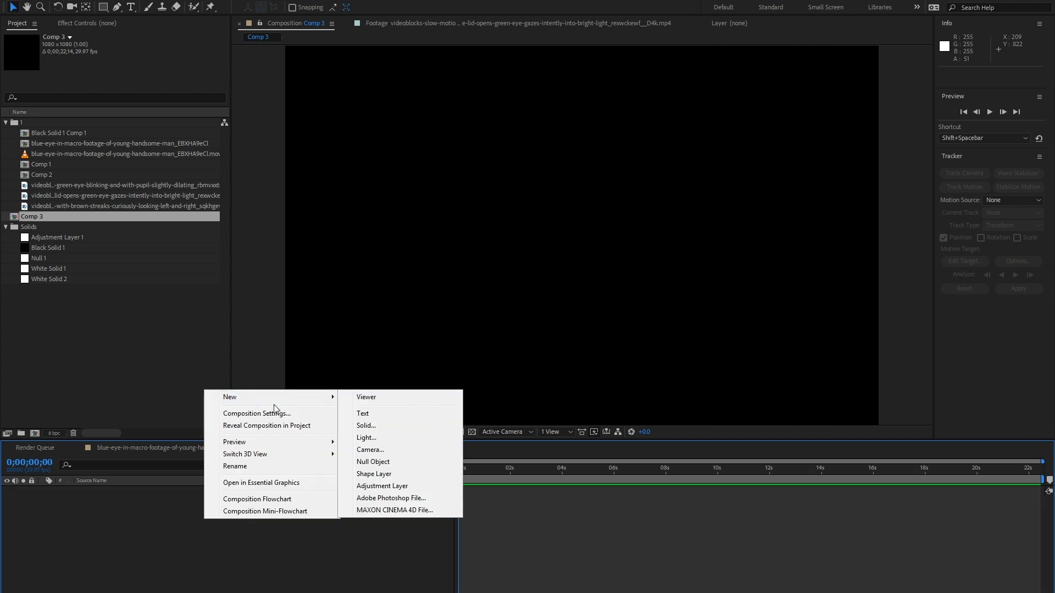
click(391, 478)
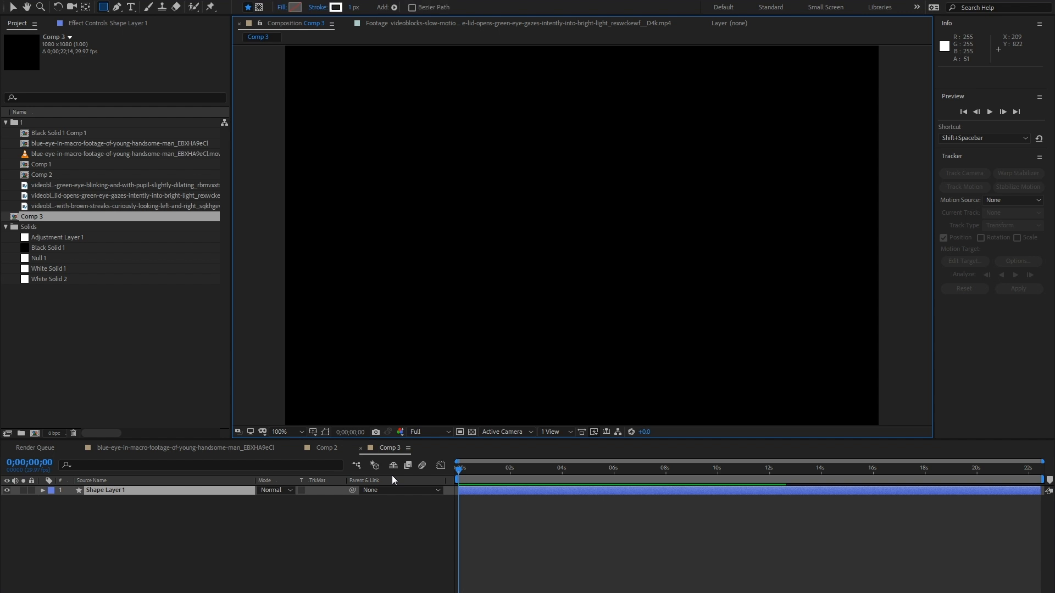
- Activate the Ellipse tool and turn on the Title/Action Safe guides in the composition view
click(107, 14)
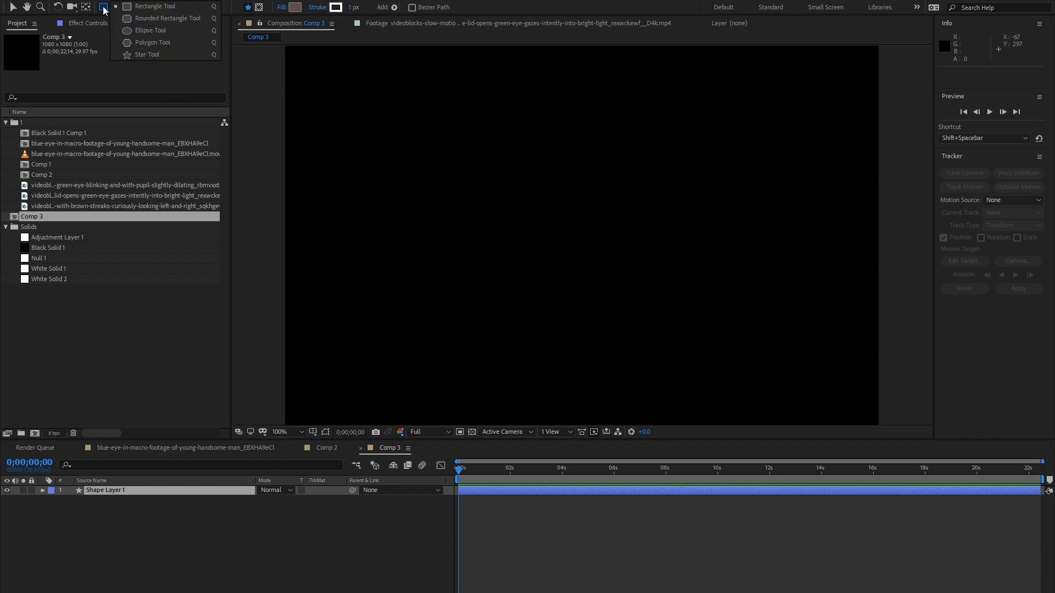
click(157, 30)
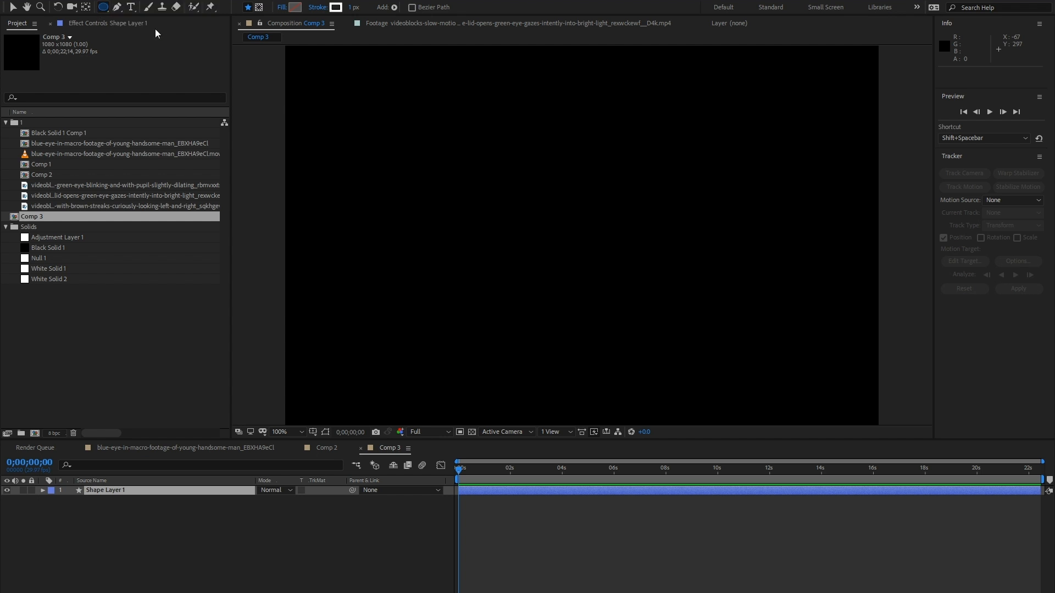
click(312, 432)
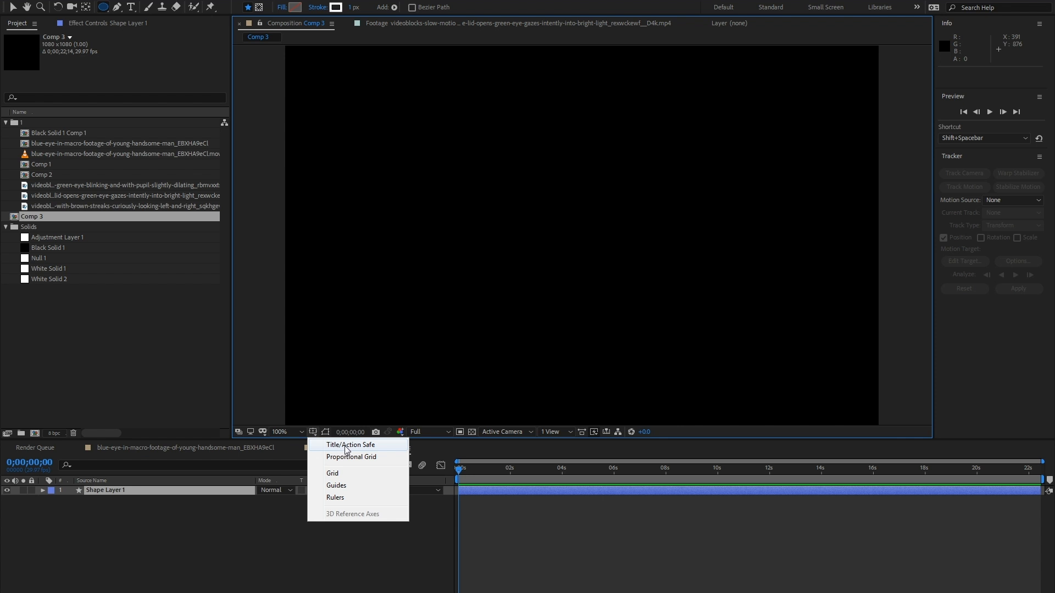
click(346, 446)
scroll(586, 234, up, 2)
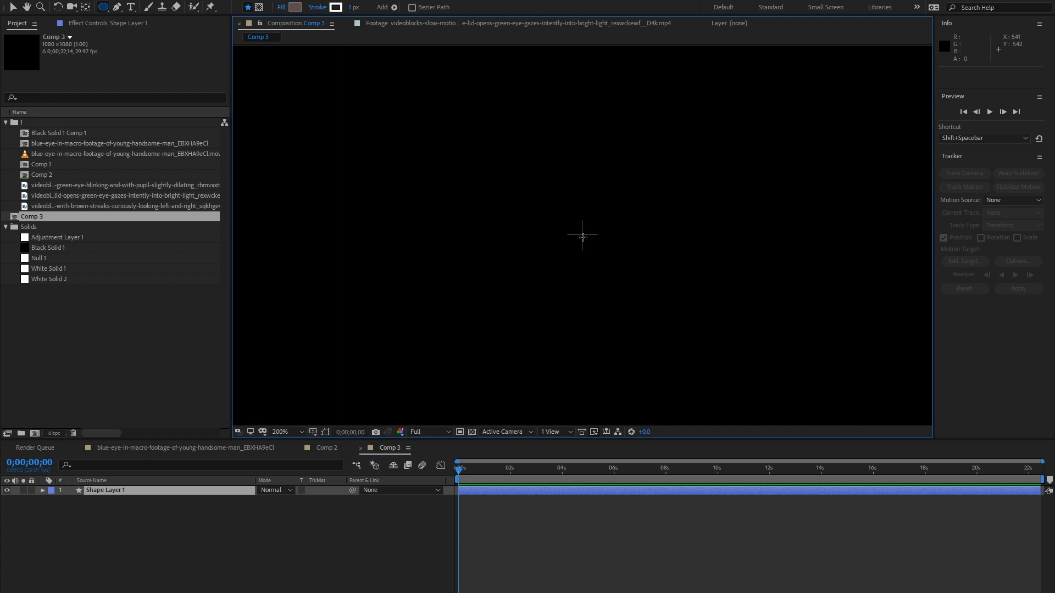
scroll(582, 235, down, 2)
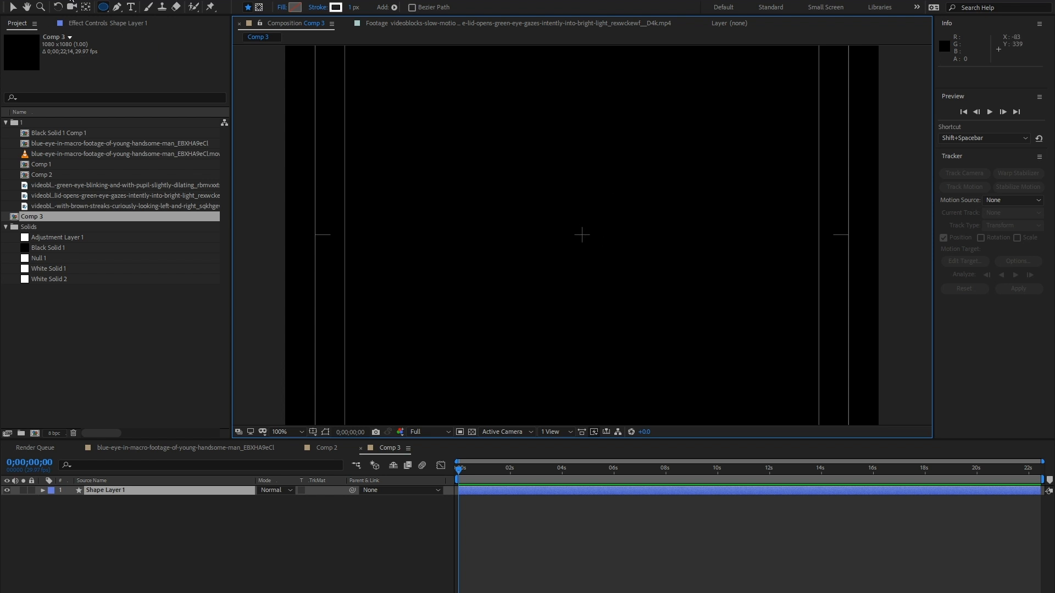
- Review Comp 3's composition settings and draw a circle about 174 px in diameter from the centre of the frame
click(73, 2)
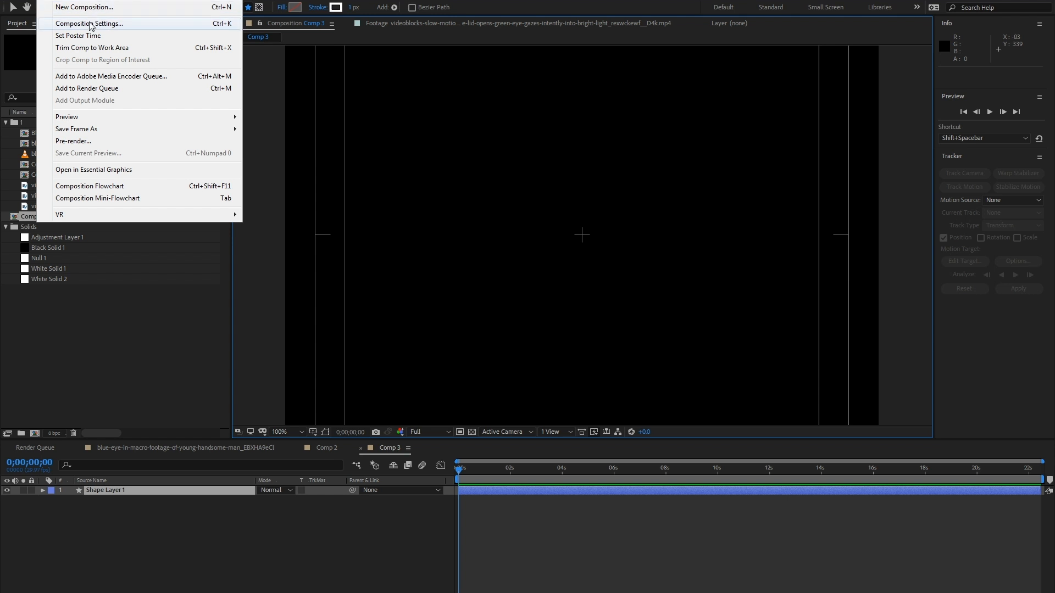
click(90, 23)
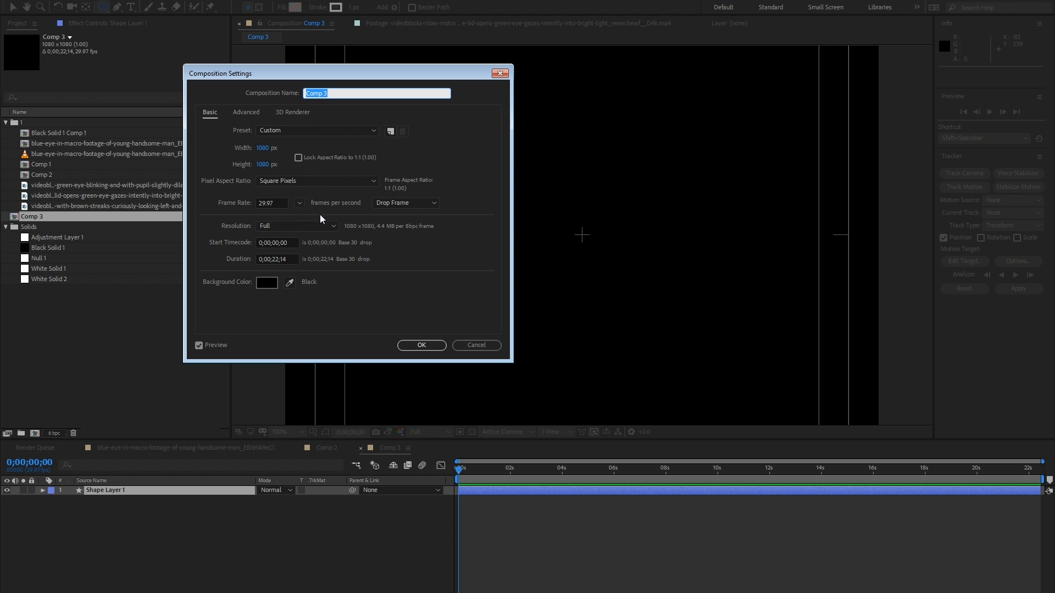
click(421, 345)
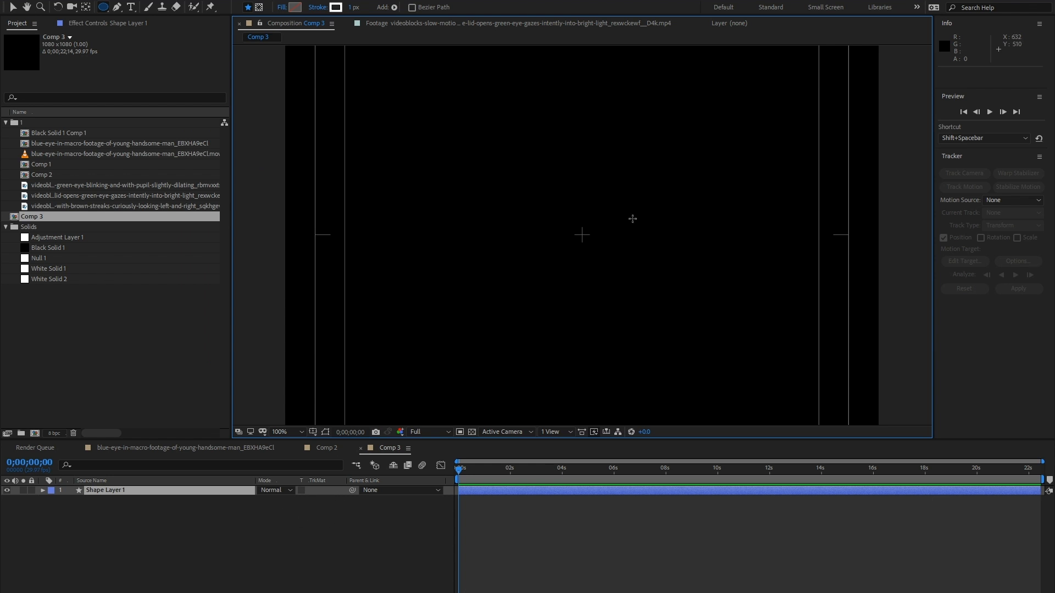
drag(581, 235, 624, 285)
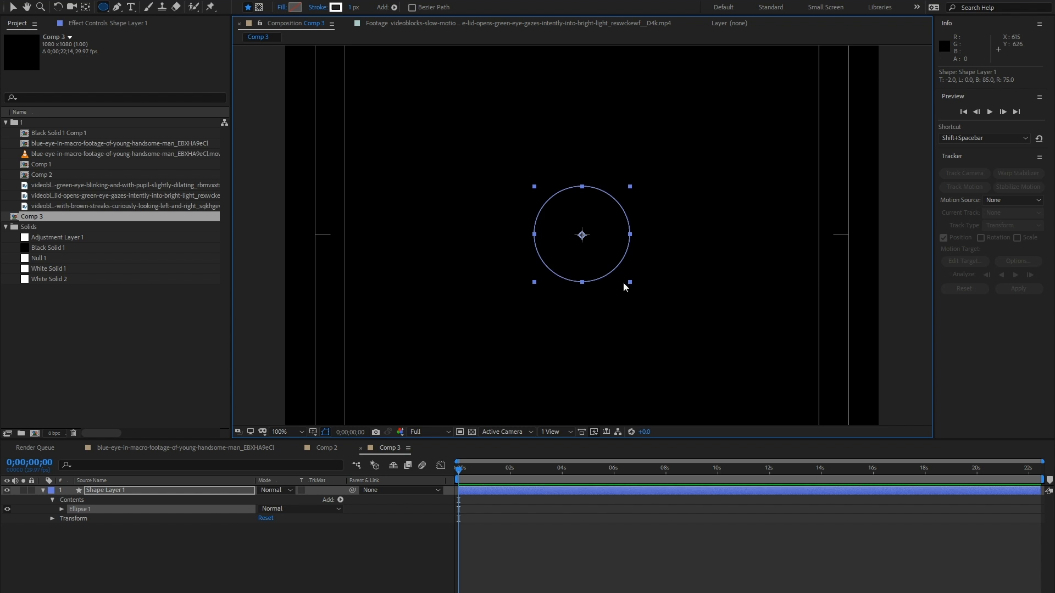
- Examine the ellipse path size of Shape Layer 1 in Comp 2
click(328, 448)
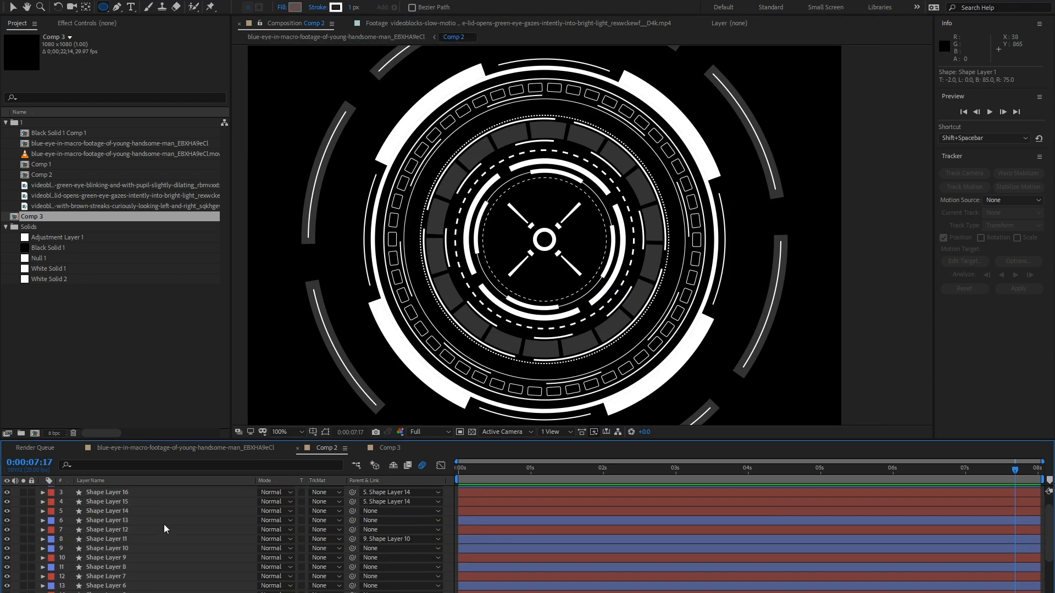
key(v)
click(121, 548)
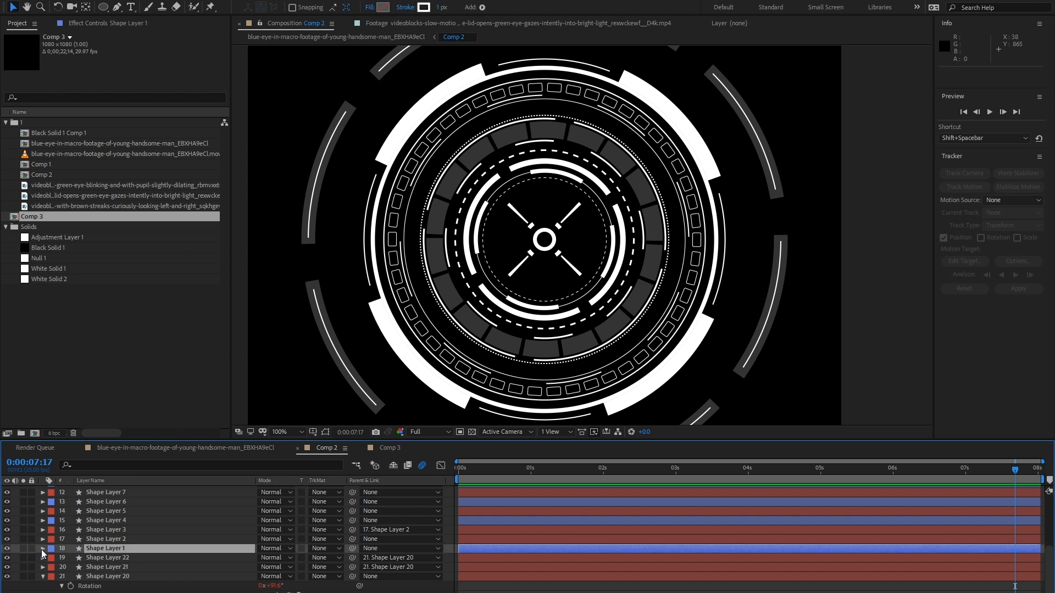
click(42, 549)
click(53, 540)
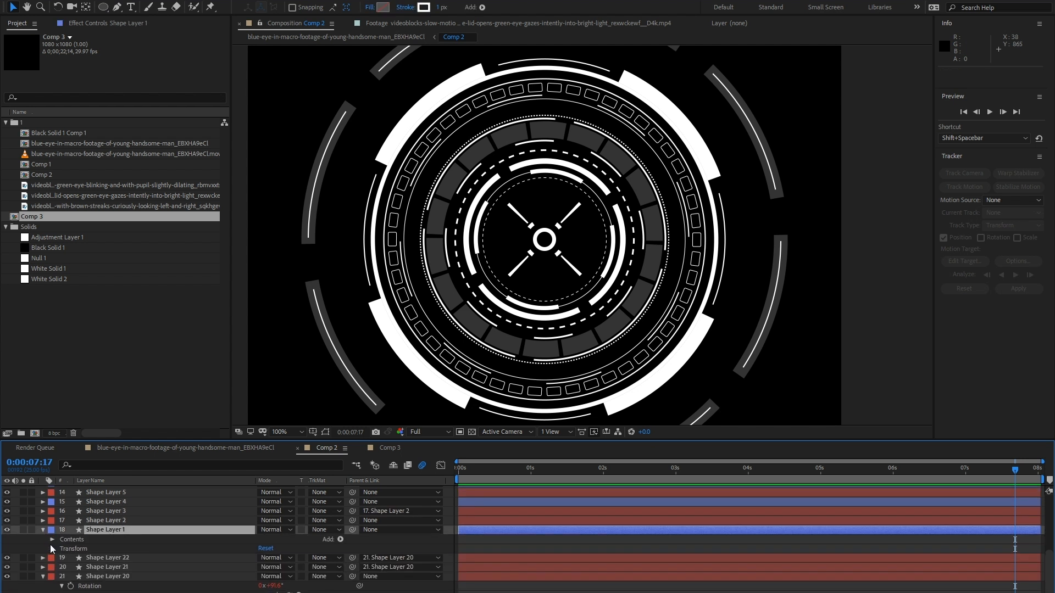
click(52, 540)
click(62, 549)
scroll(63, 550, down, 1)
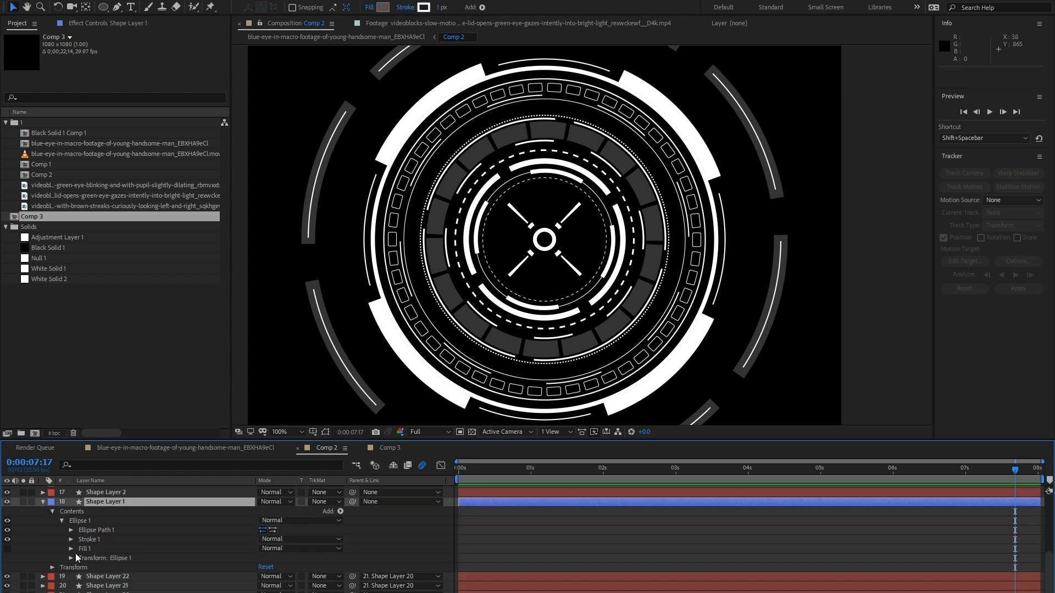
click(71, 531)
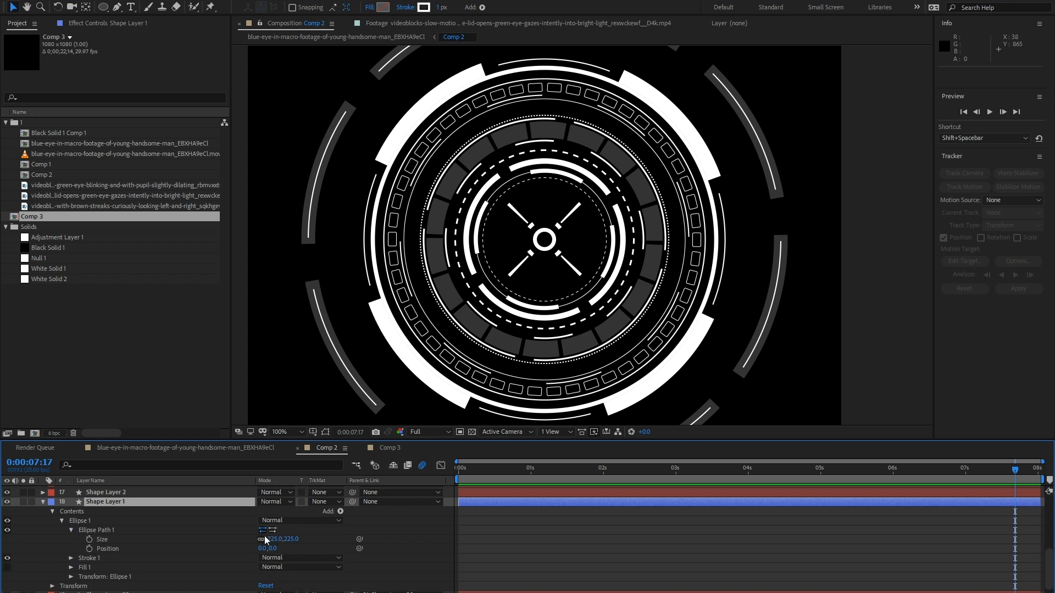
- Set the ellipse path size of Shape Layer 1 in Comp 3 to 225 by 225
click(384, 449)
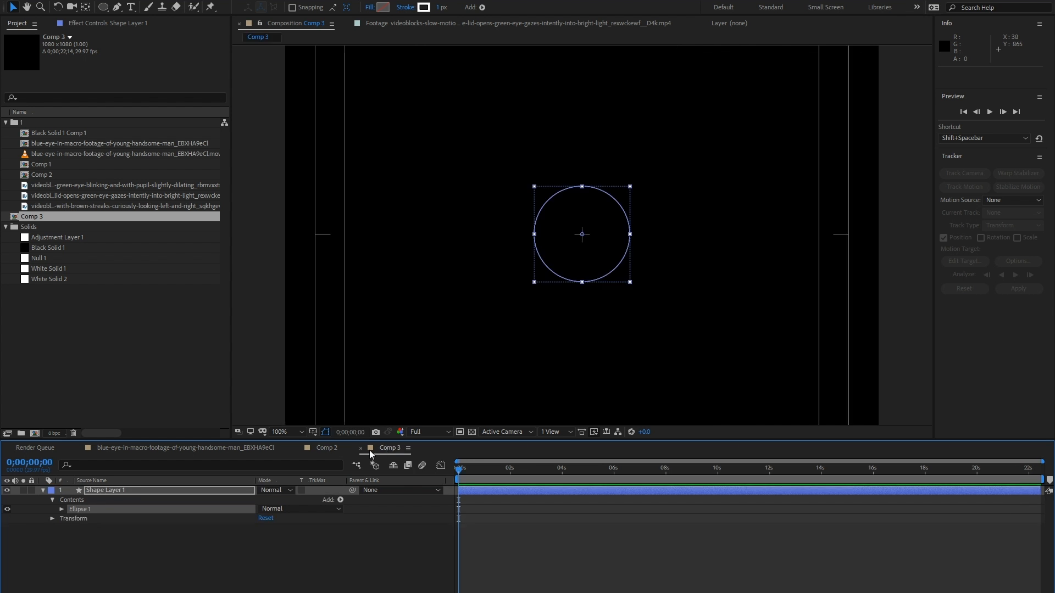
click(42, 491)
click(42, 500)
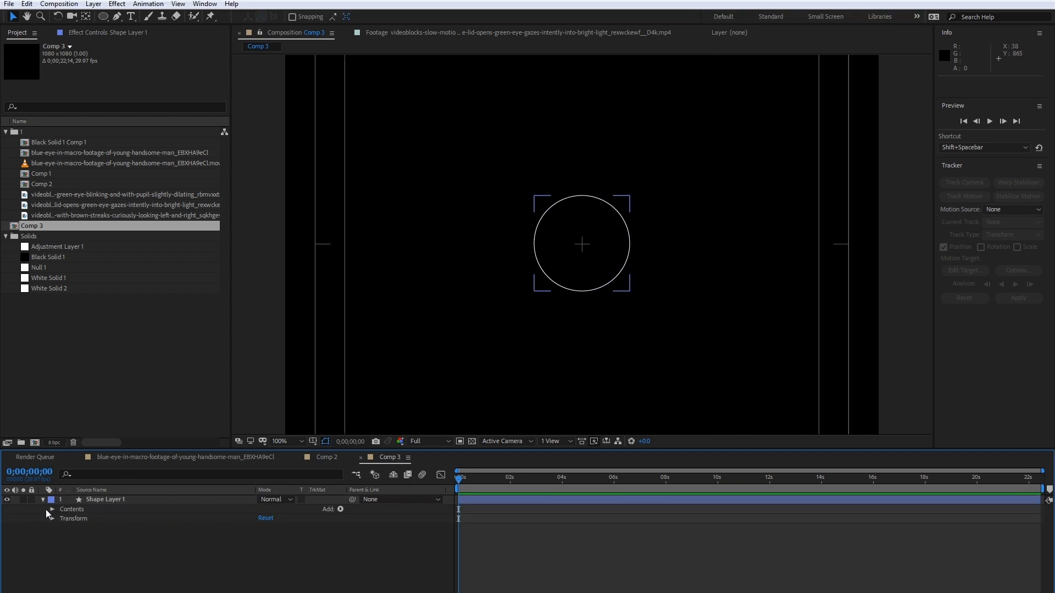
click(52, 509)
click(62, 519)
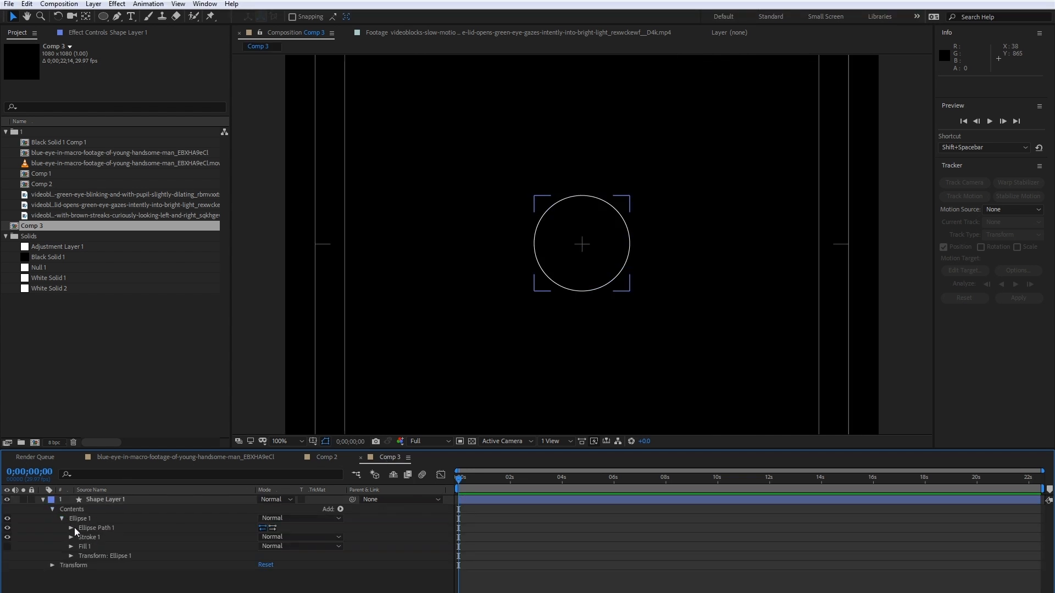
click(71, 528)
click(281, 537)
text(22)
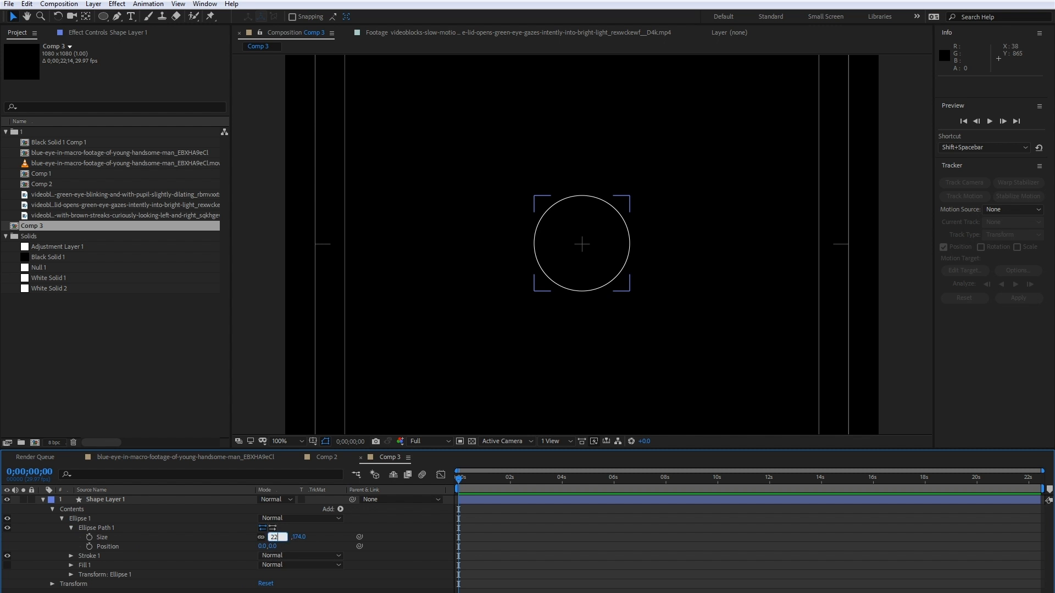
text(5)
key(Return)
click(407, 559)
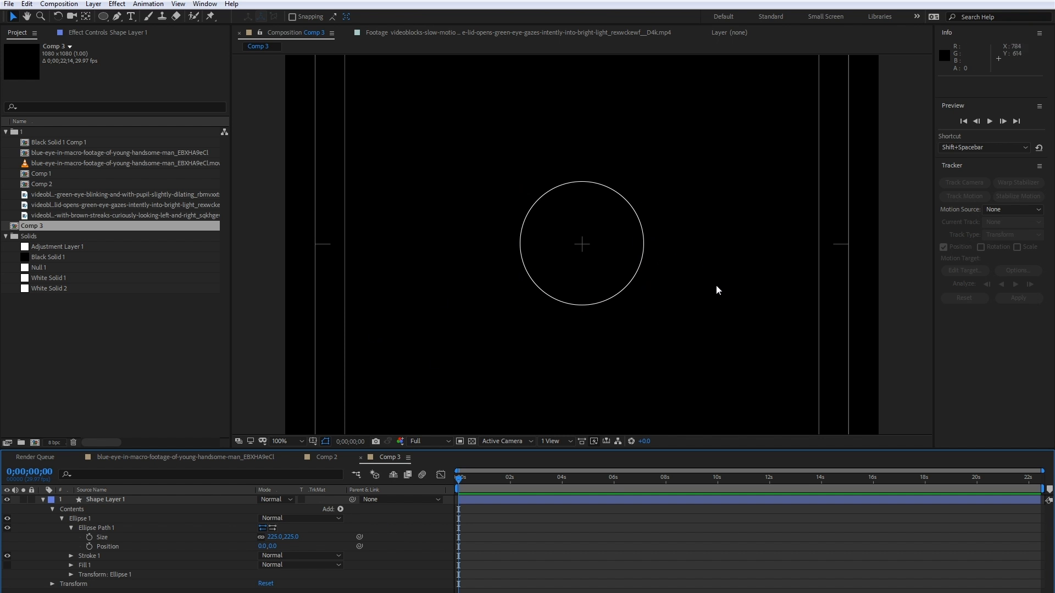
- Add dashes to the ellipse stroke of Shape Layer 1 in Comp 3 and set the dash length to 5
key(period)
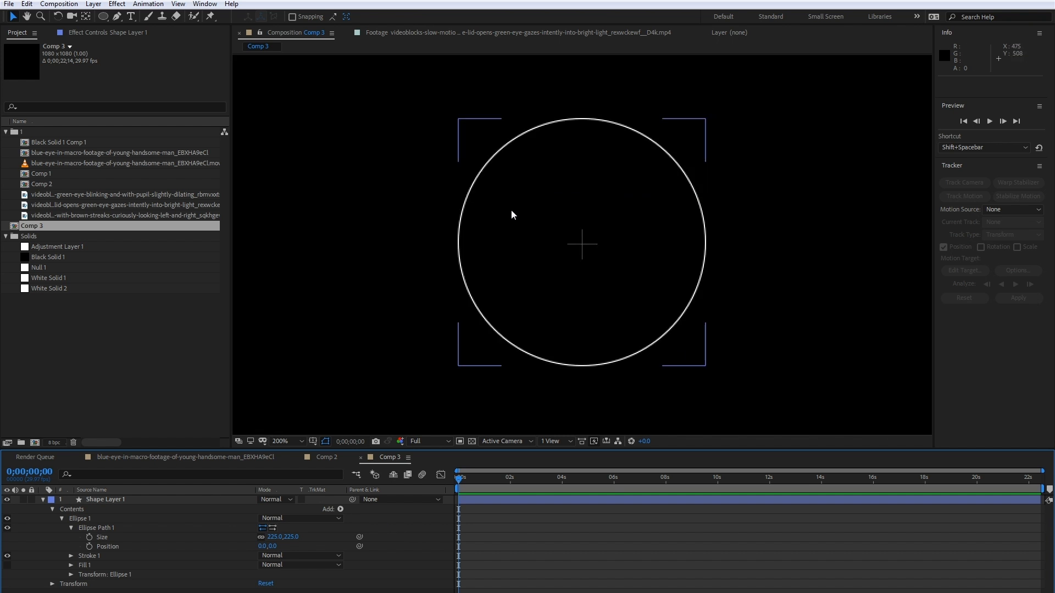
key(comma)
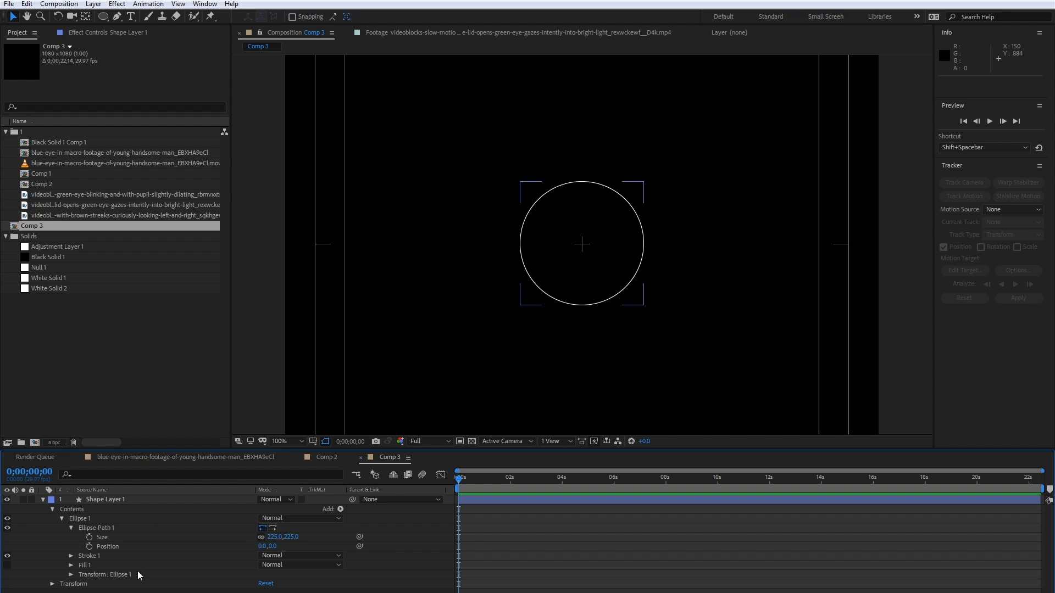
click(71, 556)
scroll(121, 555, down, 3)
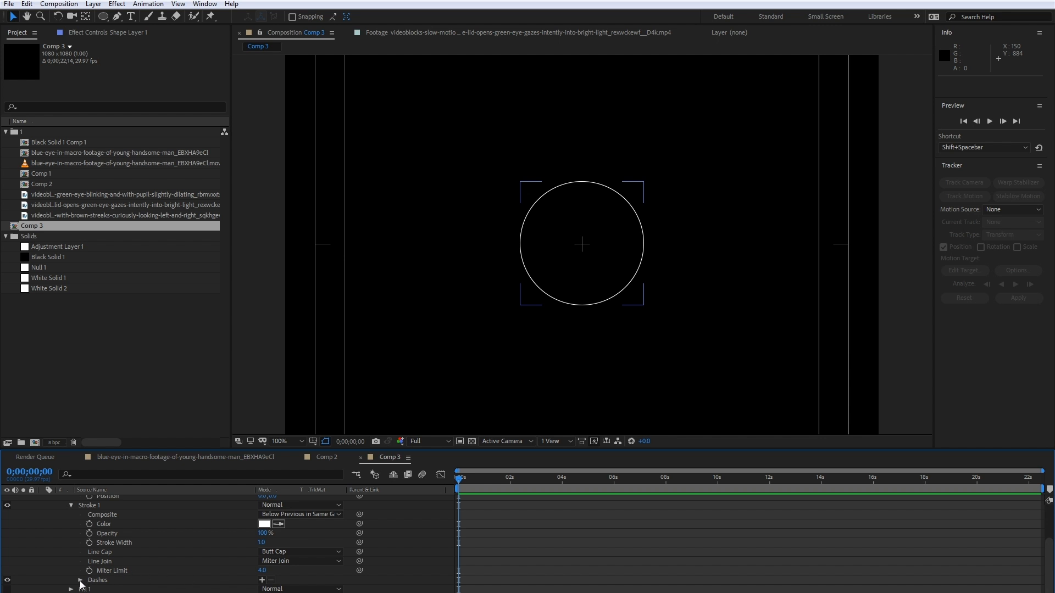
click(262, 580)
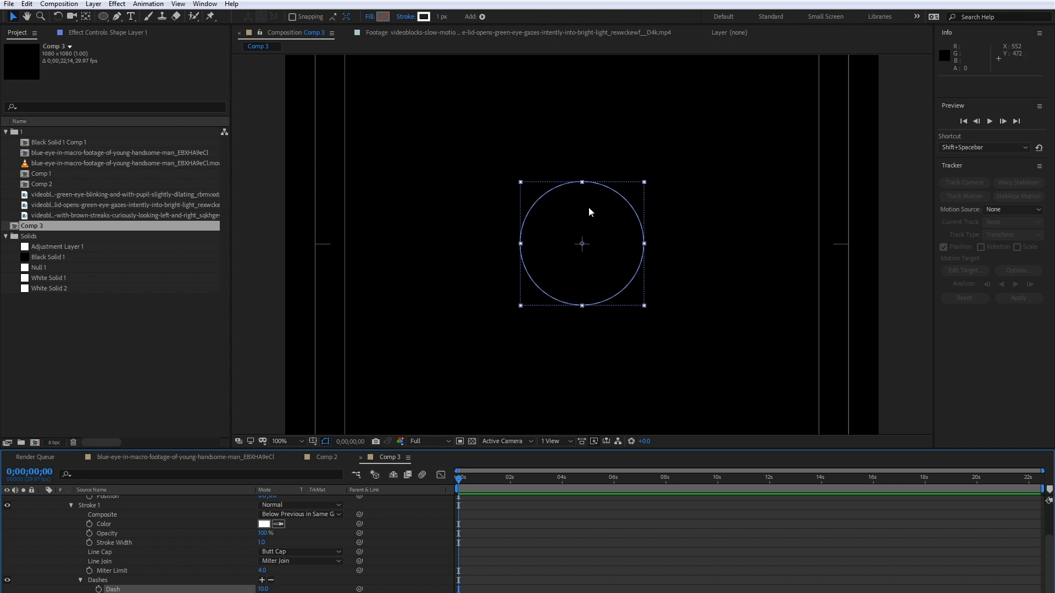
click(425, 188)
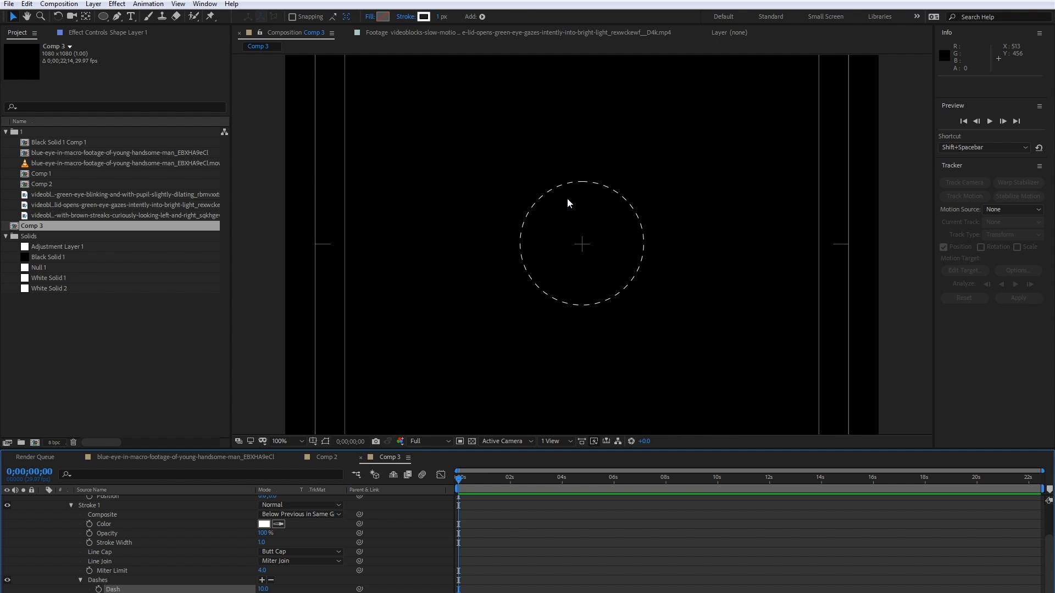
click(263, 590)
text(5)
key(Return)
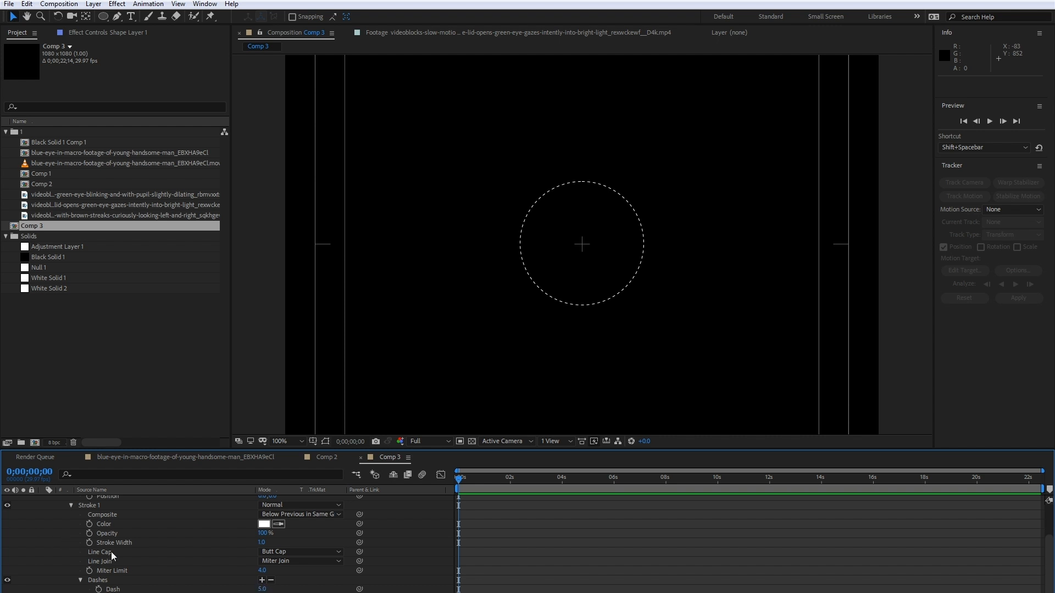
- Check the reference graphic in Comp 2 and duplicate the dashed circle layer Shape Layer 1 in Comp 3
click(323, 457)
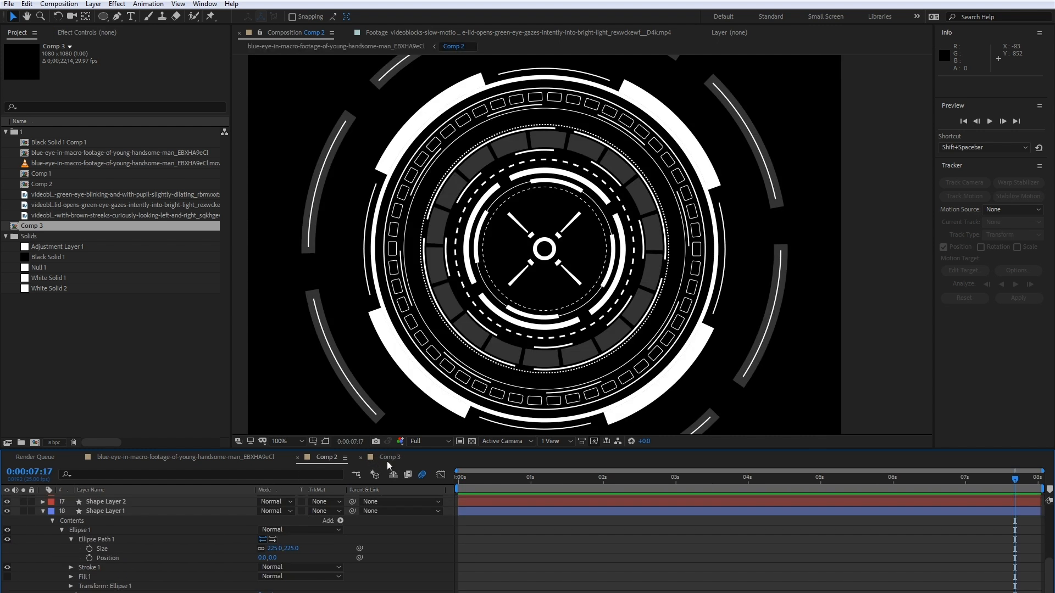
click(389, 457)
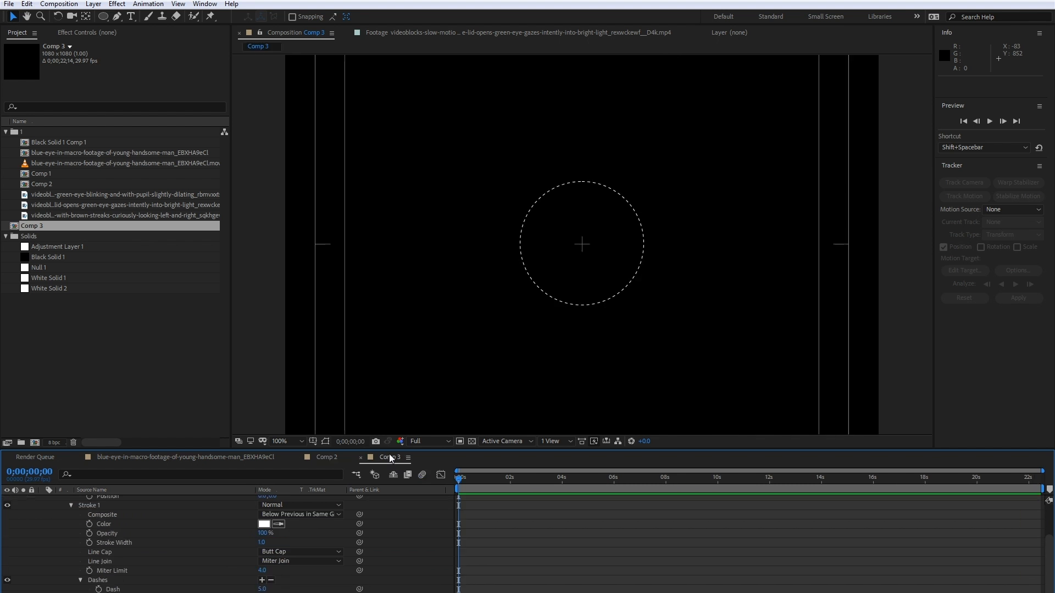
click(329, 457)
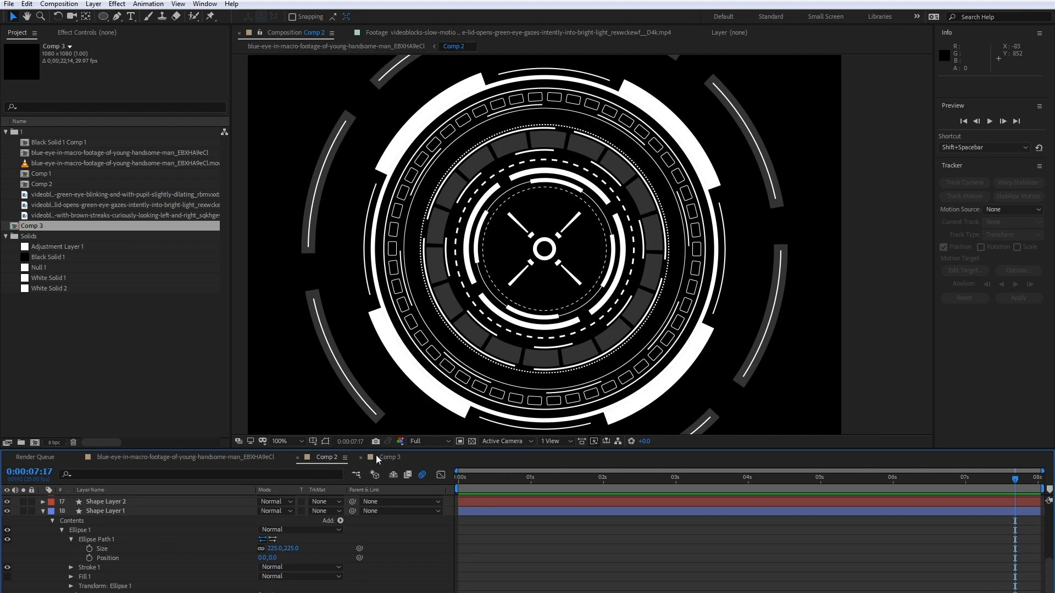
click(391, 458)
scroll(69, 521, up, 2)
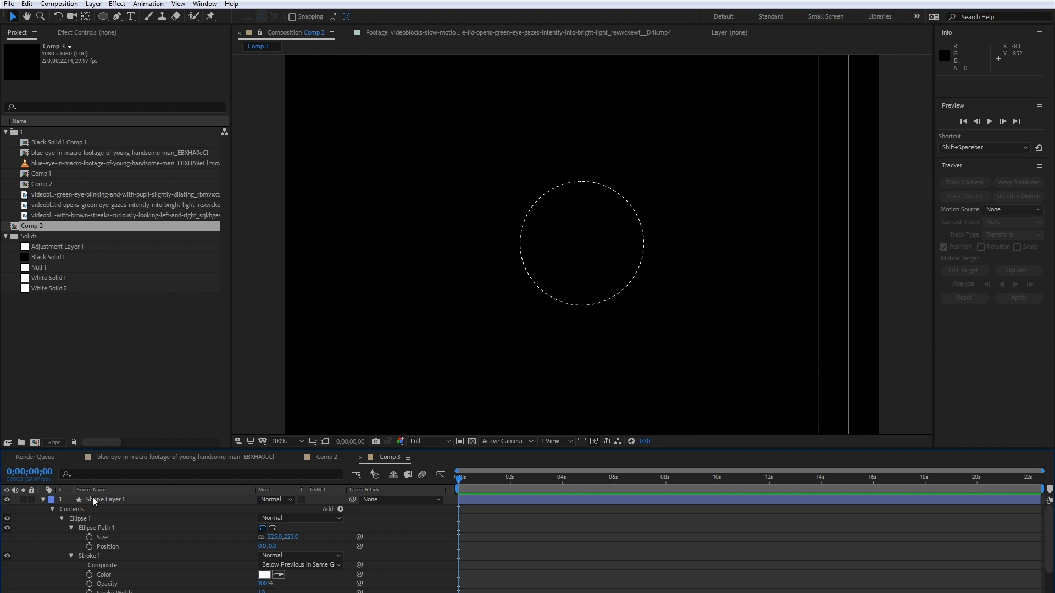
click(94, 499)
click(44, 500)
key(ctrl+d)
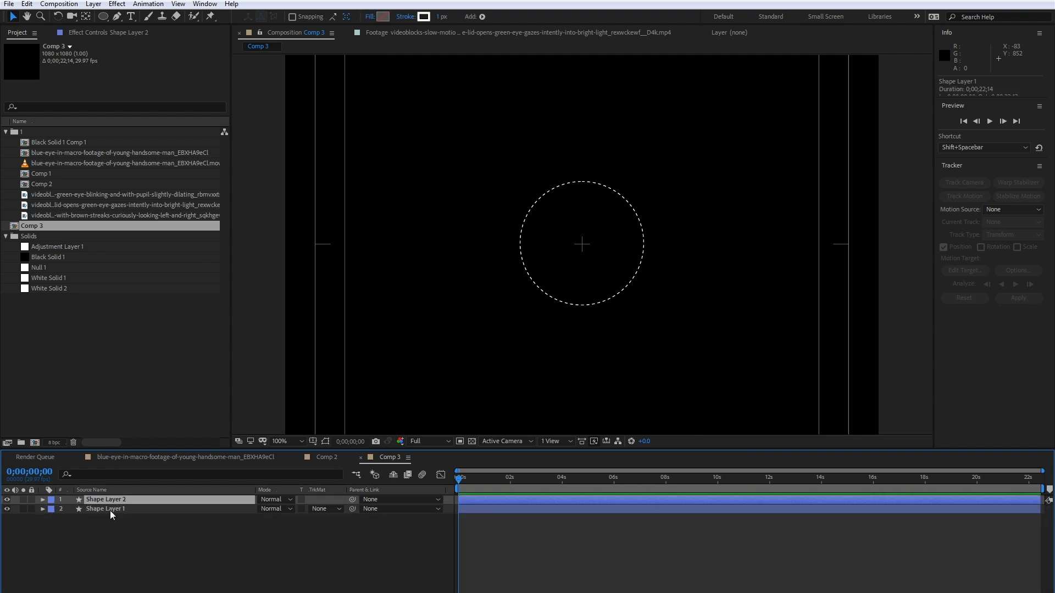
- Enlarge the ellipse path of the duplicate, Shape Layer 2, to 253 by 253
click(43, 500)
click(53, 510)
click(62, 518)
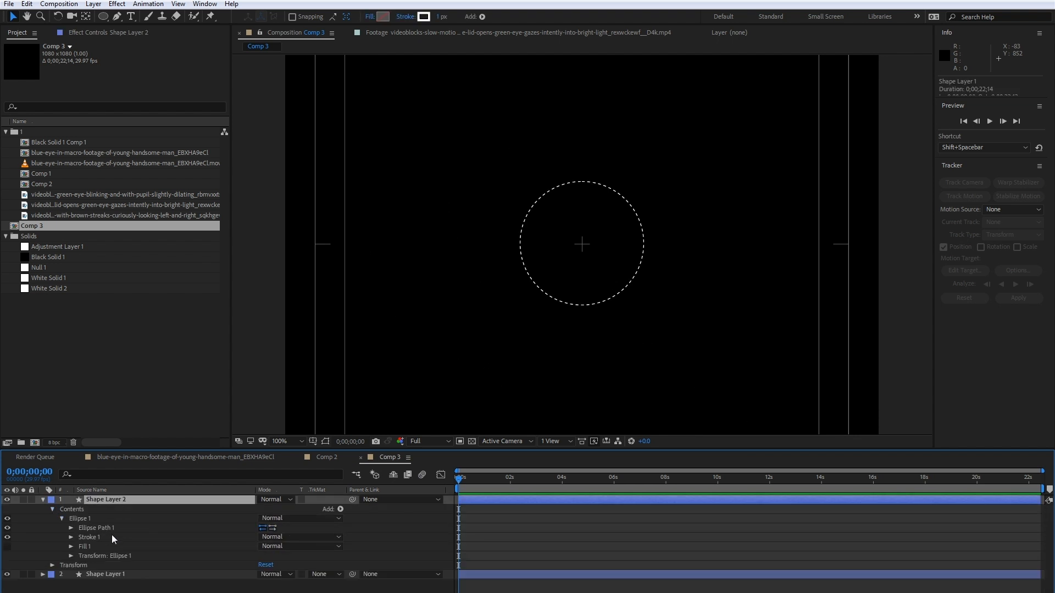
click(72, 528)
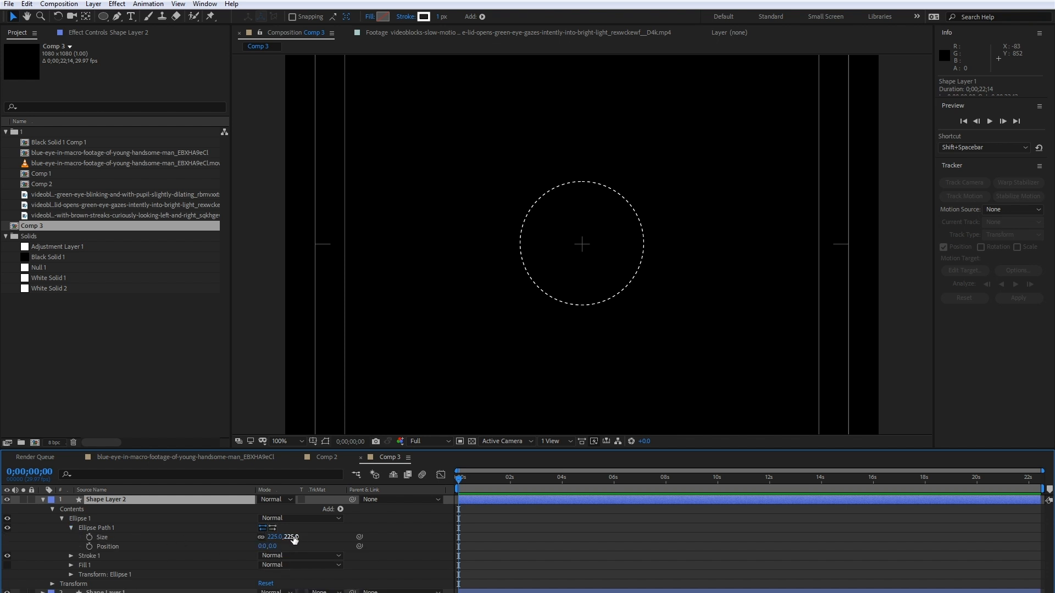
drag(291, 538, 301, 533)
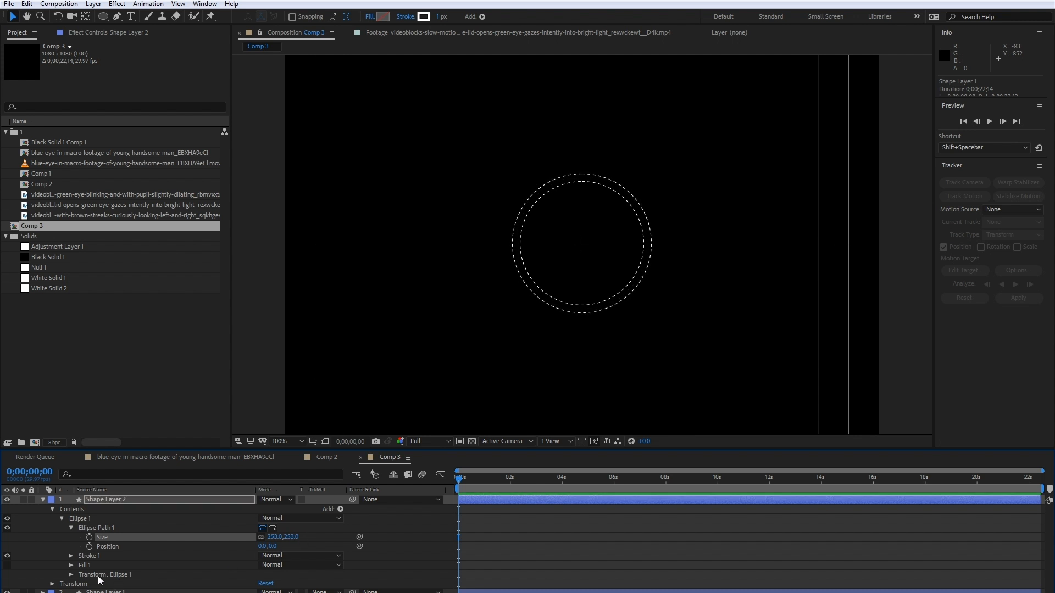
- Remove the dashes from Shape Layer 2's stroke to make the outer circle a solid line
click(70, 556)
scroll(83, 559, down, 2)
scroll(85, 560, down, 3)
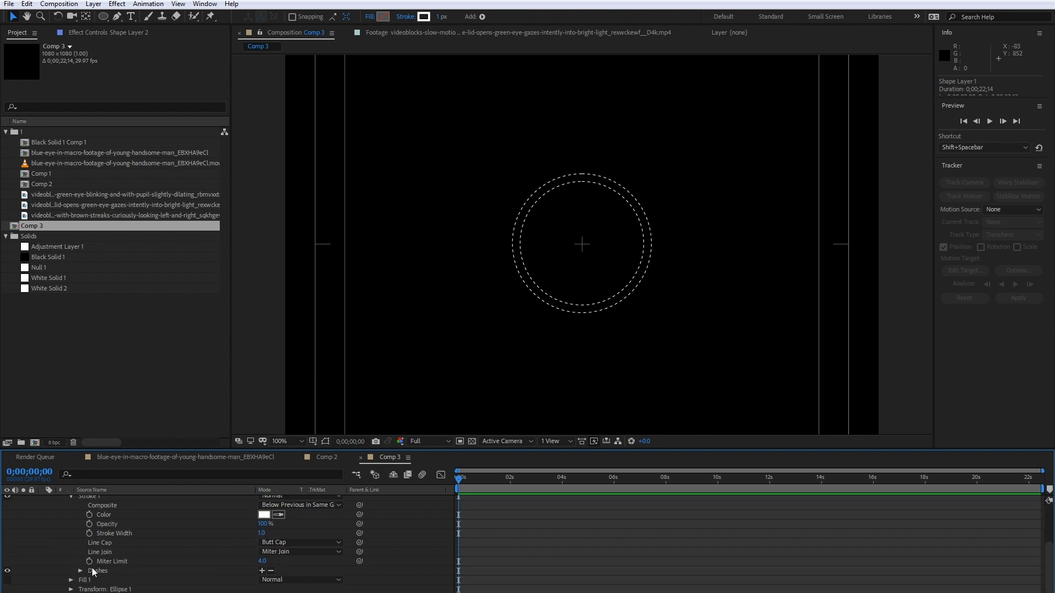
click(271, 571)
scroll(114, 534, up, 5)
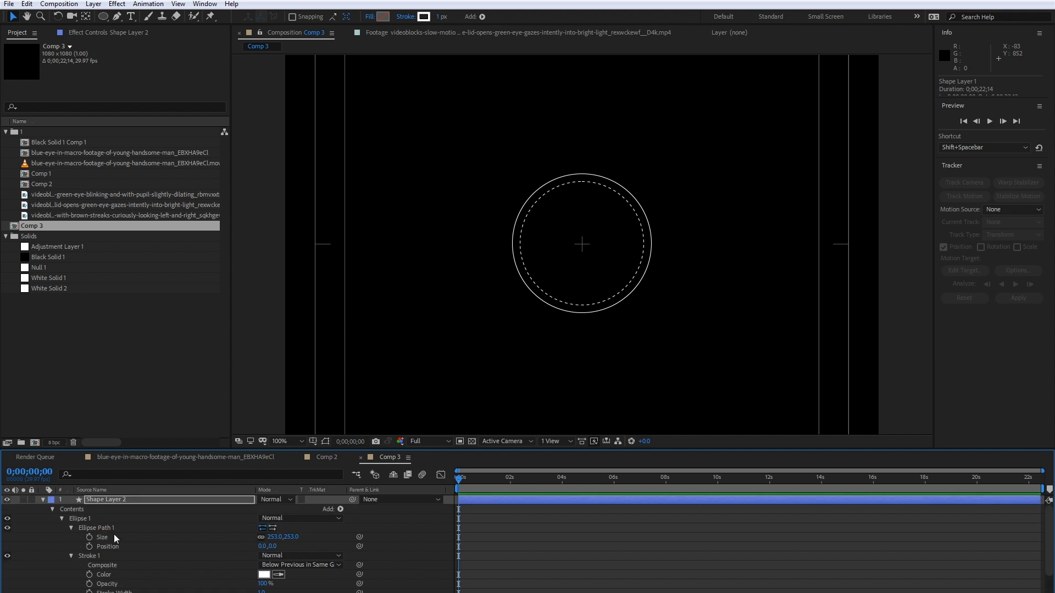
- Duplicate Shape Layer 2 and set the stroke width of the copy's ellipse to 5
click(84, 502)
click(43, 500)
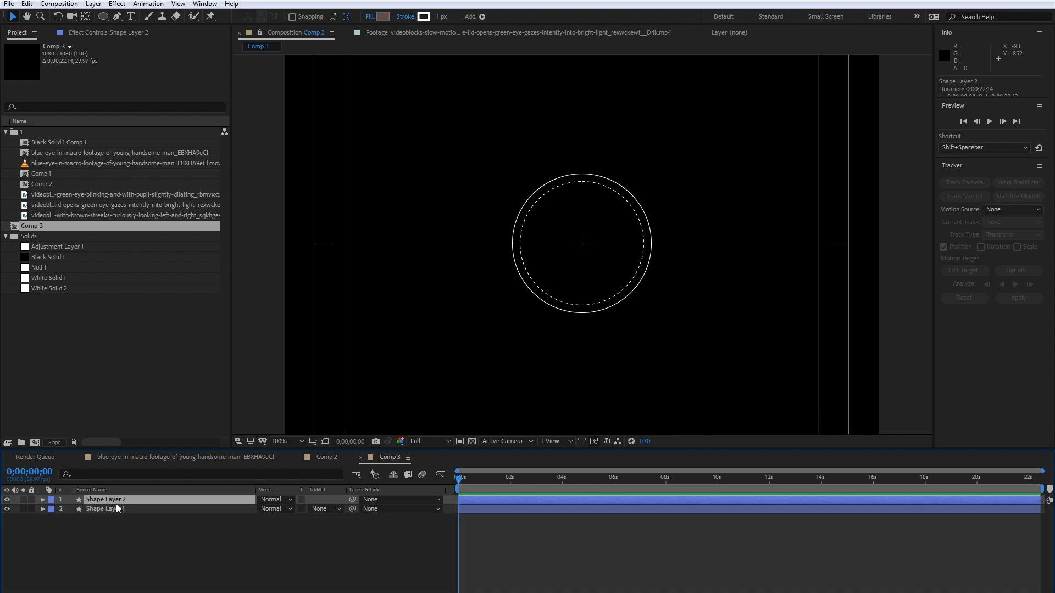
key(ctrl+d)
click(42, 499)
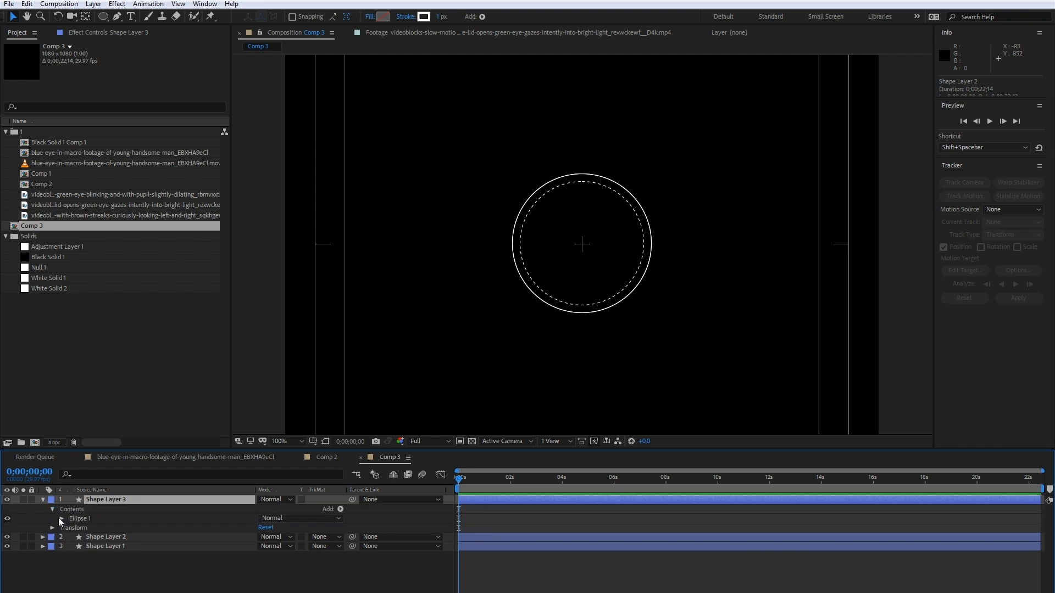
click(61, 518)
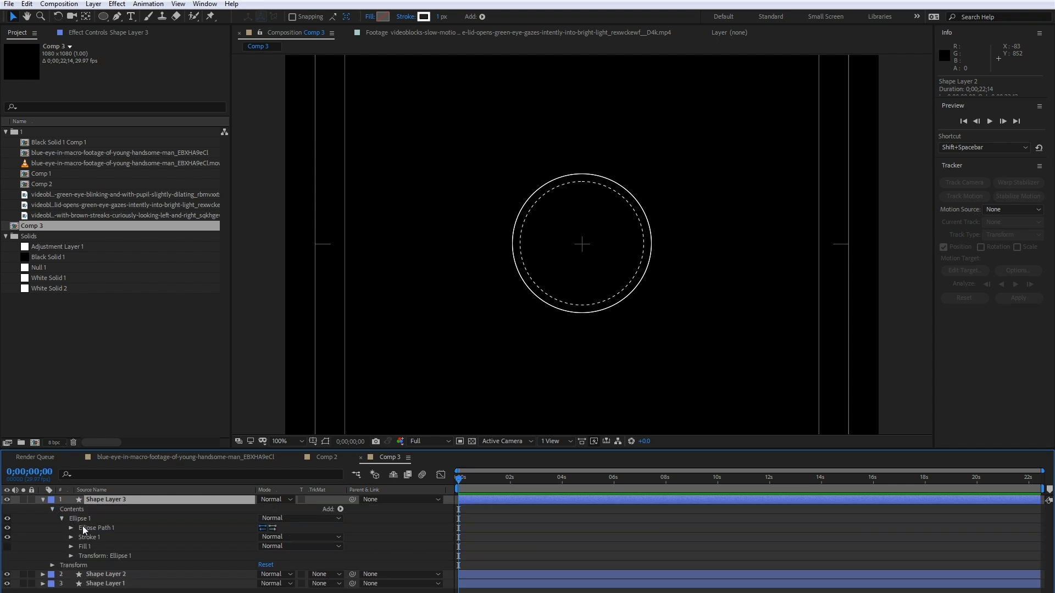
click(70, 538)
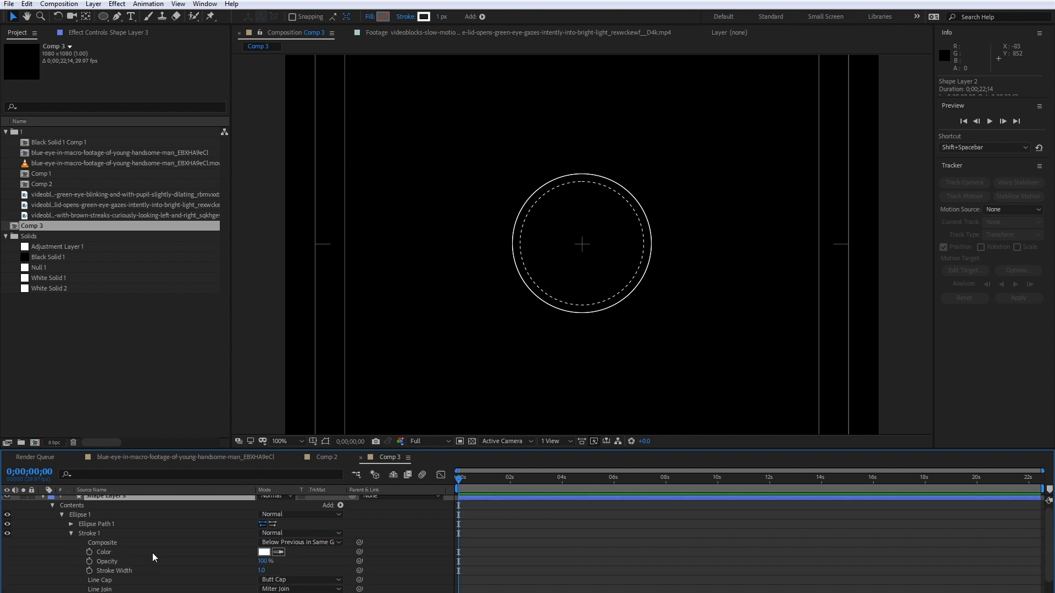
click(262, 571)
text(5)
key(Return)
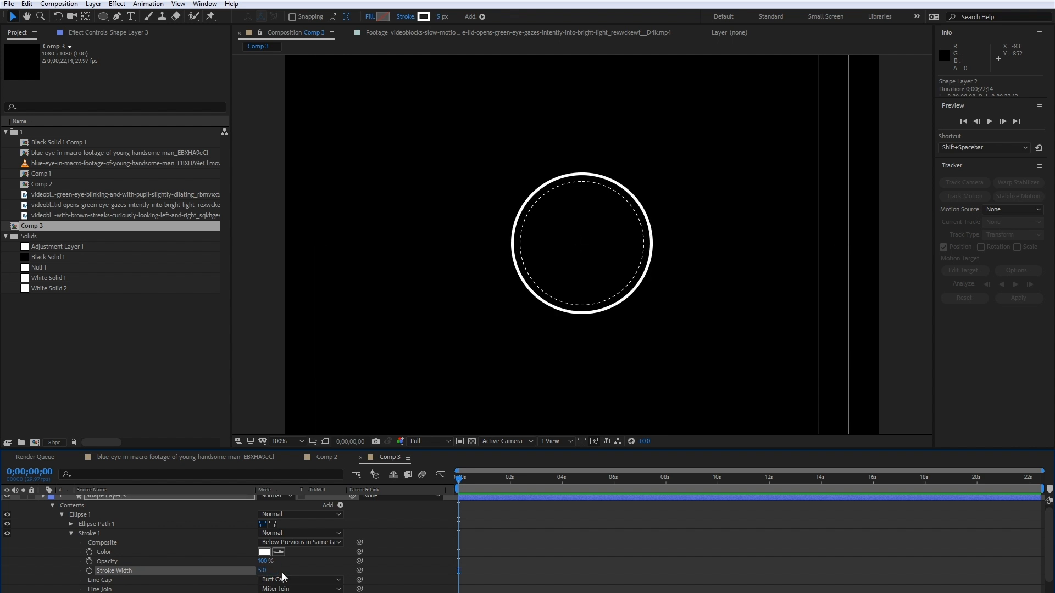
click(295, 565)
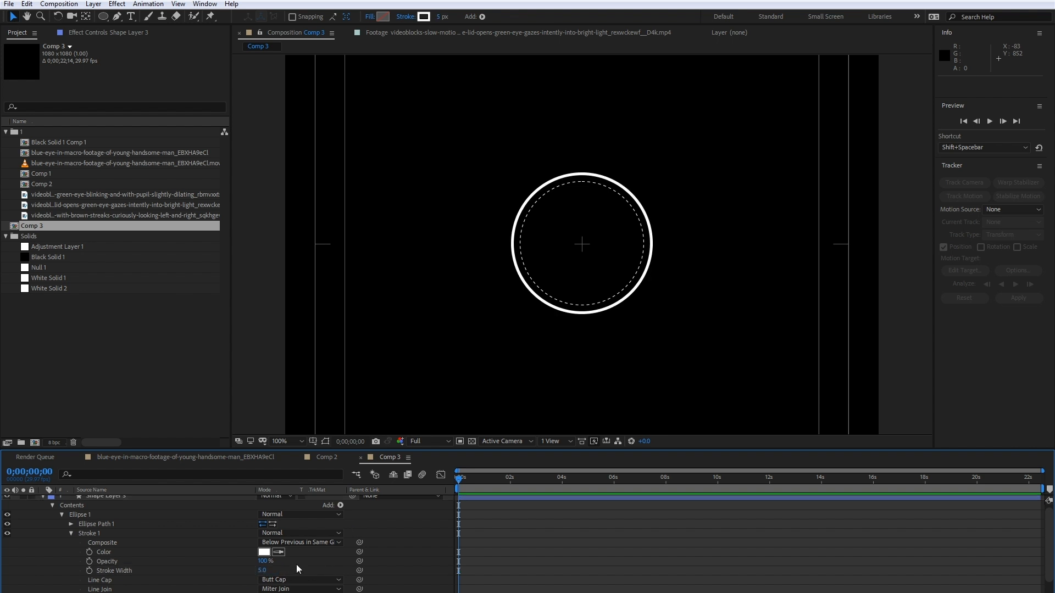
- Add dashes to Shape Layer 3's stroke with a dash length of 100, comparing the ring with Comp 2
click(327, 457)
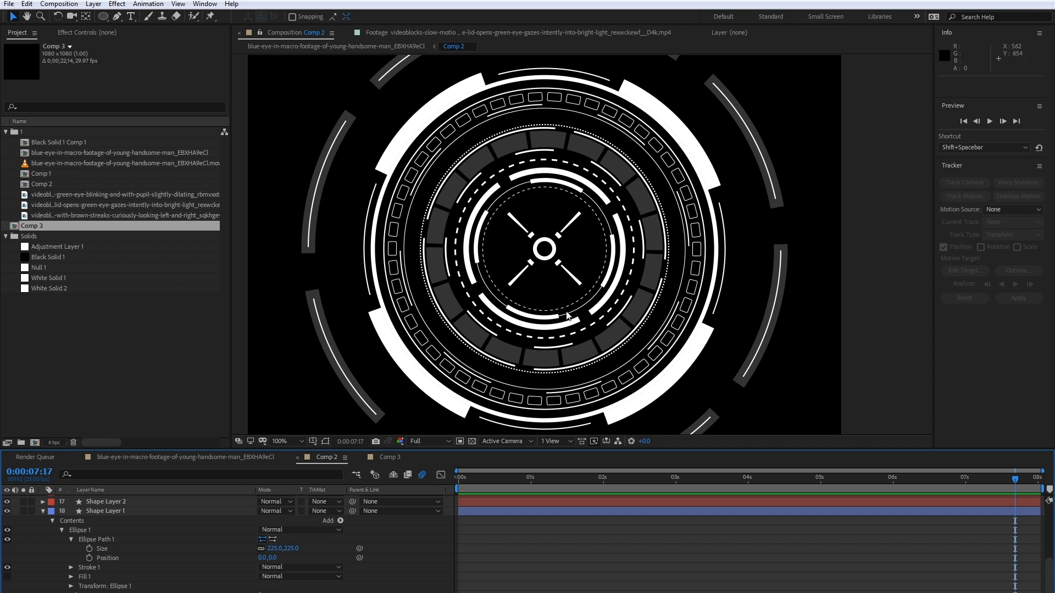
click(395, 458)
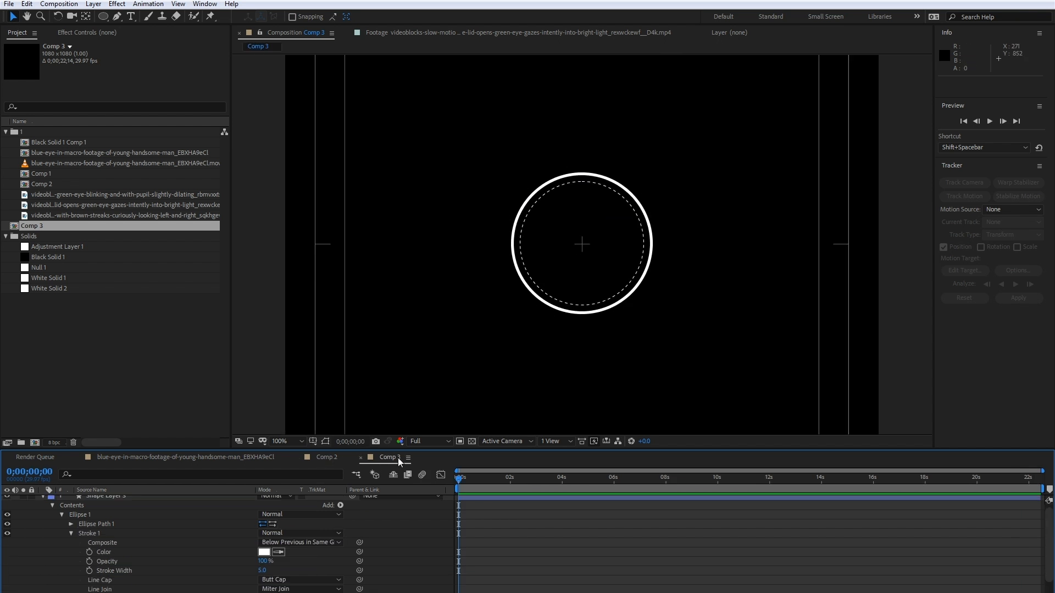
scroll(239, 559, down, 1)
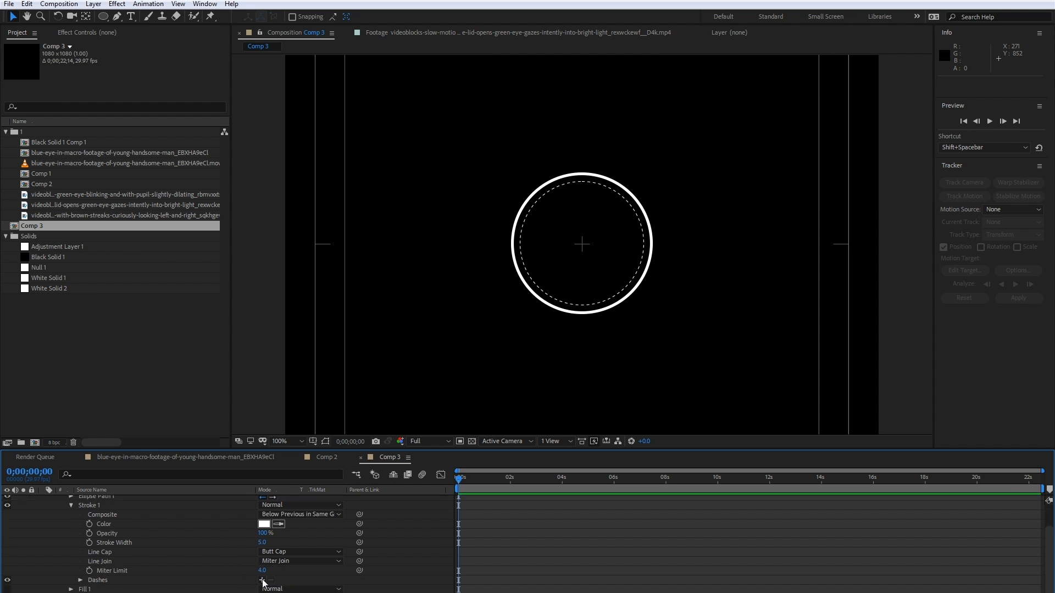
click(262, 581)
scroll(170, 566, down, 1)
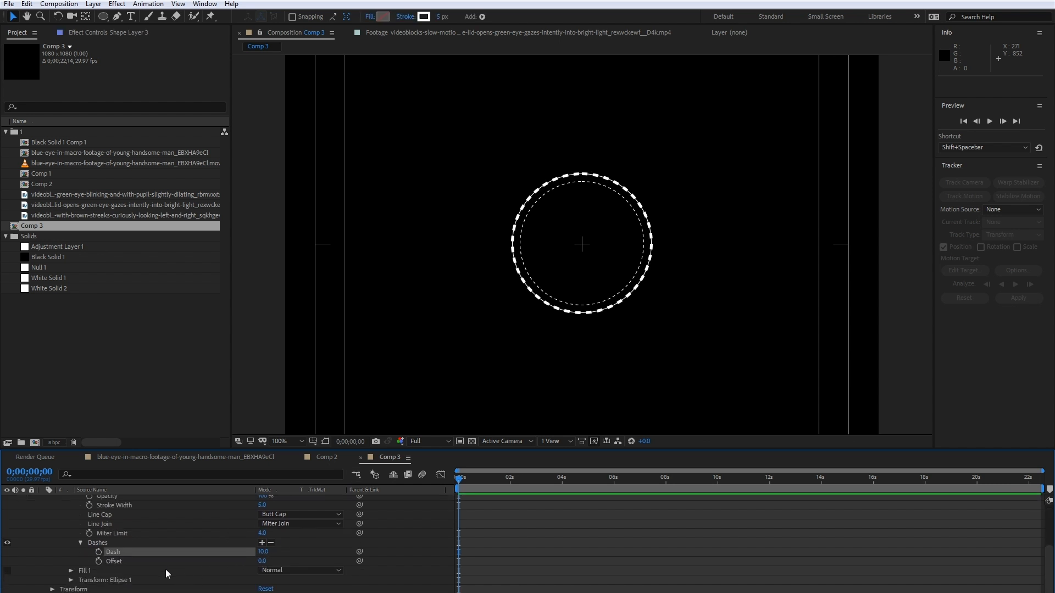
drag(258, 552, 308, 542)
click(325, 459)
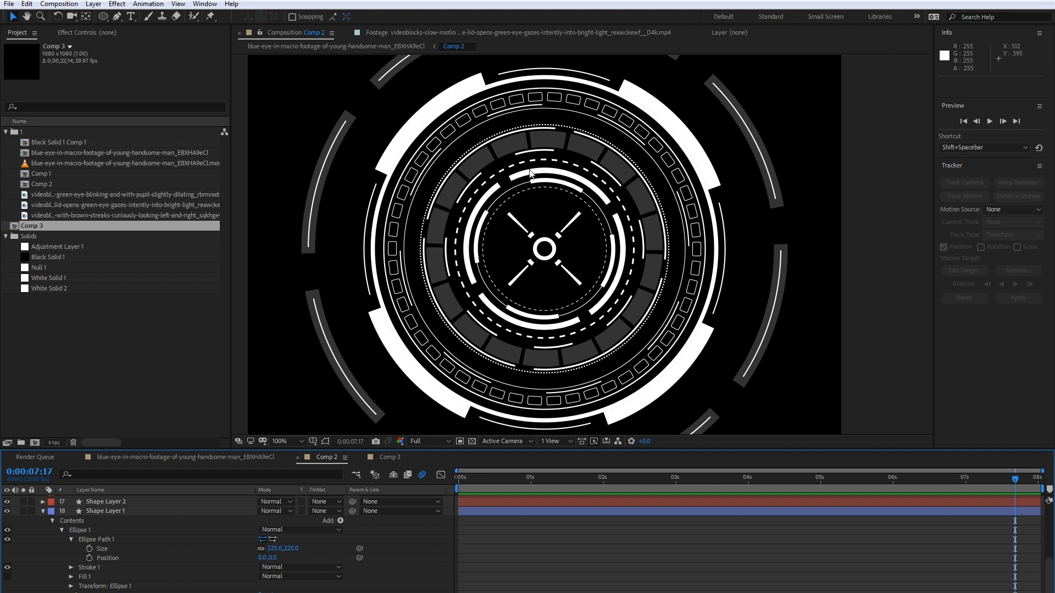
click(390, 457)
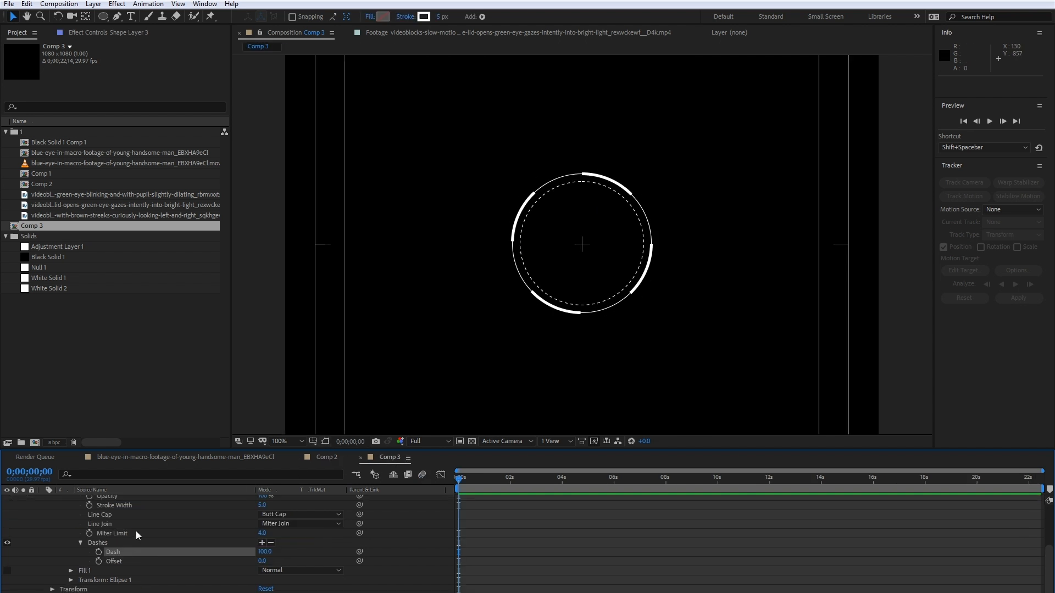
- Duplicate Shape Layer 3 and enlarge the copy's ellipse path slightly to form a new ring just outside the original
scroll(136, 530, up, 3)
click(44, 500)
click(104, 499)
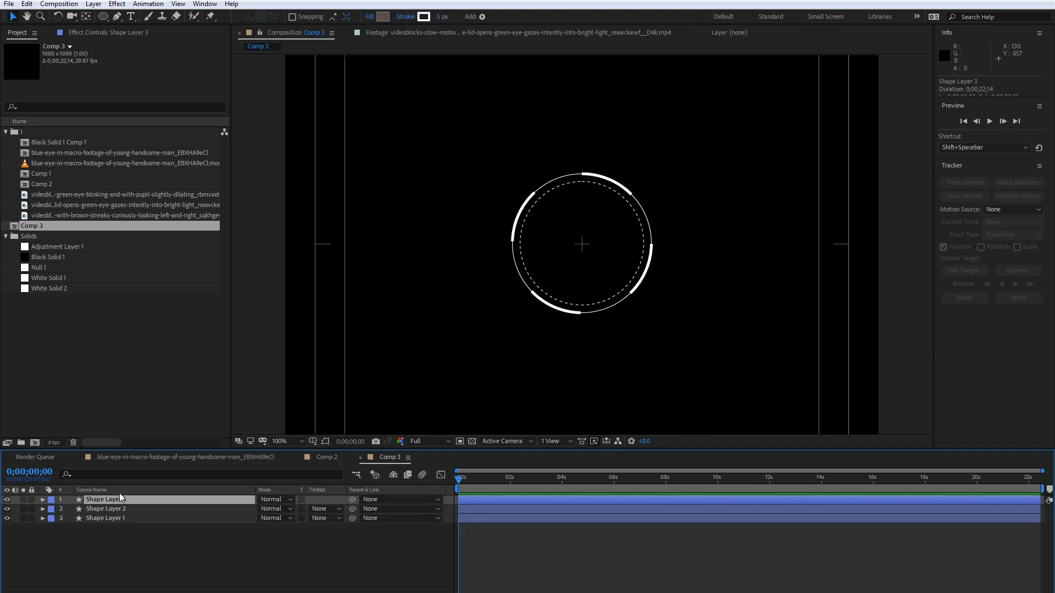
key(ctrl+d)
click(44, 499)
click(57, 511)
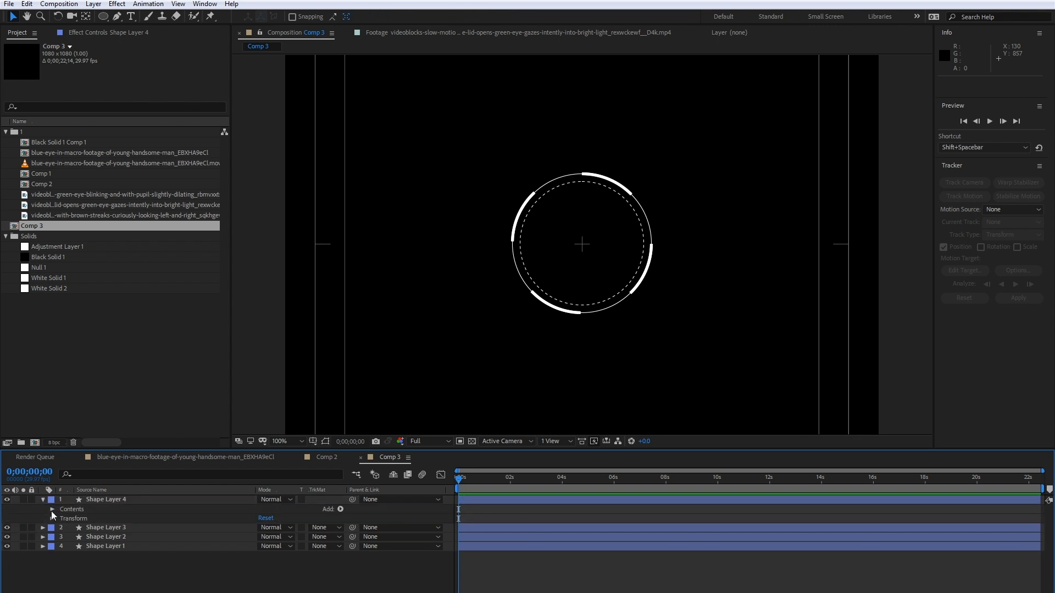
click(52, 510)
click(61, 519)
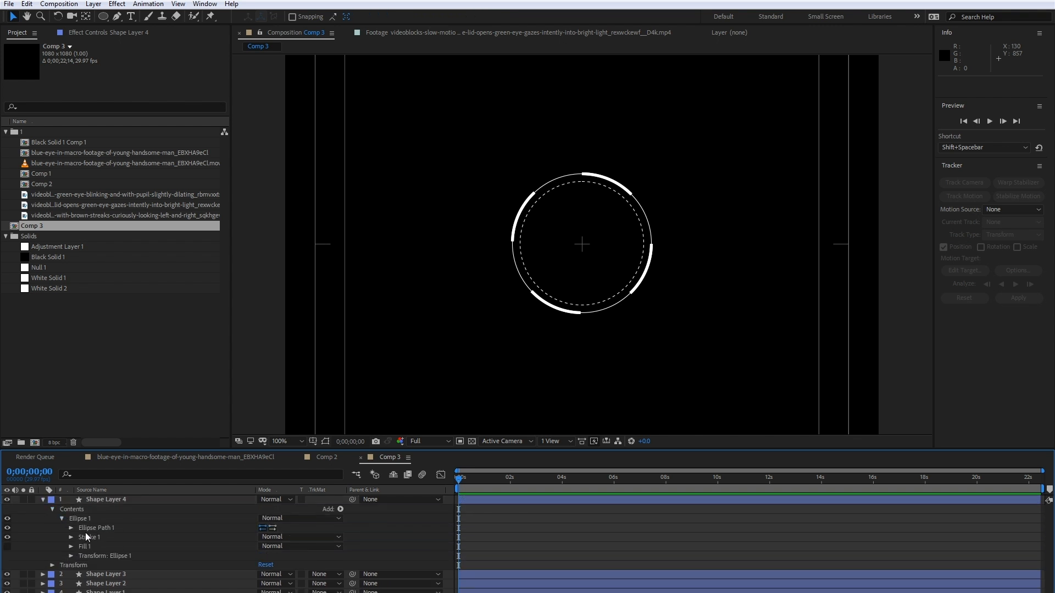
click(71, 528)
drag(285, 537, 307, 533)
- Set Shape Layer 4's stroke width to 10 and compare the outer ring with the reference in Comp 2
click(71, 556)
scroll(101, 560, down, 1)
scroll(139, 588, down, 1)
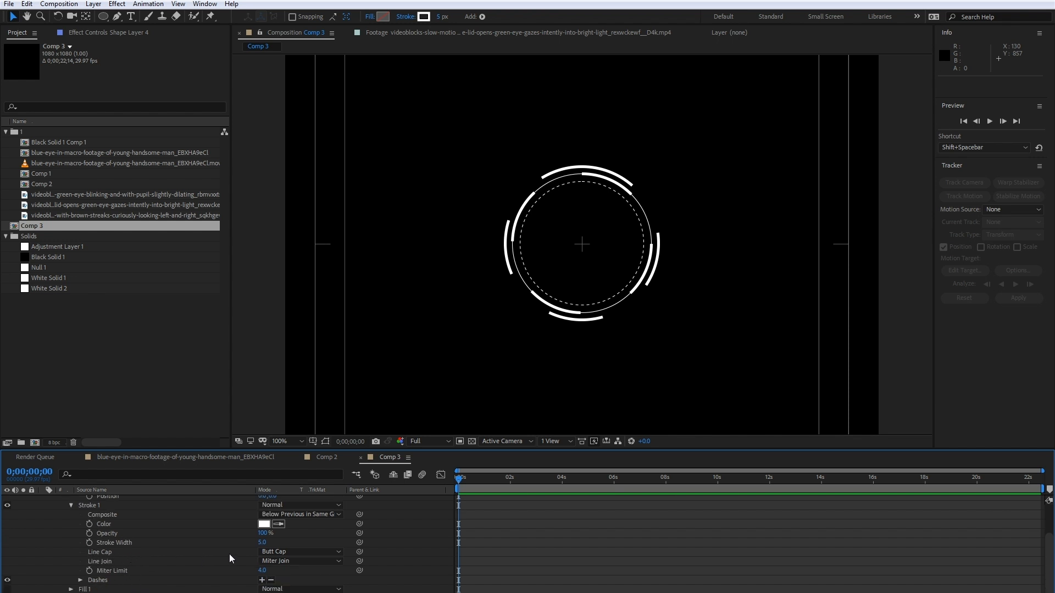
drag(263, 544, 264, 544)
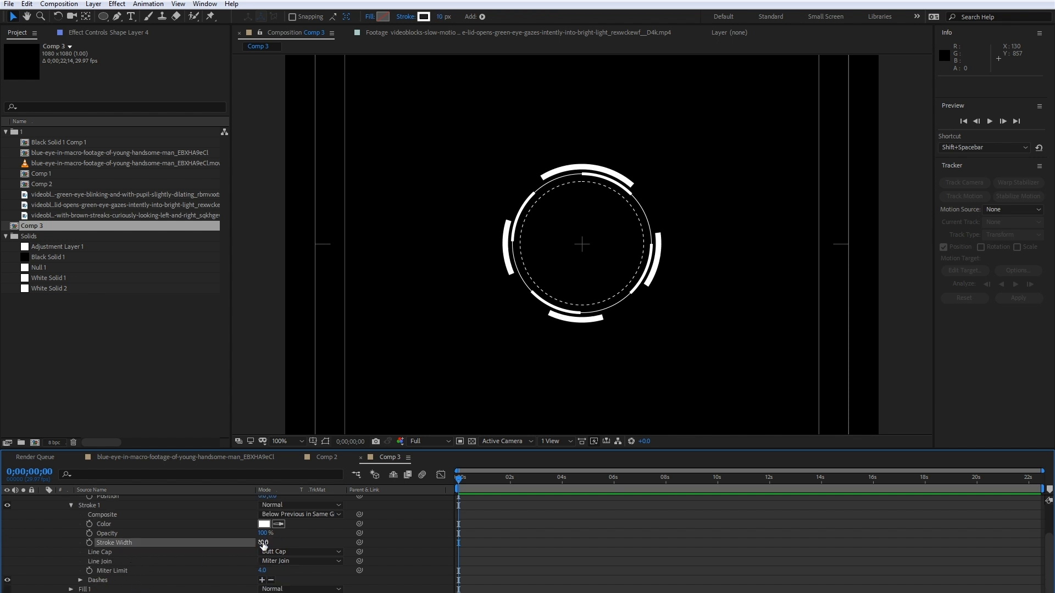
click(327, 456)
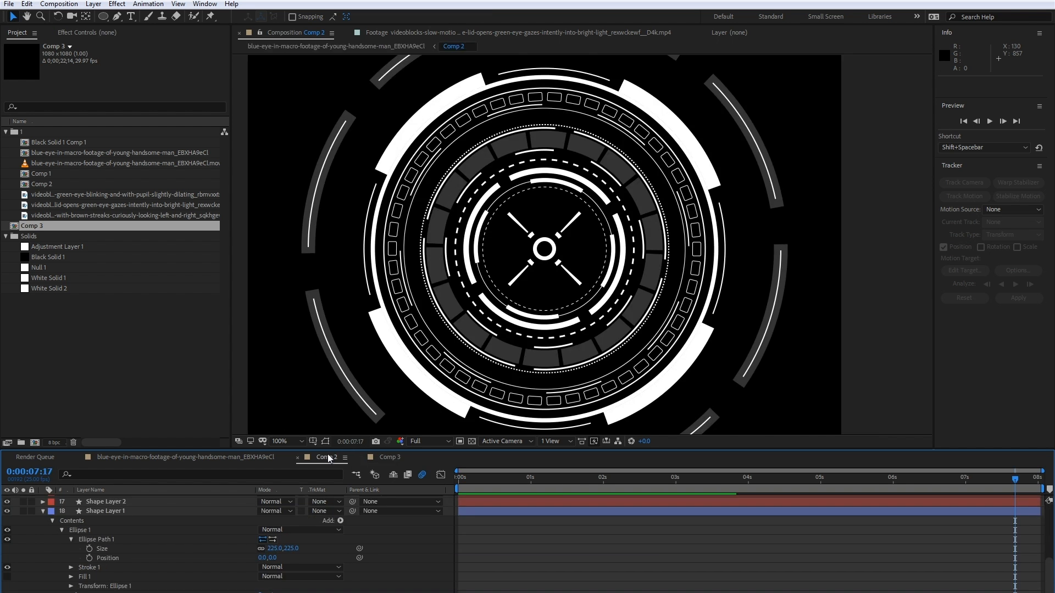
click(389, 457)
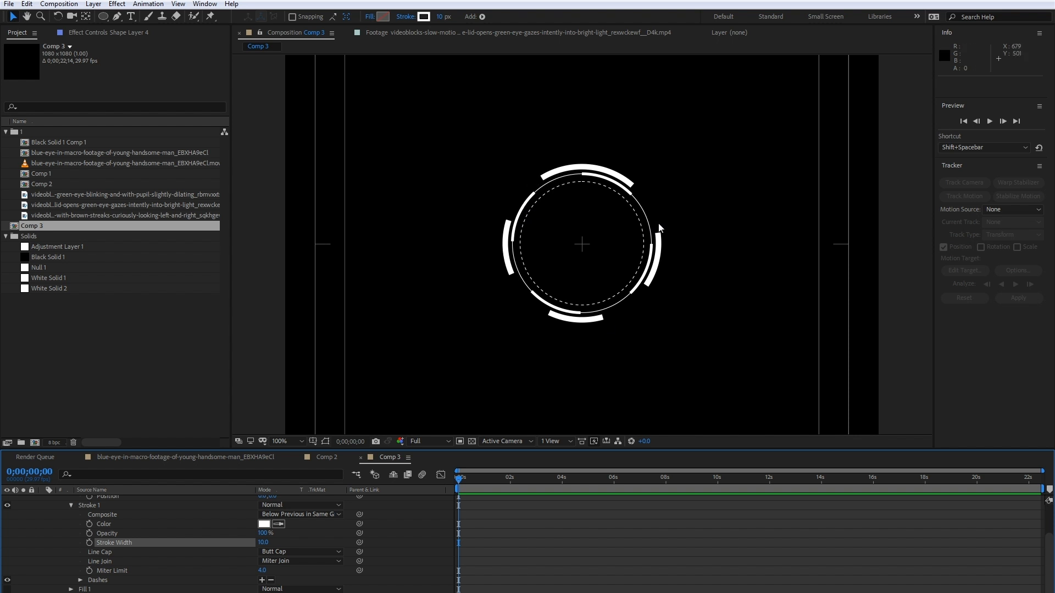
- Check the reference rings in Comp 2 and remove the dashes from Shape Layer 4's stroke in Comp 3
click(330, 457)
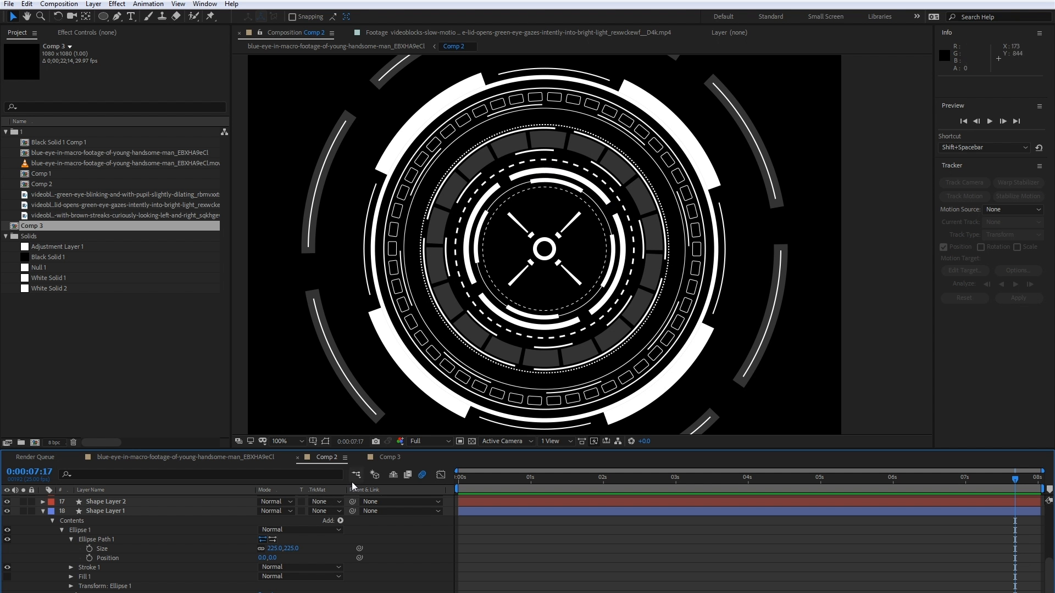
click(384, 458)
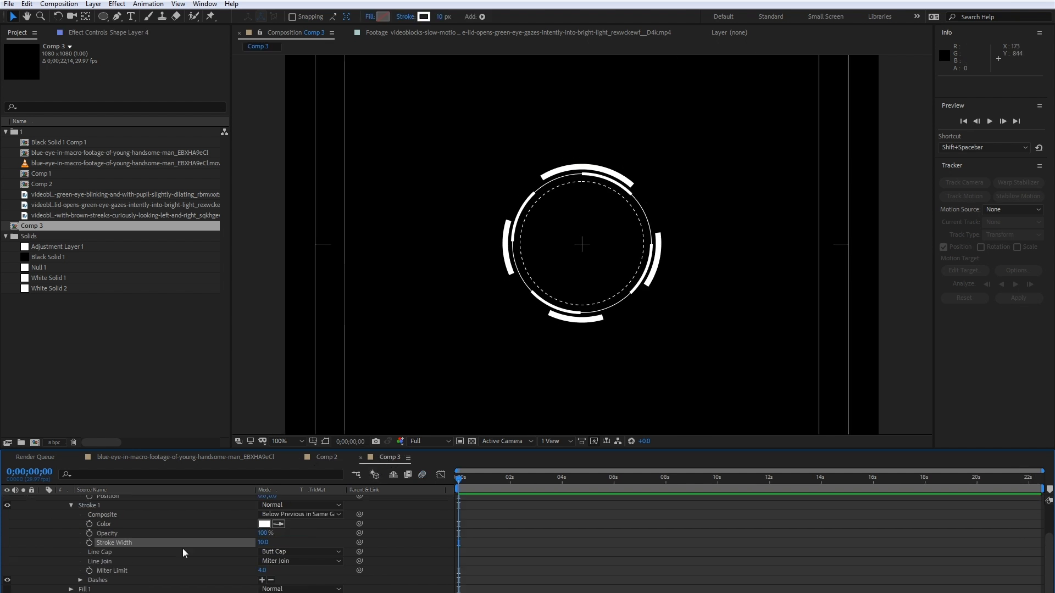
scroll(155, 570, down, 1)
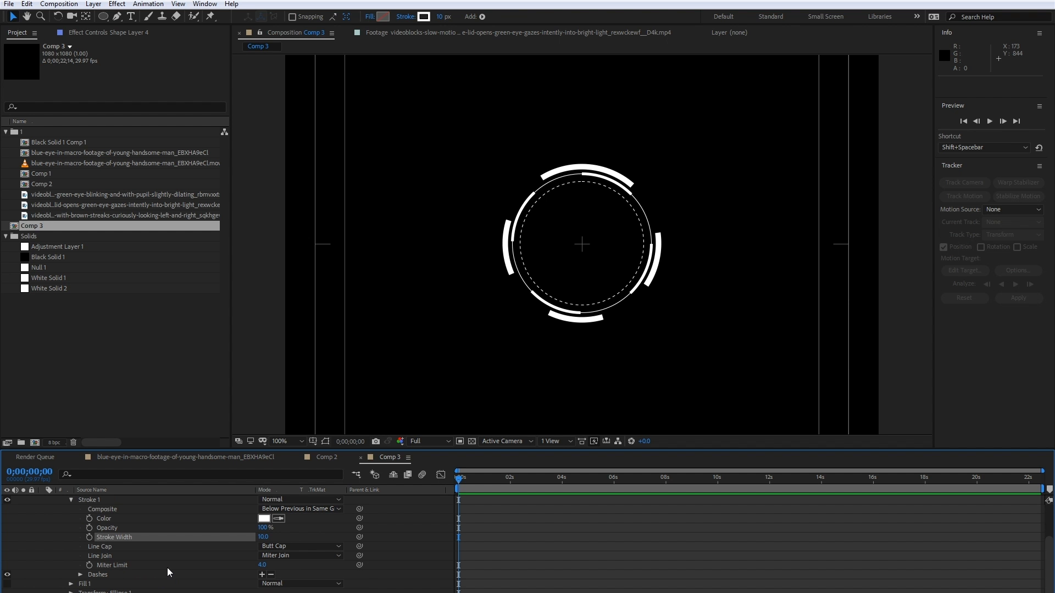
click(270, 575)
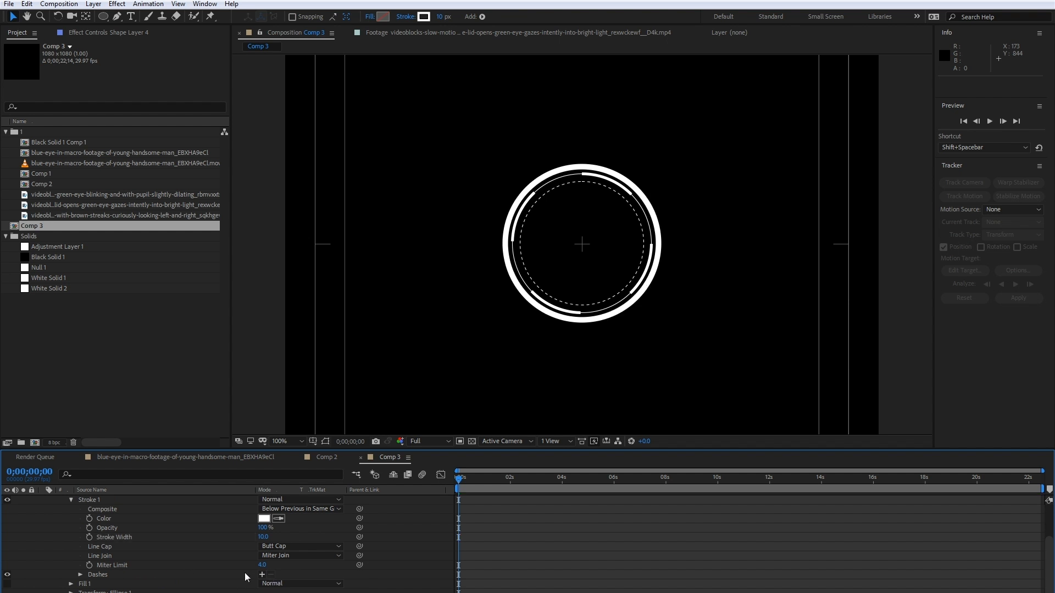
- Add Trim Paths to Shape Layer 4 and set its End to 20% to leave a single arc
scroll(166, 575, up, 5)
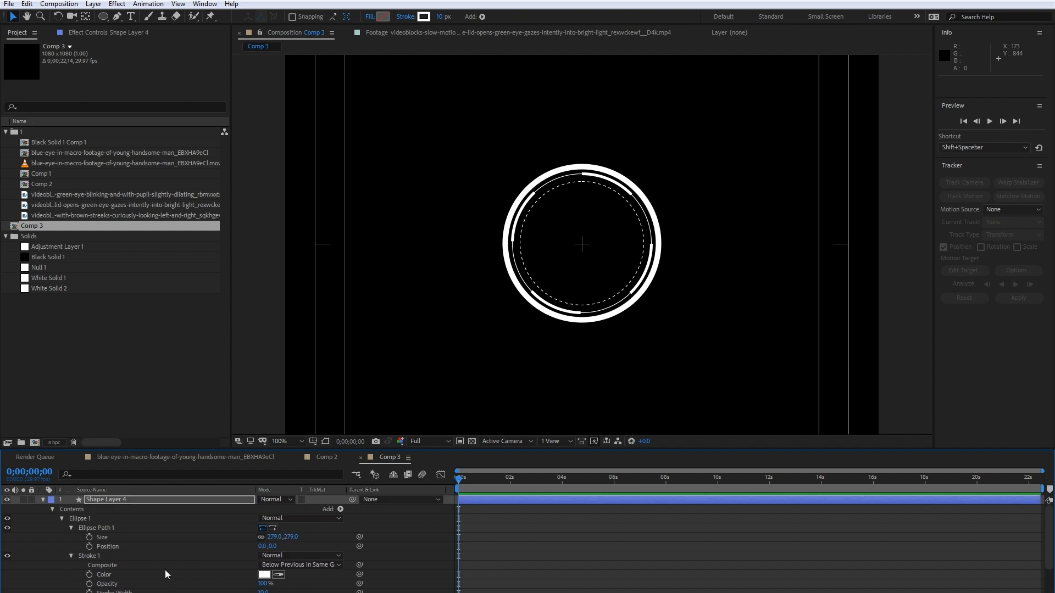
click(340, 510)
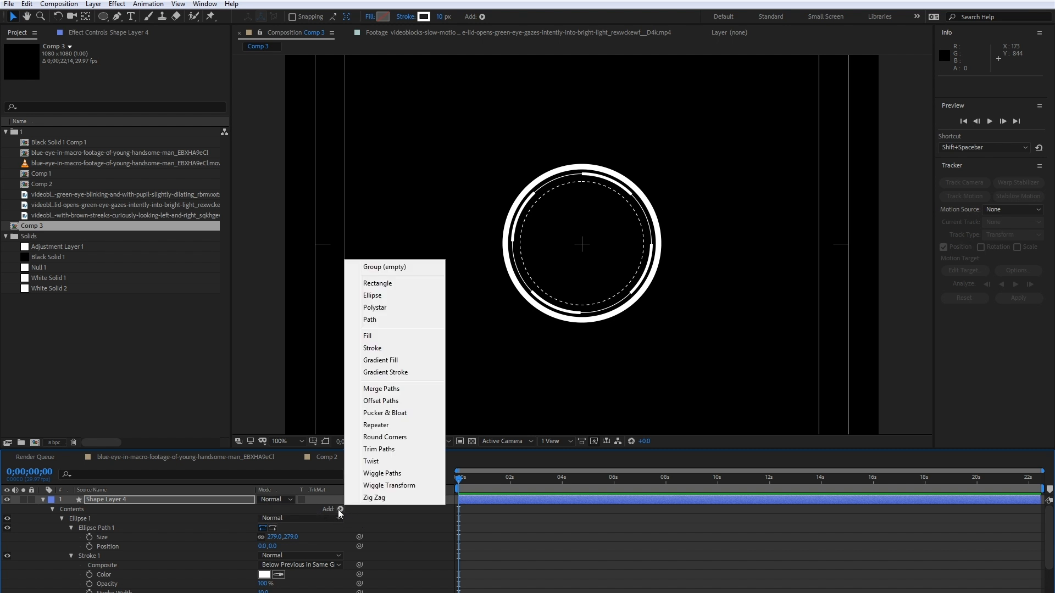
click(394, 450)
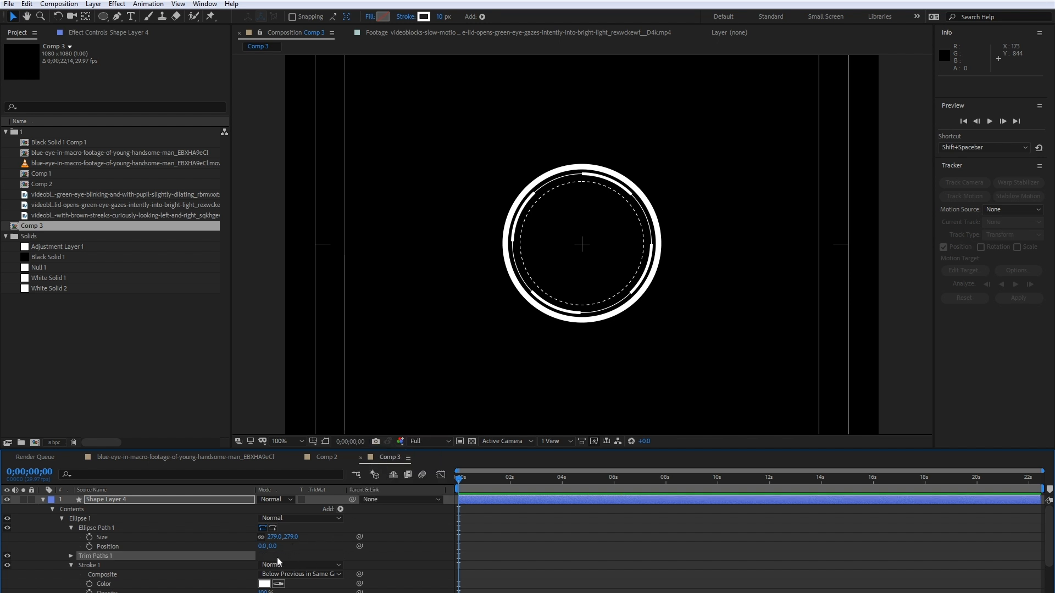
click(71, 556)
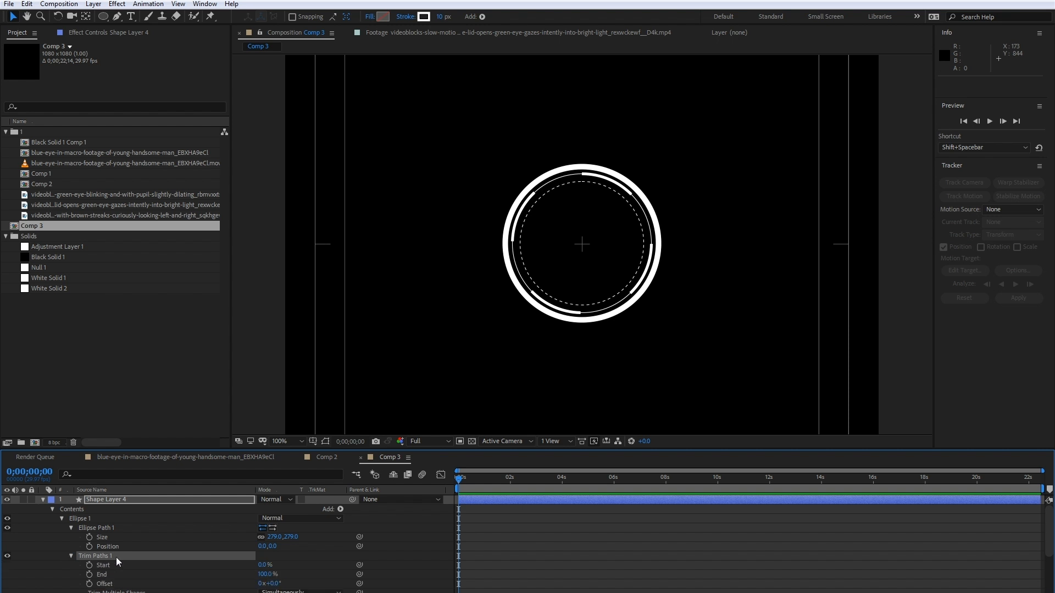
scroll(144, 564, down, 1)
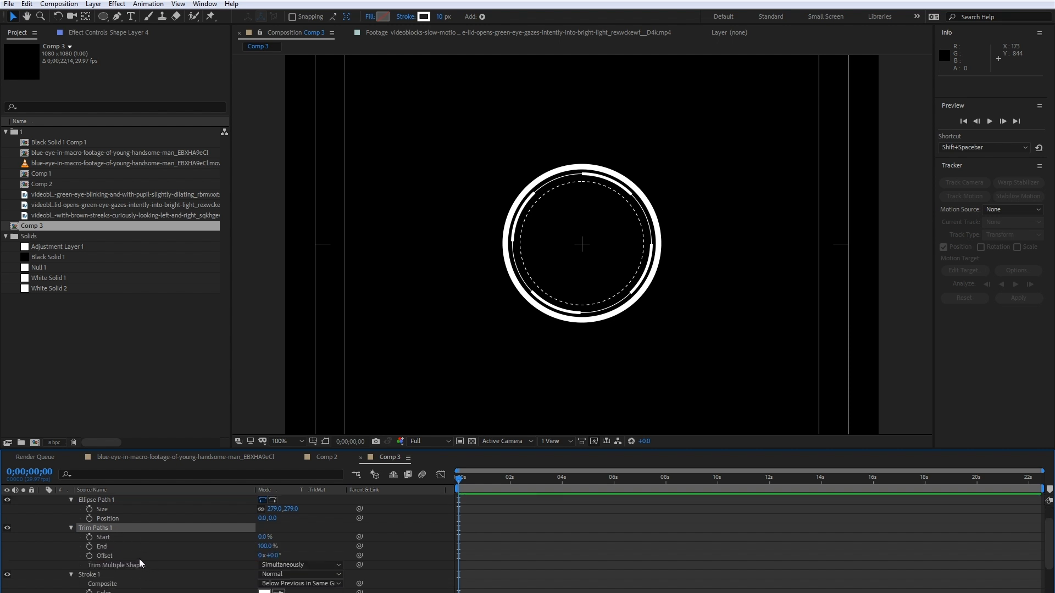
drag(268, 548, 222, 542)
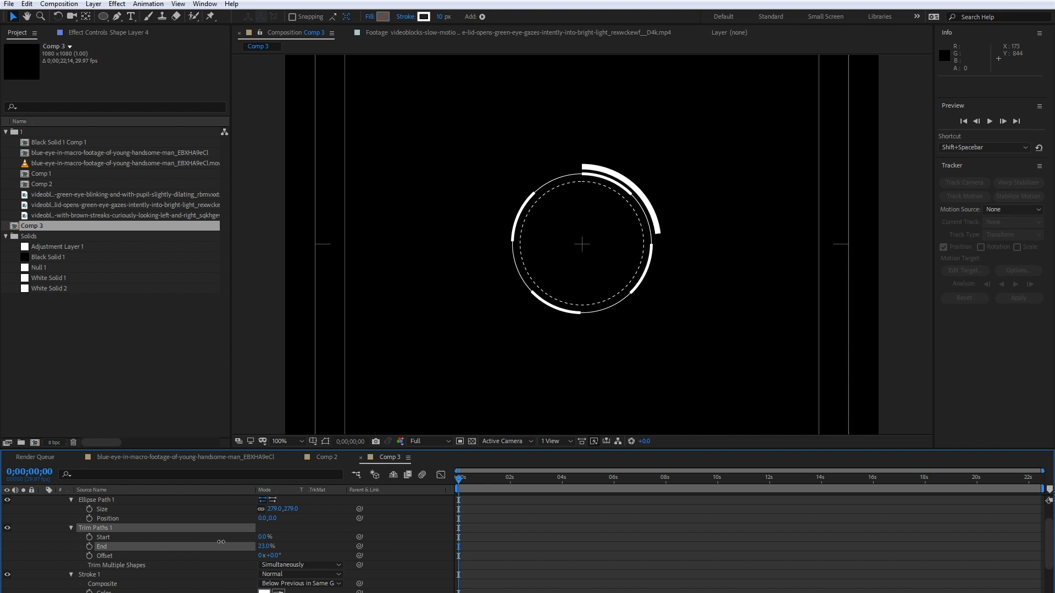
click(268, 548)
text(20)
key(Return)
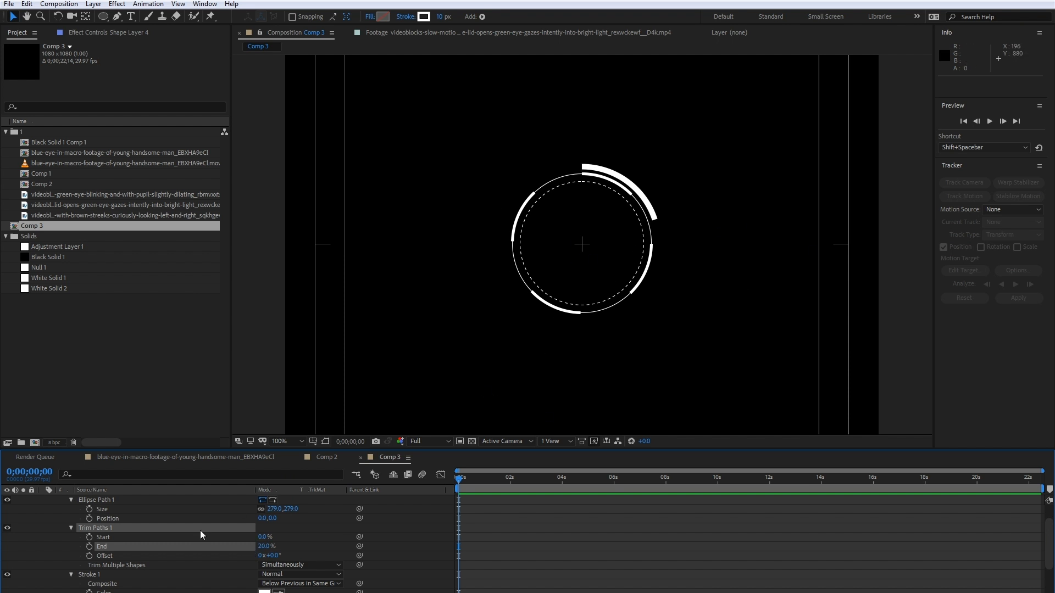
- Add a Repeater to Shape Layer 4 and set its number of copies to 4
scroll(231, 522, up, 1)
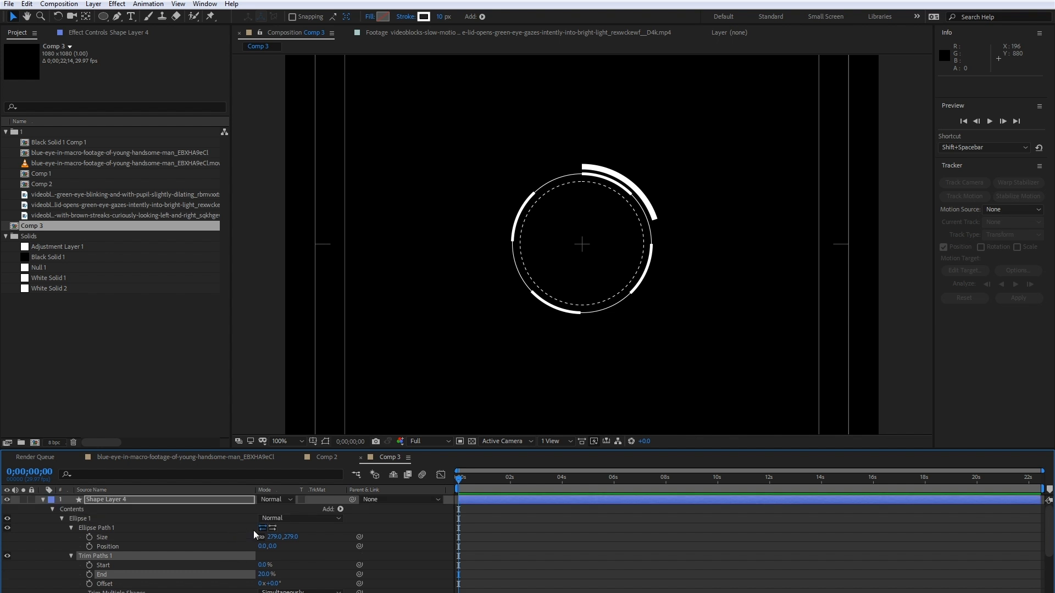
click(340, 509)
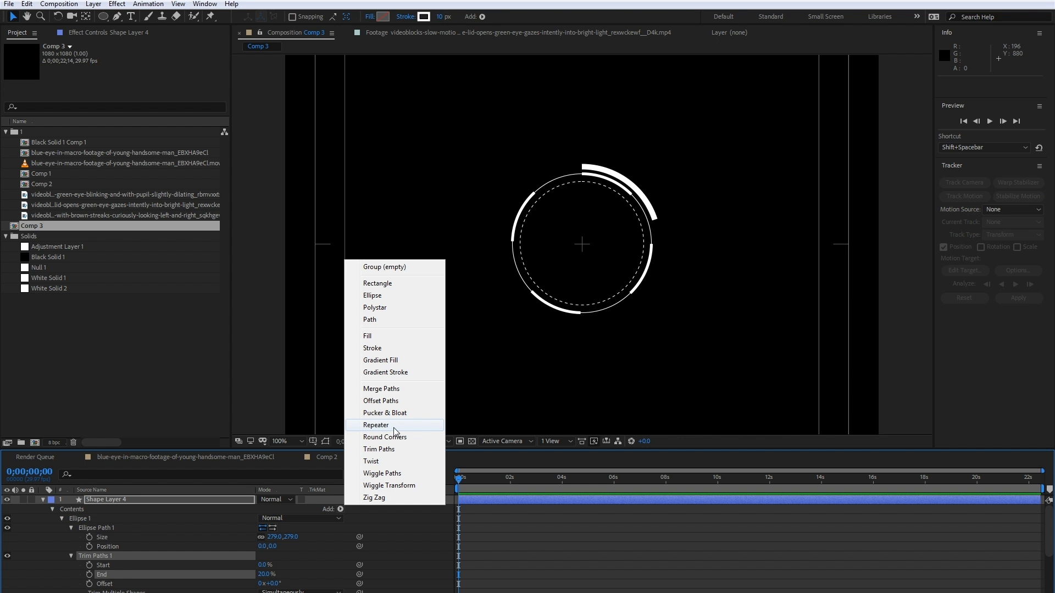
click(376, 425)
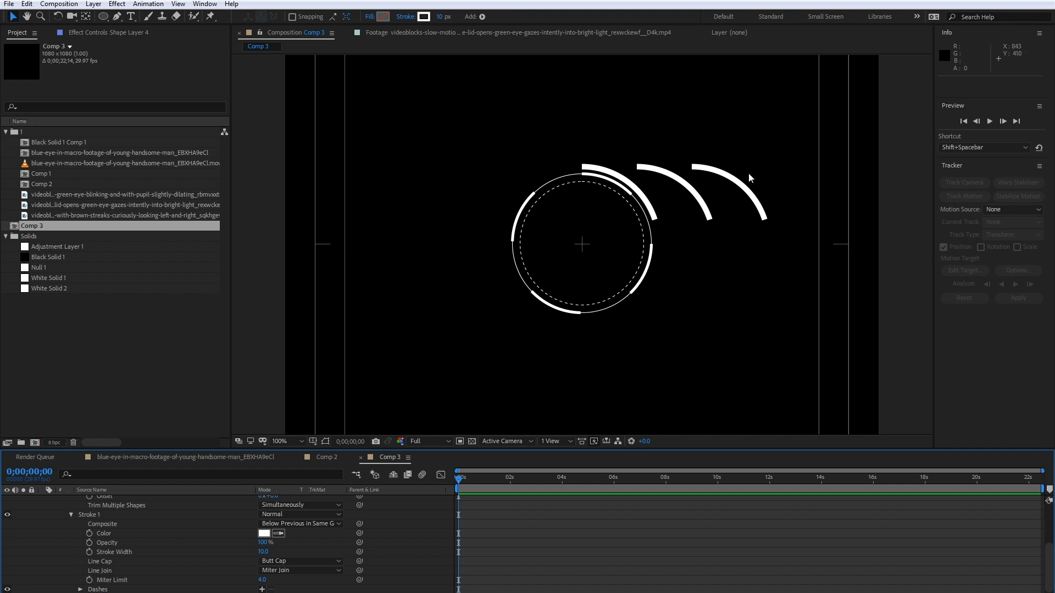
scroll(98, 583, down, 2)
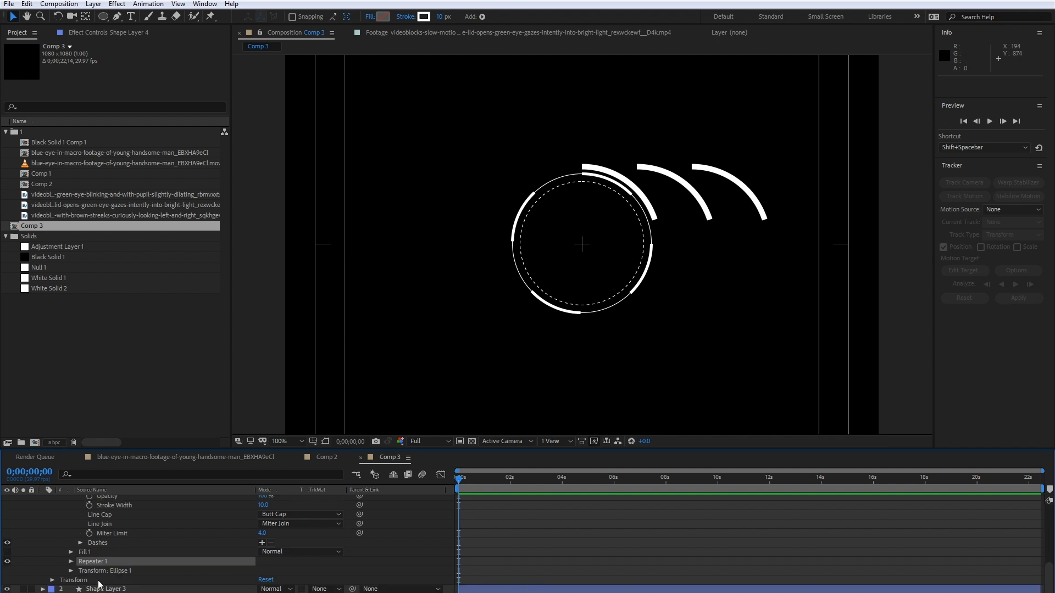
click(71, 562)
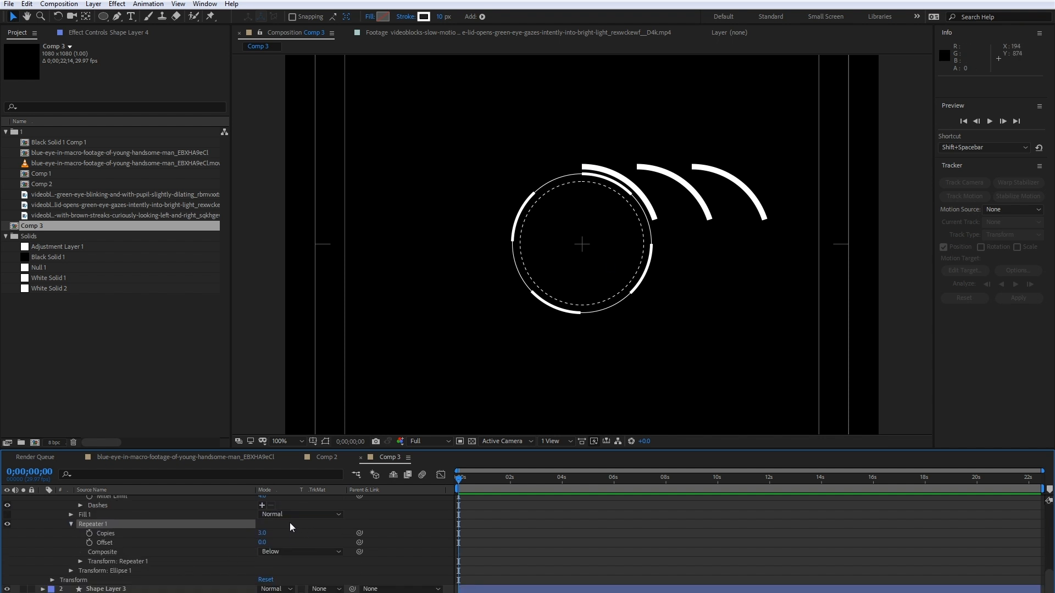
click(262, 533)
text(4)
key(Return)
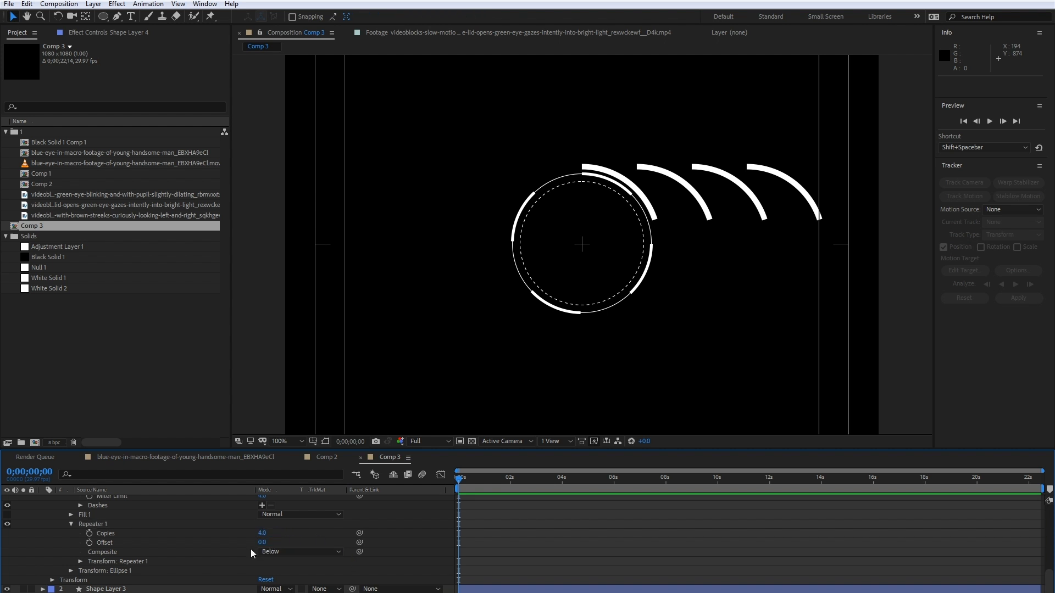
- Set the Repeater's transform position to 0,0 and its rotation to 90° to space the four arcs around the circle
click(80, 561)
scroll(99, 562, down, 3)
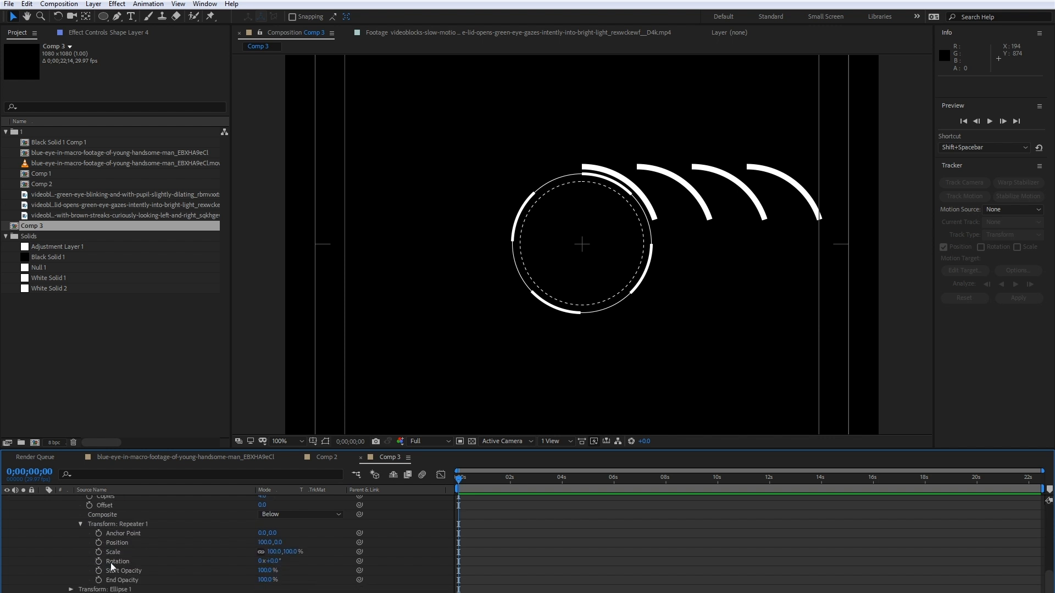
click(265, 543)
text(0)
key(Return)
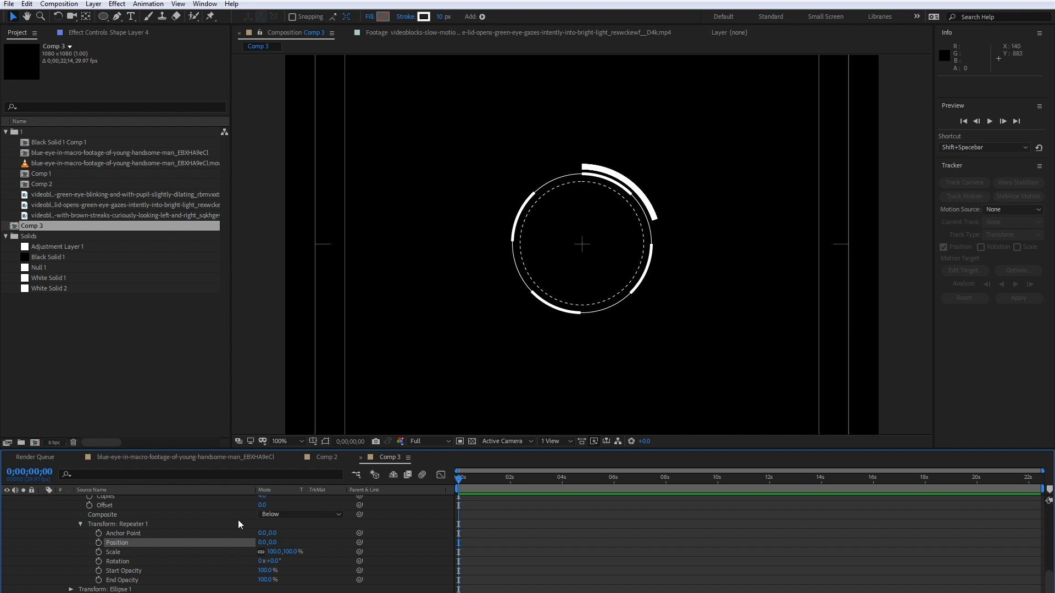
drag(273, 561, 310, 543)
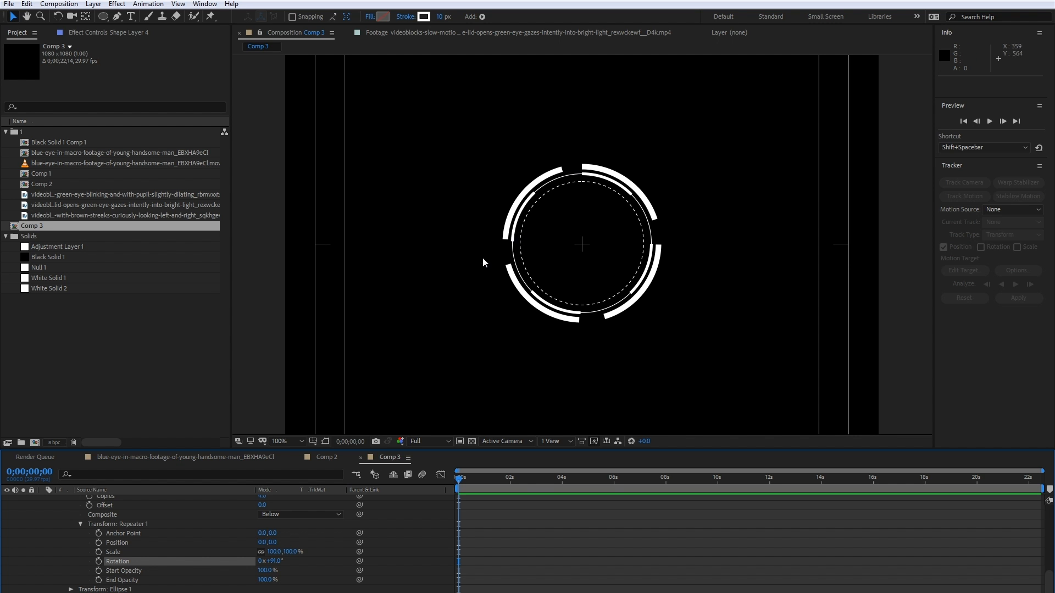
click(275, 561)
key(Return)
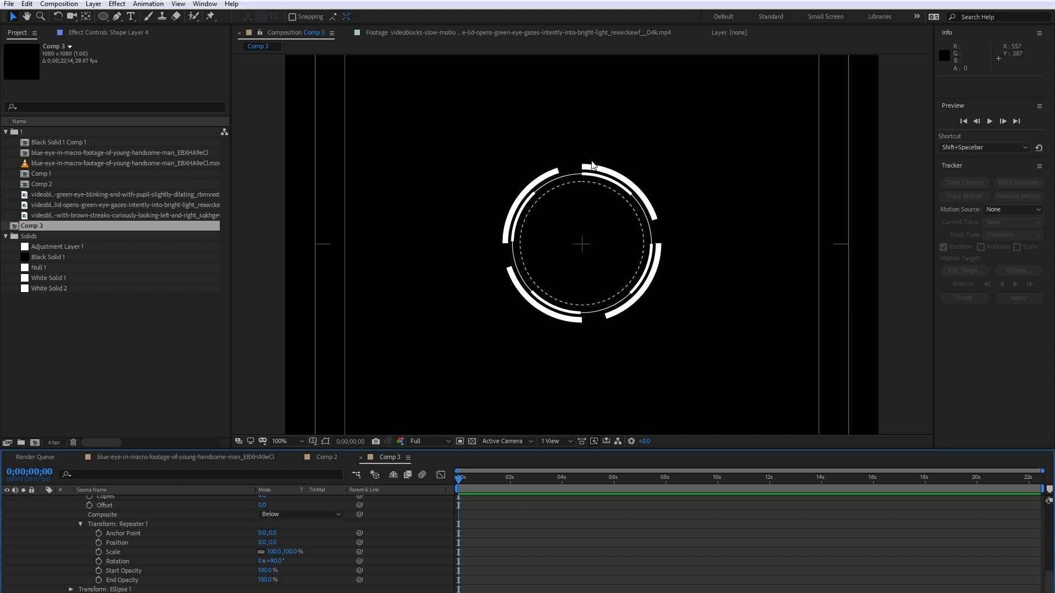
- Compare the arcs with Comp 2, duplicate Shape Layer 1 in Comp 3 and move the copy to the top of the layer stack
right_click(334, 460)
click(333, 459)
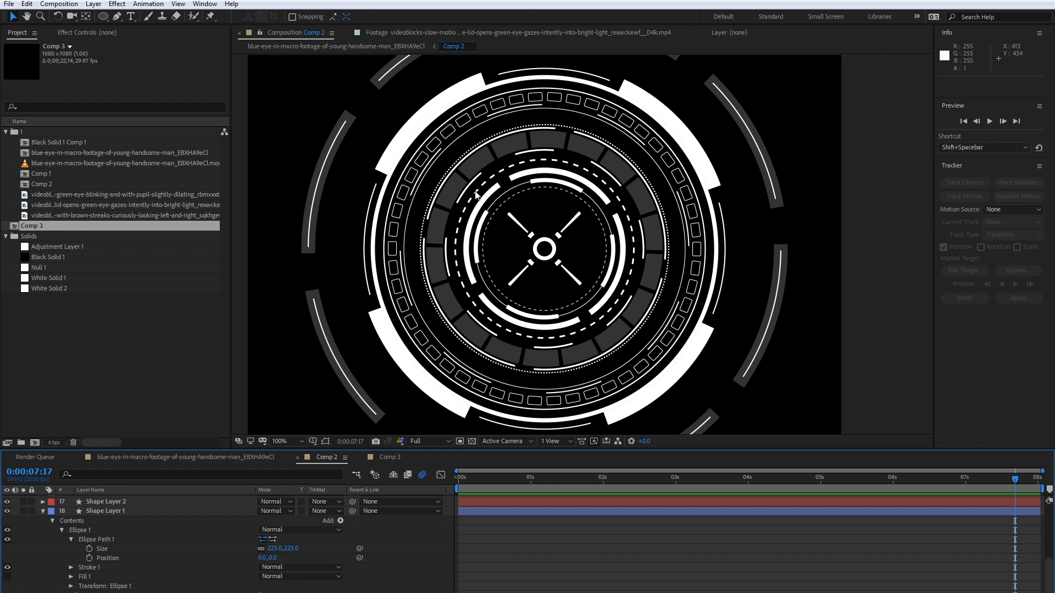
click(389, 457)
scroll(114, 552, up, 2)
scroll(71, 530, up, 5)
click(43, 499)
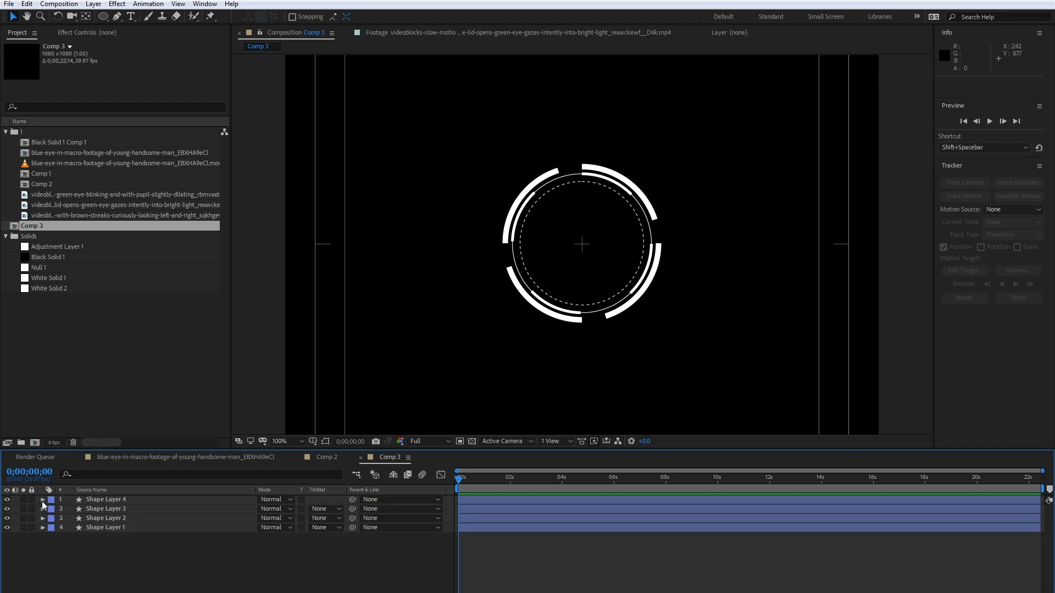
click(128, 527)
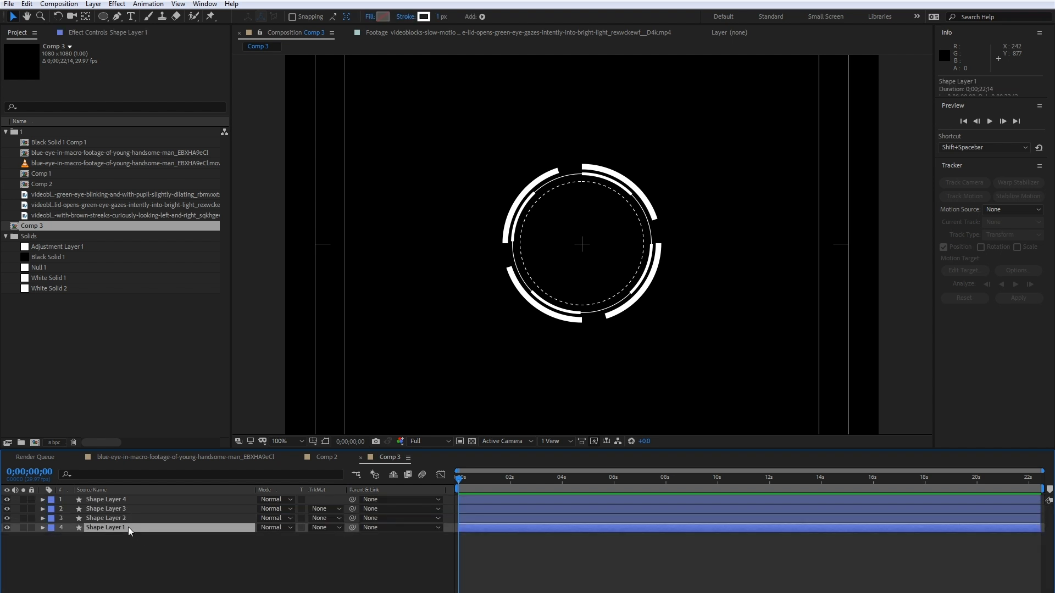
key(ctrl+d)
mouse_move(135, 495)
mouse_down()
mouse_move(136, 507)
mouse_move(145, 501)
mouse_up()
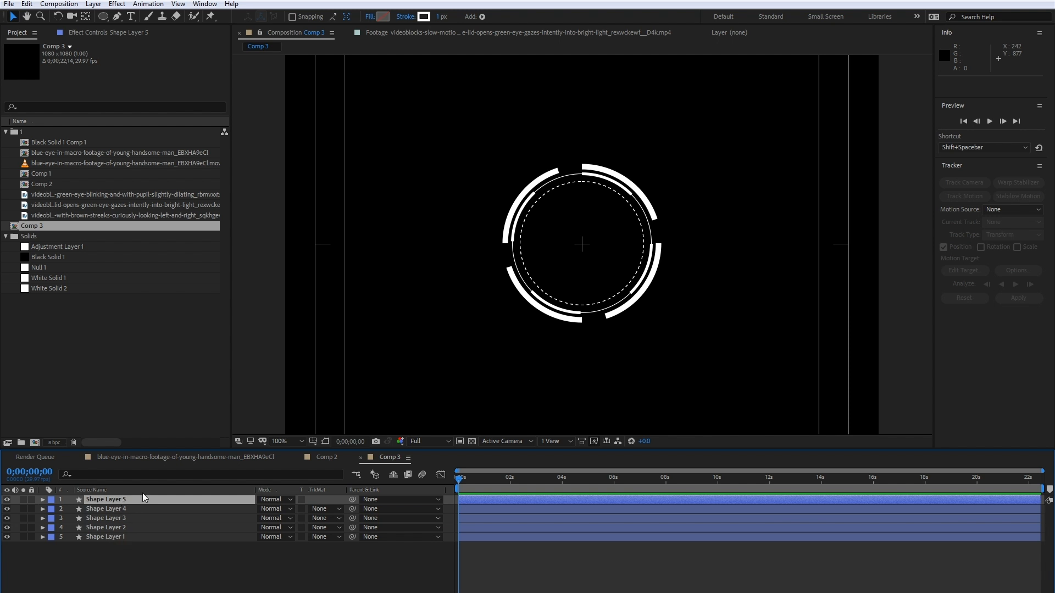
- Enlarge Shape Layer 5's ellipse path to 319 by 319 so the dashed ring surrounds the thick arcs
click(42, 499)
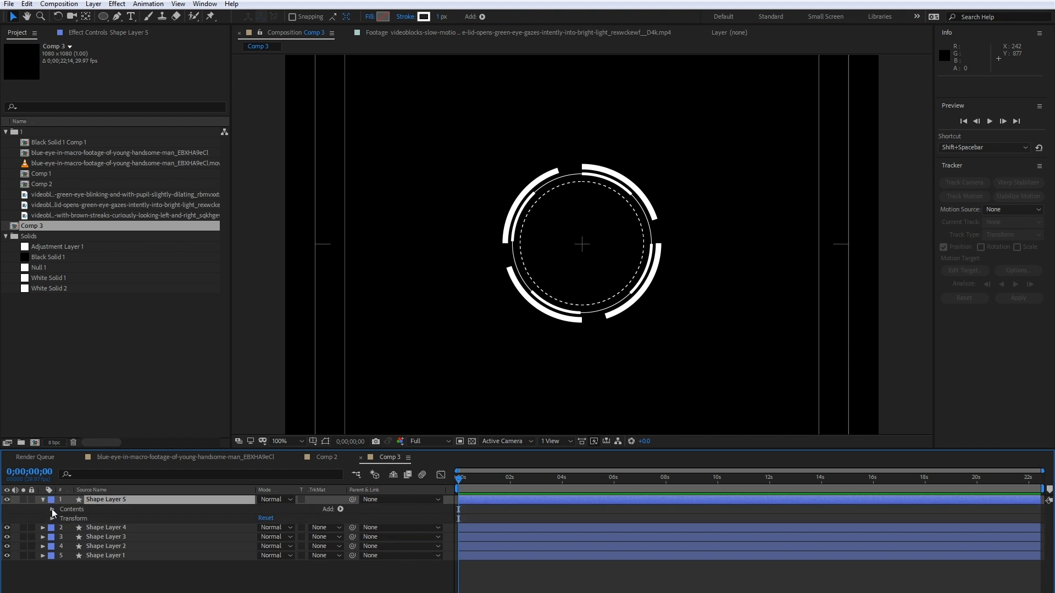
click(52, 508)
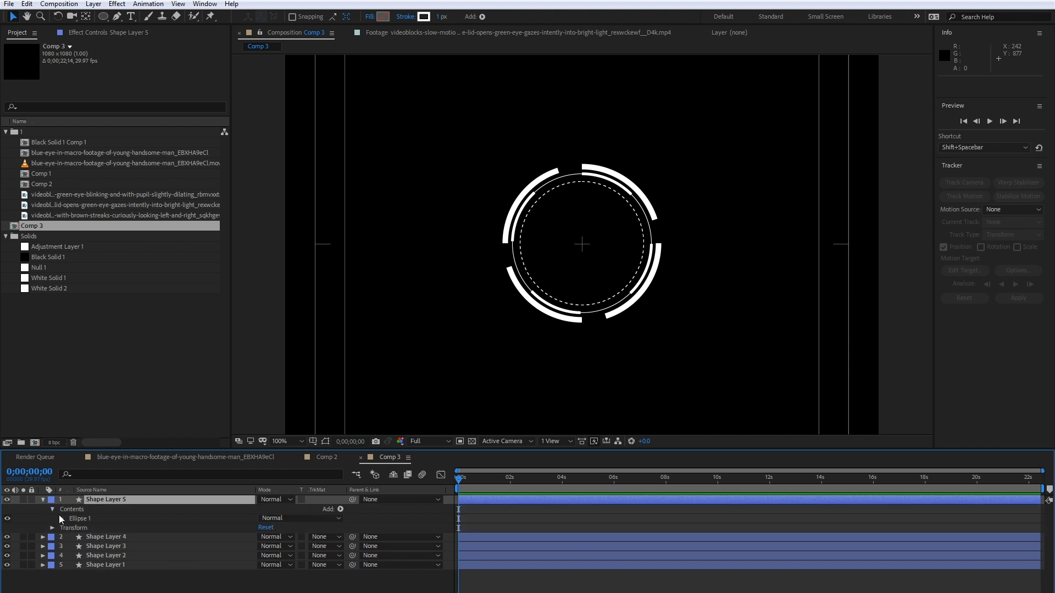
click(61, 518)
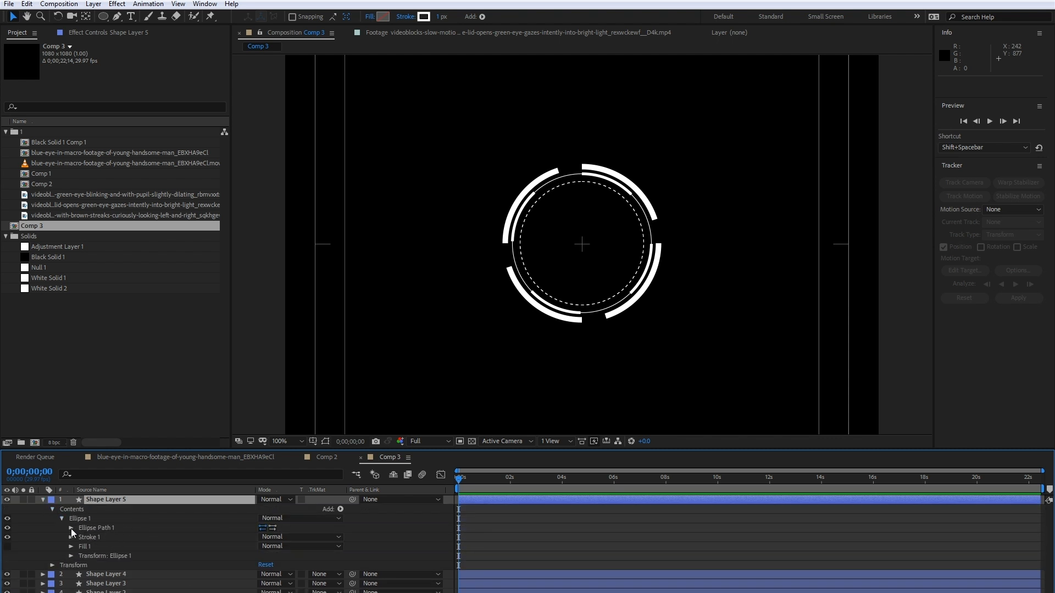
click(71, 528)
drag(299, 538, 334, 526)
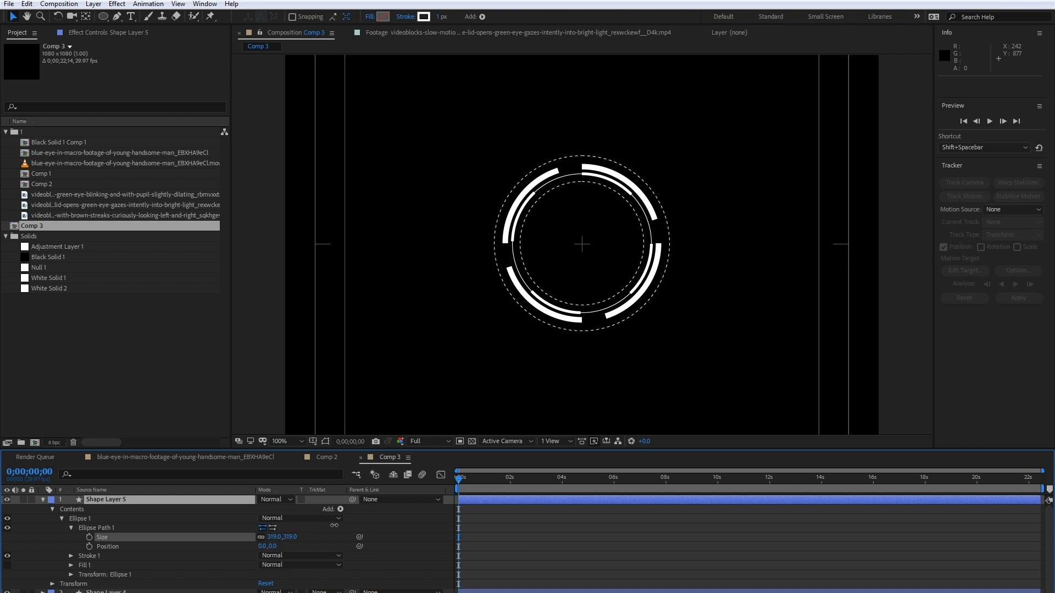
- Set the stroke width of Shape Layer 5's ellipse to 3
click(71, 556)
scroll(209, 571, down, 1)
click(262, 570)
text(3)
key(Return)
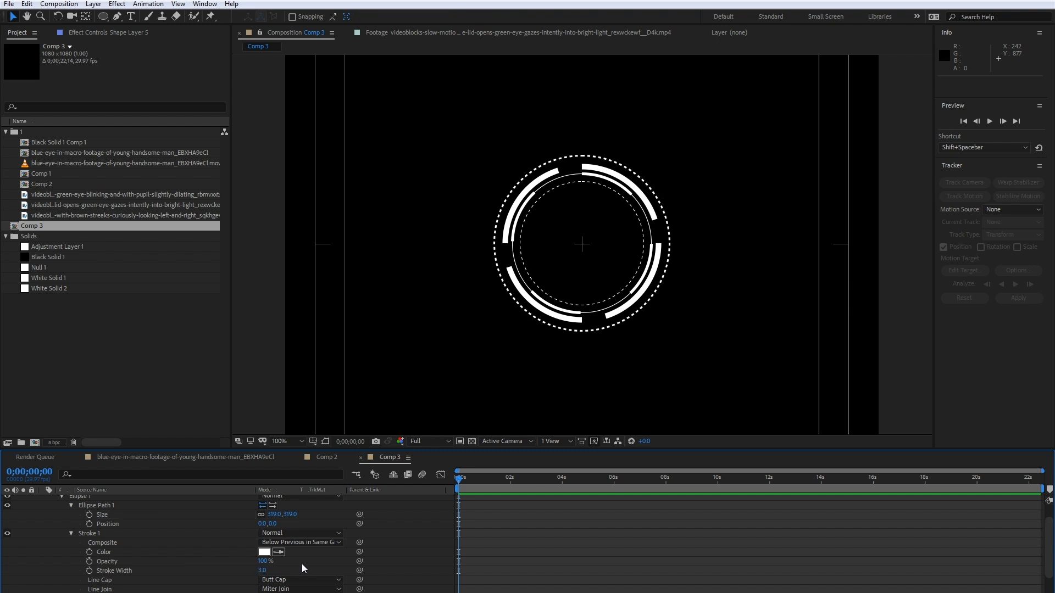
- Compare the outer dashed ring with Comp 2 and set Shape Layer 5's dash length to 10
click(332, 457)
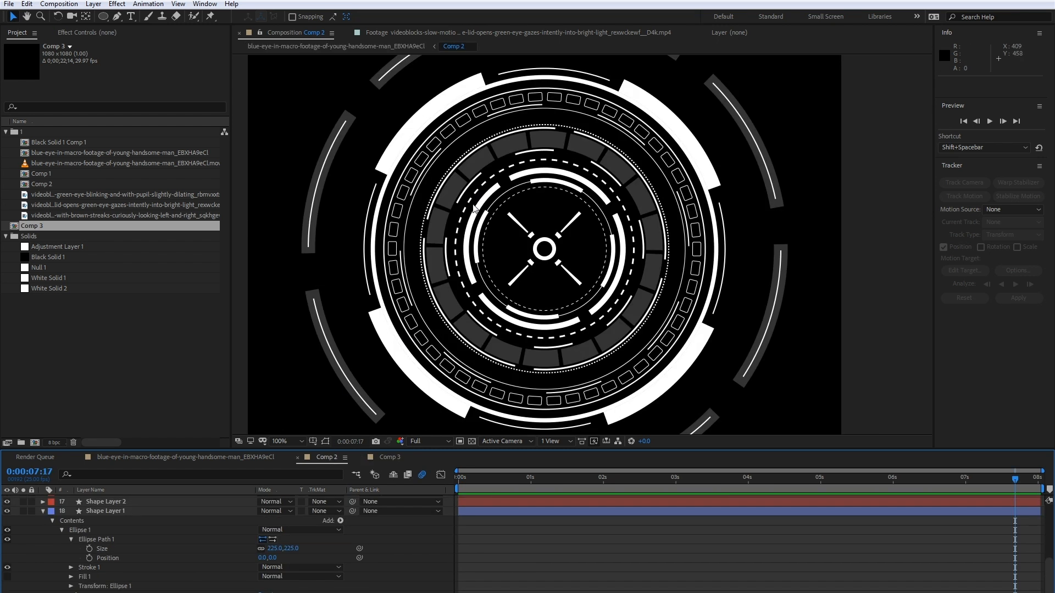
scroll(477, 199, up, 1)
scroll(342, 185, down, 1)
click(385, 457)
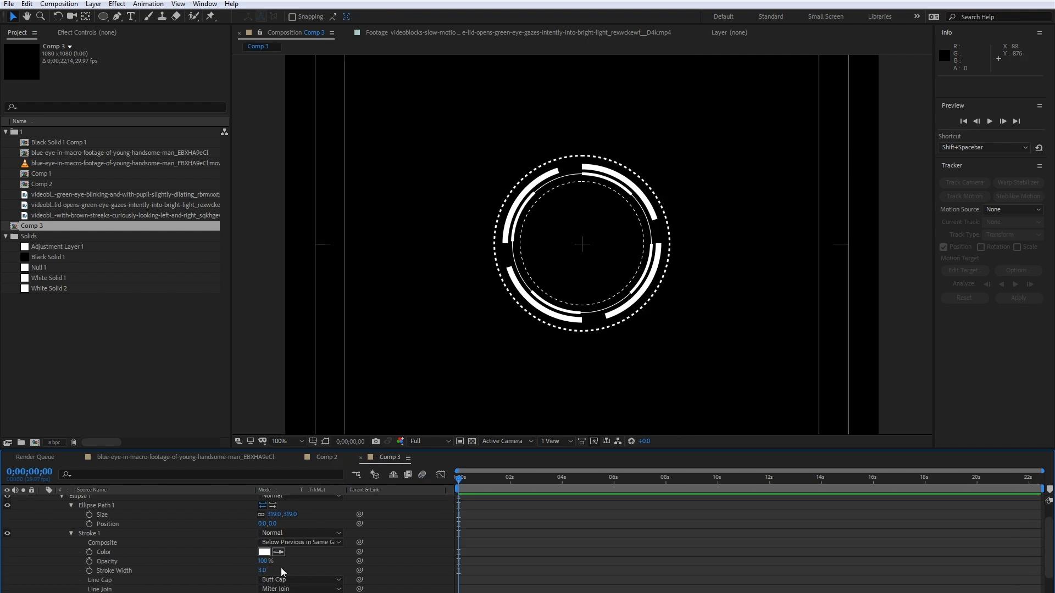
scroll(130, 559, down, 3)
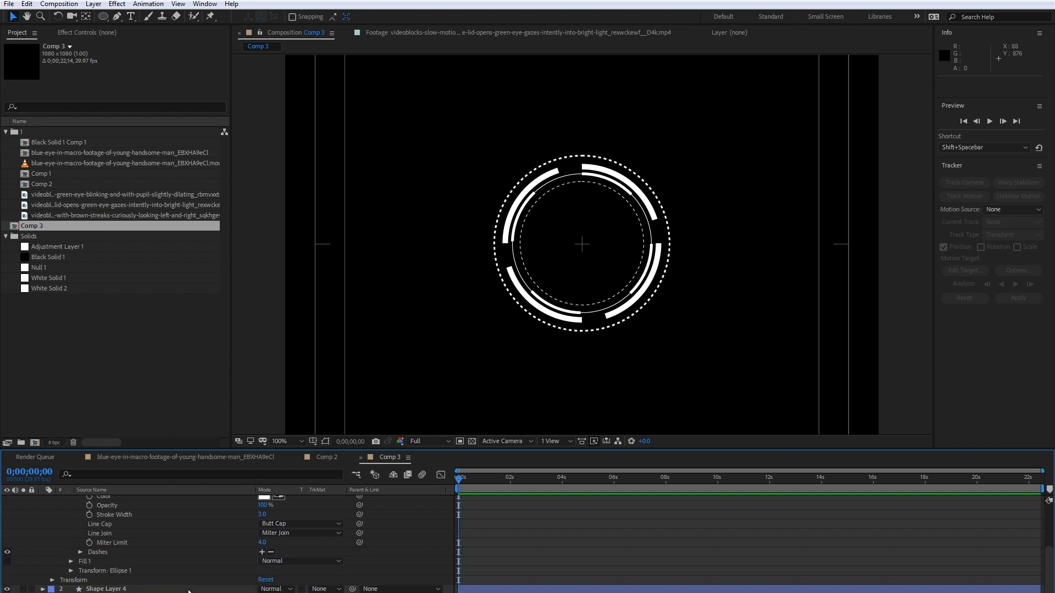
click(80, 552)
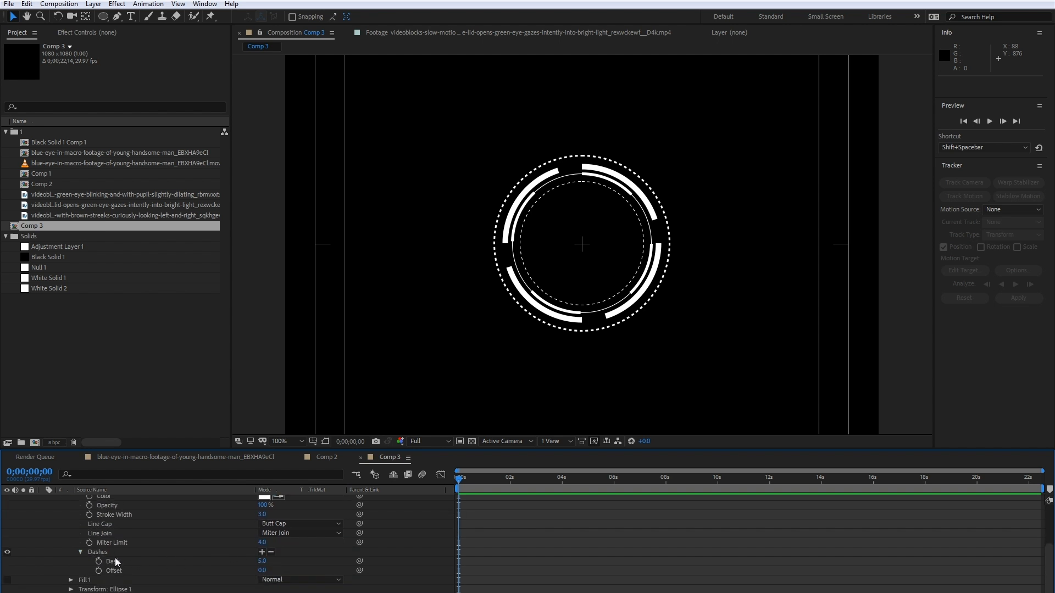
scroll(151, 552, down, 1)
text(10)
key(Return)
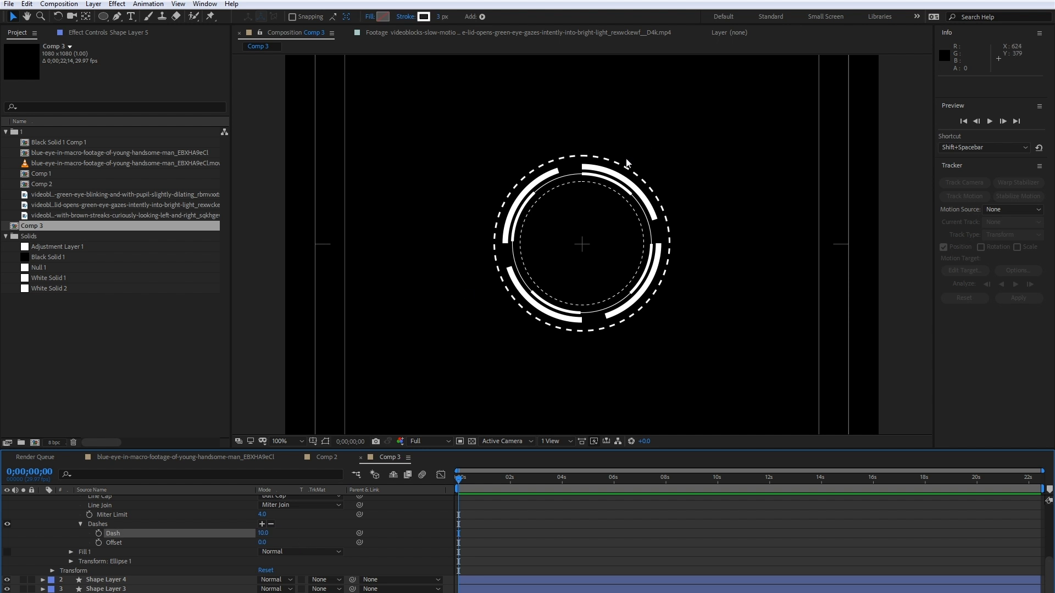
- Compare the dashed ring with Comp 2, then duplicate Shape Layer 5 in Comp 3
key(period)
click(327, 457)
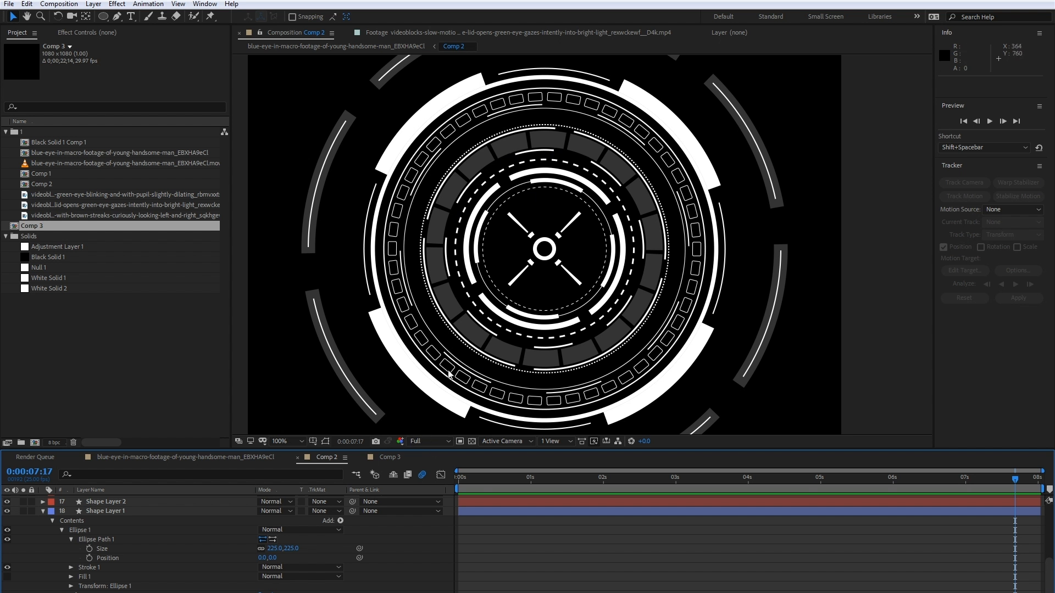
click(389, 457)
click(73, 516)
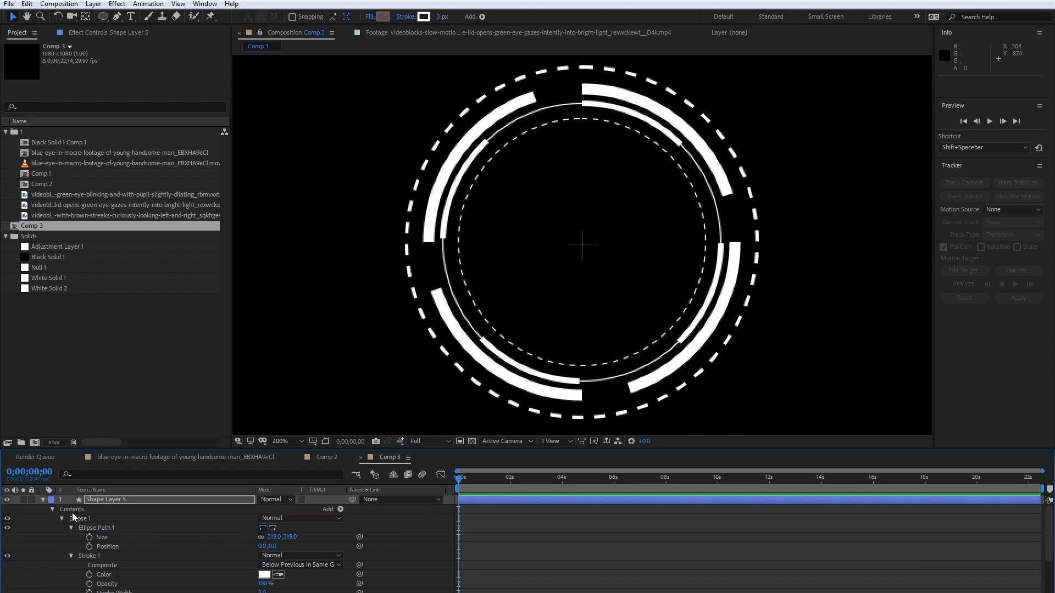
click(43, 500)
key(ctrl+d)
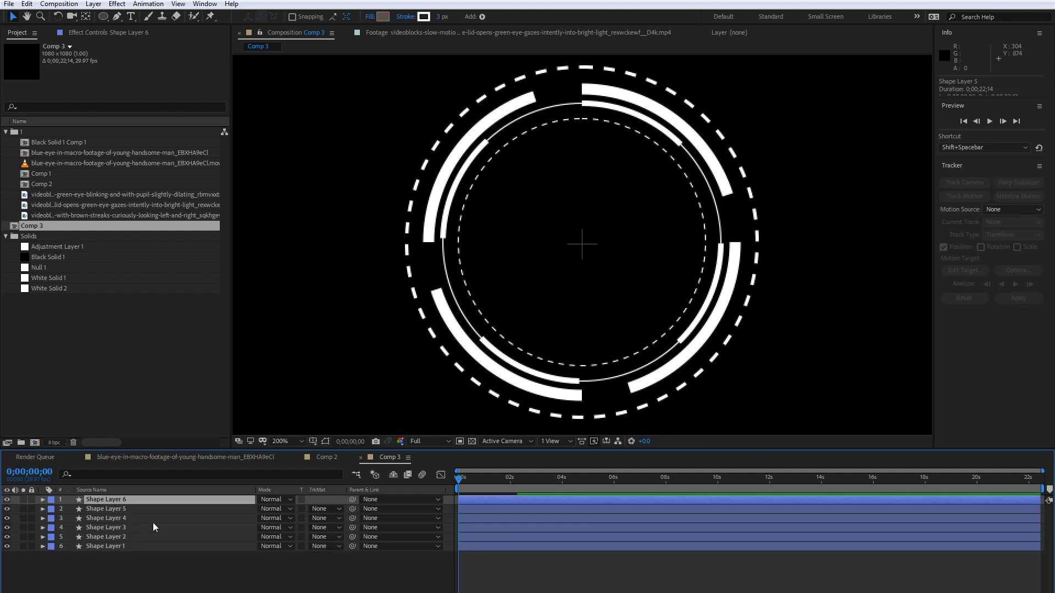
- Enlarge Shape Layer 6's ellipse path to 368 by 368 to form another ring outside the dashed one
click(42, 499)
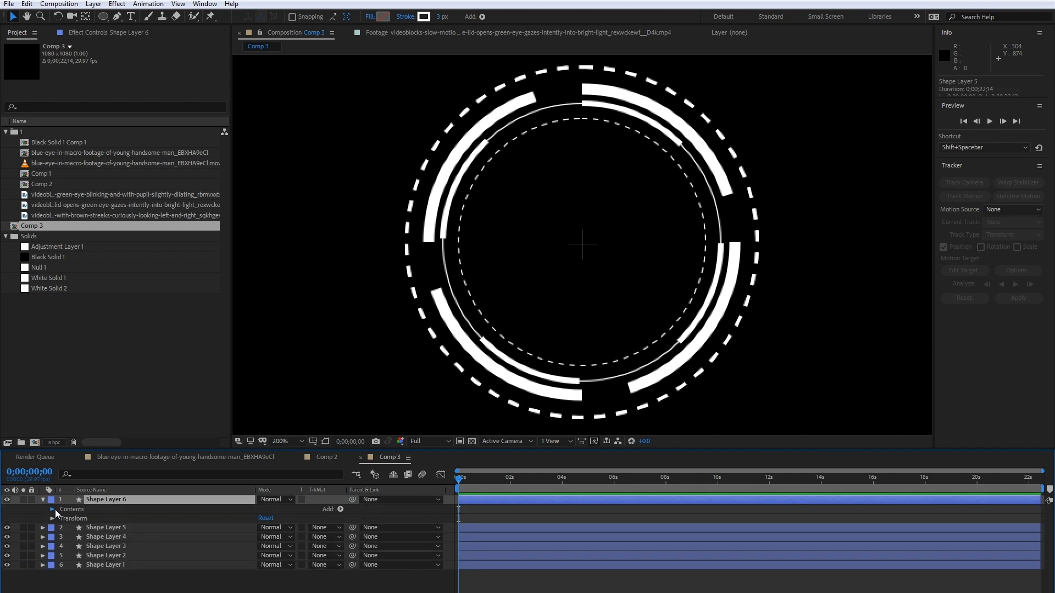
click(52, 510)
click(62, 518)
click(71, 528)
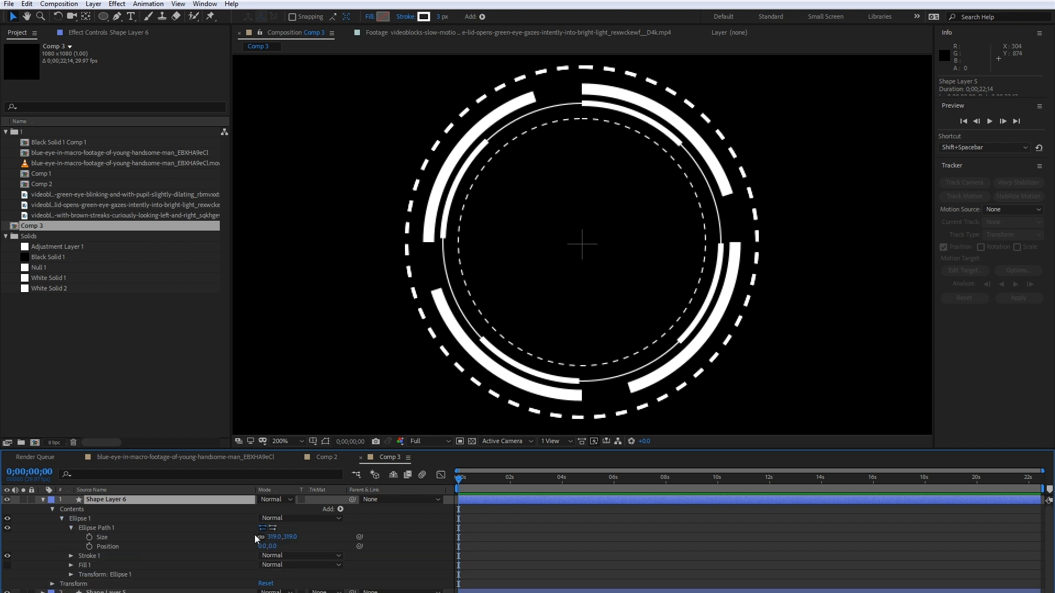
mouse_move(289, 537)
mouse_down()
mouse_move(309, 536)
mouse_move(295, 534)
mouse_up()
scroll(441, 242, down, 1)
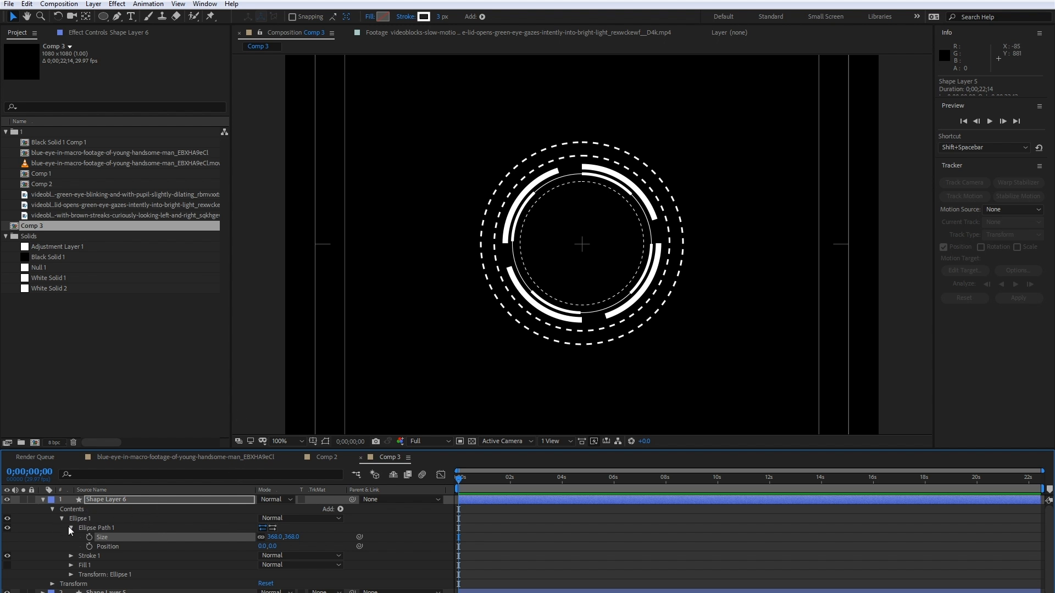
- Set the dash length of Shape Layer 6's stroke to 53 to get long, widely spaced dashes
scroll(104, 540, down, 1)
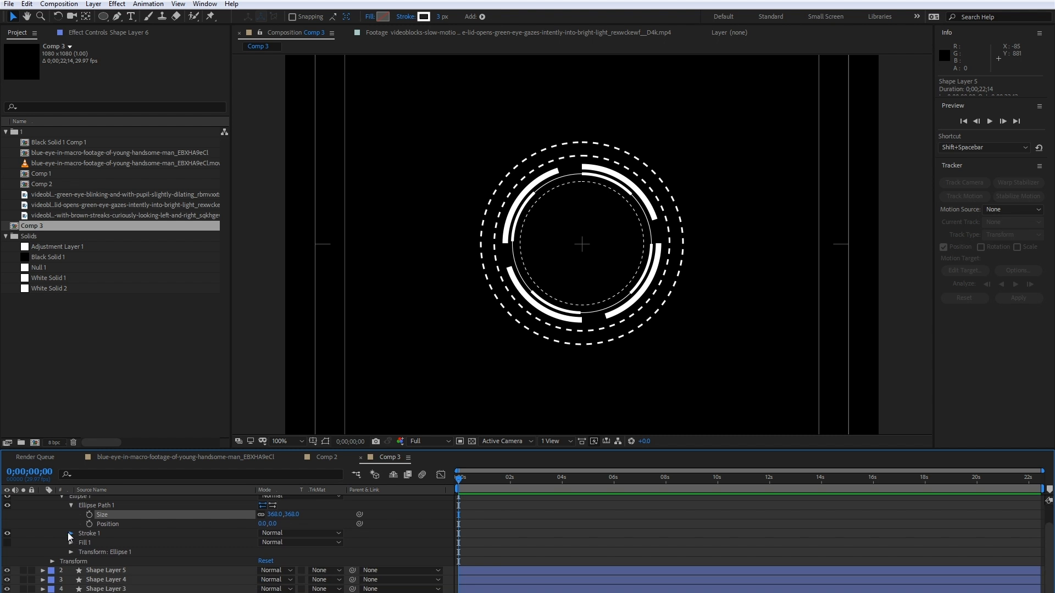
click(71, 532)
scroll(101, 550, down, 1)
scroll(127, 562, down, 1)
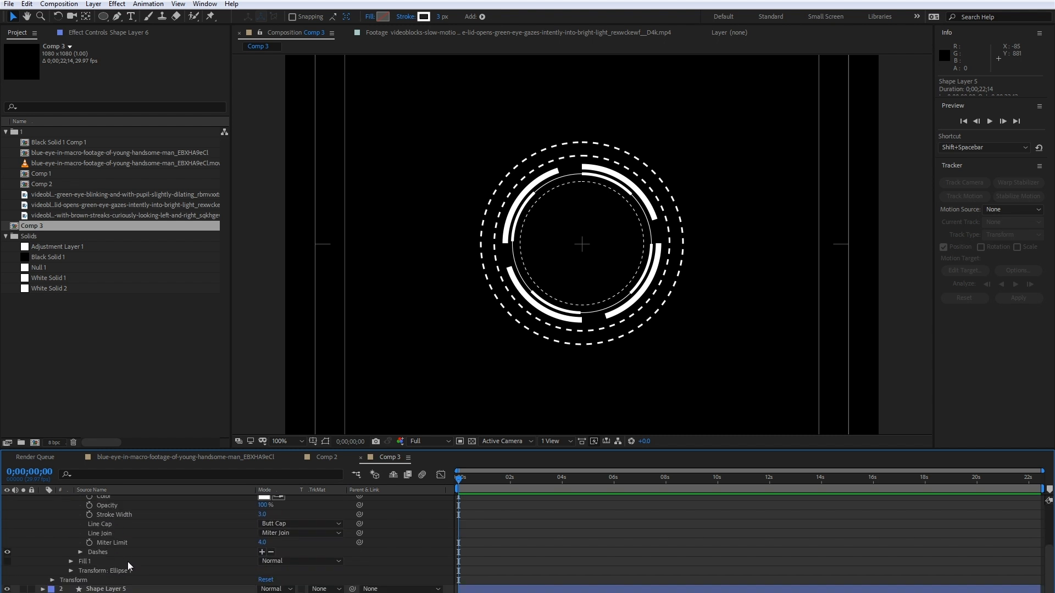
click(81, 552)
drag(263, 536, 284, 528)
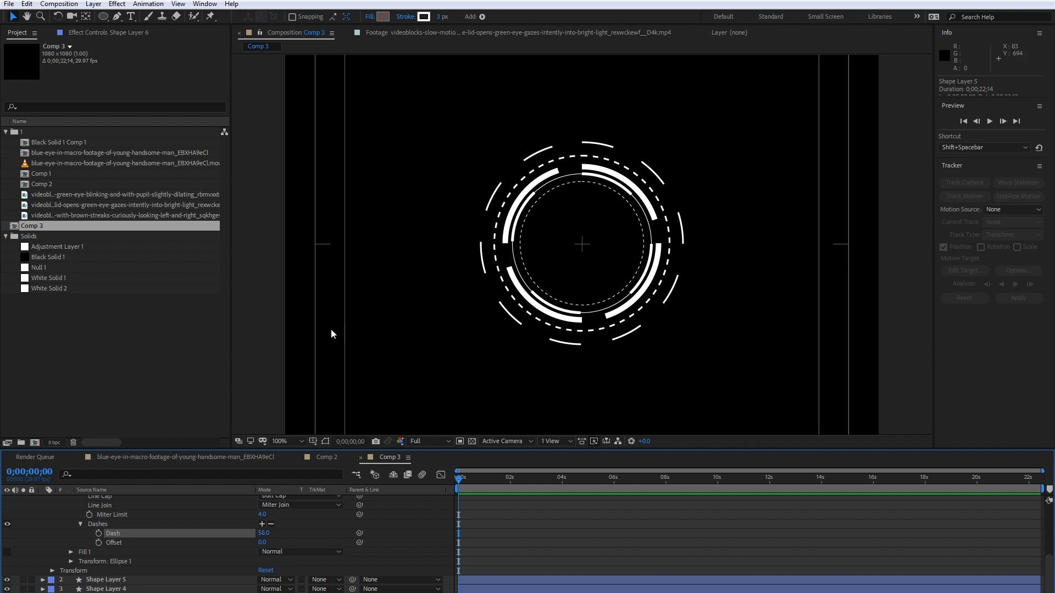
drag(260, 533, 261, 533)
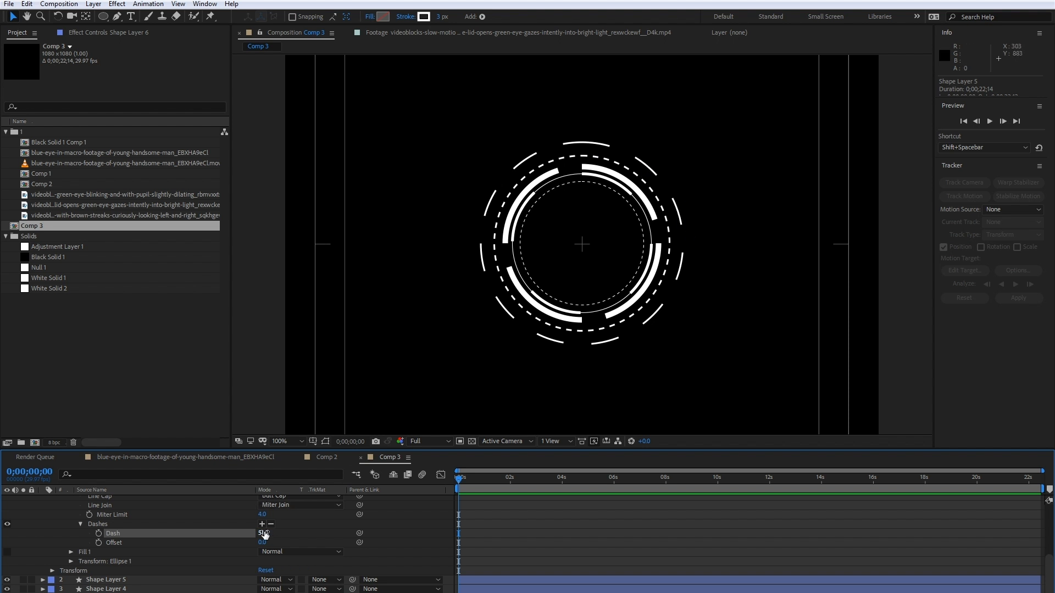
drag(265, 533, 264, 533)
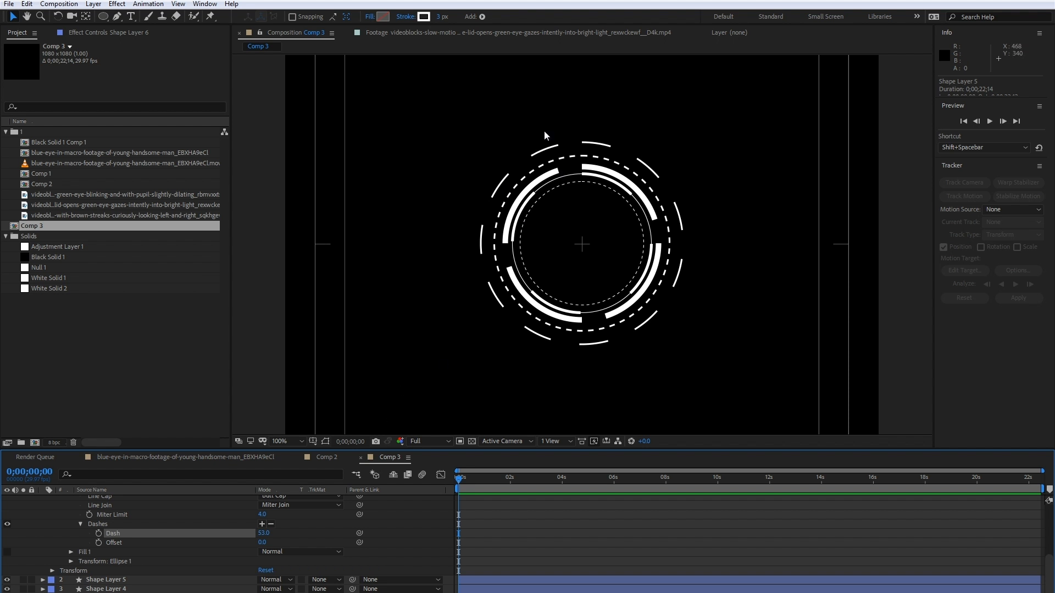
scroll(88, 526, up, 5)
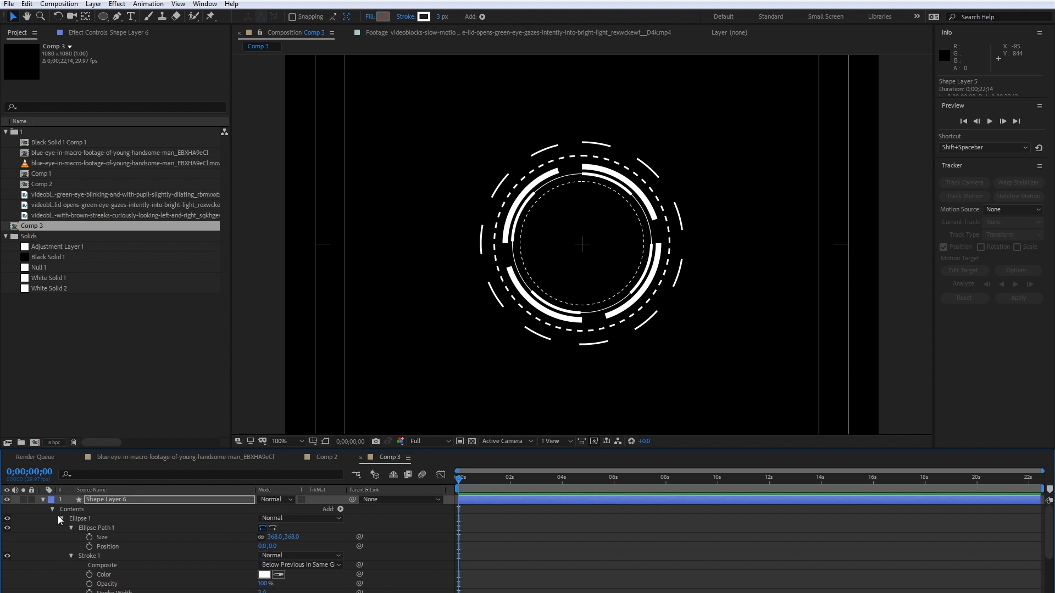
click(44, 499)
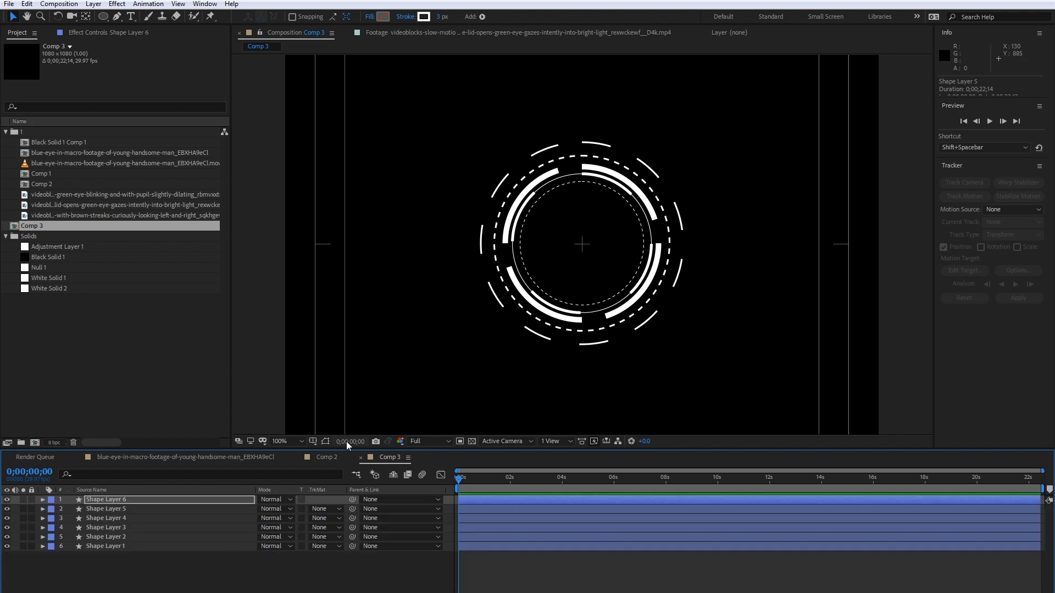
- Check the next ring in Comp 2, then duplicate Shape Layer 6 in Comp 3
click(324, 457)
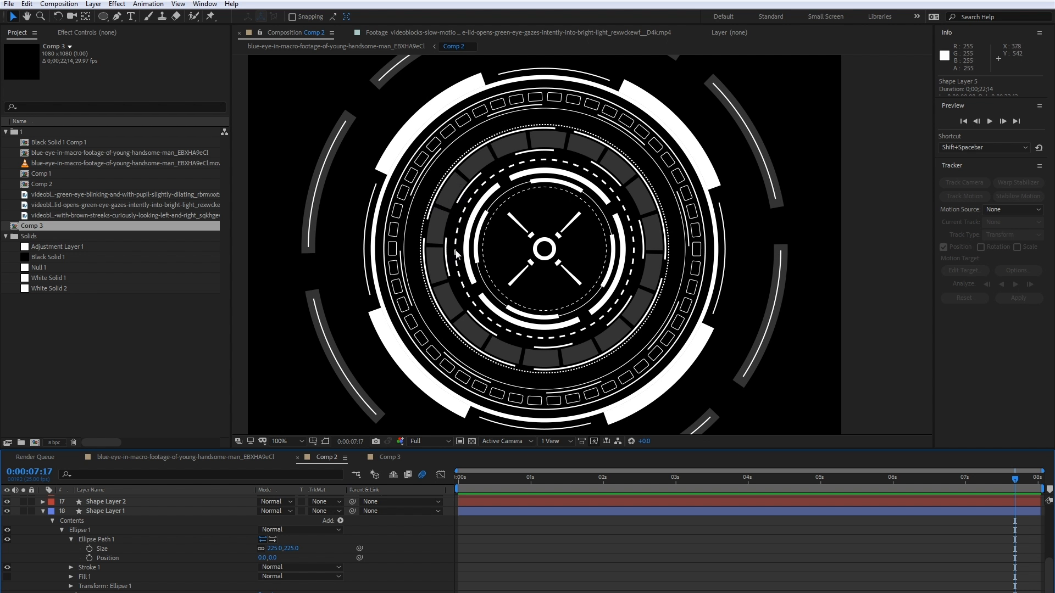
click(42, 512)
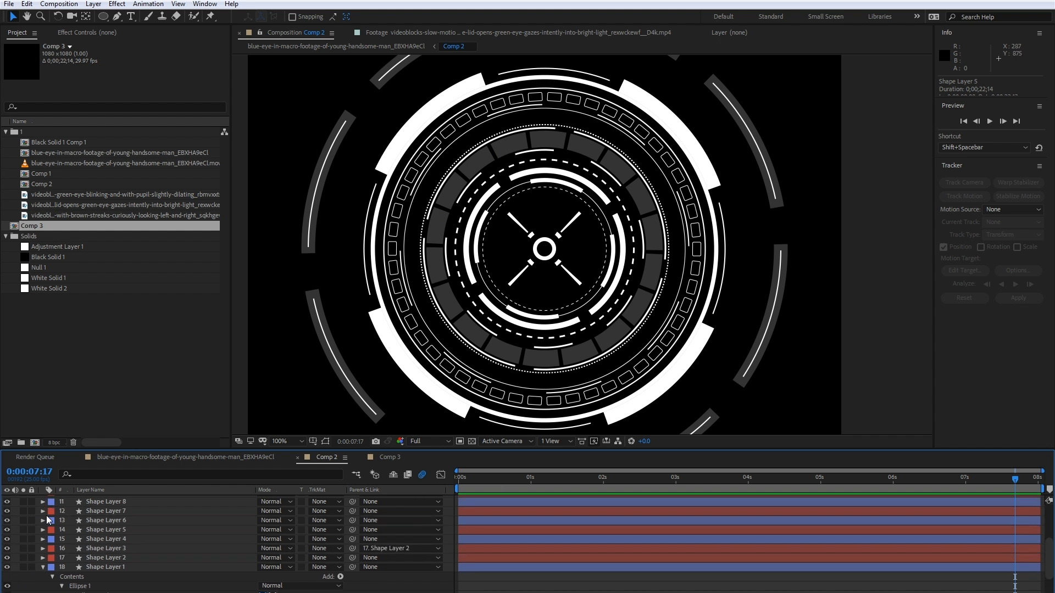
click(377, 458)
click(128, 501)
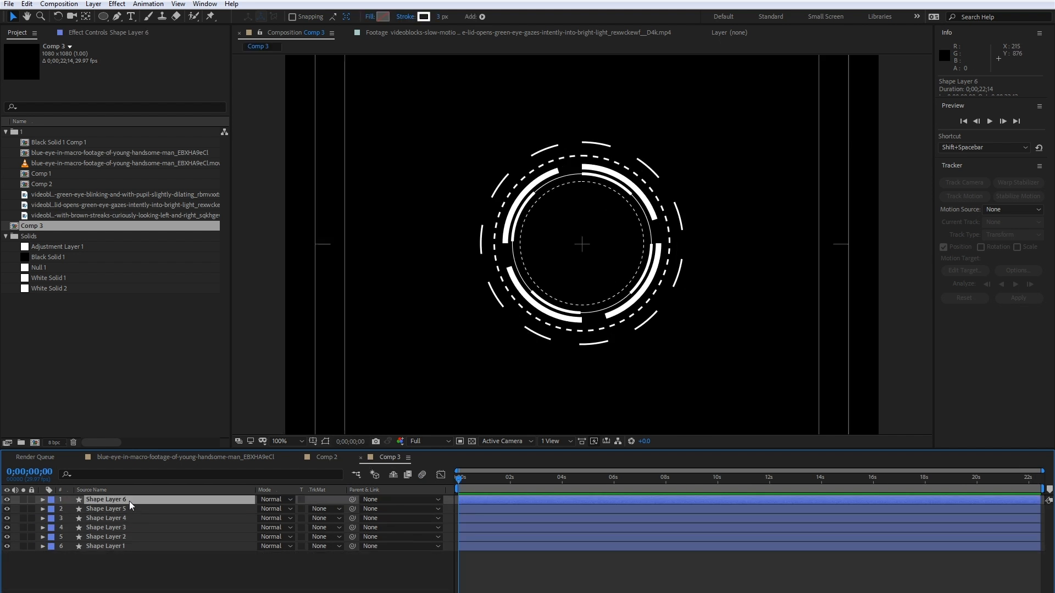
key(ctrl+d)
- Enlarge the ellipse path of Shape Layer 7 to 408 by 408
click(41, 499)
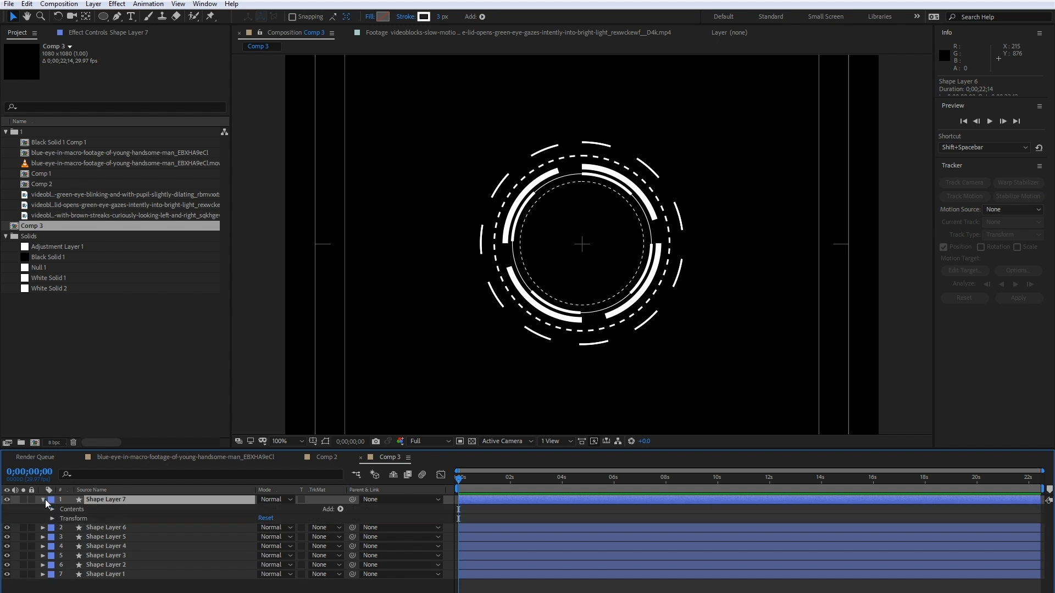
click(52, 509)
click(61, 518)
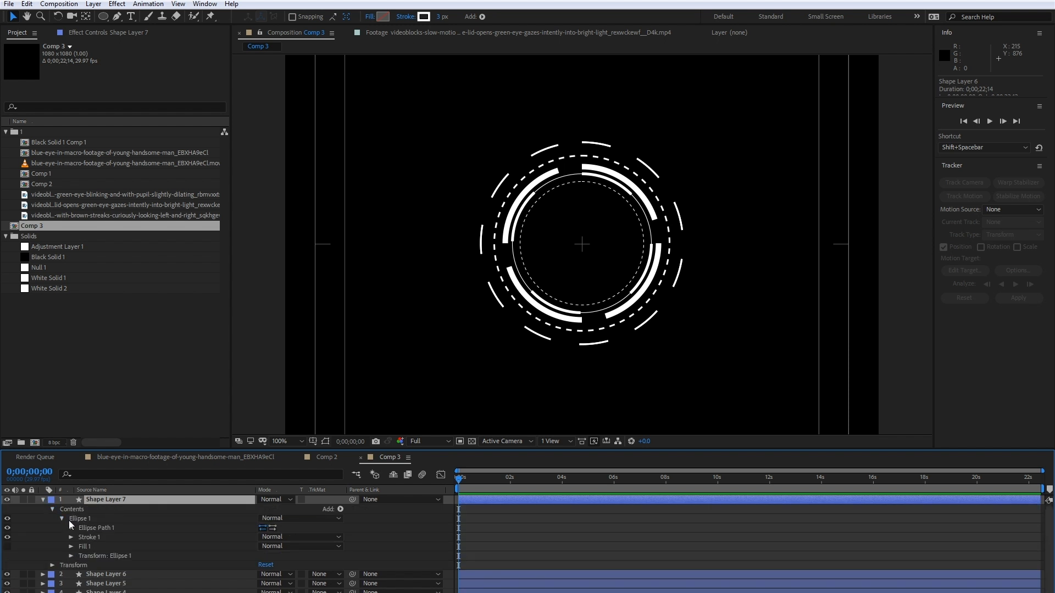
click(71, 528)
click(293, 536)
drag(294, 537, 307, 531)
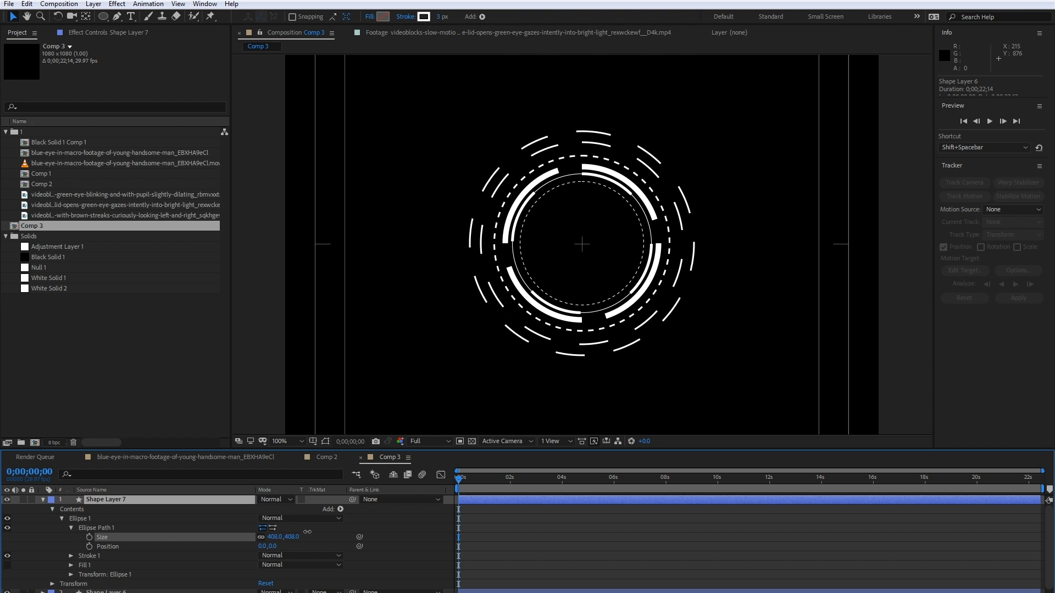
- Set the stroke width of Shape Layer 7's ellipse to 25
click(72, 556)
scroll(156, 568, down, 3)
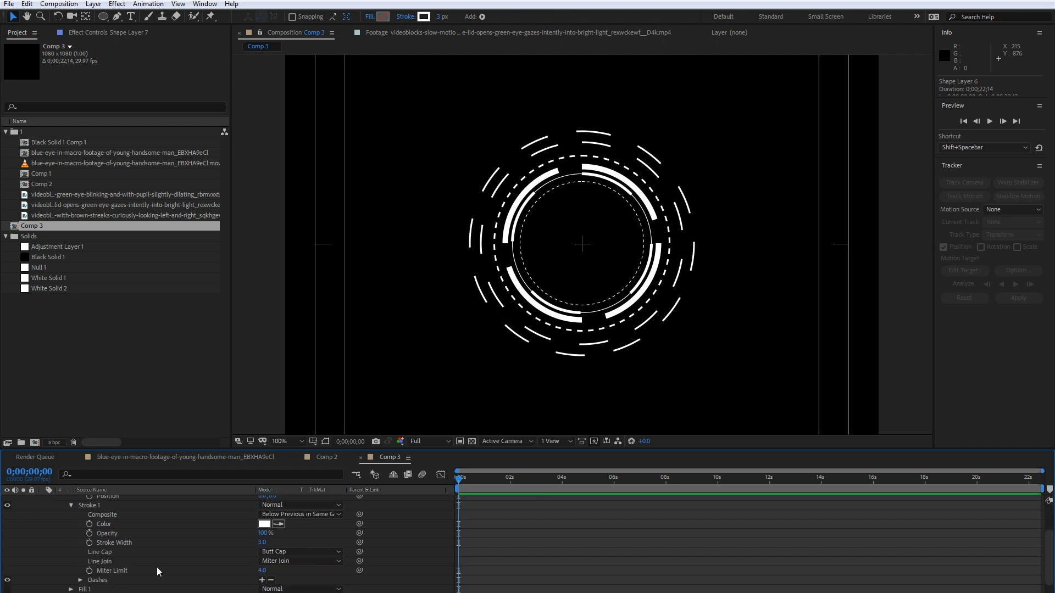
drag(263, 542, 273, 540)
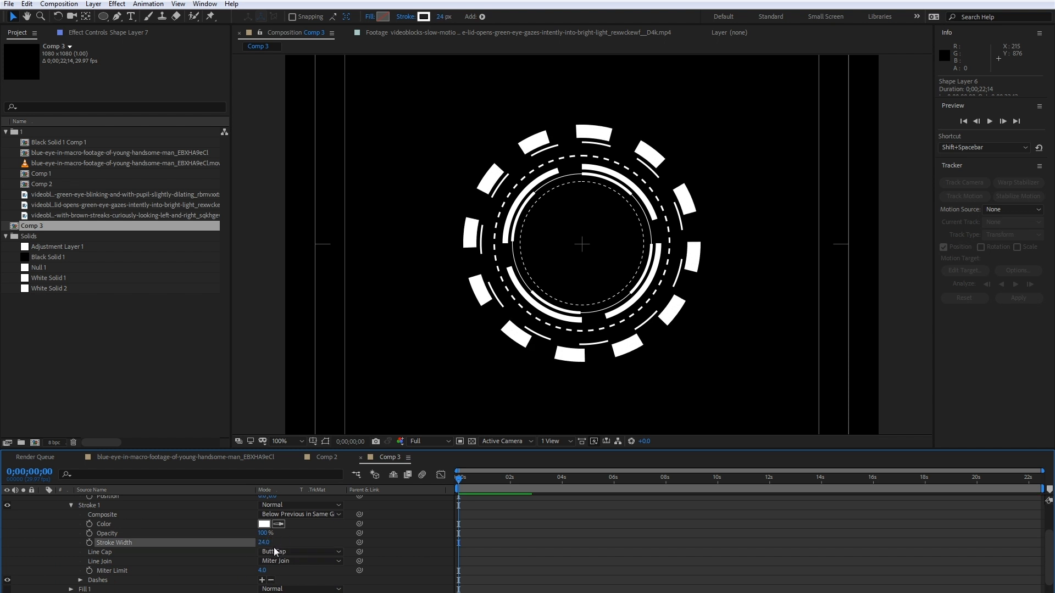
click(266, 544)
text(25)
click(306, 541)
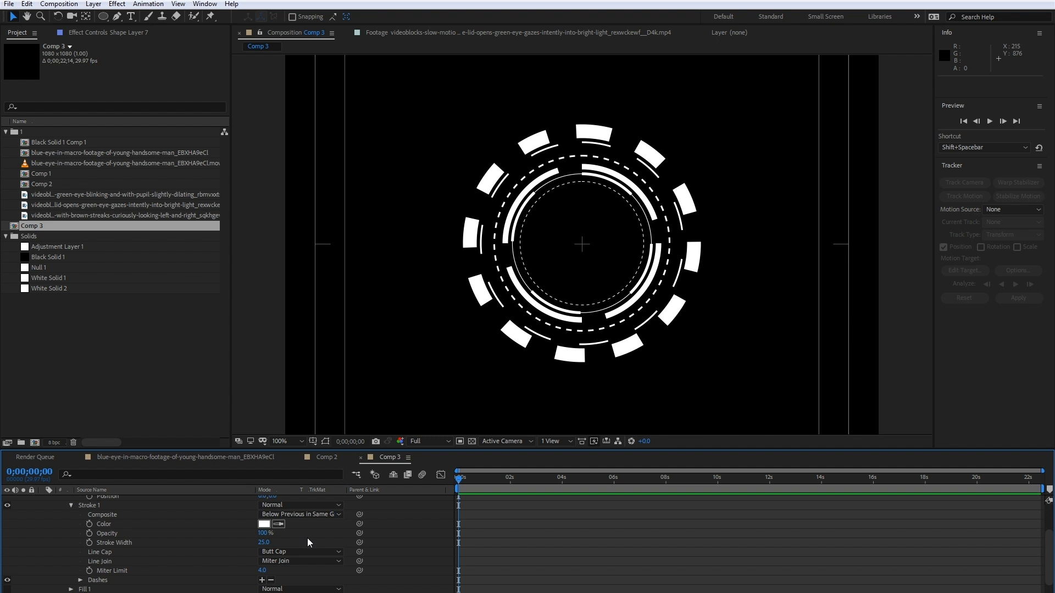
- Remove the dashes from Shape Layer 7's stroke to make a solid thick ring
scroll(146, 546, up, 3)
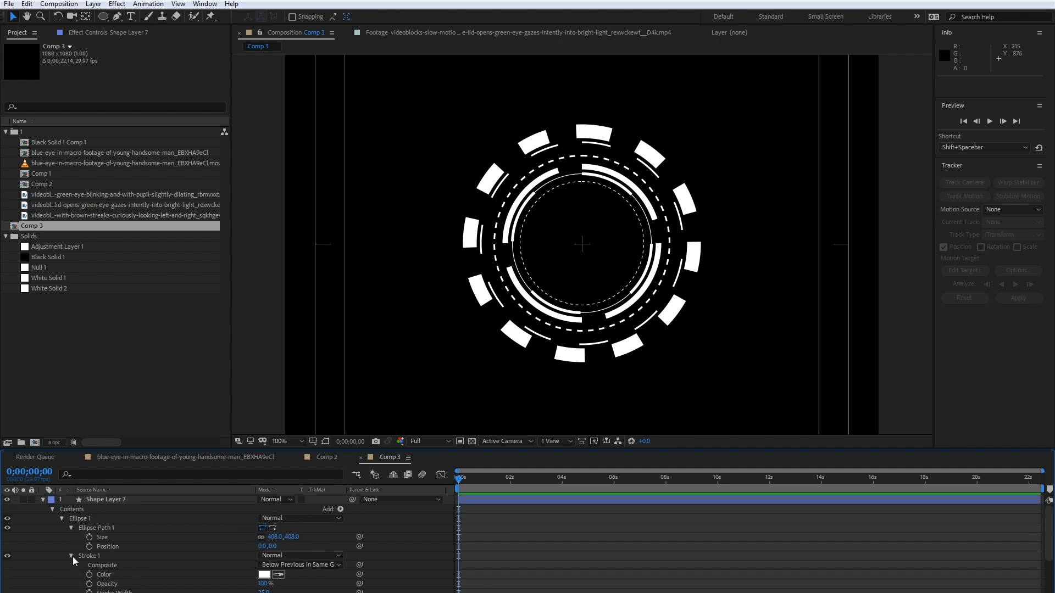
scroll(83, 556, down, 2)
click(270, 575)
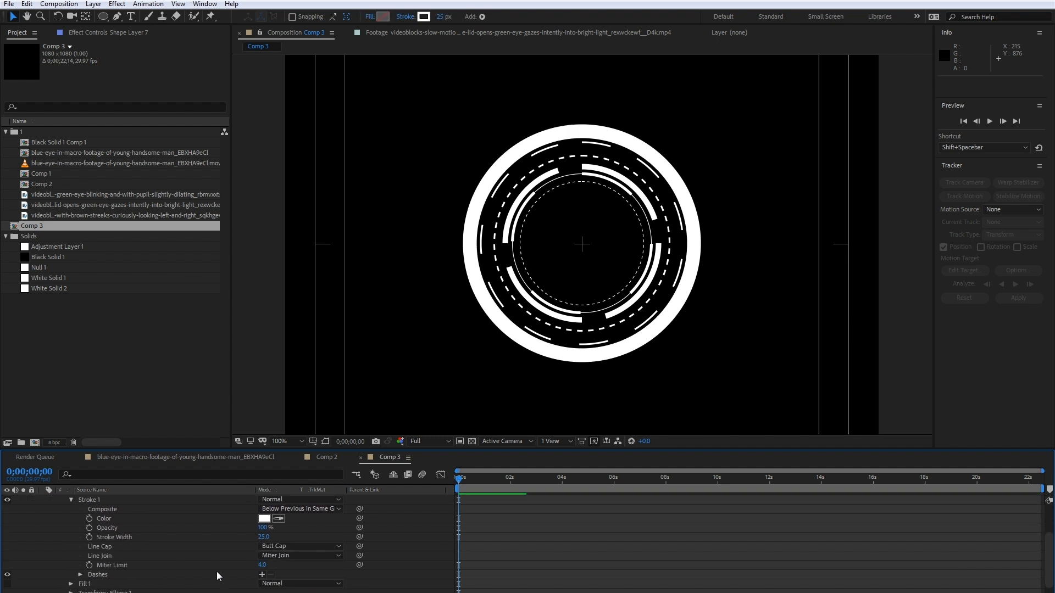
- Add Trim Paths to Shape Layer 7 and set its End to 5% to leave a short arc segment
scroll(216, 572, up, 2)
click(341, 509)
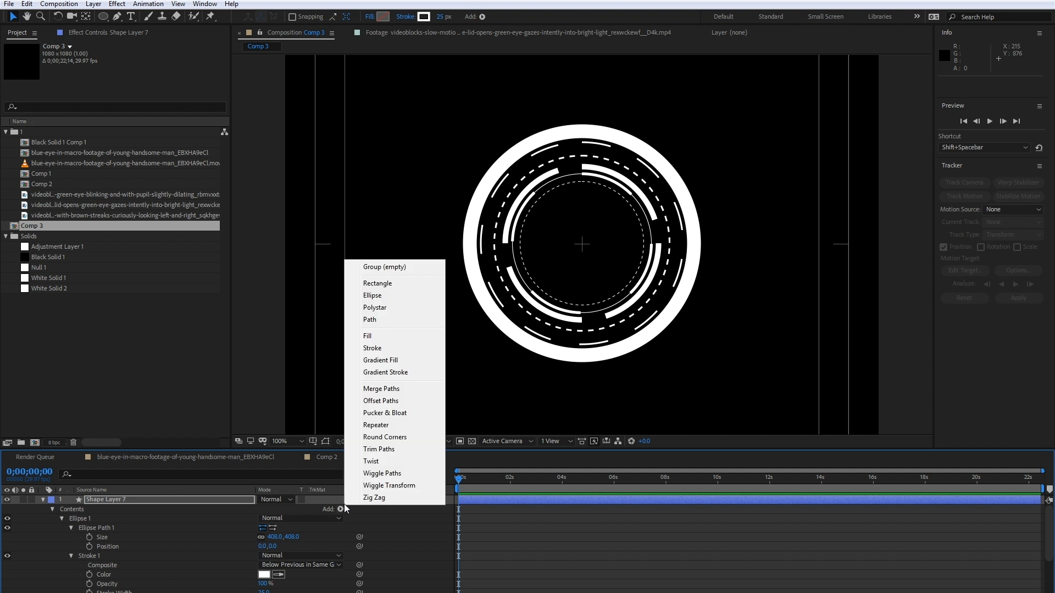
click(392, 450)
scroll(110, 561, down, 3)
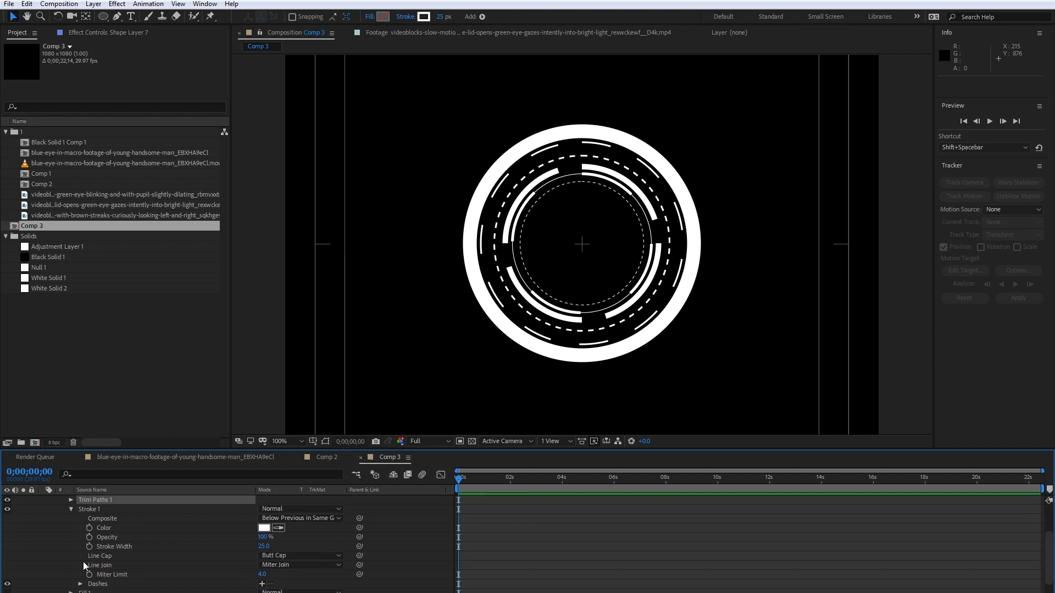
scroll(70, 506, up, 1)
click(71, 528)
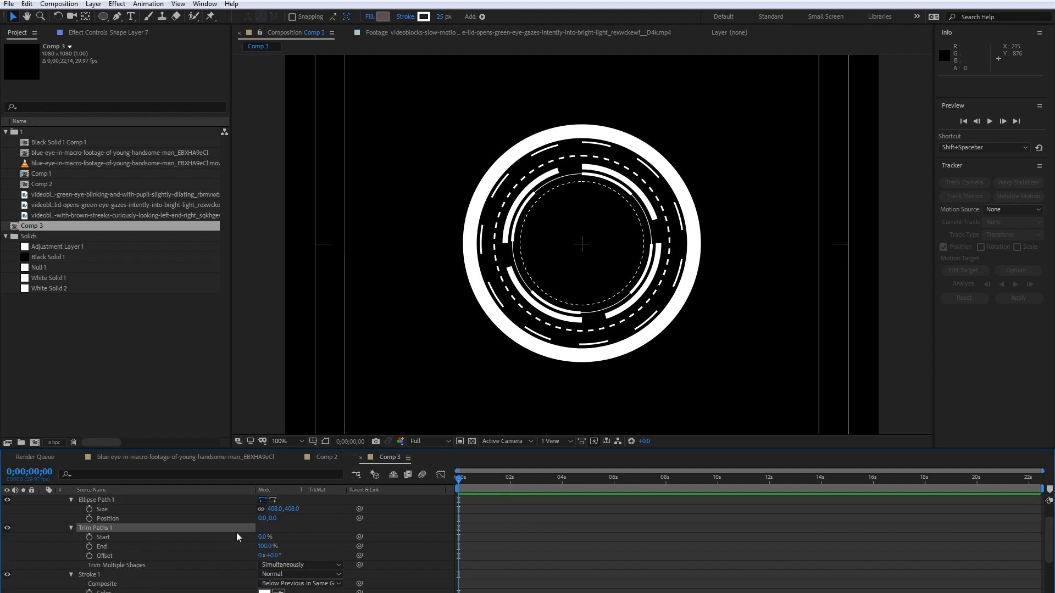
drag(276, 549, 214, 548)
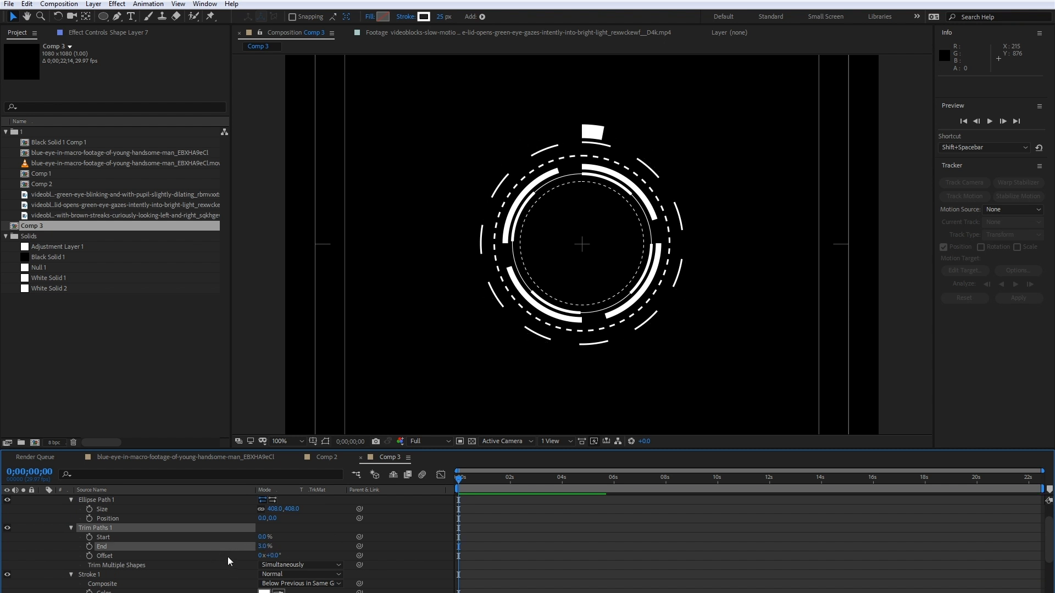
click(263, 546)
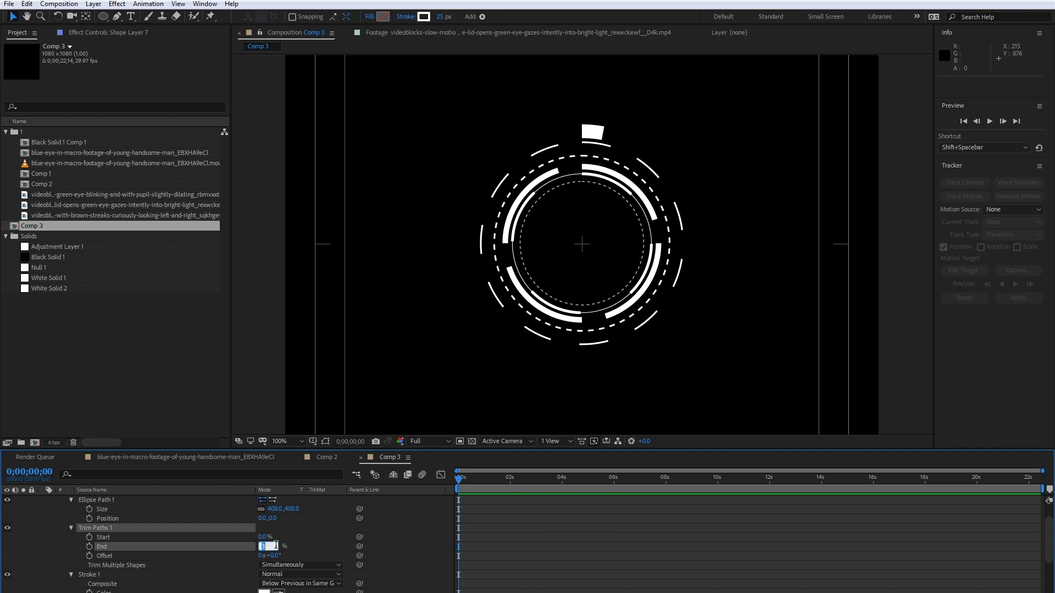
text(5)
key(Return)
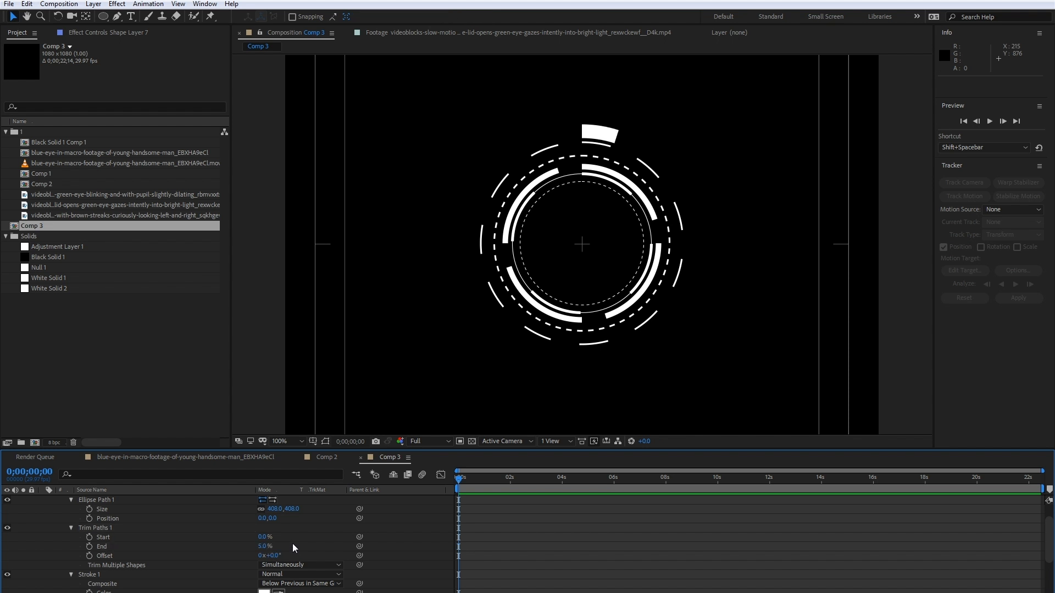
- Add a Repeater to Shape Layer 7 and set its transform's horizontal position to 0
scroll(196, 538, up, 1)
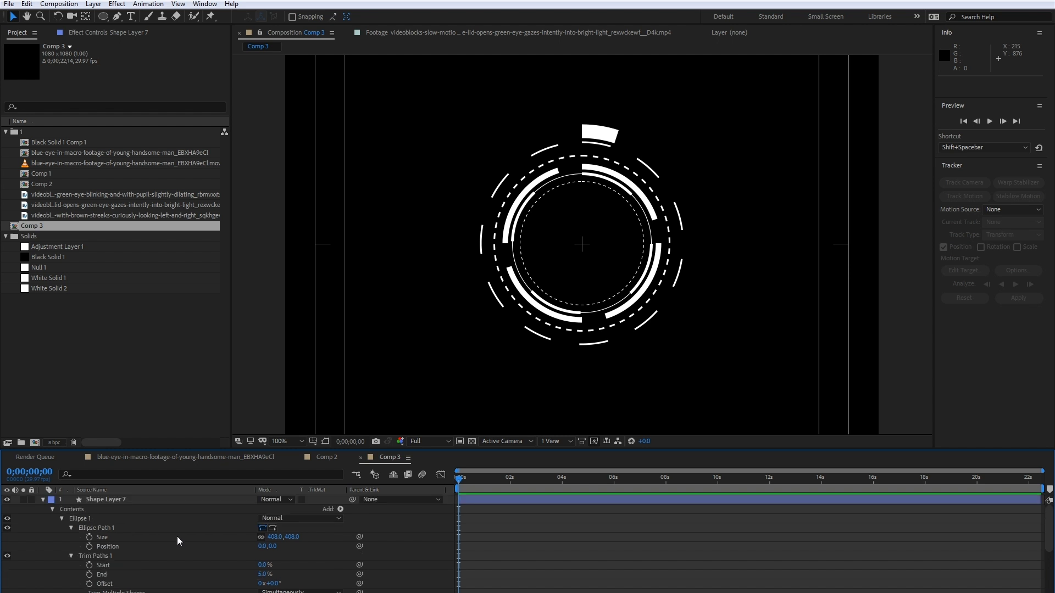
click(341, 508)
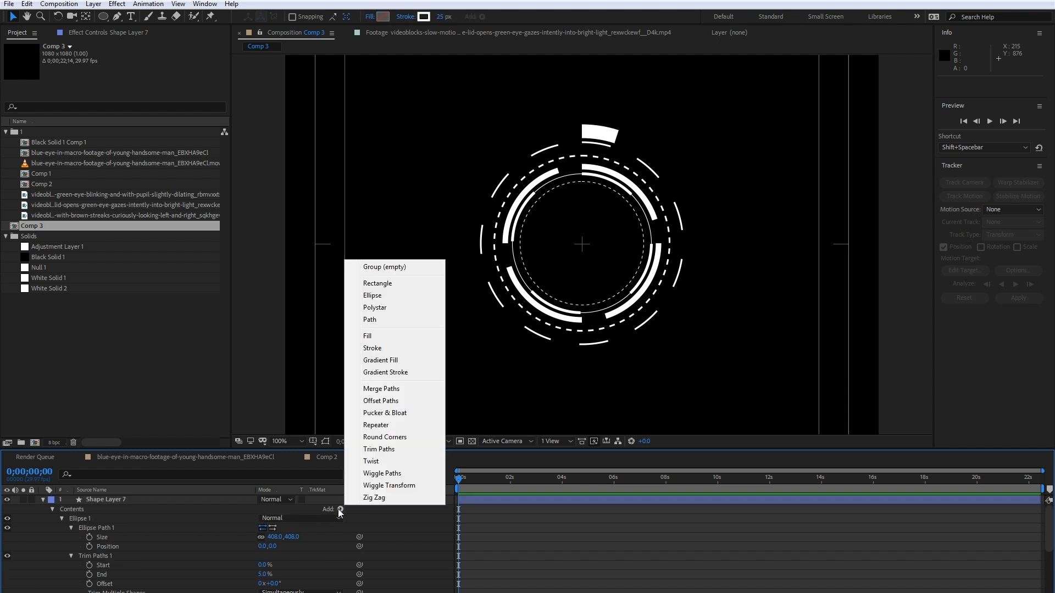
click(385, 432)
scroll(147, 567, down, 2)
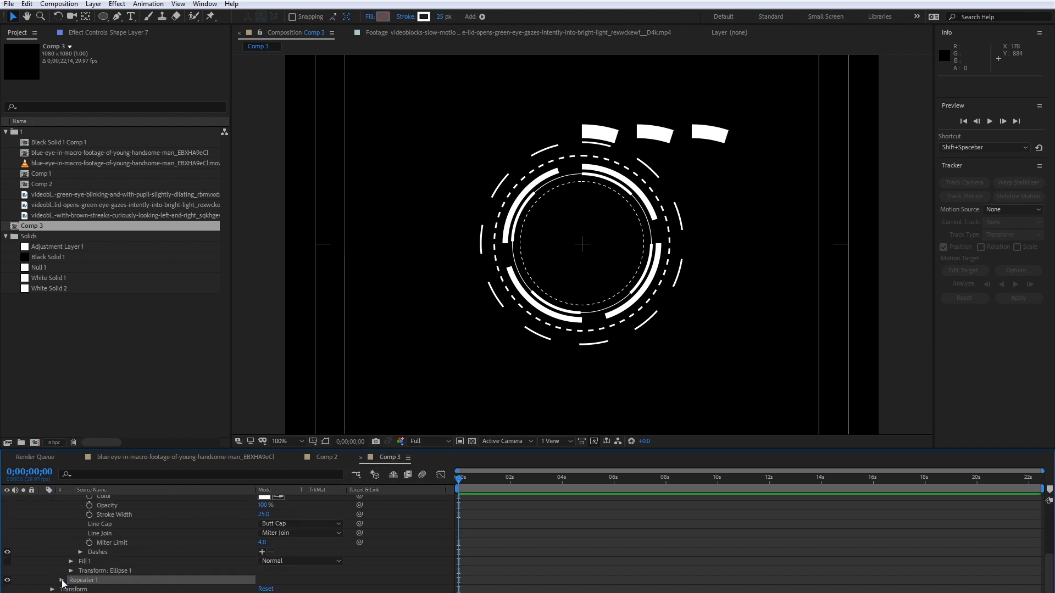
scroll(77, 577, down, 2)
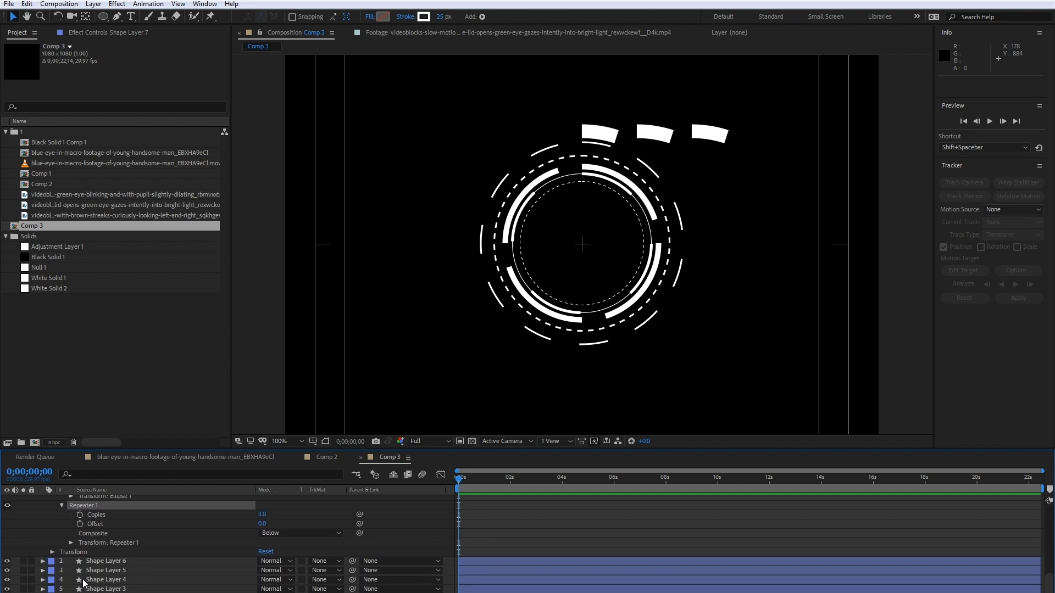
click(71, 543)
click(268, 533)
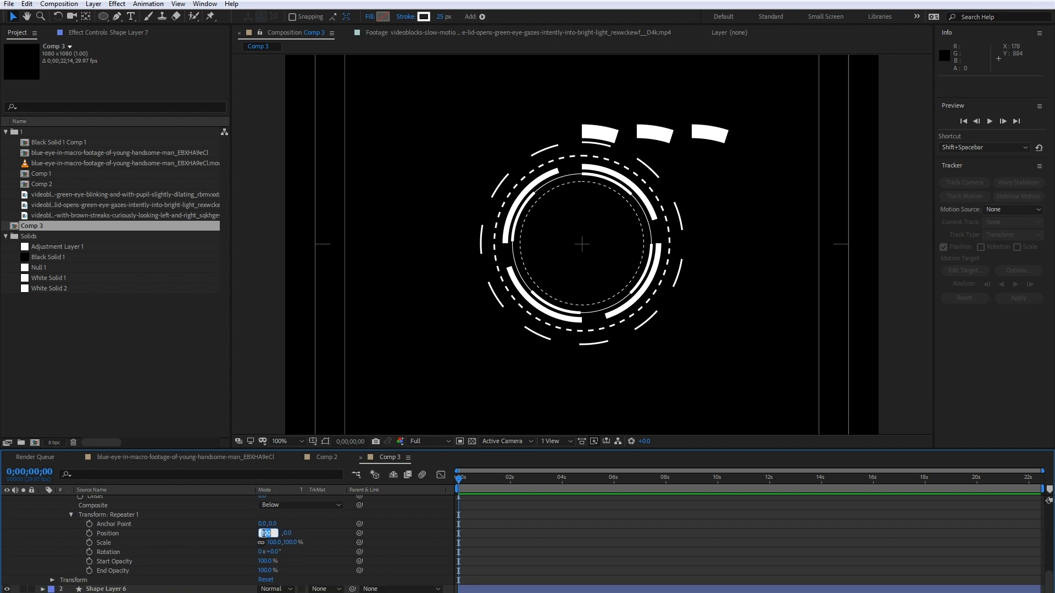
text(0)
key(Return)
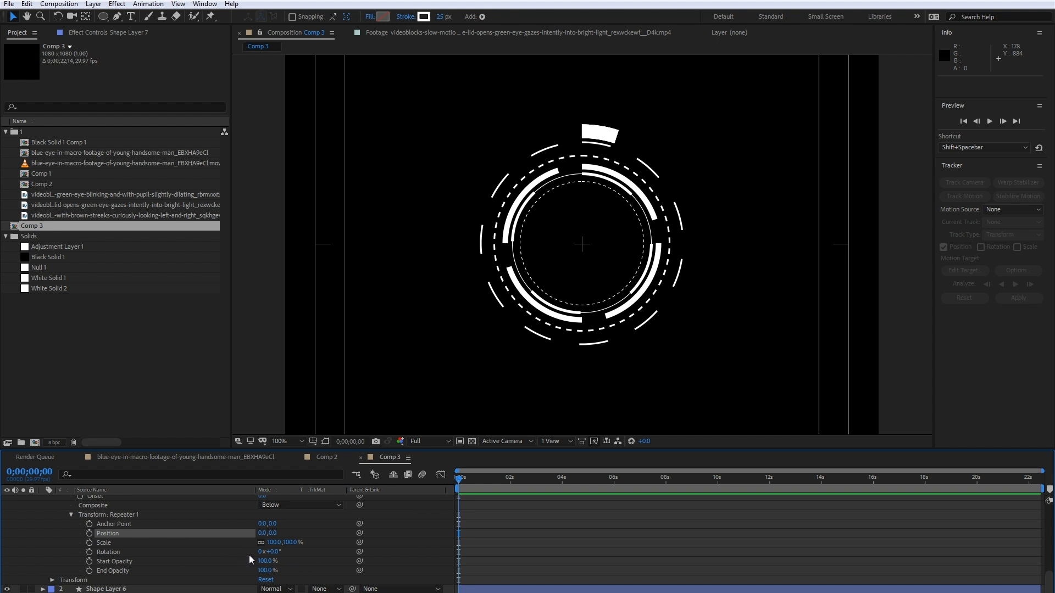
- Work out the rotation for five evenly spaced copies by calculating 360 divided by 5 in Calculator
scroll(269, 532, up, 3)
scroll(270, 533, up, 6)
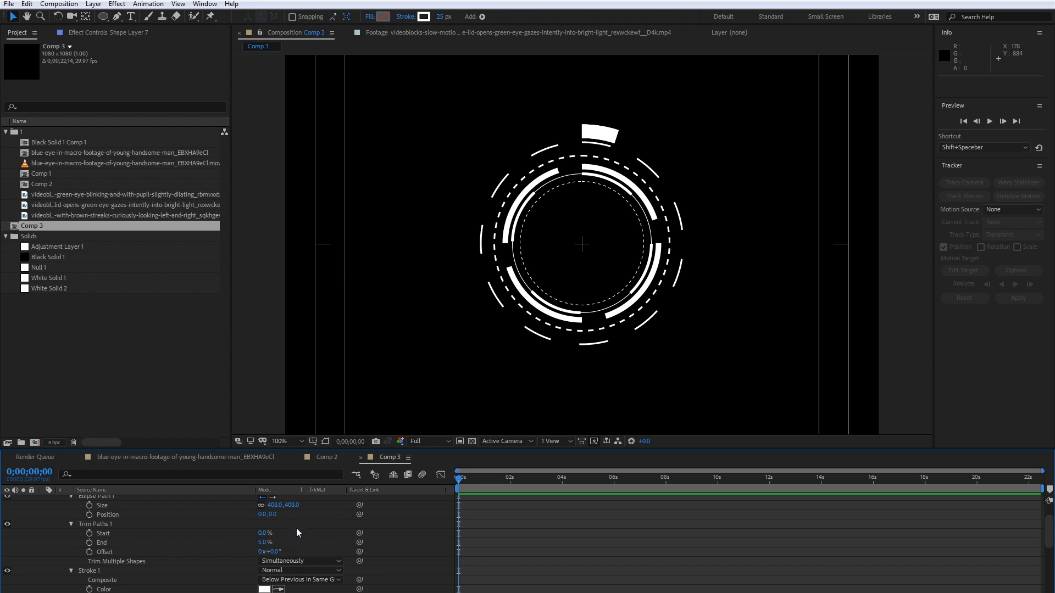
scroll(296, 528, down, 3)
key(super)
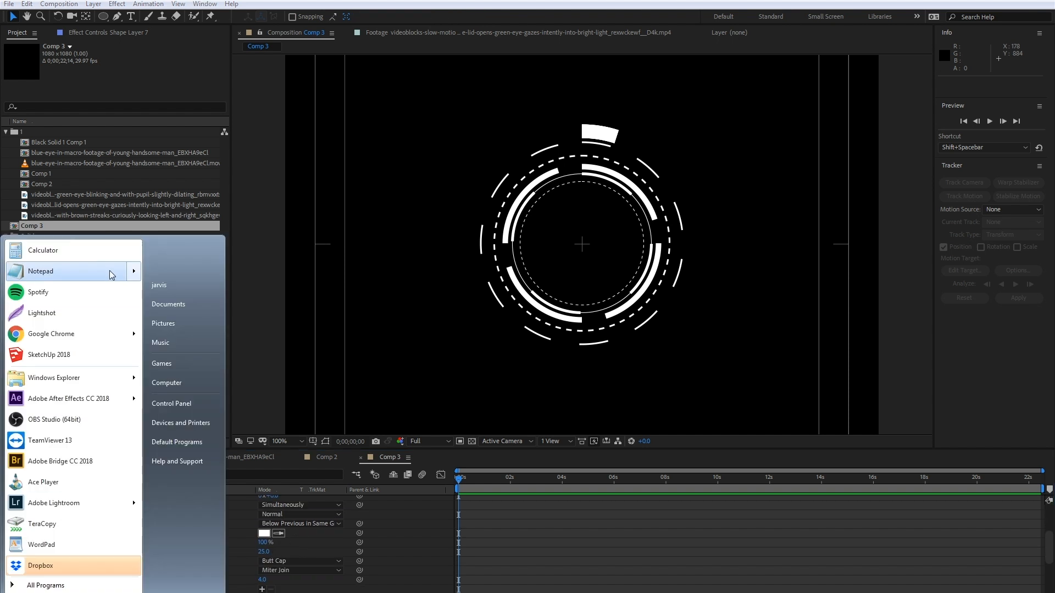
click(92, 250)
click(605, 329)
click(604, 312)
click(572, 348)
click(625, 294)
click(582, 312)
click(647, 336)
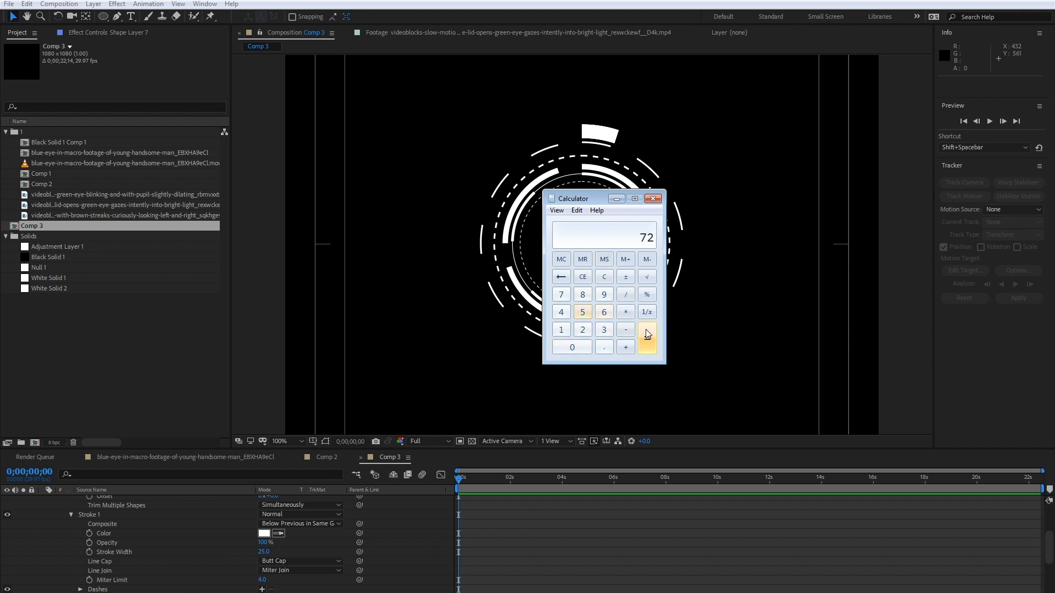
click(653, 199)
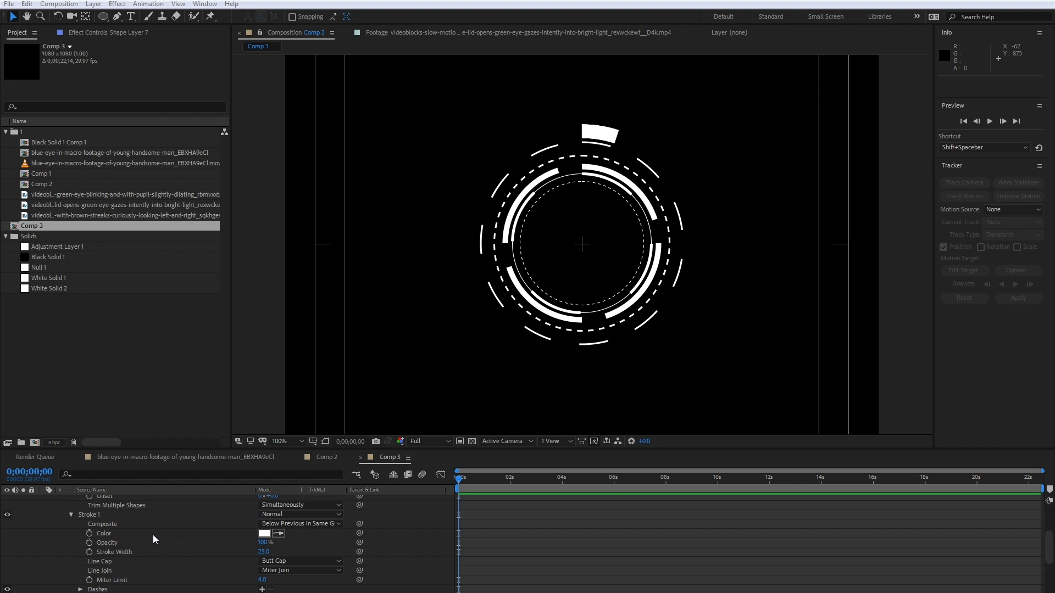
- Set the rotation in Shape Layer 7's repeater transform to 72°
click(127, 526)
scroll(148, 539, down, 3)
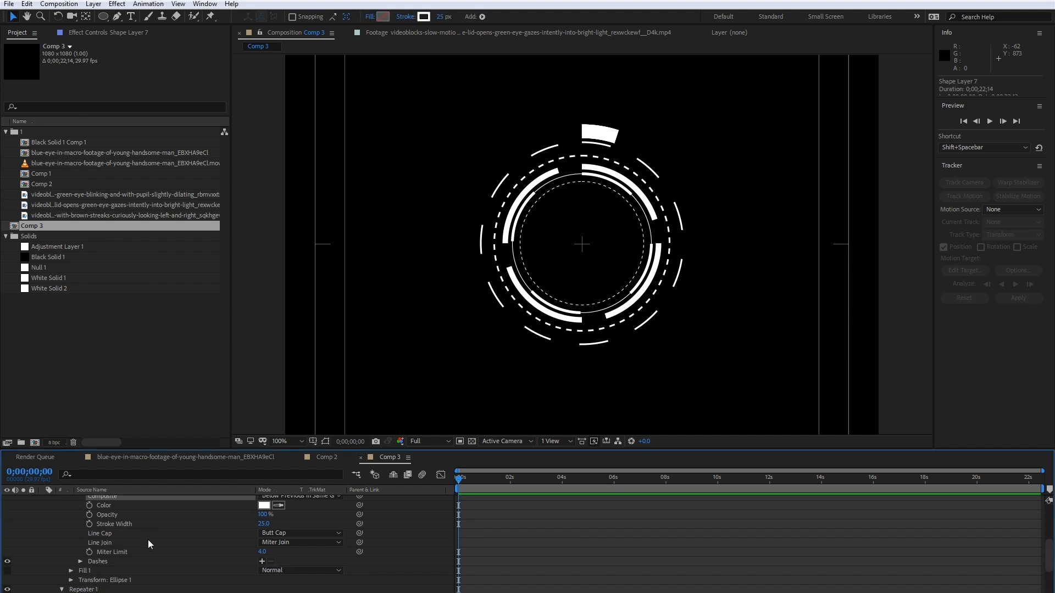
scroll(143, 541, down, 6)
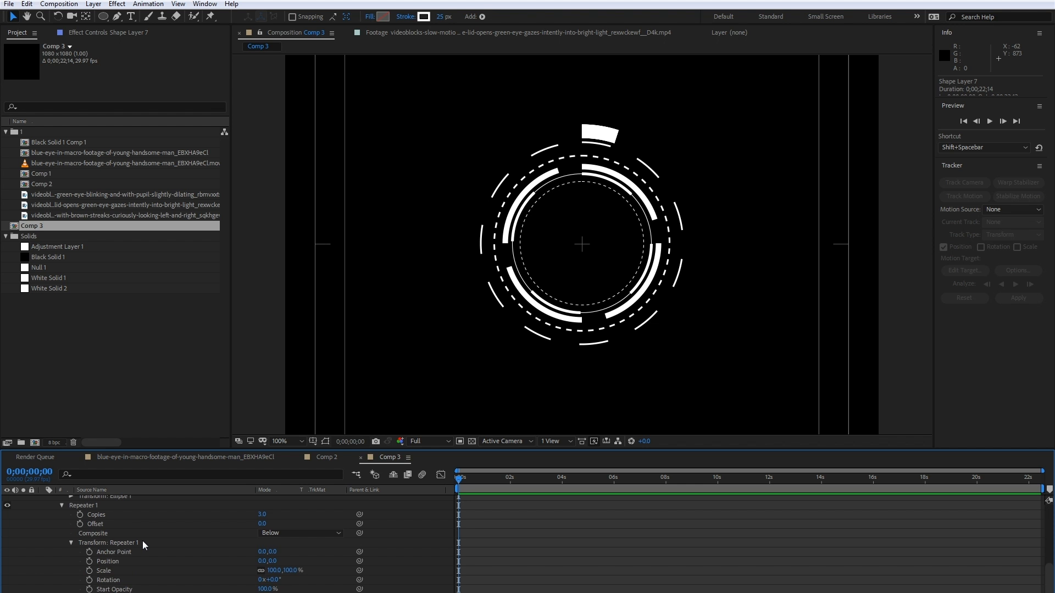
drag(278, 553, 301, 549)
click(277, 551)
text(72)
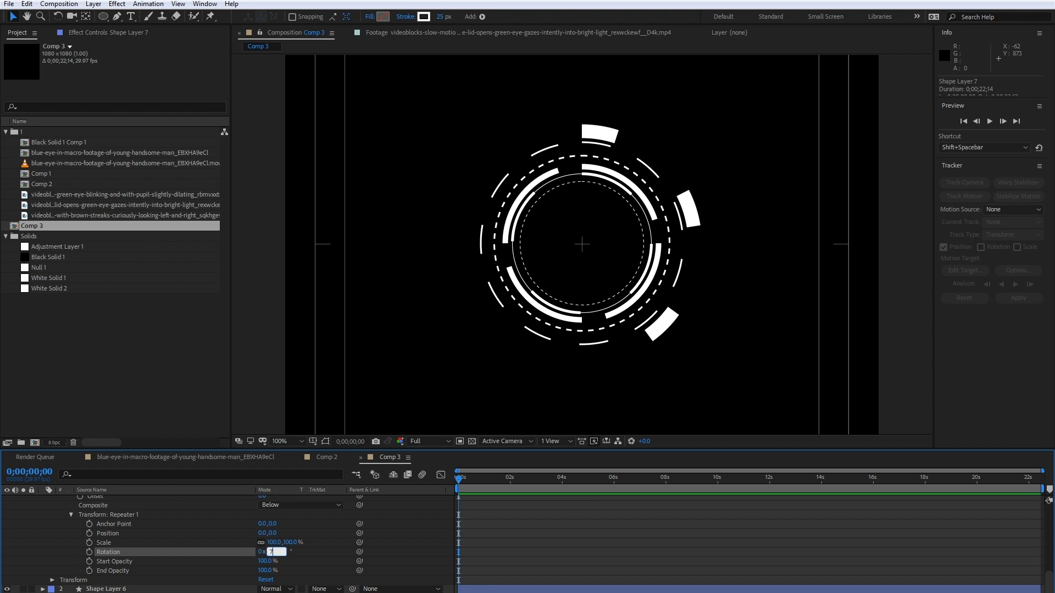
key(Return)
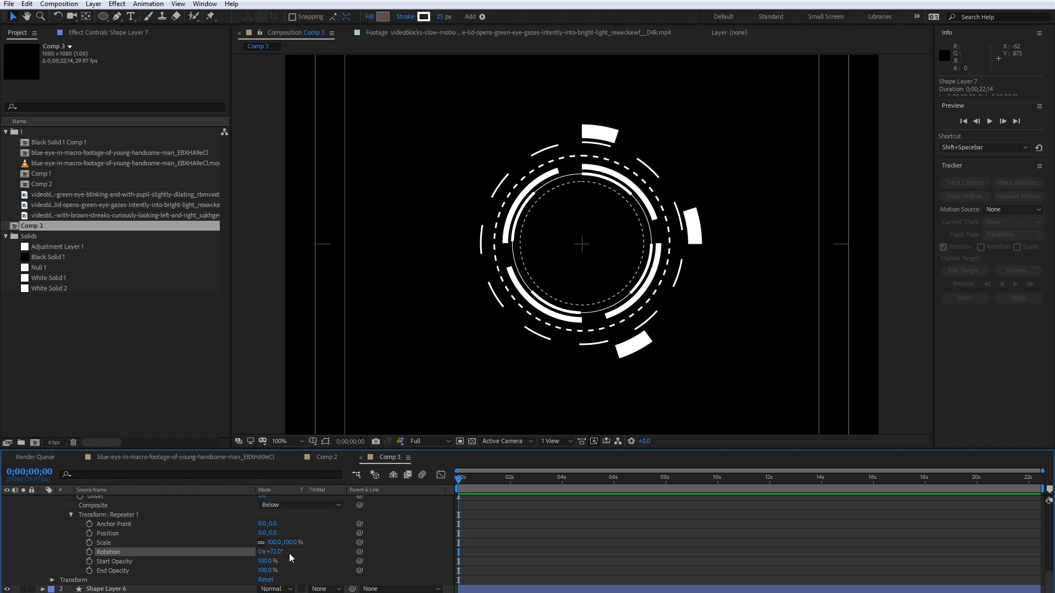
- Set the number of copies in Shape Layer 7's repeater to 5
scroll(285, 549, up, 1)
click(263, 514)
text(5)
key(Return)
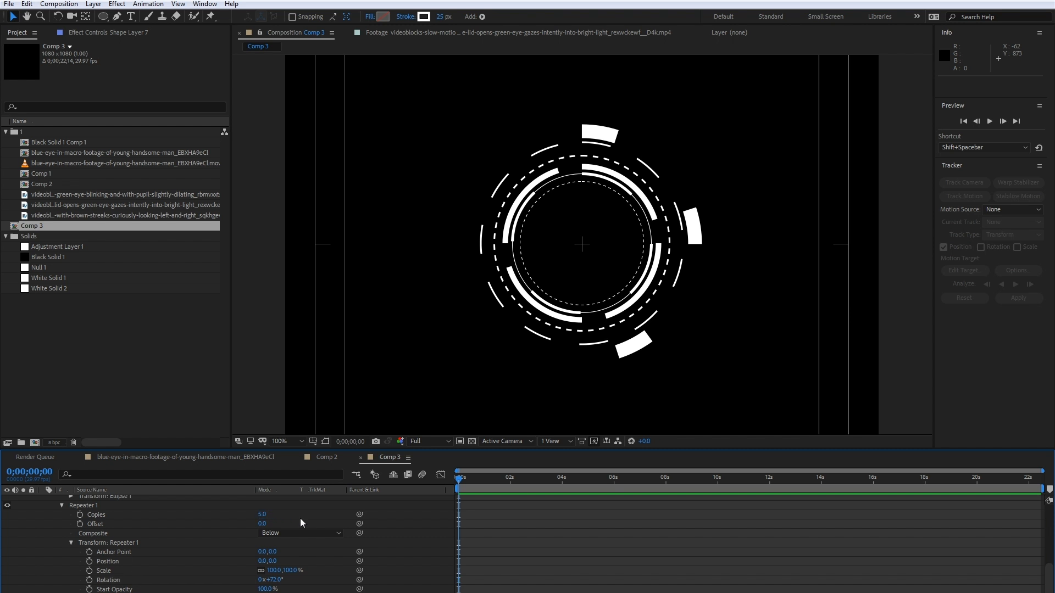
- Reduce the rotation in Shape Layer 7's repeater transform to 20° so the thick segments sit close together
click(264, 514)
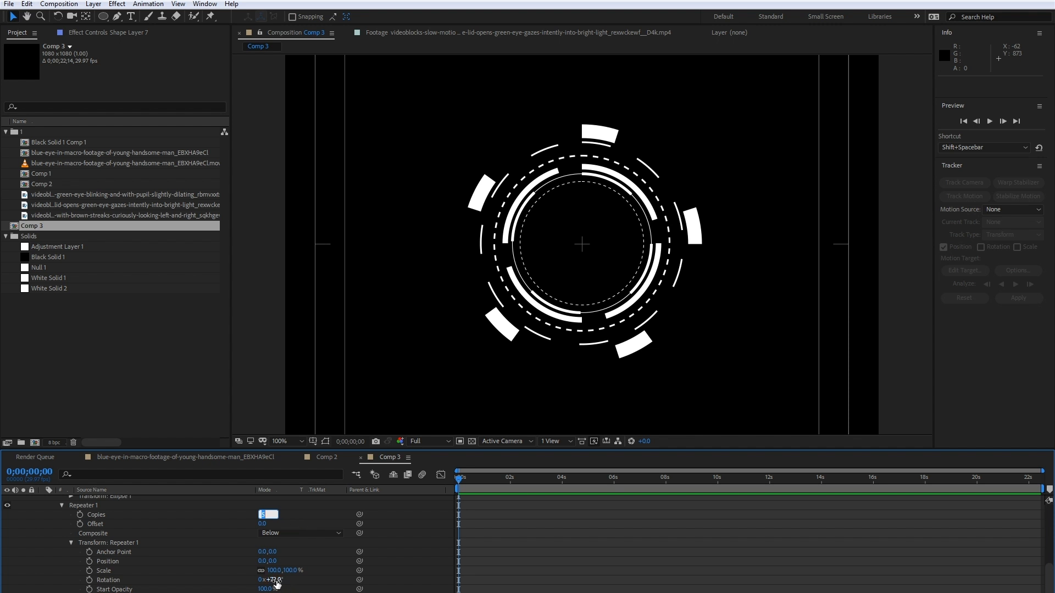
drag(274, 580, 250, 577)
drag(247, 576, 245, 576)
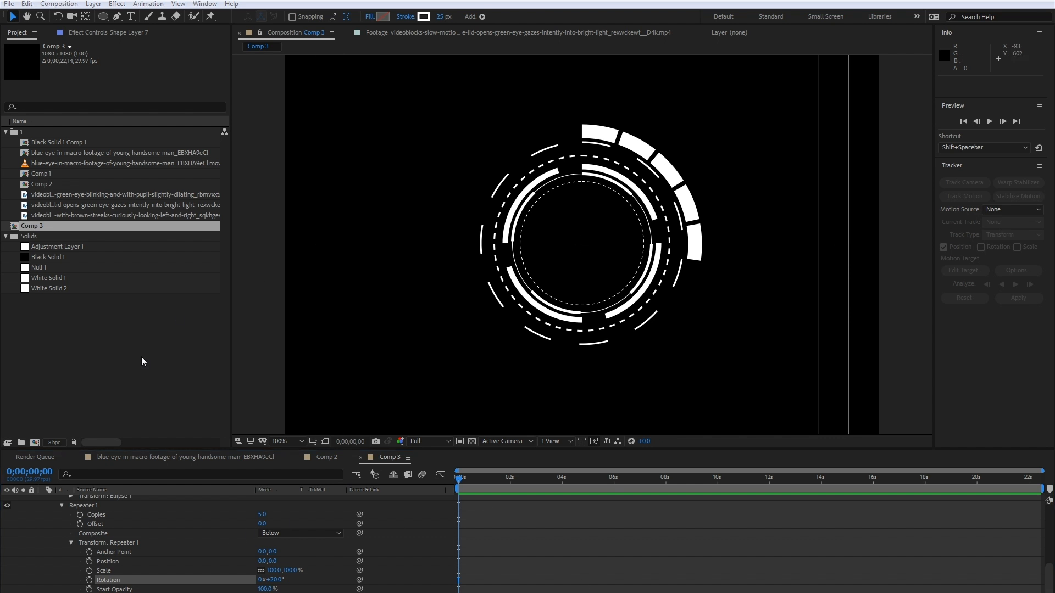
- Work out the copies needed for a full circle by calculating 360 divided by 20 in Calculator
drag(239, 327, 364, 293)
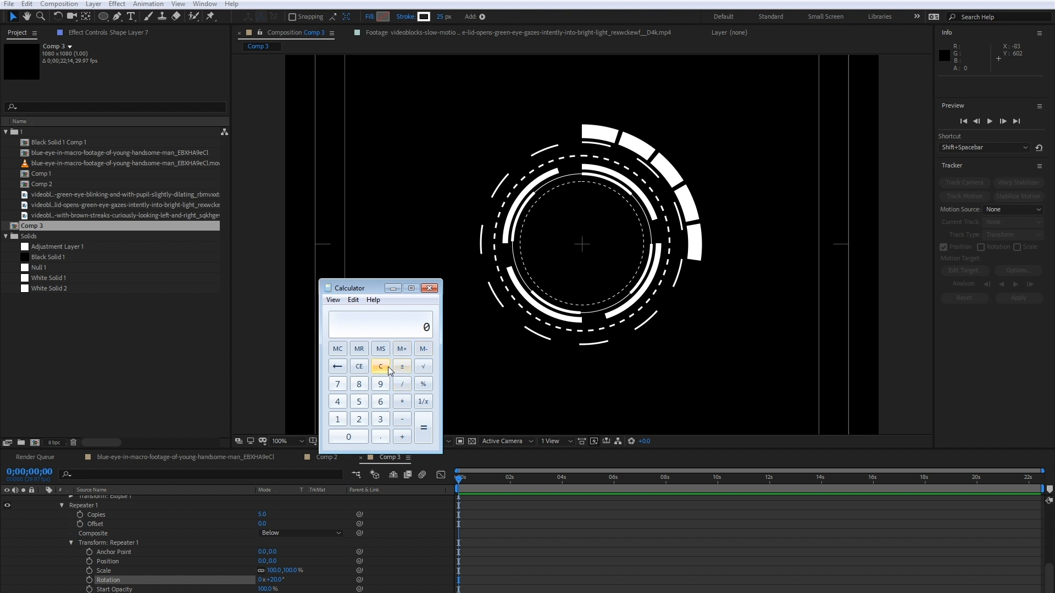
click(381, 419)
click(381, 402)
click(348, 437)
click(402, 384)
click(359, 419)
click(348, 437)
click(423, 428)
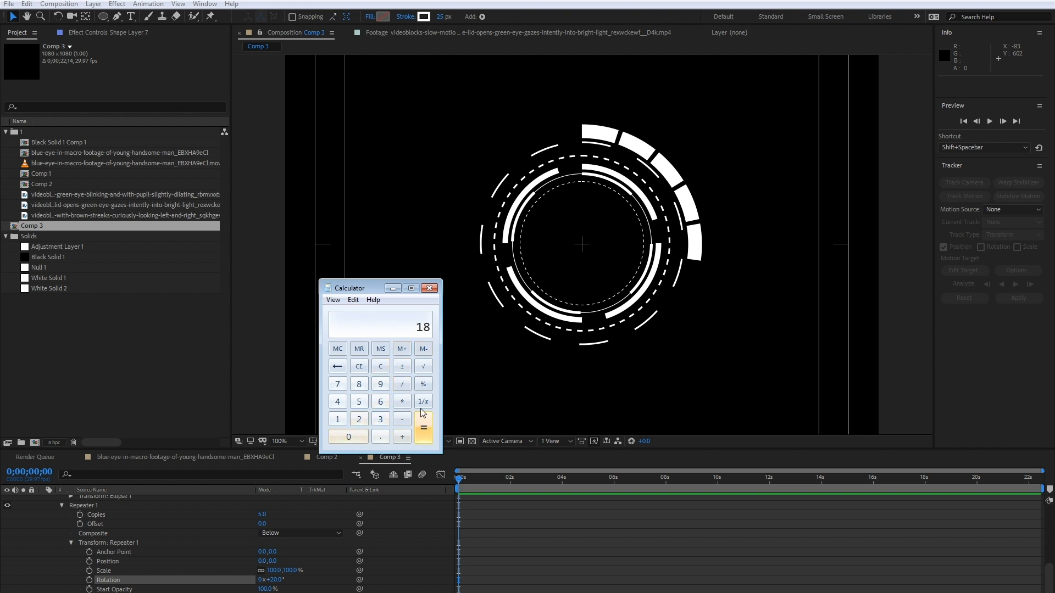
click(429, 288)
- Set Shape Layer 7's repeater to 18 copies to complete the ring of thick segments
click(262, 514)
text(18)
key(Return)
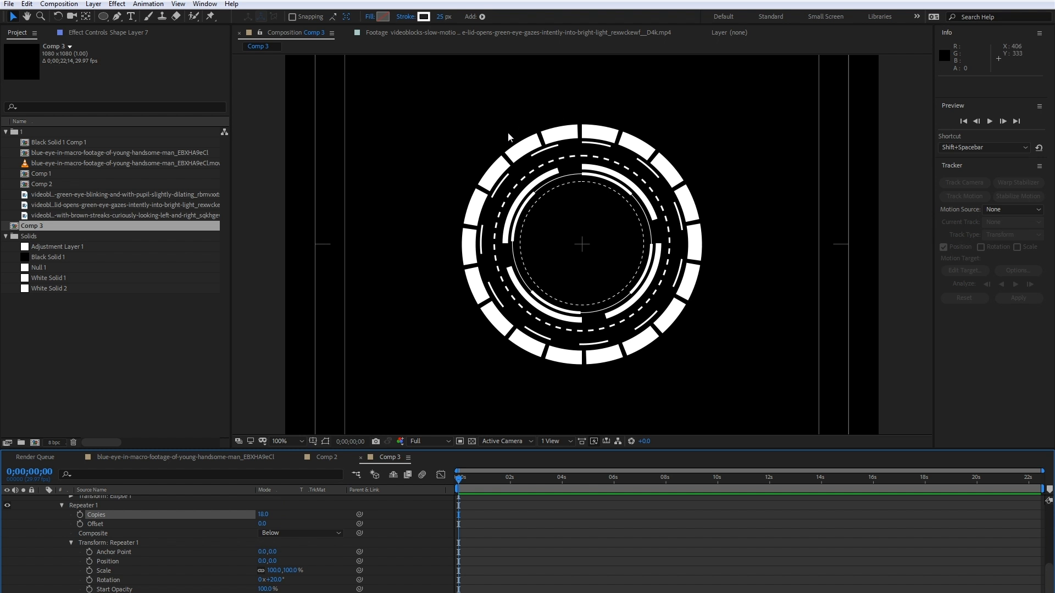
- Examine the rings around the segmented band in Comp 2 as reference and return to Comp 3
click(327, 457)
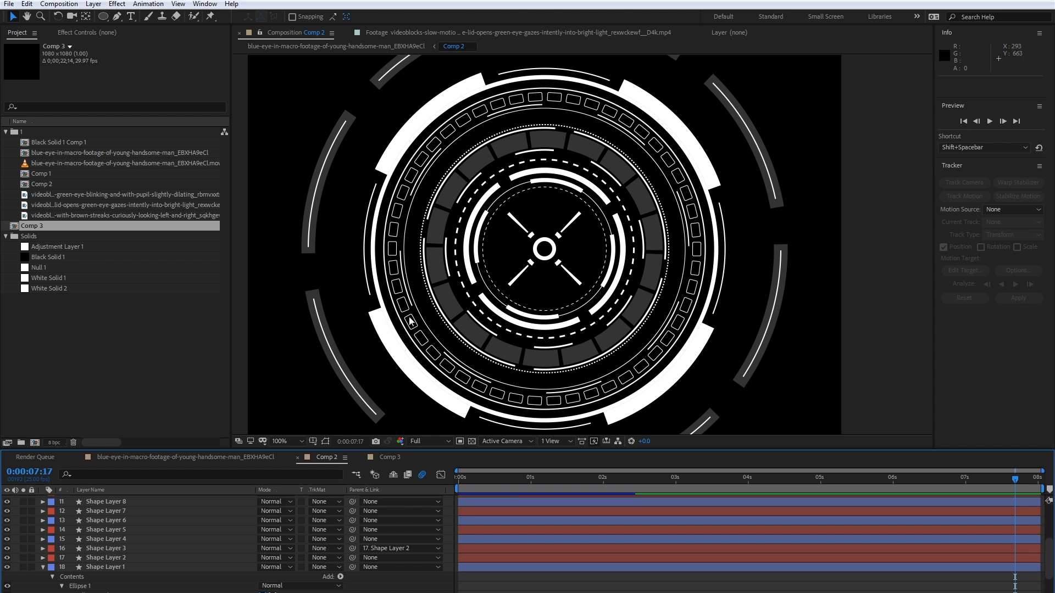
click(390, 457)
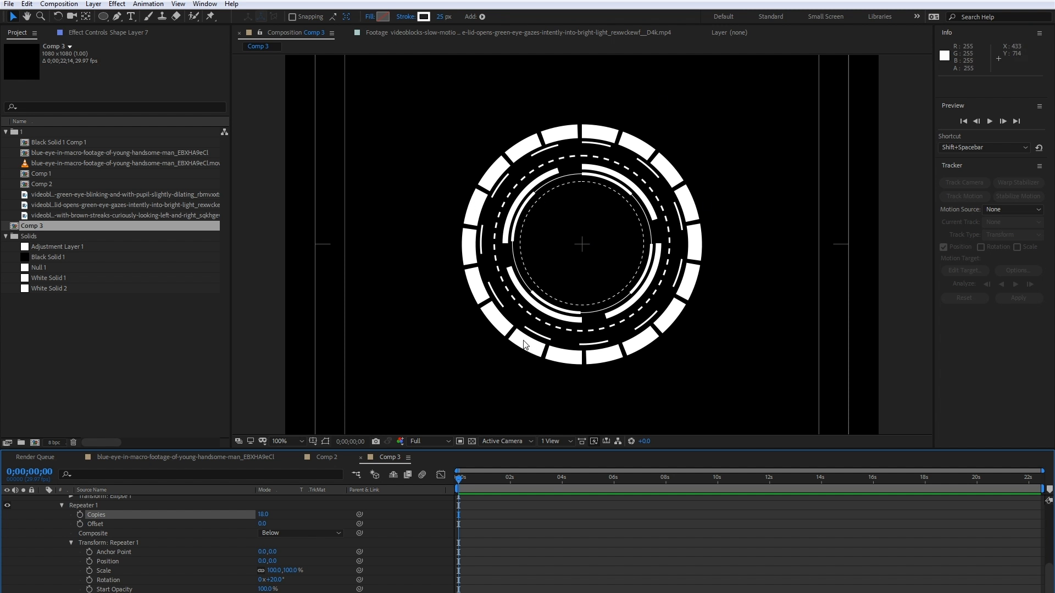
click(318, 456)
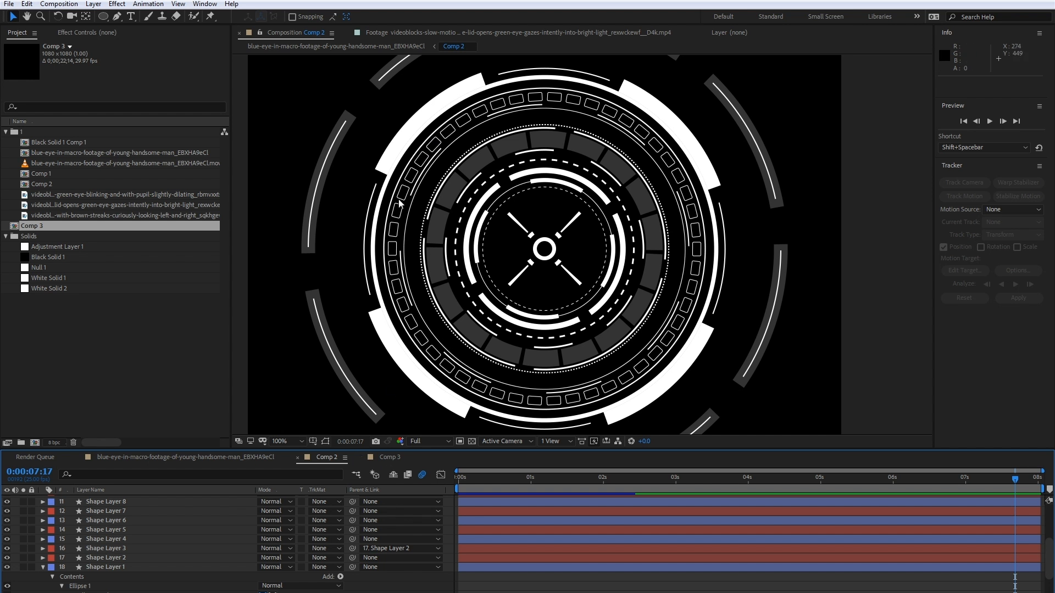
click(391, 457)
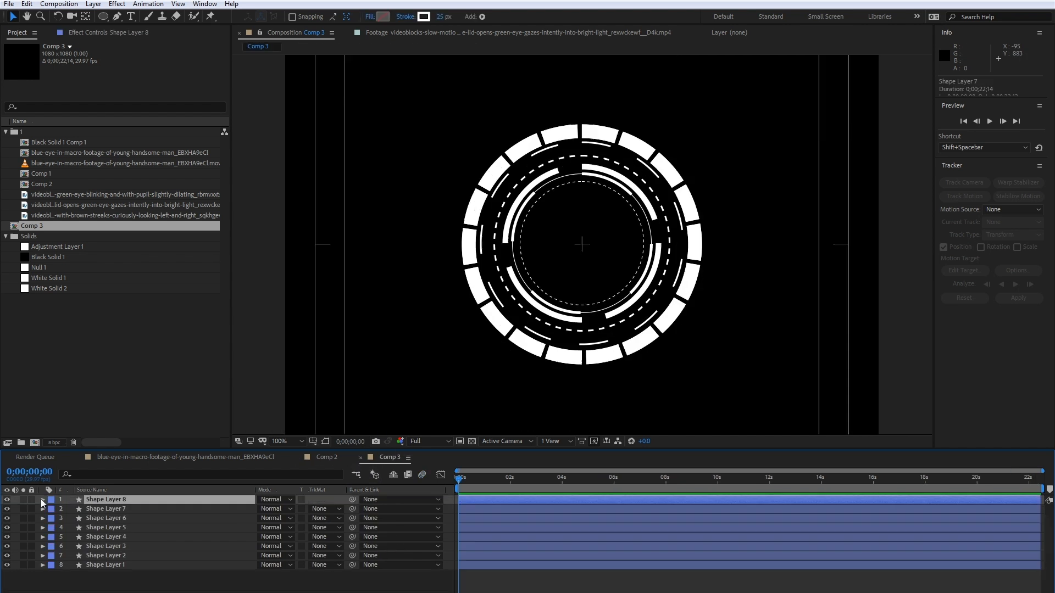
- Enlarge Shape Layer 8's ellipse so its thin arcs sit just outside the thick segmented ring, undoing the last value change
scroll(70, 552, up, 3)
click(71, 533)
scroll(71, 536, down, 2)
scroll(71, 535, up, 2)
click(71, 524)
drag(263, 543, 275, 541)
key(ctrl+z)
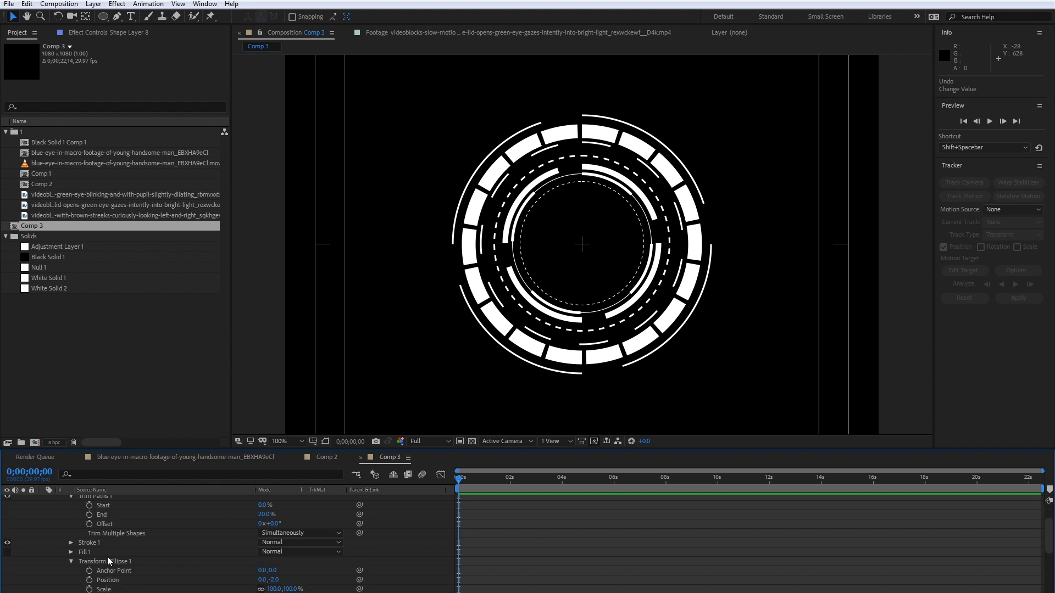
- Set the rotation in Shape Layer 8's repeater transform to 99° to space its thin arcs unevenly
scroll(116, 536, down, 6)
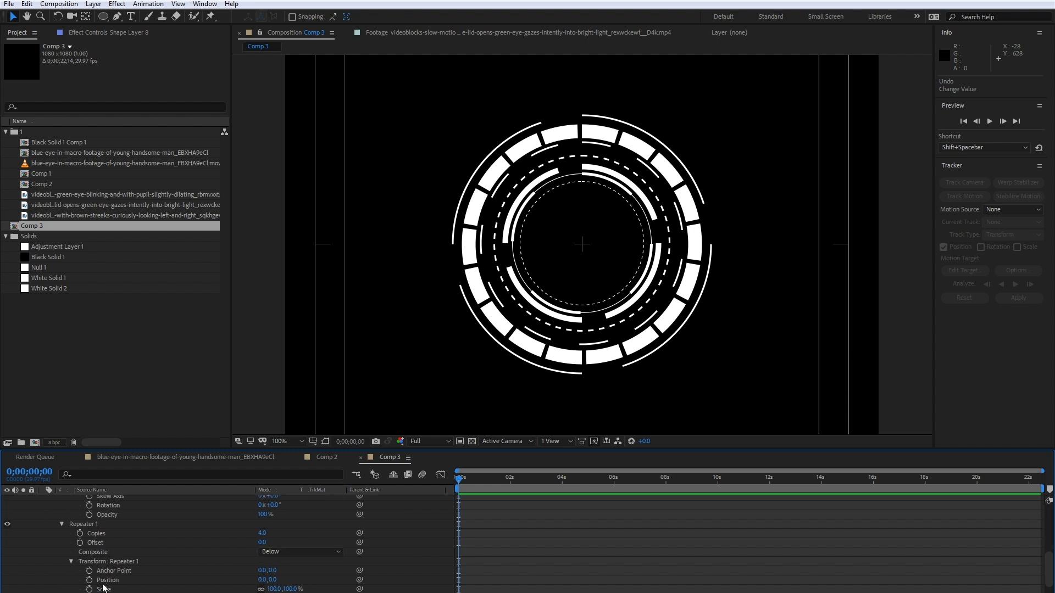
scroll(127, 589, down, 1)
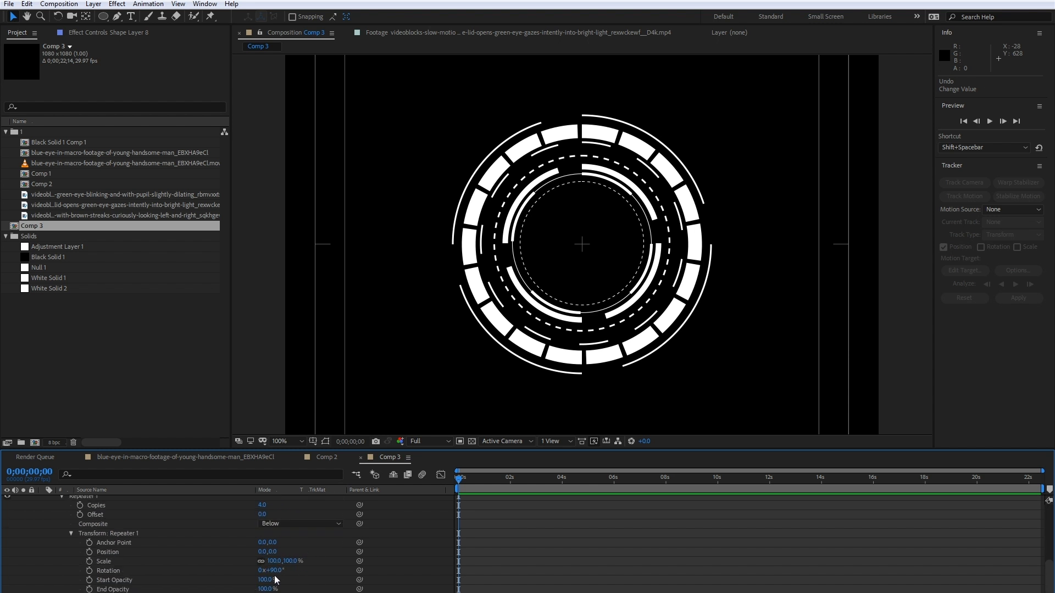
drag(274, 571, 281, 570)
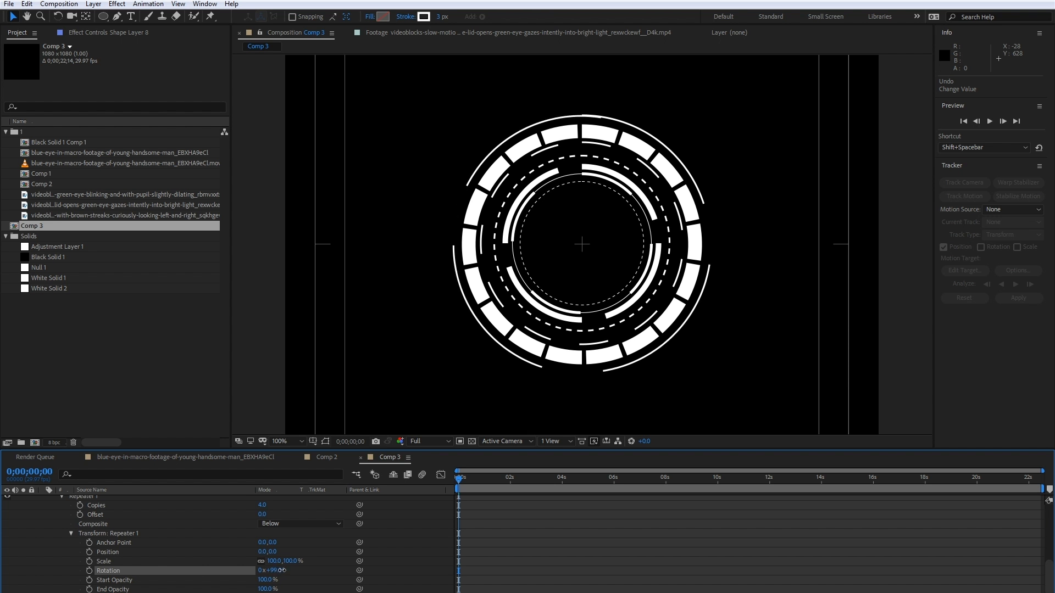
- Set the vertical position in Shape Layer 8's ellipse transform to 0 so the arcs line up, and collapse the layer
scroll(582, 134, up, 2)
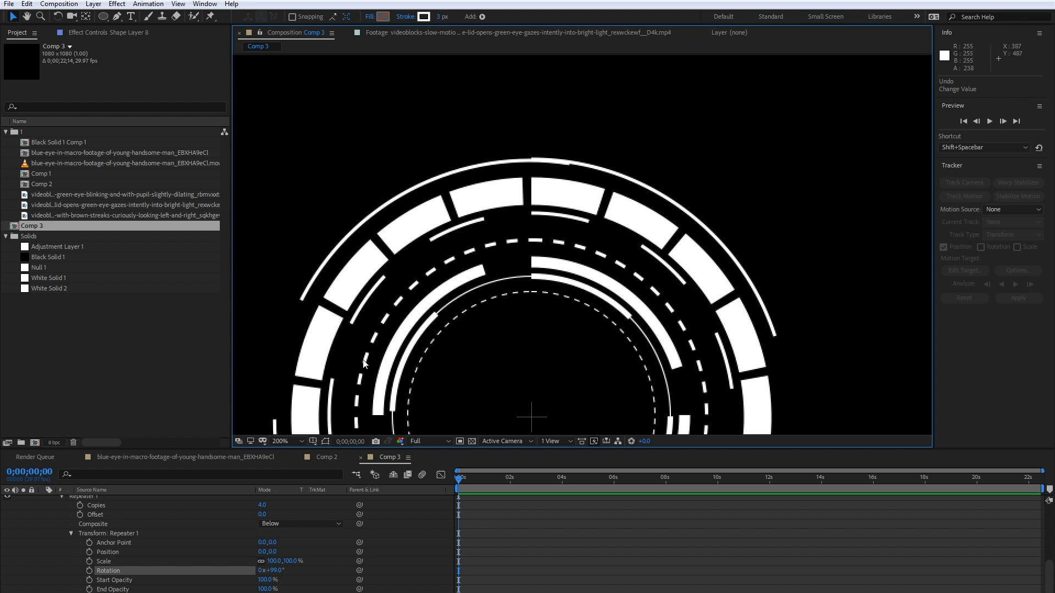
scroll(81, 558, up, 3)
scroll(81, 558, up, 2)
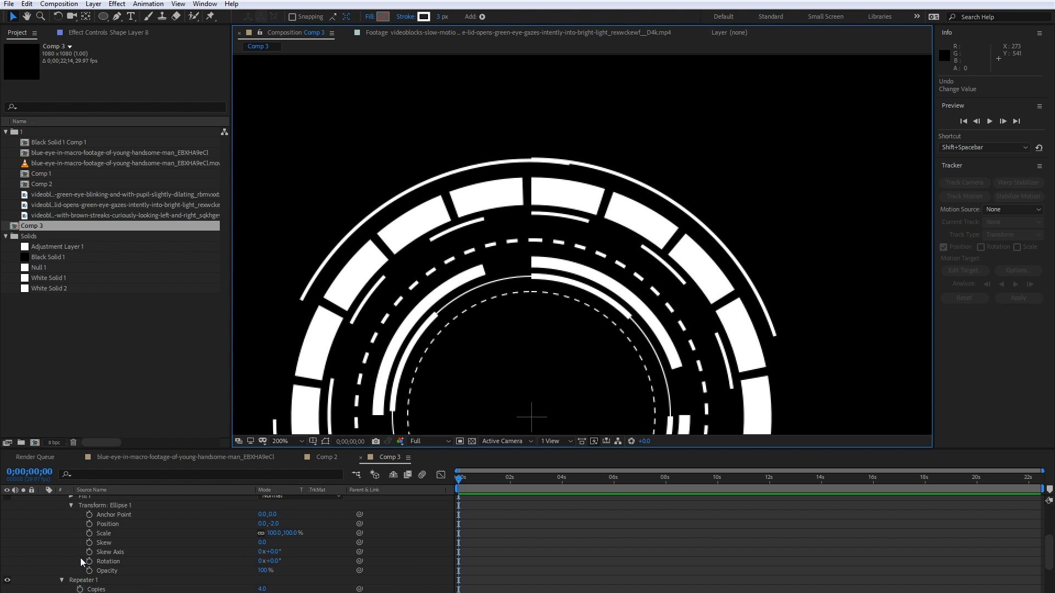
scroll(88, 553, up, 3)
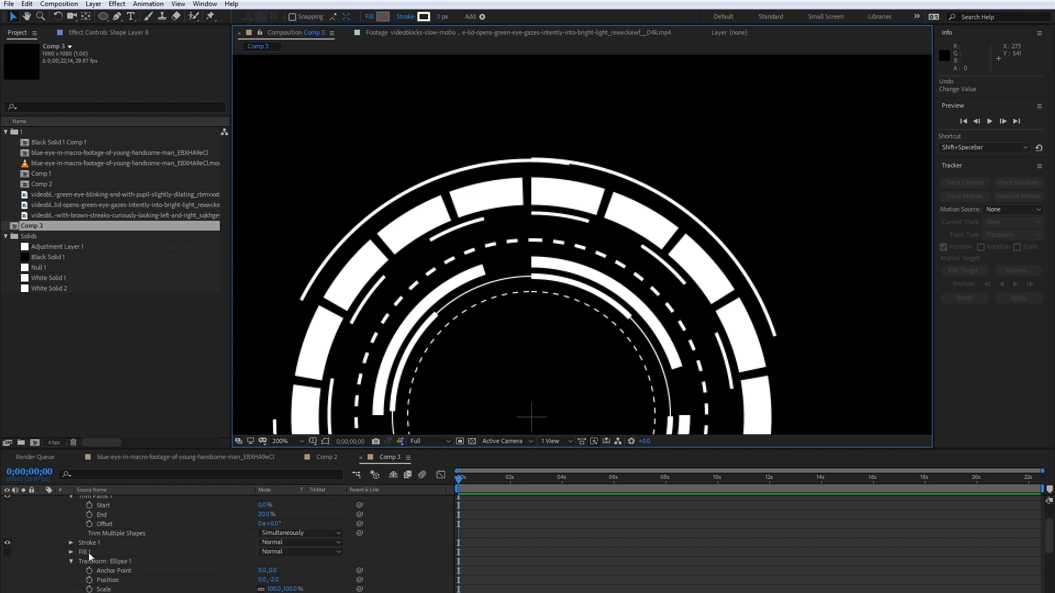
click(70, 524)
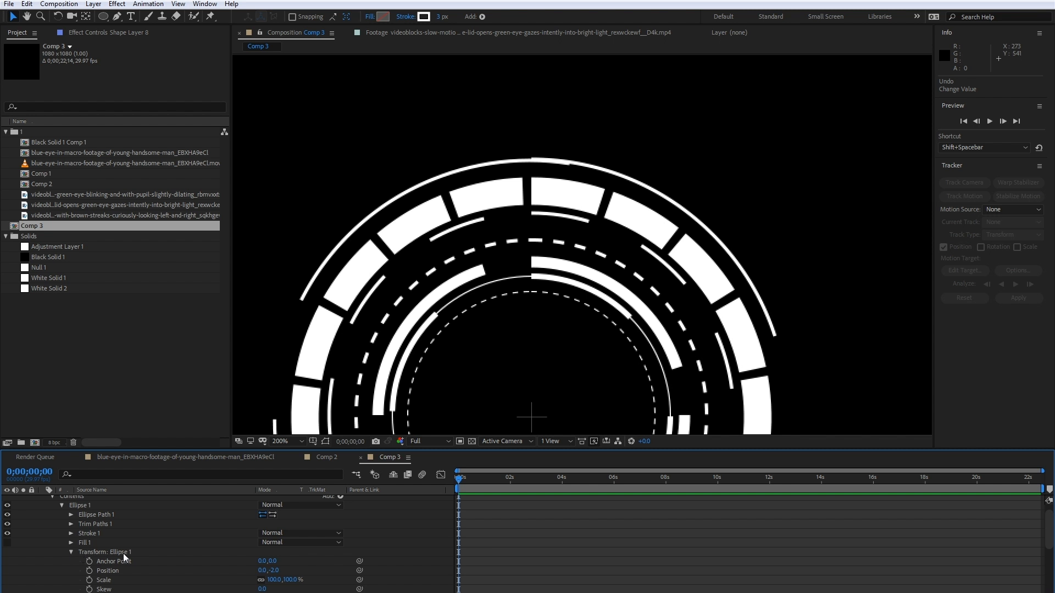
scroll(110, 556, down, 2)
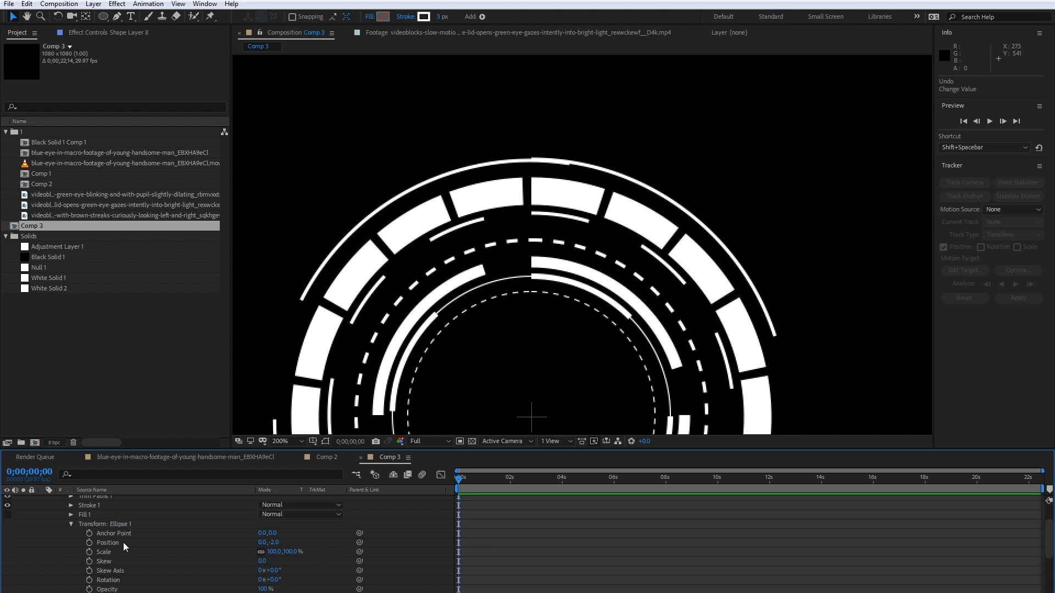
click(273, 543)
key(Return)
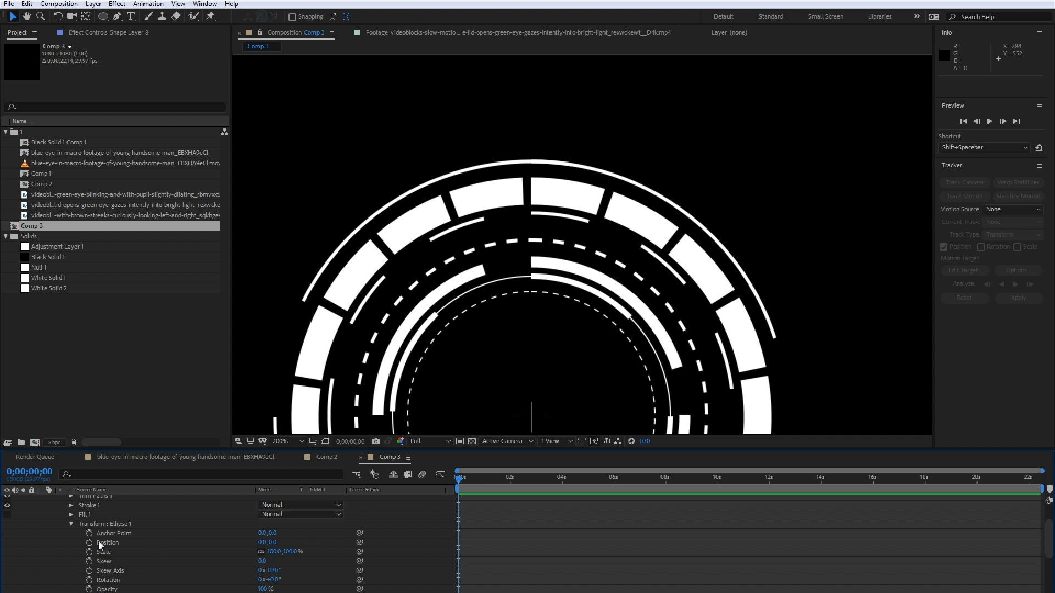
scroll(83, 539, up, 2)
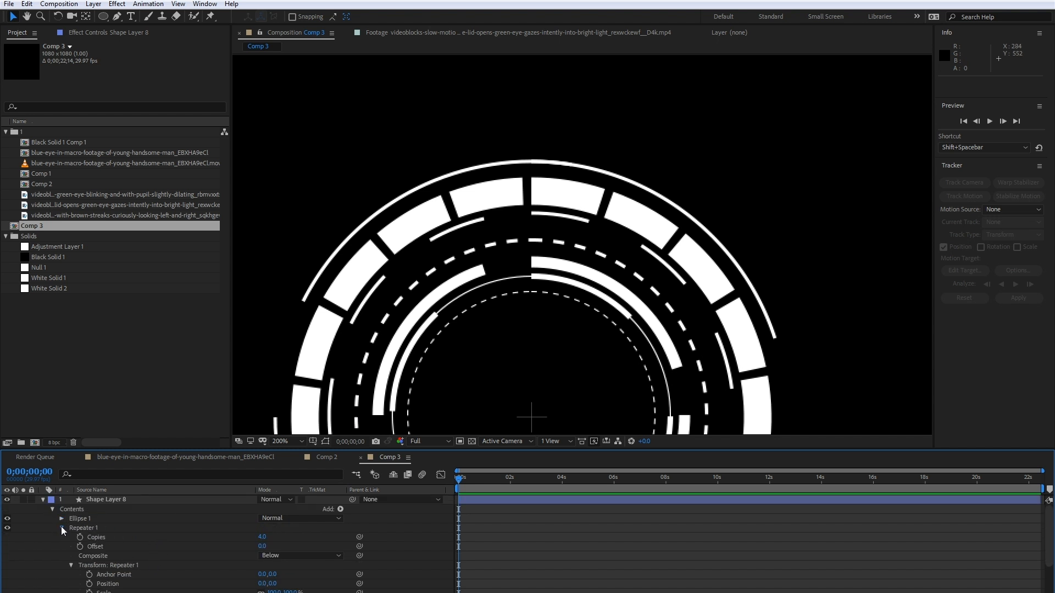
click(60, 519)
click(42, 501)
- Set the vertical position in Shape Layer 7's ellipse transform to 0 to center the thick segmented ring
click(88, 509)
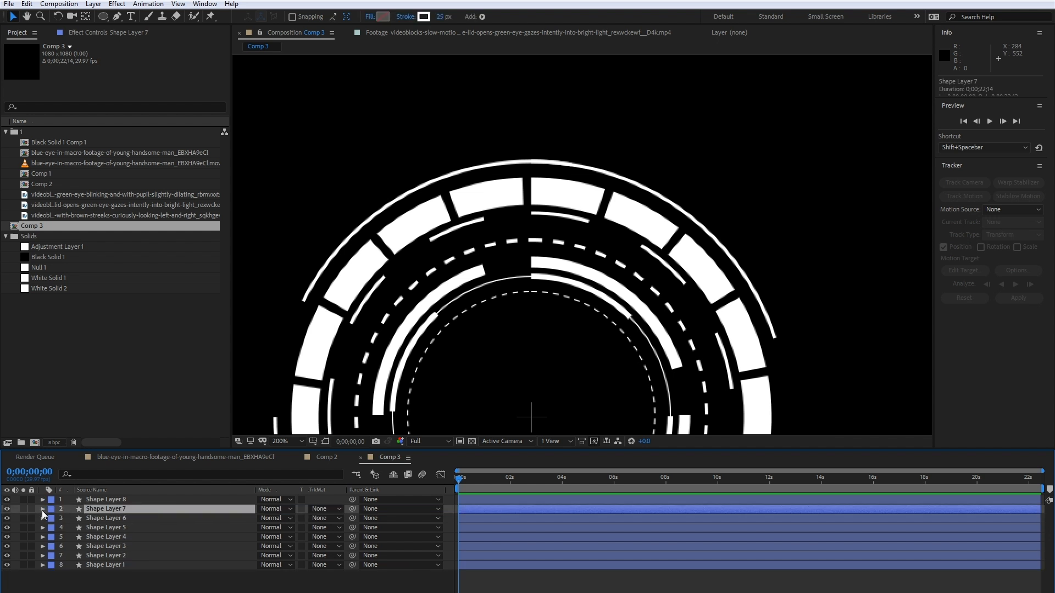
click(42, 510)
scroll(112, 543, down, 2)
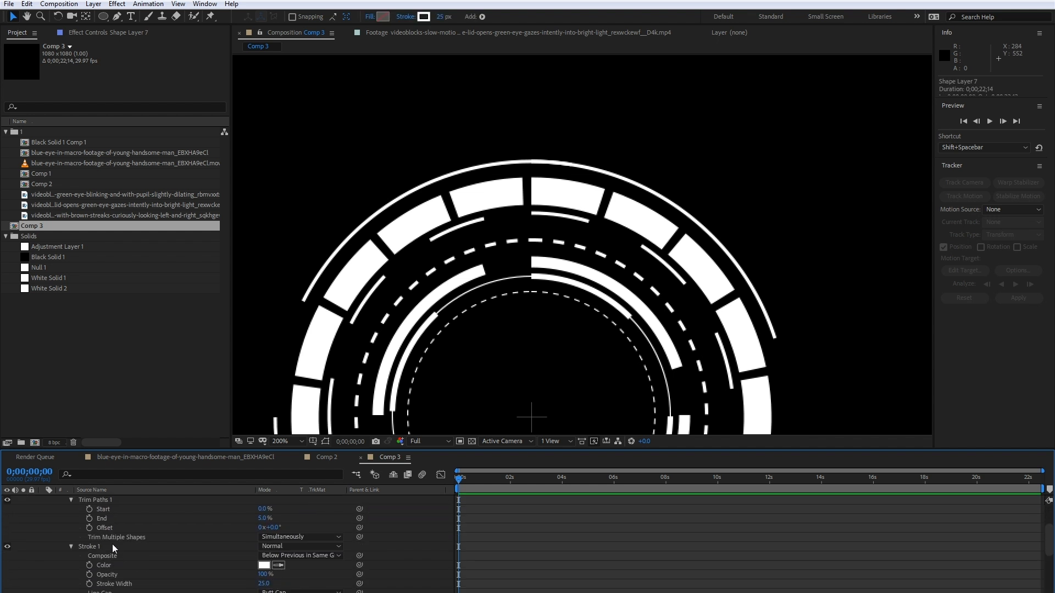
scroll(112, 544, up, 2)
click(71, 528)
click(71, 537)
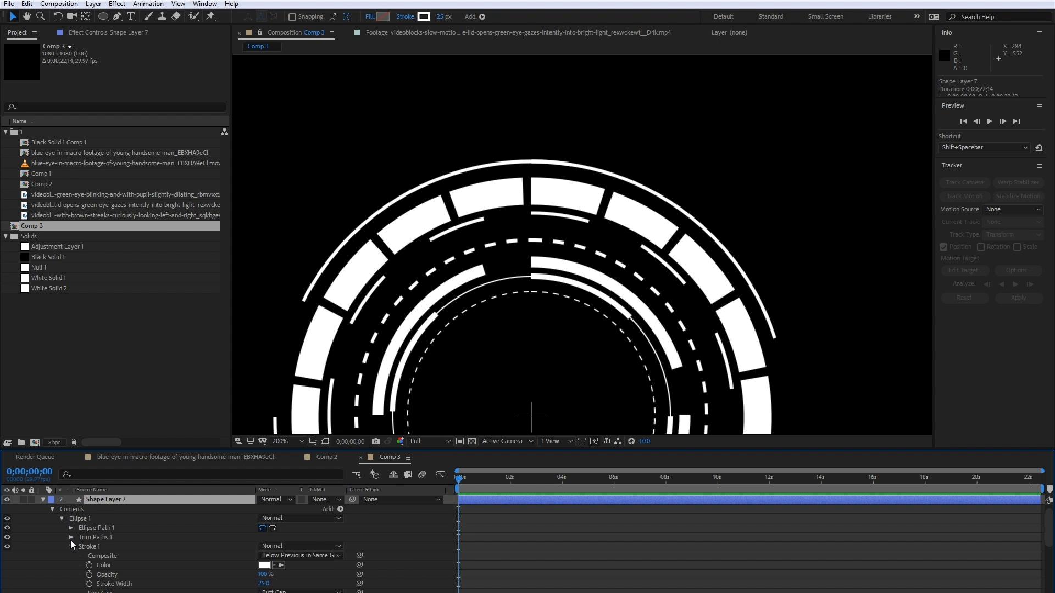
click(71, 547)
click(71, 537)
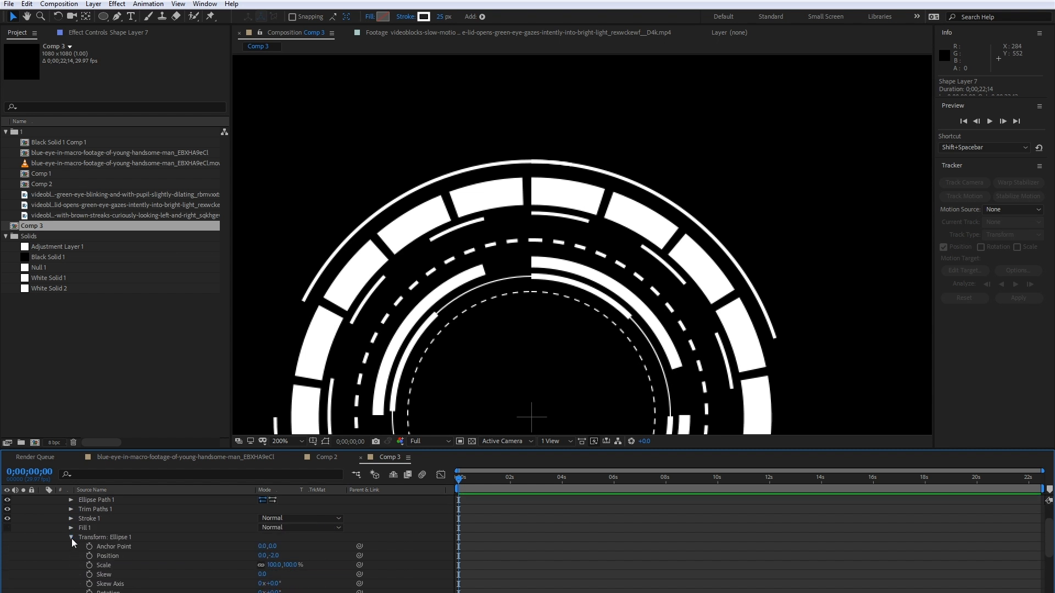
key(space)
drag(389, 433, 406, 306)
click(278, 555)
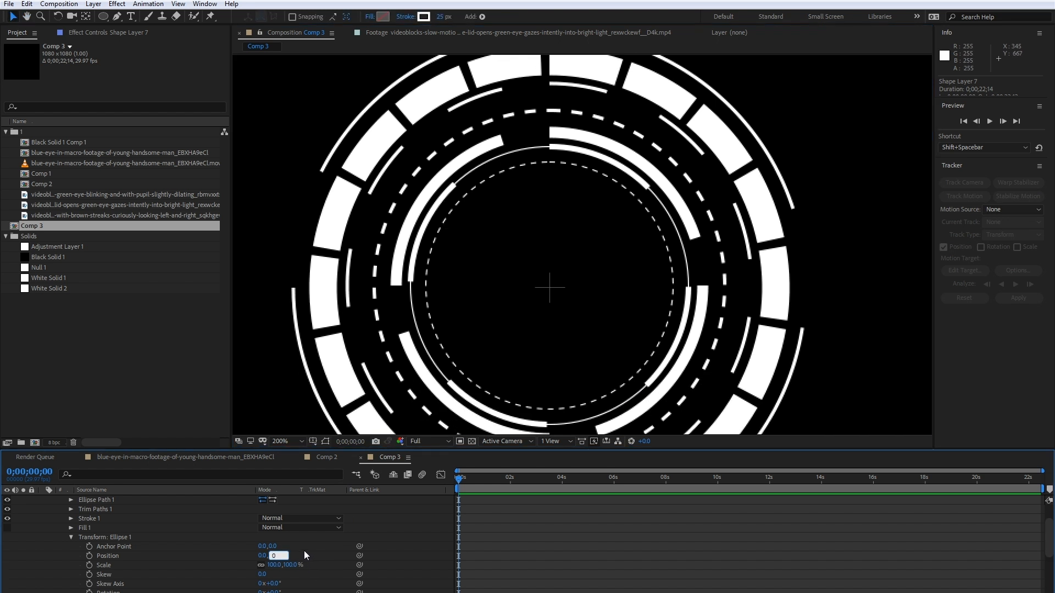
text(0)
key(Return)
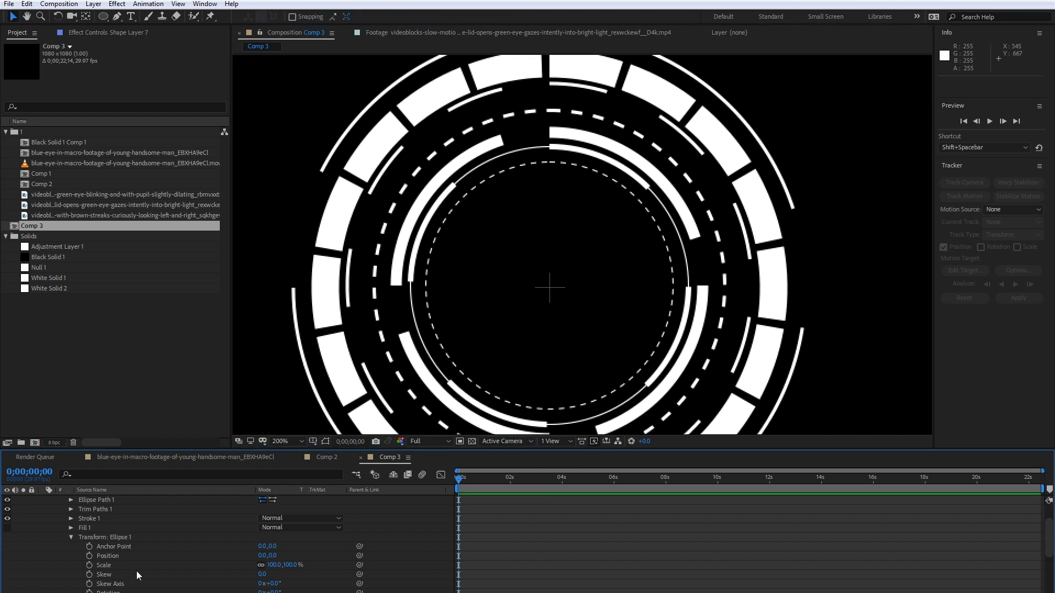
click(71, 537)
scroll(74, 546, up, 2)
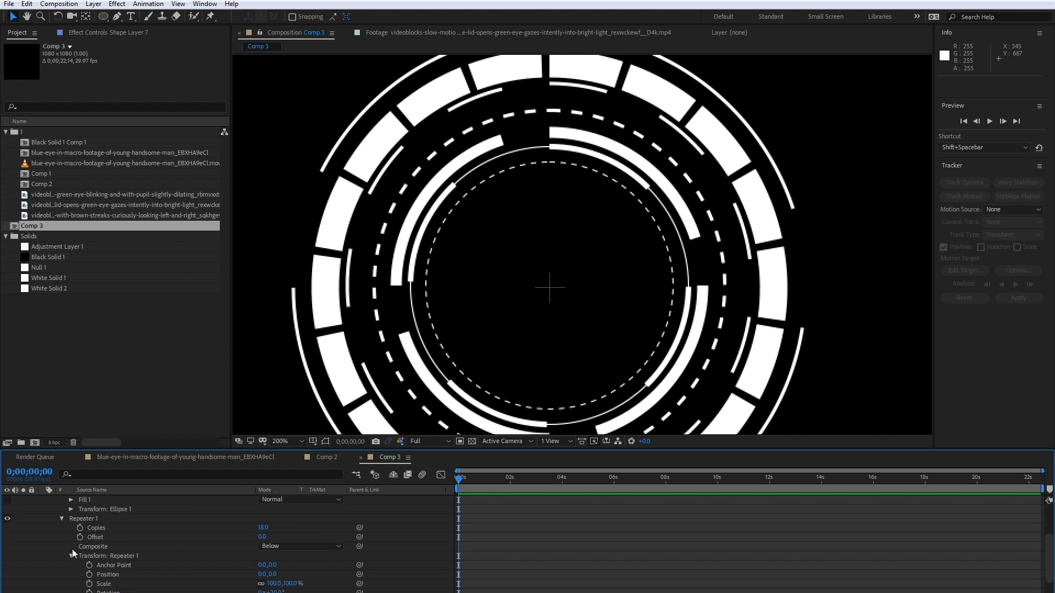
- Set the vertical position in Shape Layer 6's ellipse transform to 0 to center its ring
click(43, 509)
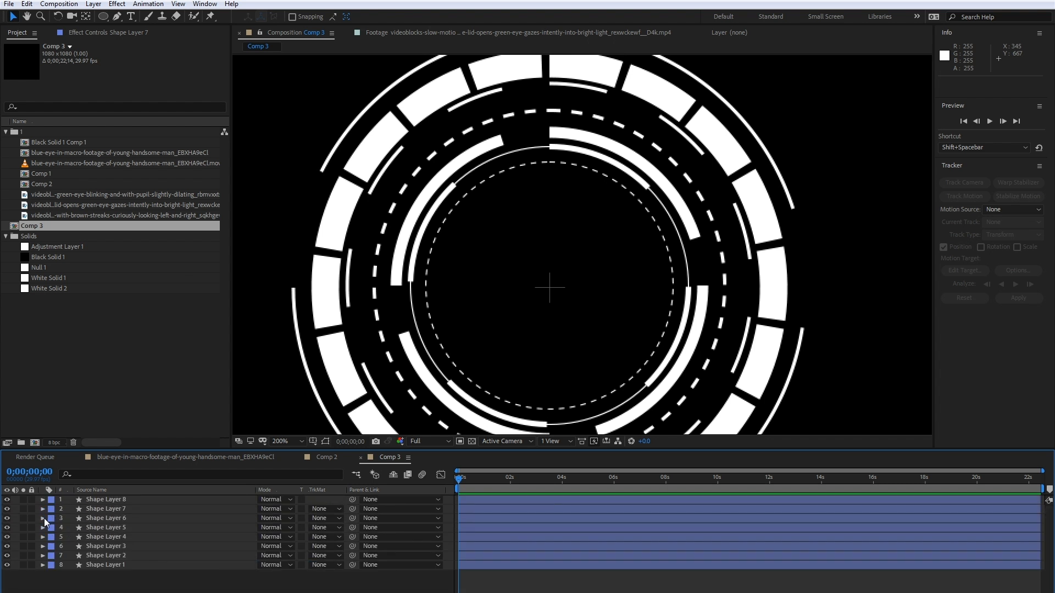
click(42, 518)
scroll(169, 542, down, 1)
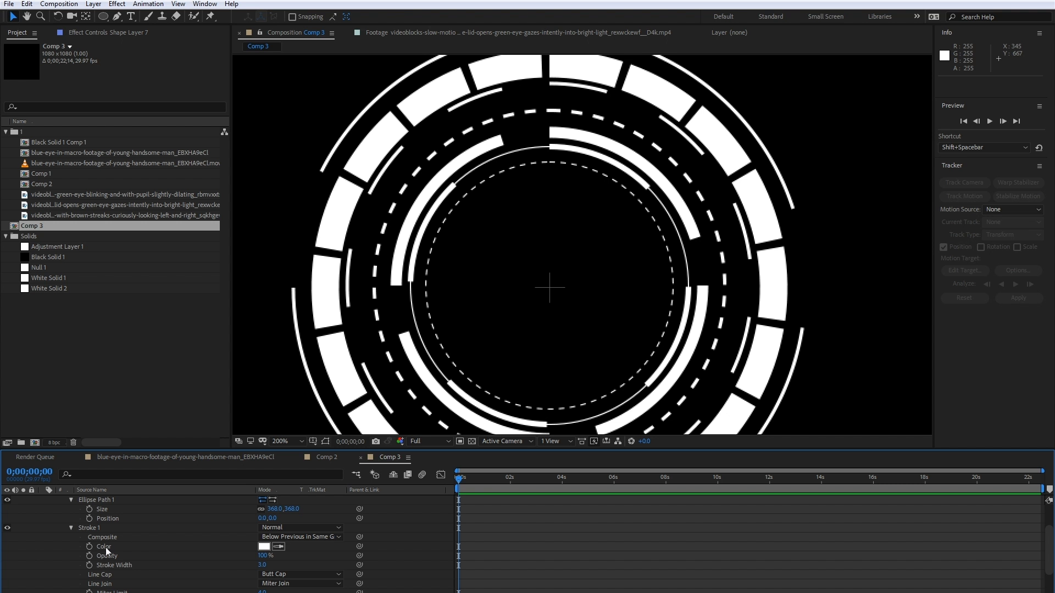
scroll(114, 545, down, 1)
scroll(100, 549, down, 2)
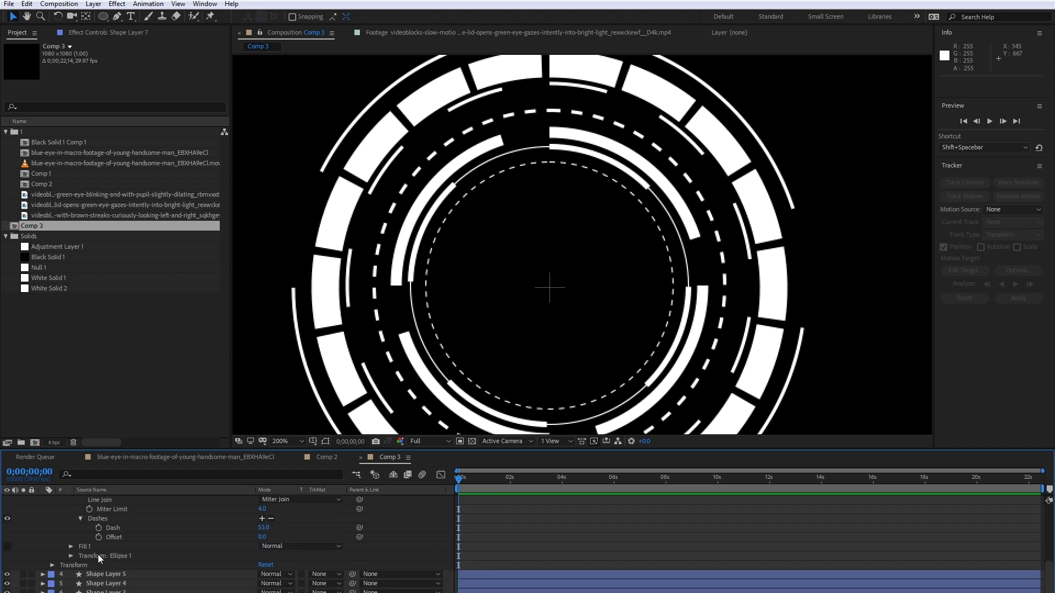
click(70, 557)
click(274, 561)
text(0.0,0.0)
key(Return)
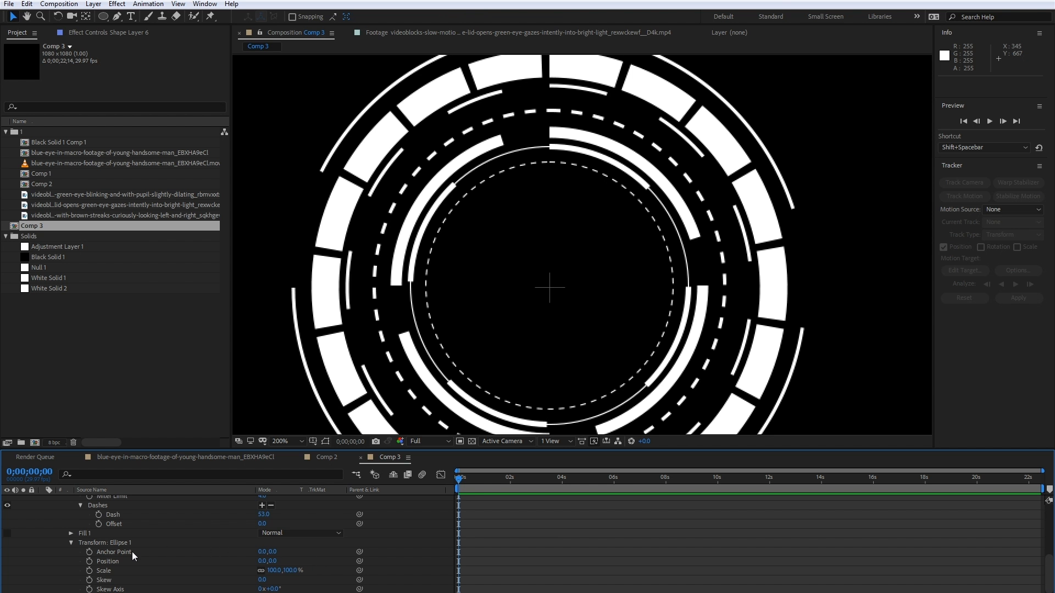
- Set the vertical position in Shape Layer 5's ellipse transform to 0 to center its dashed ring
scroll(130, 567, down, 2)
click(43, 570)
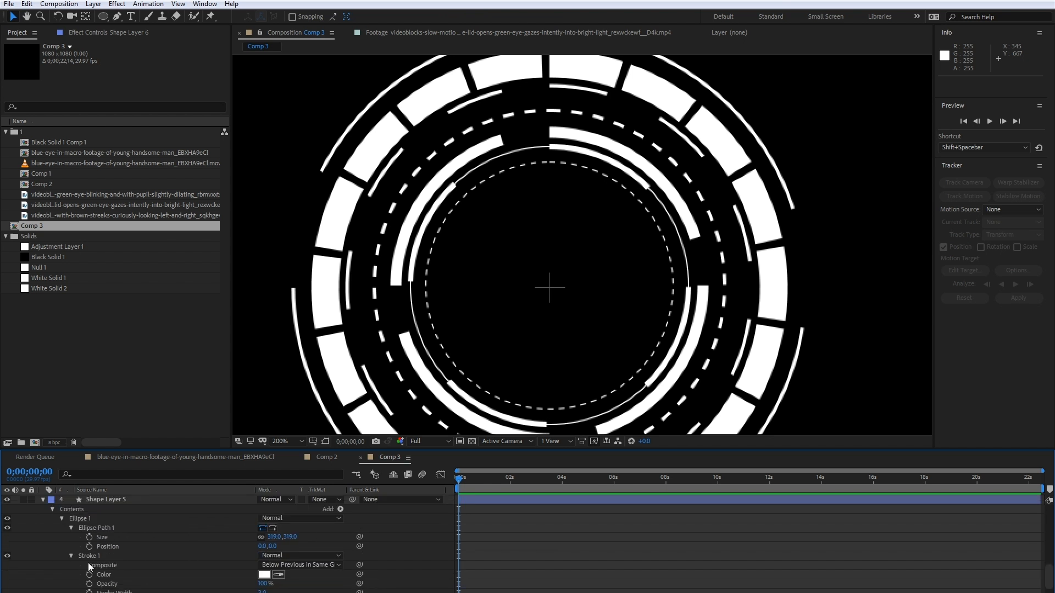
scroll(92, 568, down, 4)
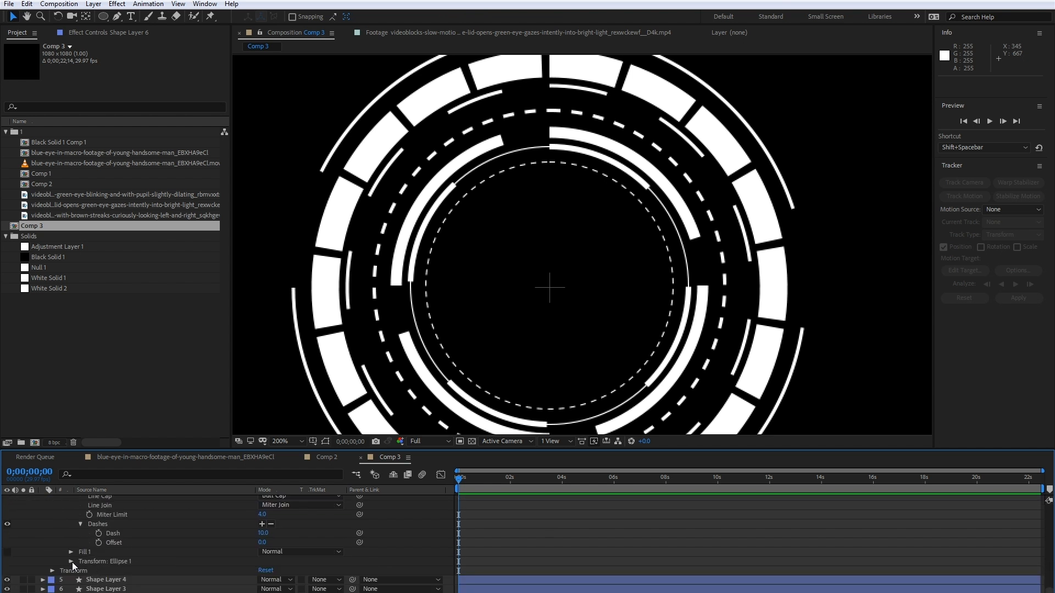
click(72, 562)
click(277, 560)
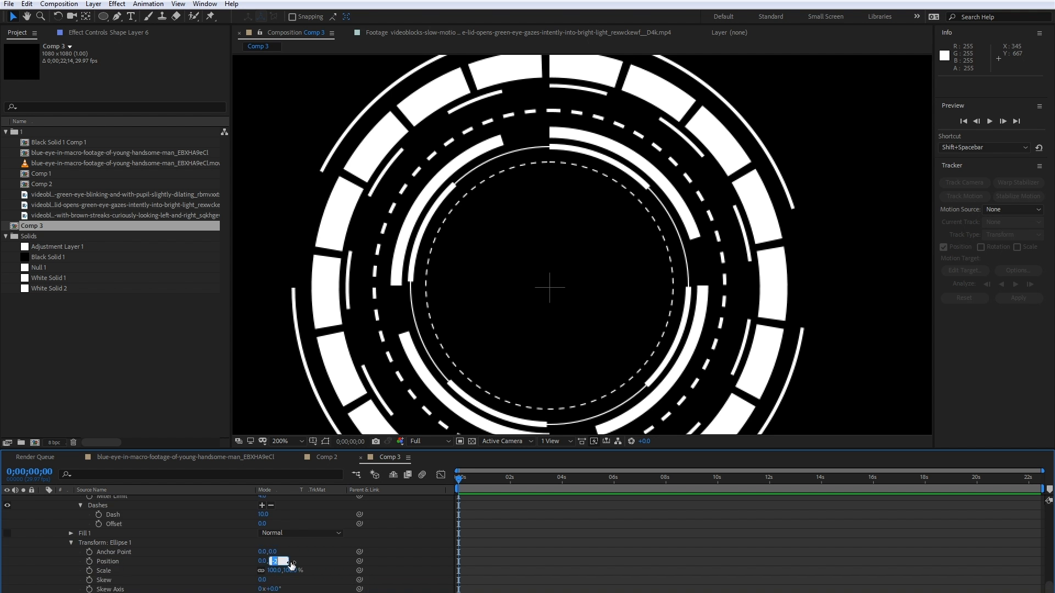
text(0)
key(Return)
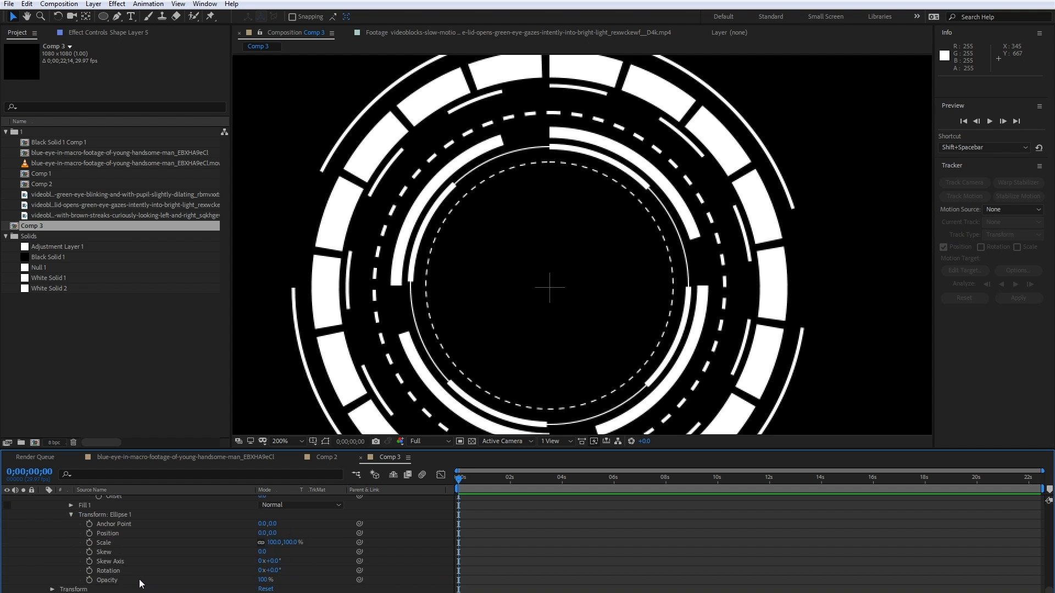
- Correct the ellipse transform position in the remaining lower shape layers to center their inner rings
scroll(138, 577, up, 5)
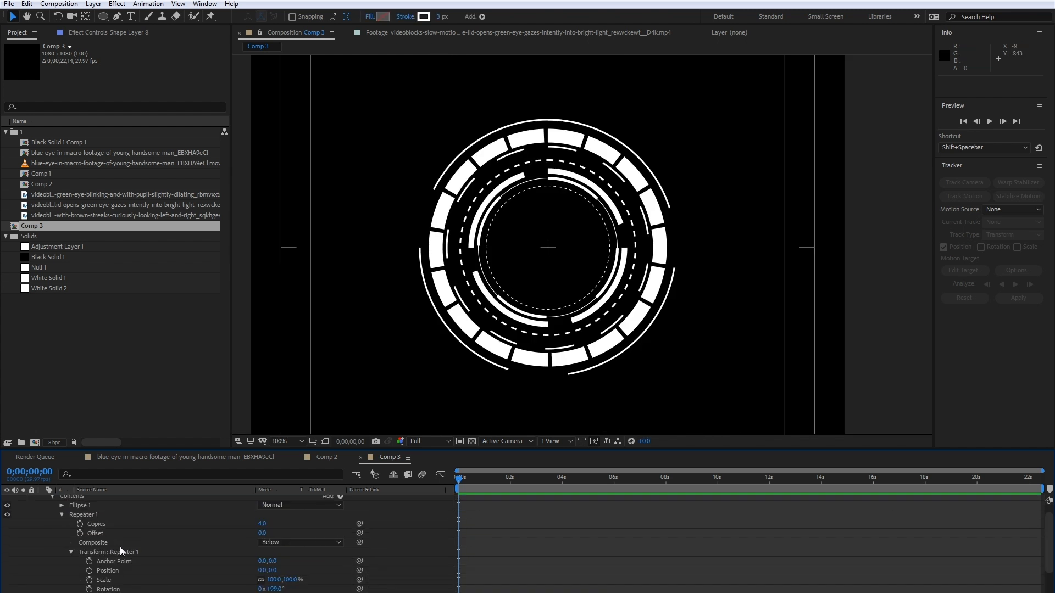
click(276, 589)
text(90)
key(Return)
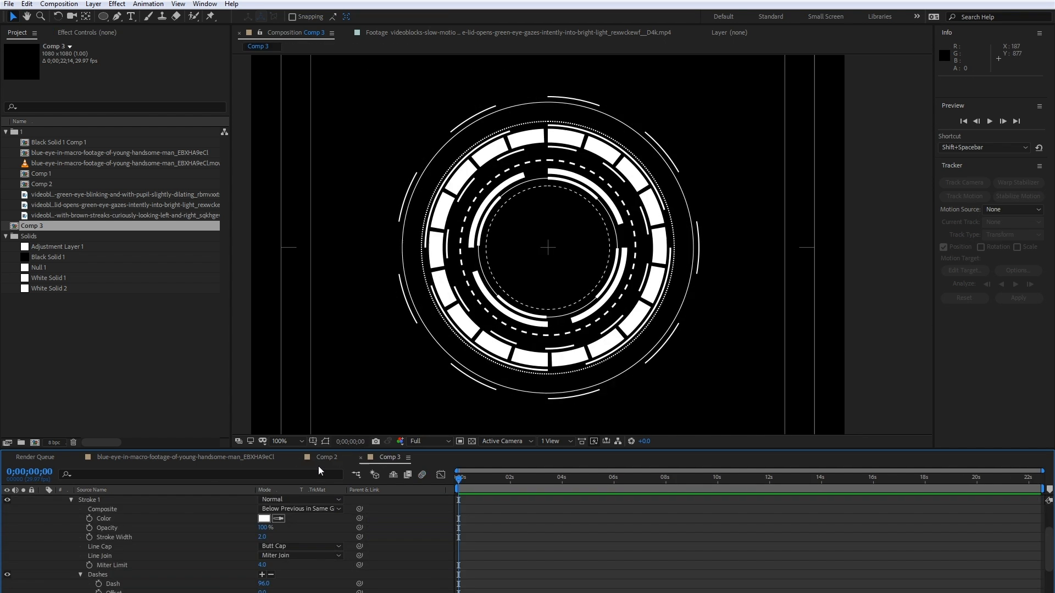
- Compare the rings with the reference design in Comp 2, and add a new empty shape layer to Comp 3
click(327, 458)
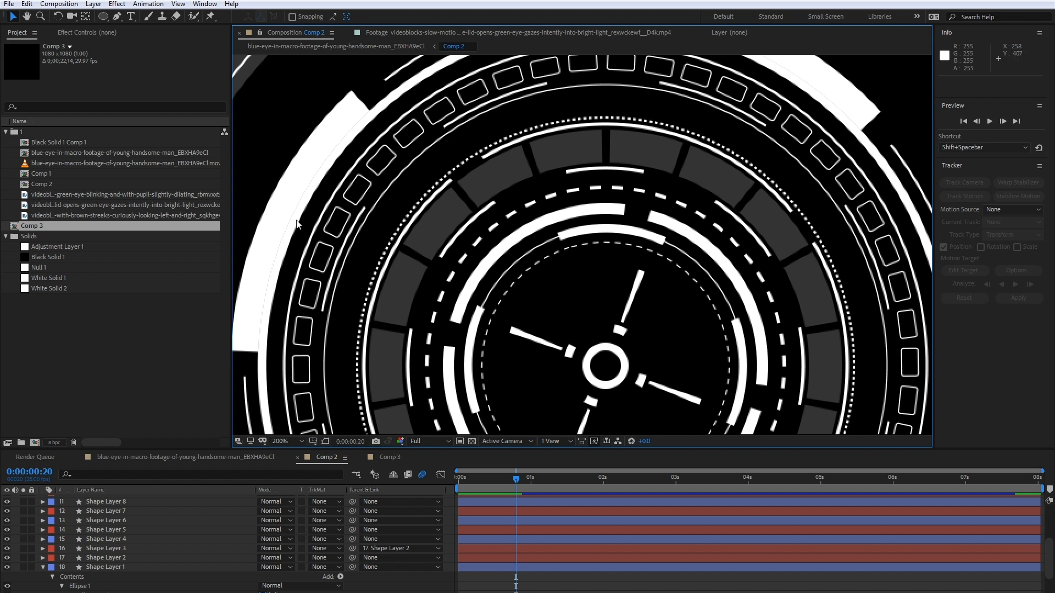
click(381, 458)
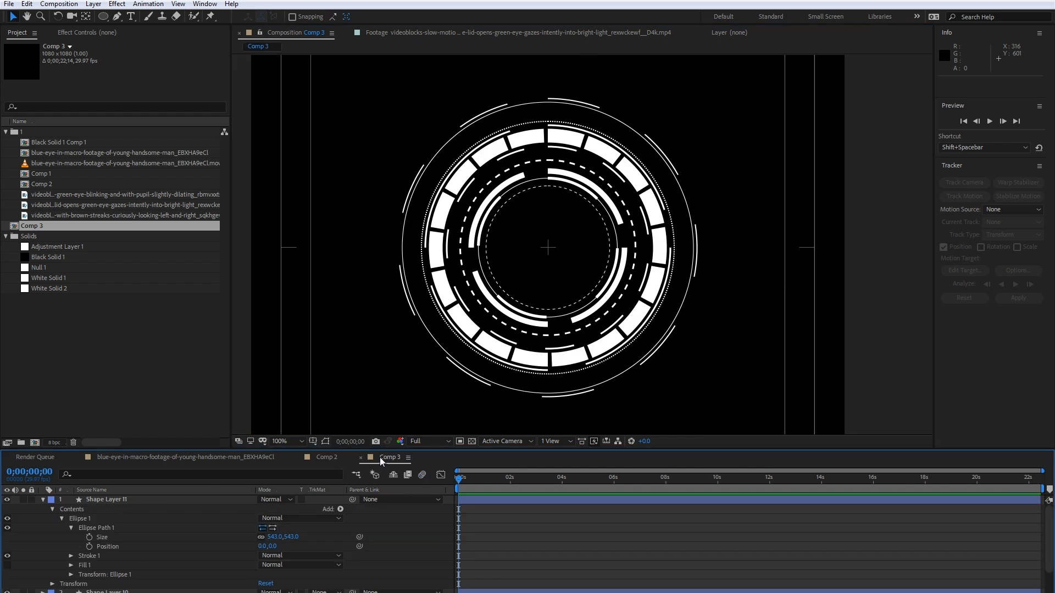
click(44, 499)
right_click(196, 478)
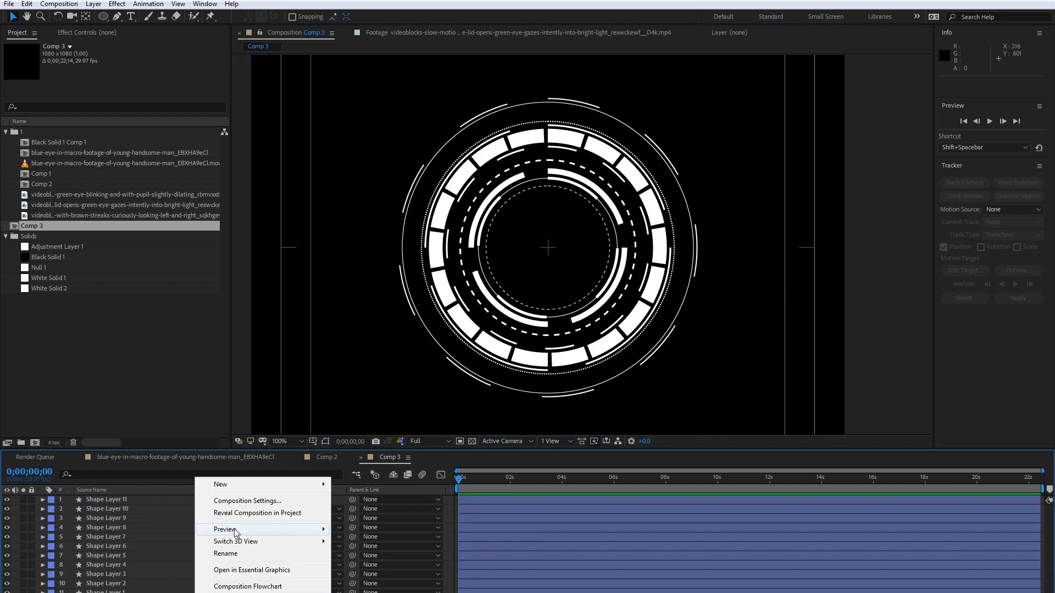
mouse_move(249, 484)
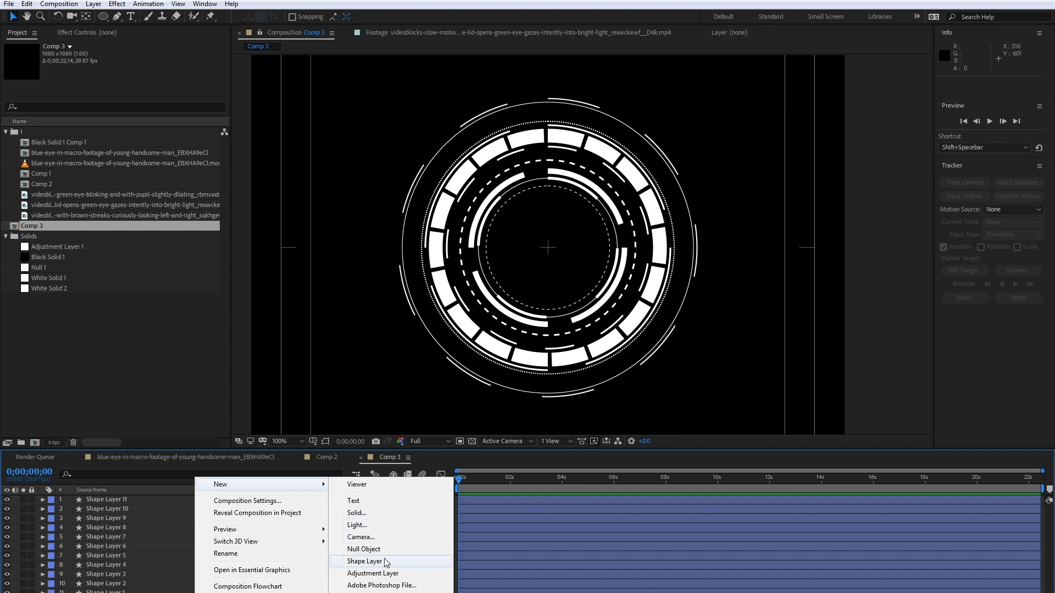
click(364, 561)
- Draw a small outlined square with the Rectangle tool on Shape Layer 12, centered in the composition, undoing the off-center first attempt
key(period)
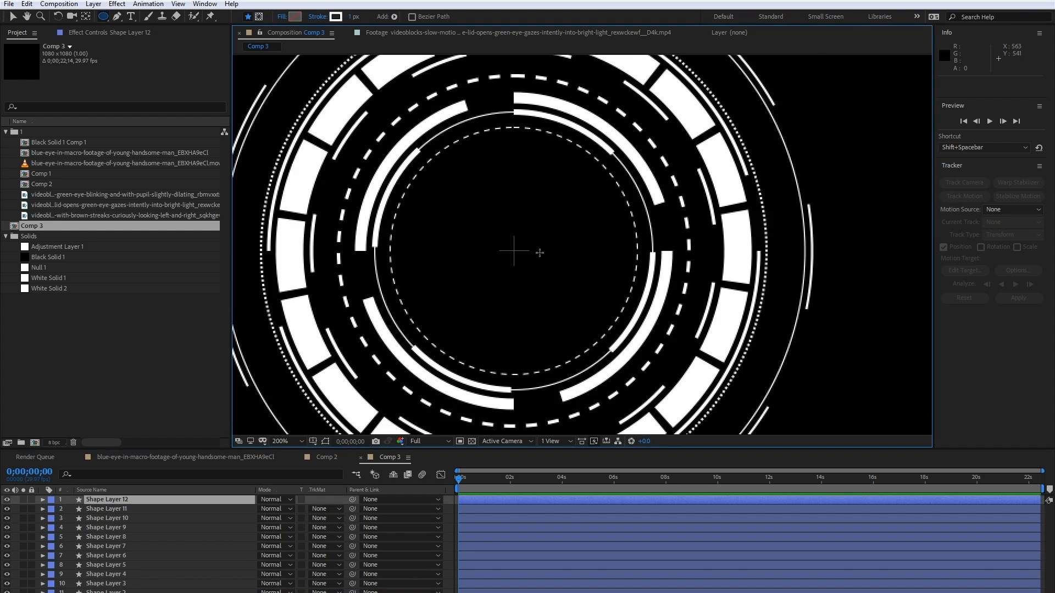
click(103, 18)
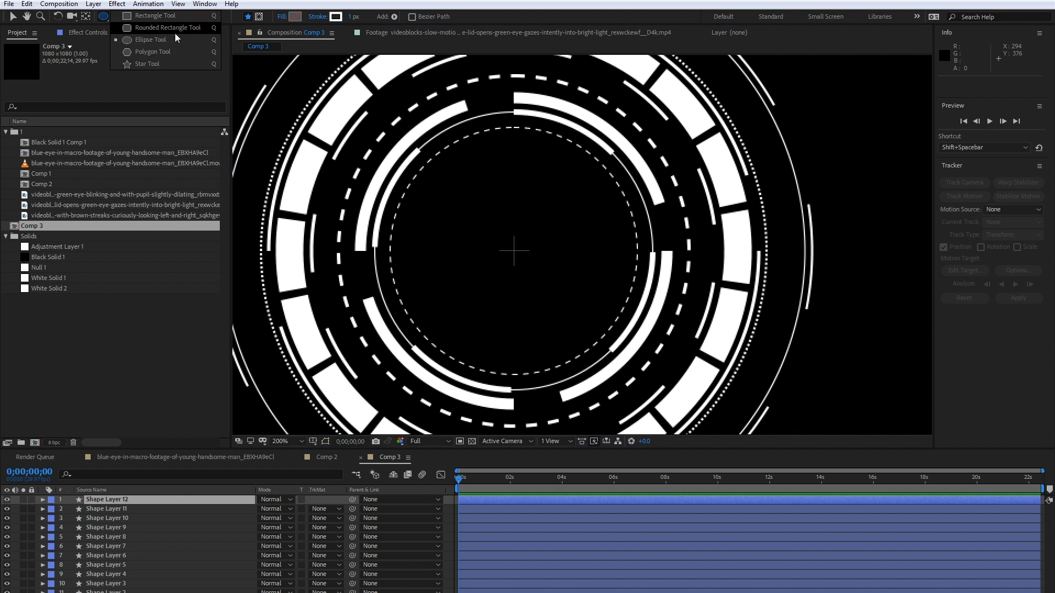
click(140, 19)
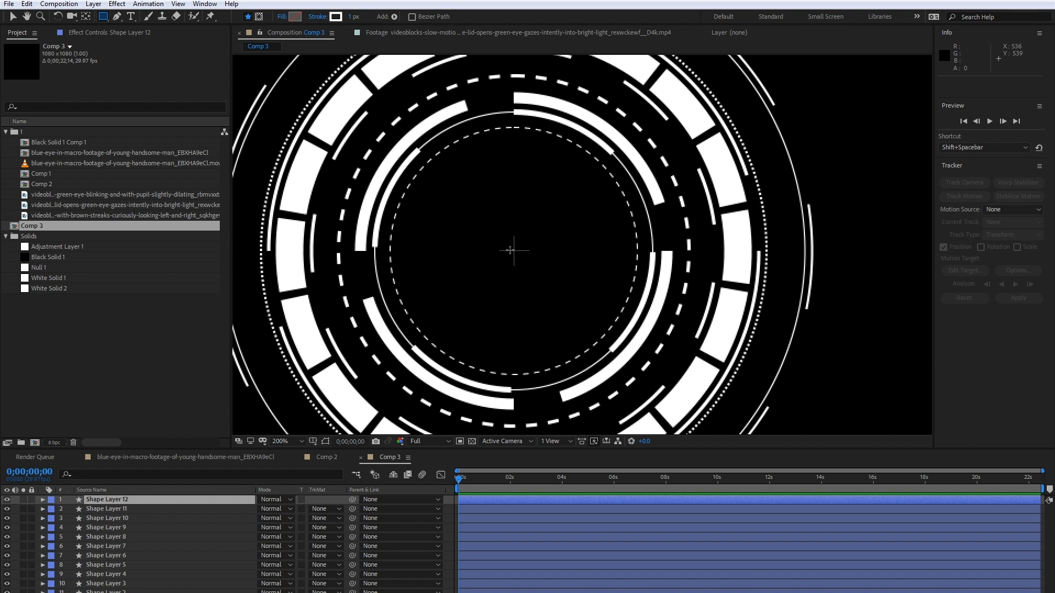
drag(492, 240, 537, 264)
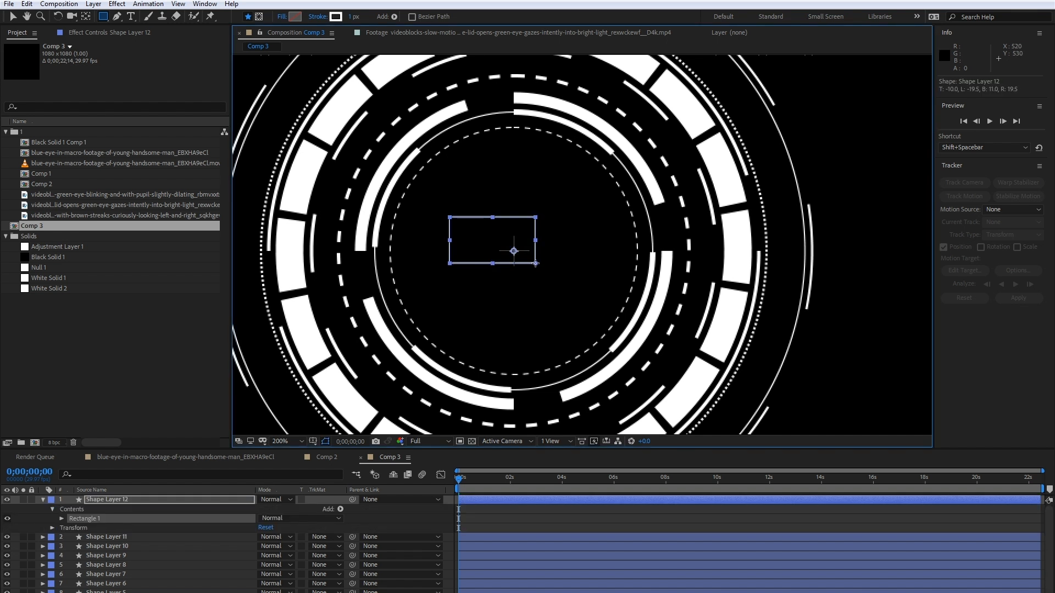
key(ctrl+z)
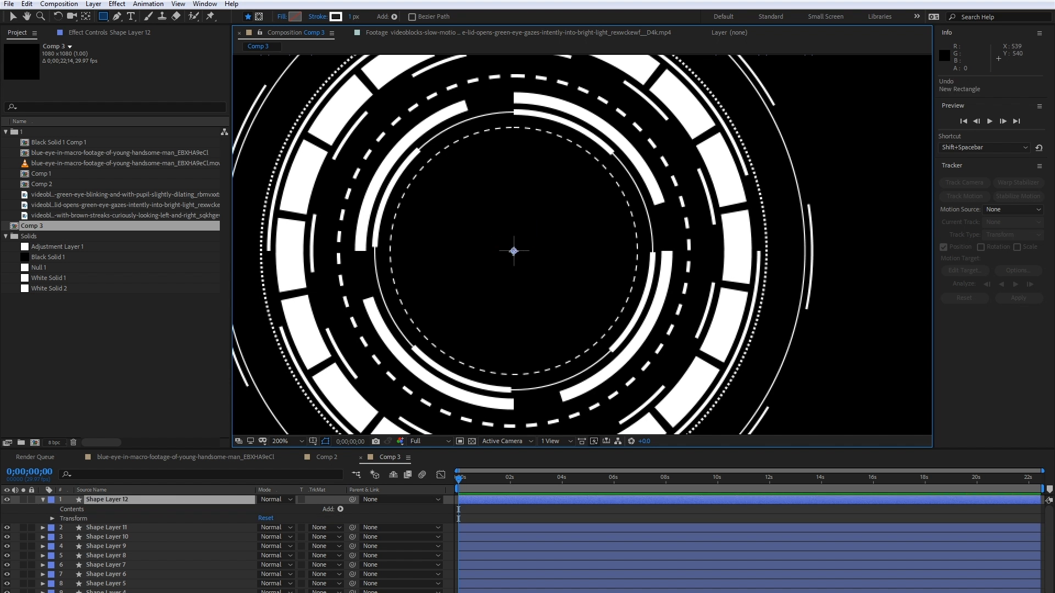
click(514, 251)
drag(514, 251, 530, 264)
scroll(529, 265, down, 1)
scroll(529, 265, up, 1)
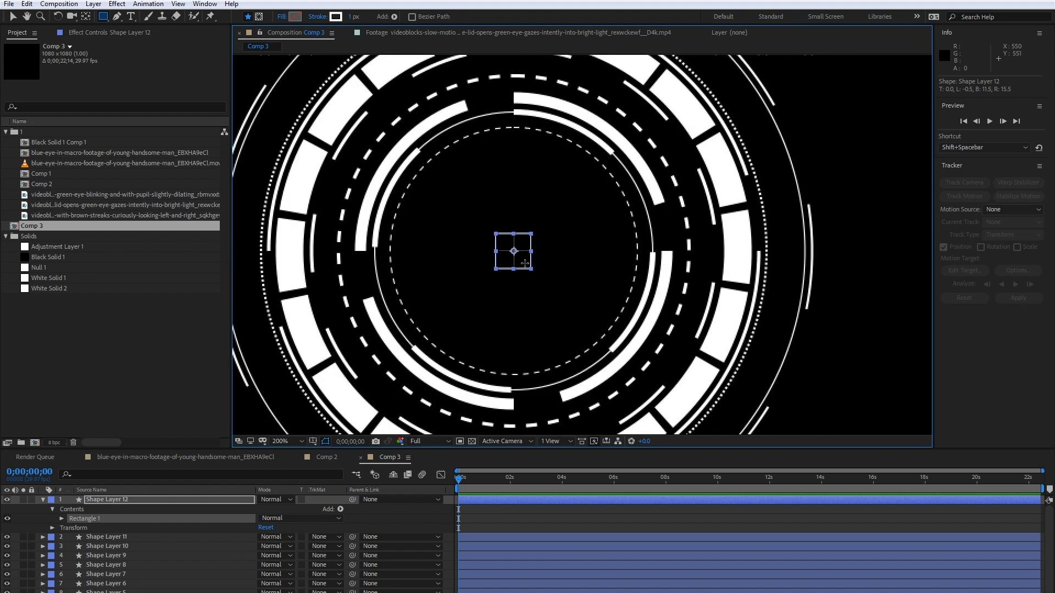
- Add a Repeater to Shape Layer 12's contents and expand its transform settings
click(75, 511)
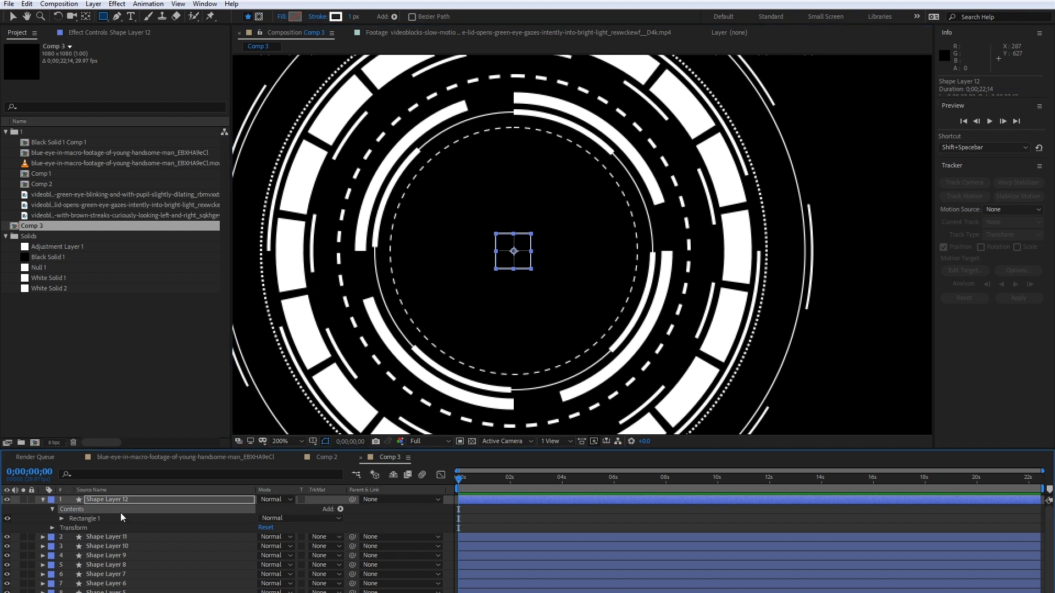
click(340, 510)
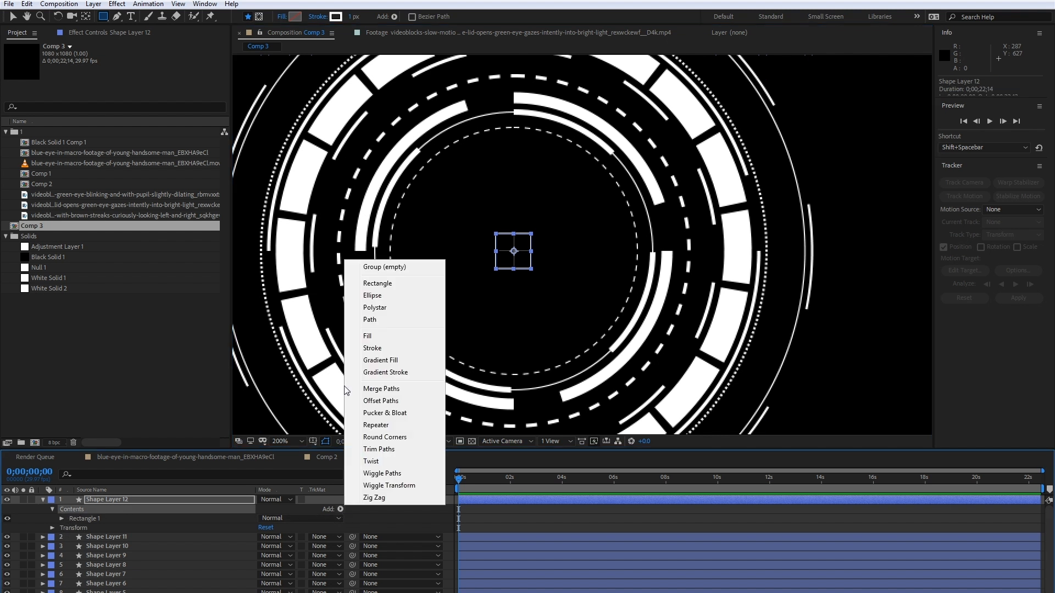
click(376, 426)
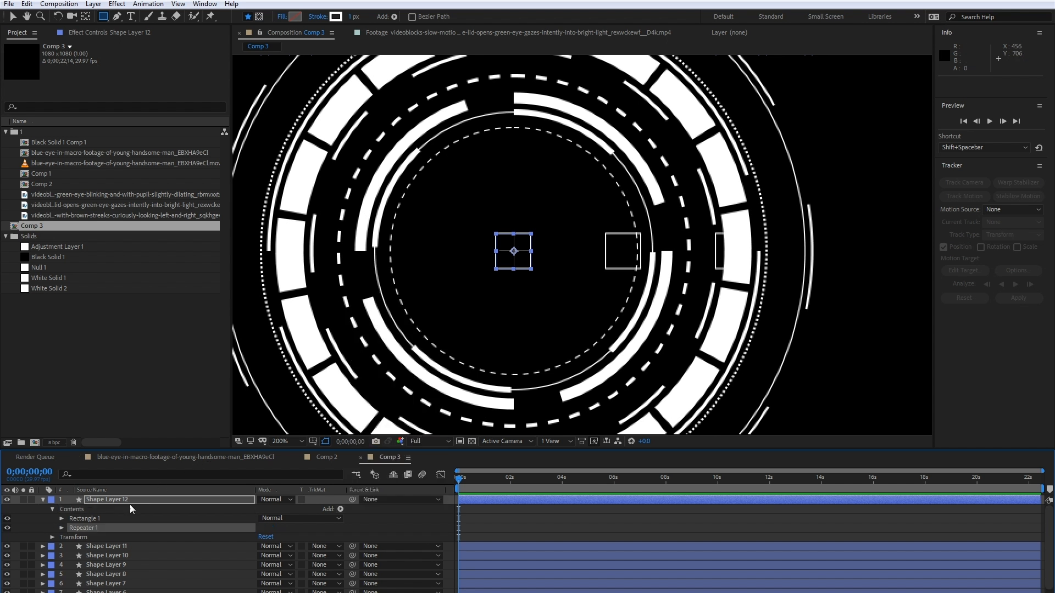
click(61, 528)
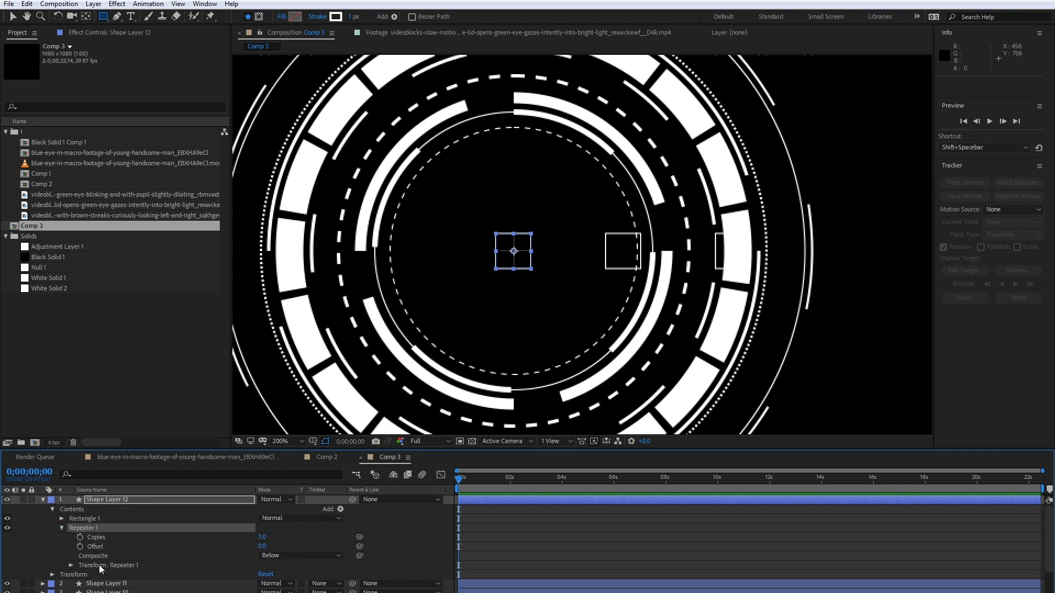
click(71, 566)
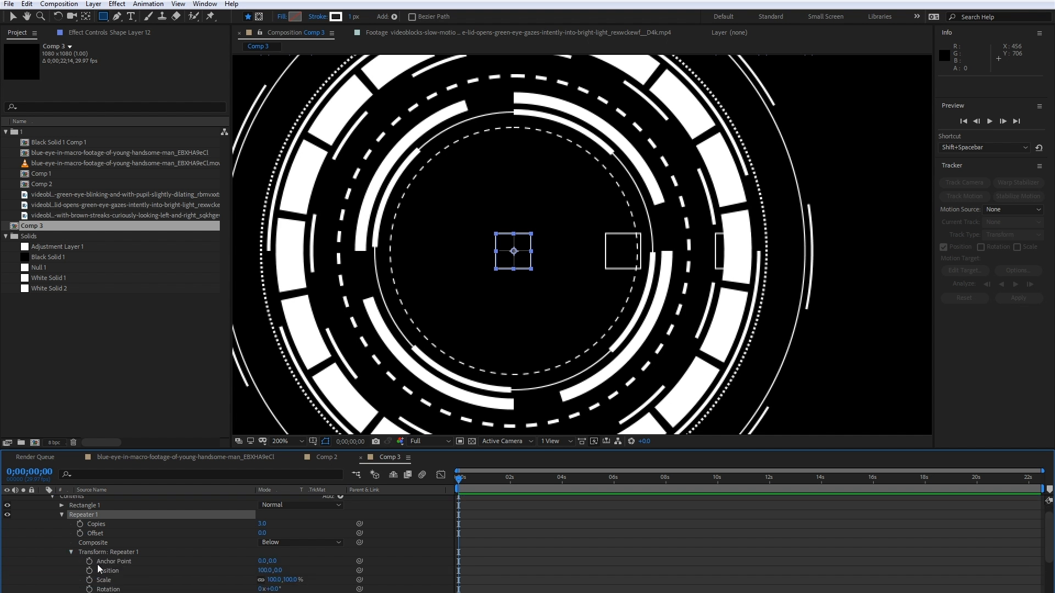
- Try a rotation of 55° in Shape Layer 12's repeater transform, and undo the change
scroll(99, 566, down, 3)
drag(279, 534, 305, 531)
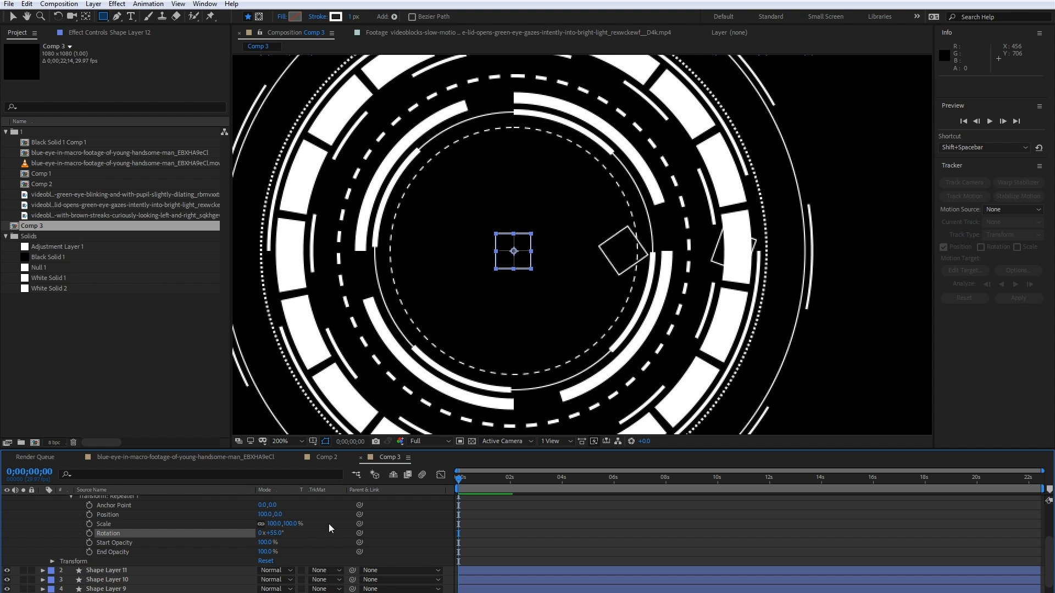
key(ctrl+z)
key(comma)
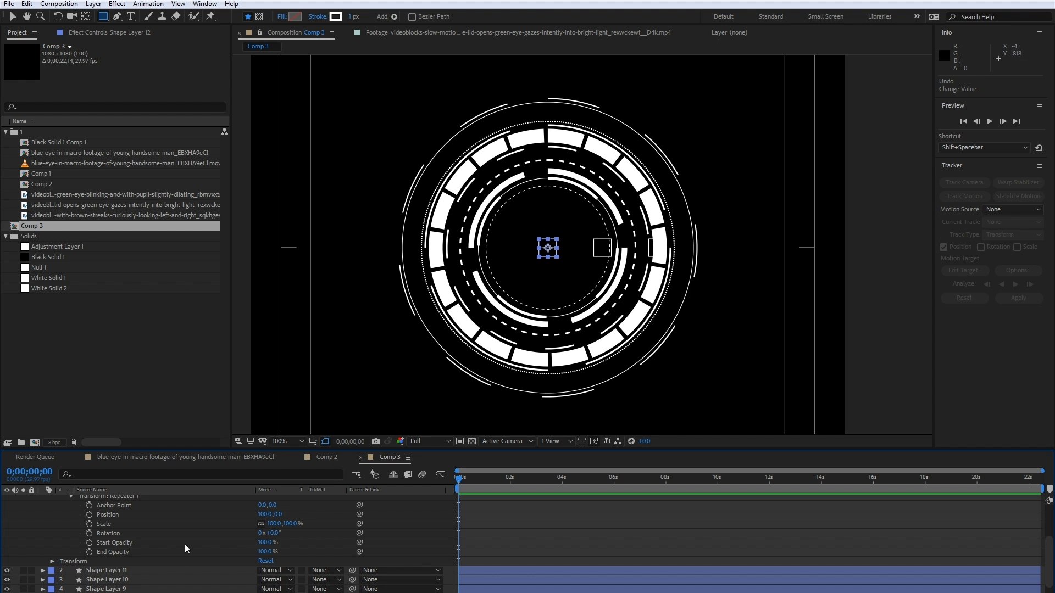
- Zero the horizontal position in Rectangle 1's transform, and raise it to 300 to place the square just outside the outer arcs
scroll(173, 549, up, 3)
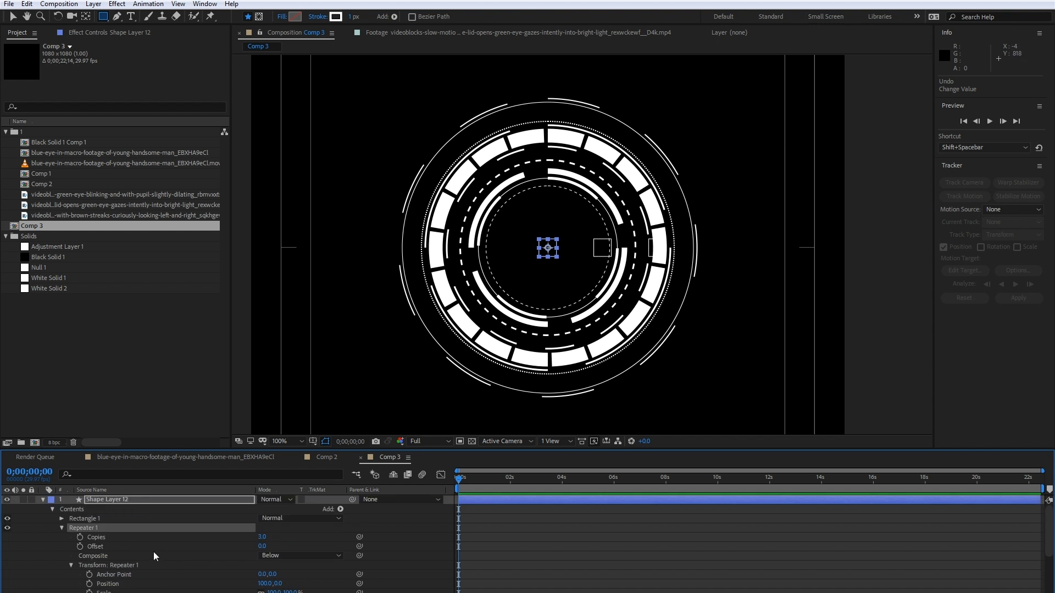
scroll(72, 541, up, 2)
click(61, 519)
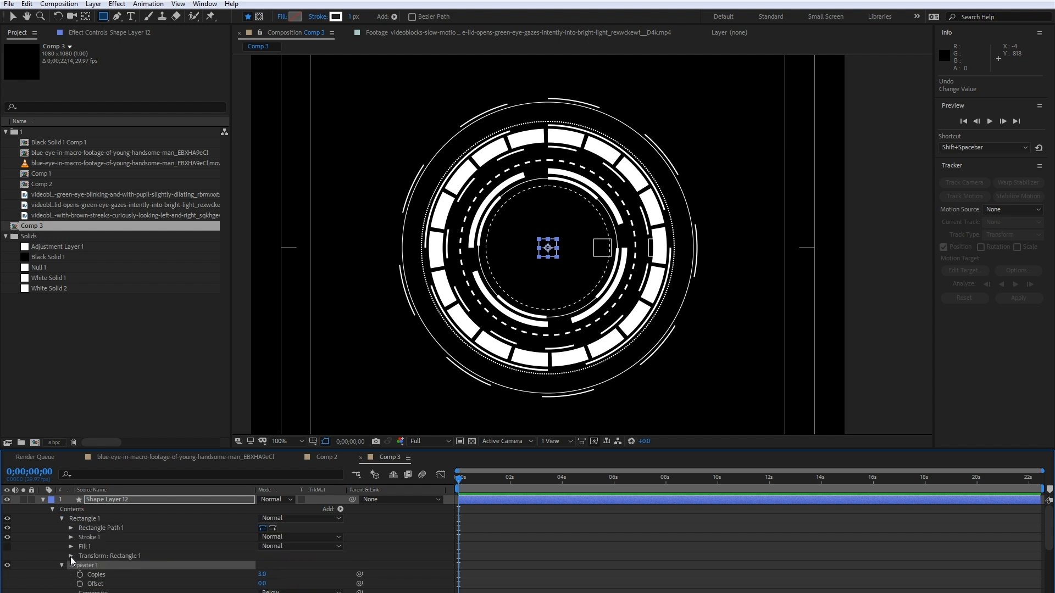
click(71, 556)
scroll(71, 555, down, 2)
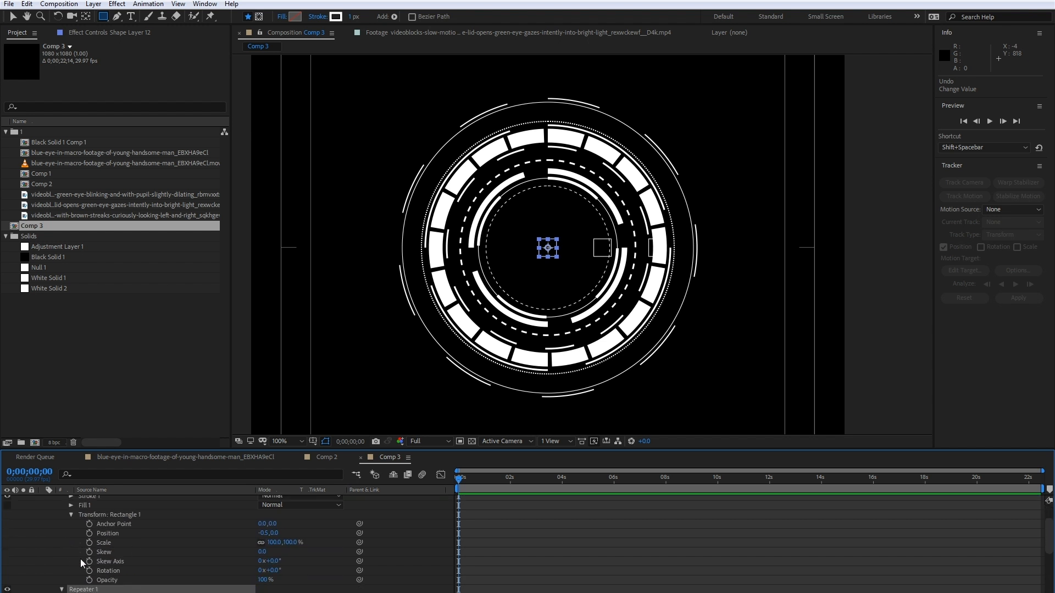
click(263, 533)
text(0)
key(Return)
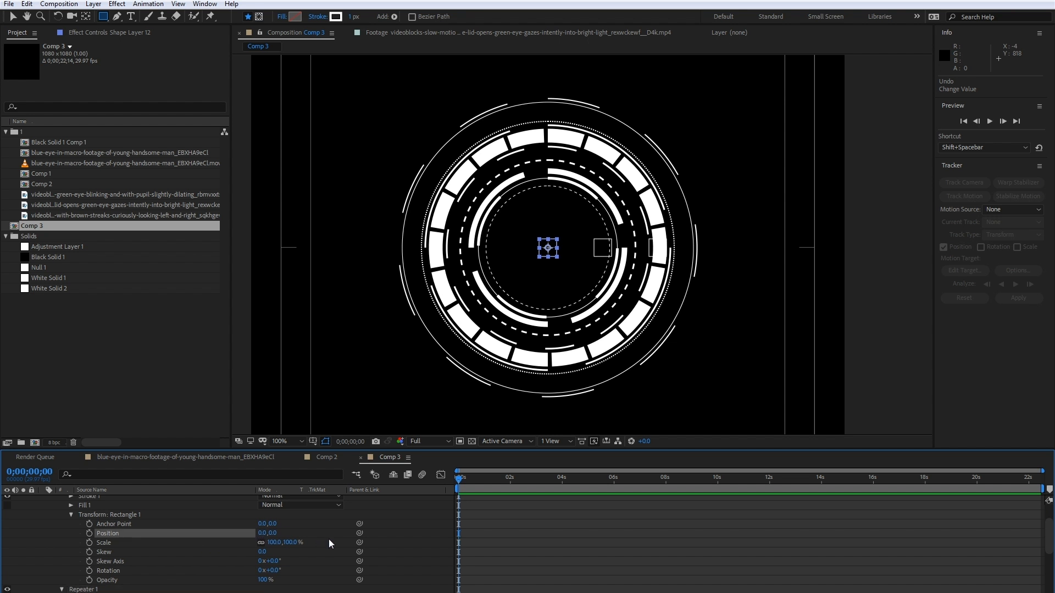
click(322, 524)
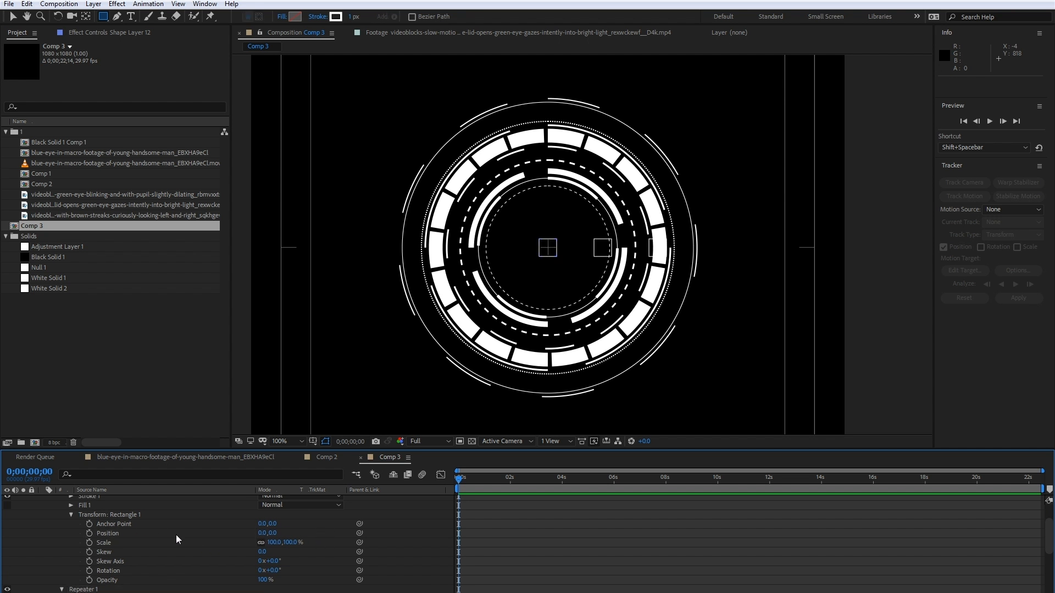
drag(264, 533, 421, 529)
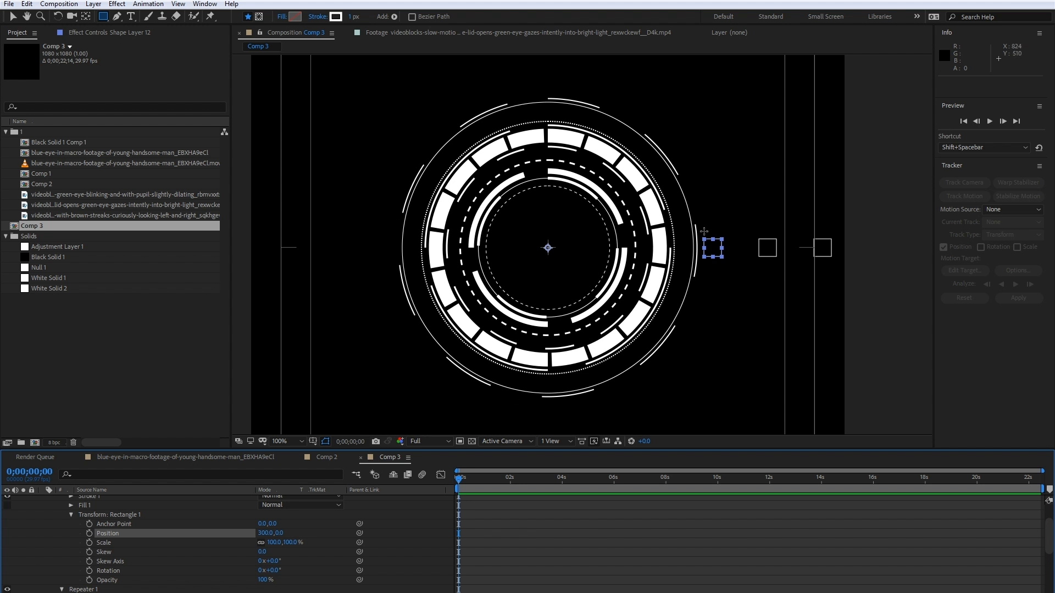
key(period)
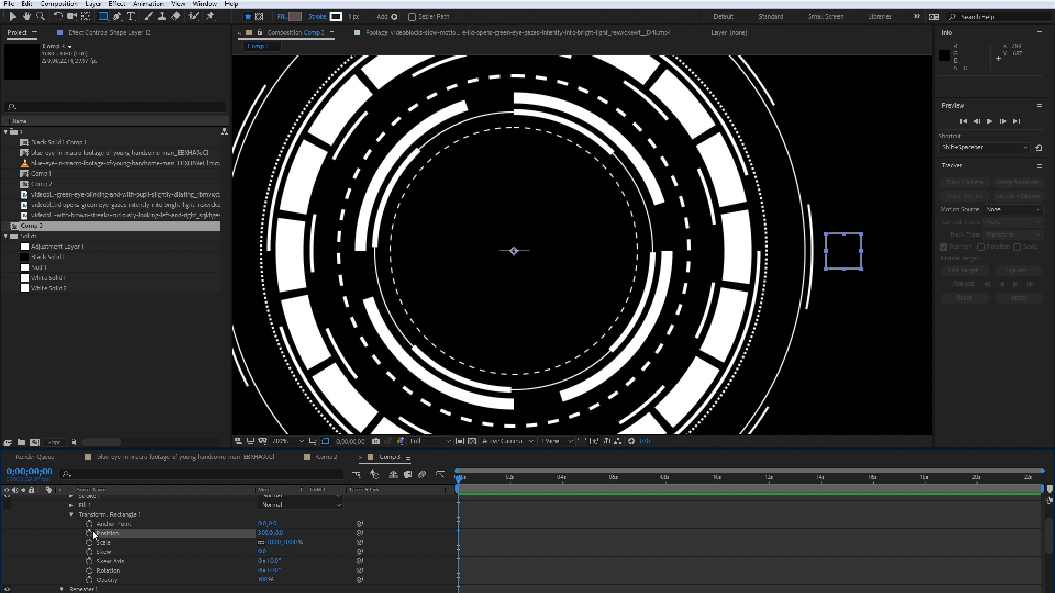
scroll(76, 552, down, 4)
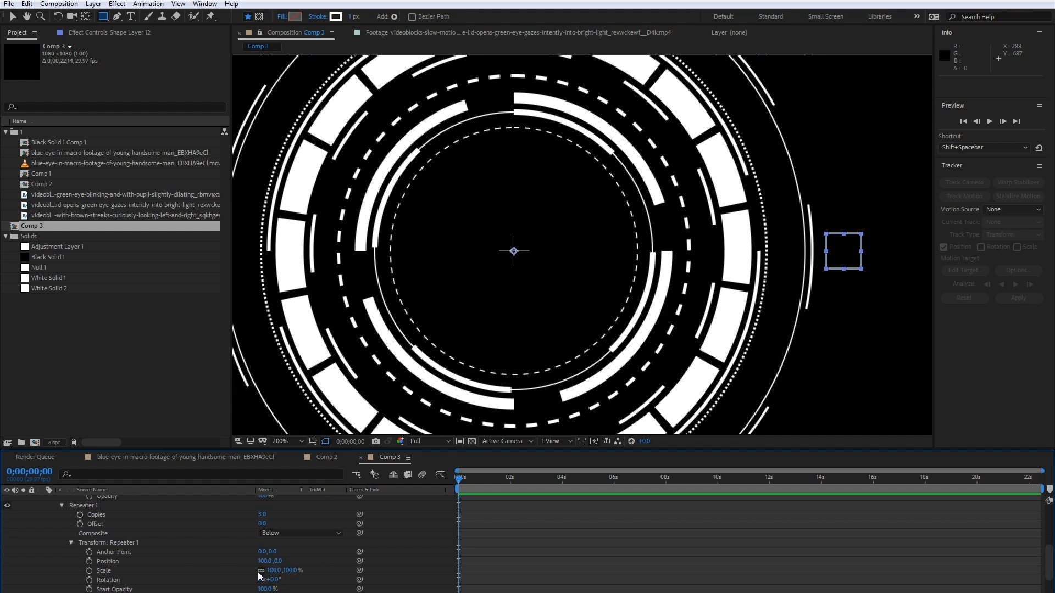
- Zero the horizontal position in Repeater 1's transform, raise its rotation to 2°, and check the reference in Comp 2
click(260, 561)
key(Return)
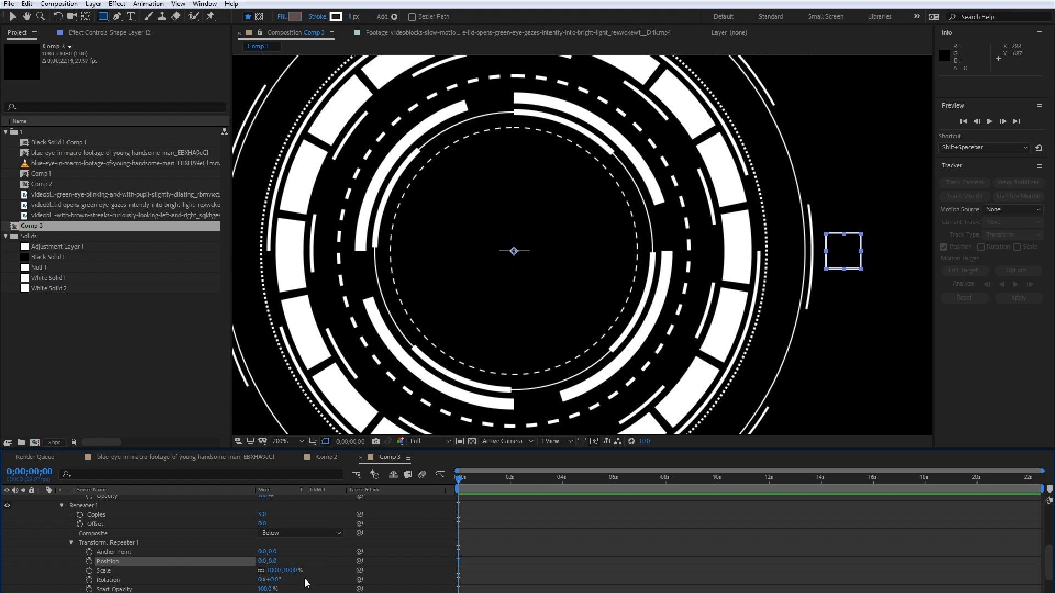
mouse_move(273, 580)
mouse_down()
mouse_move(285, 578)
mouse_move(258, 569)
mouse_up()
key(comma)
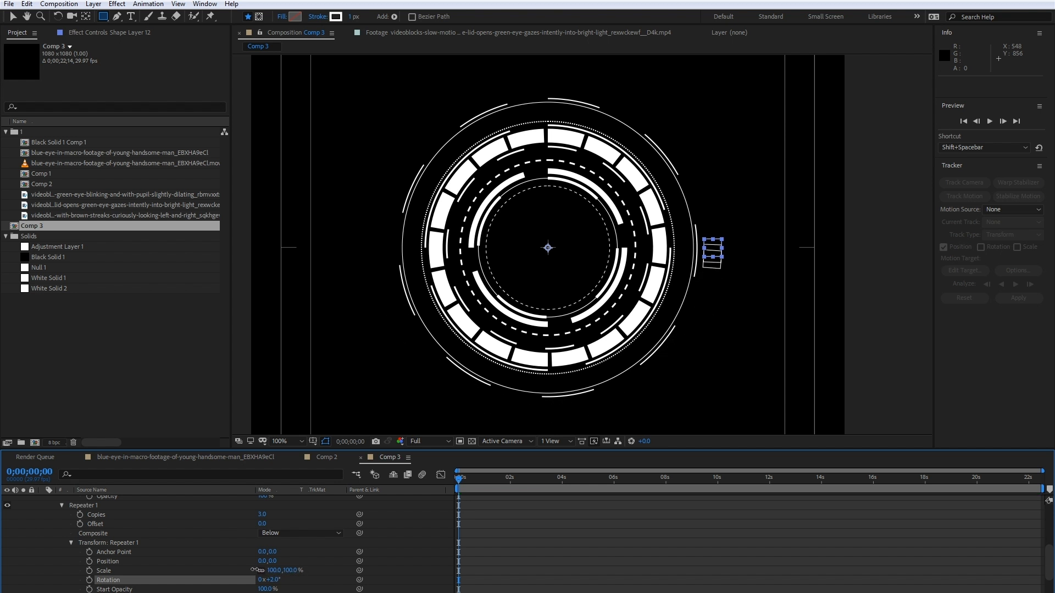
click(322, 456)
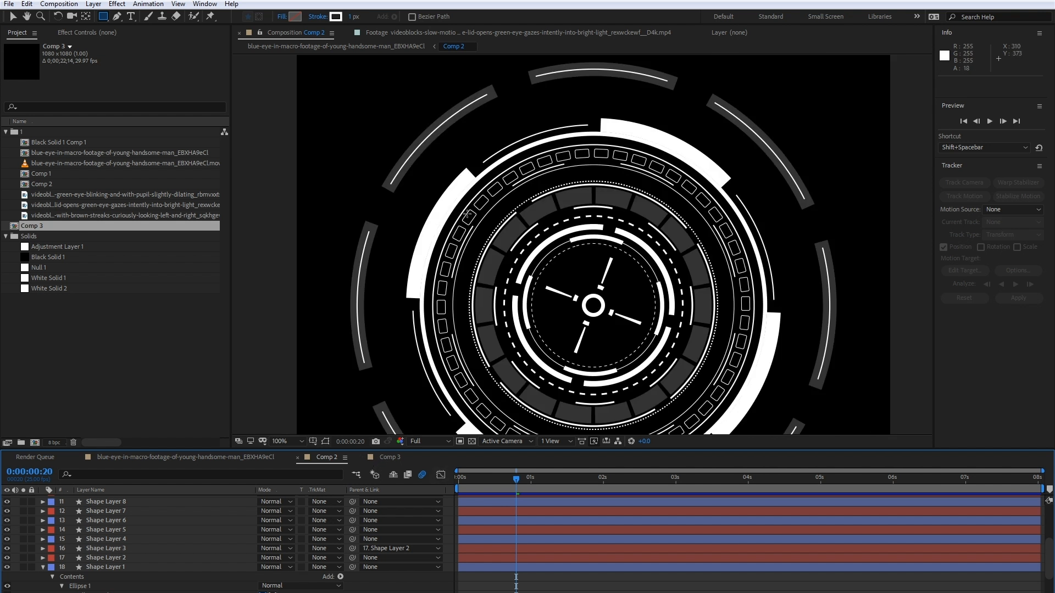
click(383, 458)
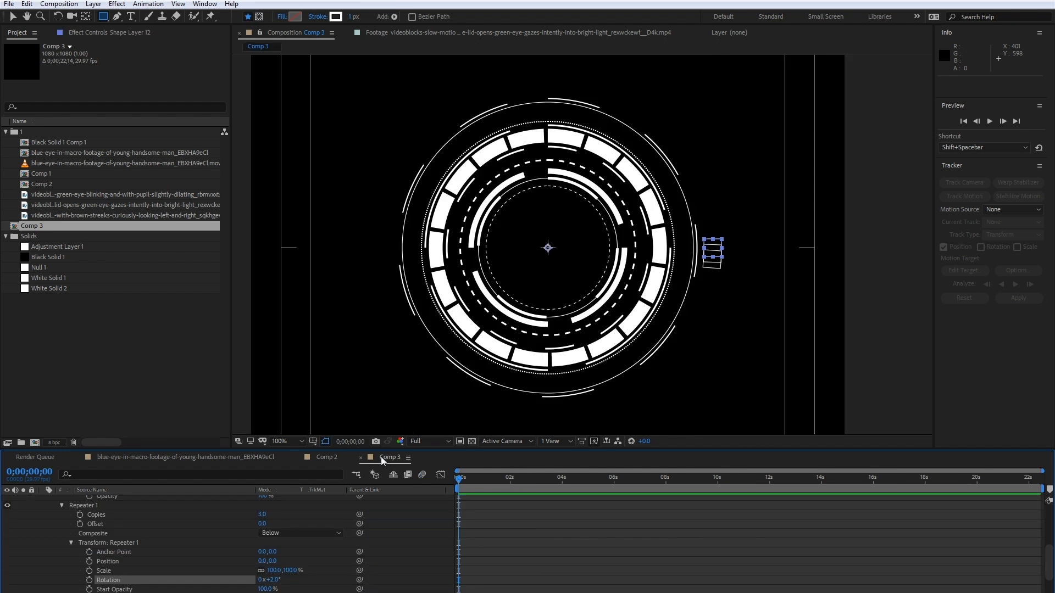
- Set Repeater 1's rotation to 10° and its copies to 36, forming a full ring of squares
key(period)
key(comma)
drag(275, 580, 281, 581)
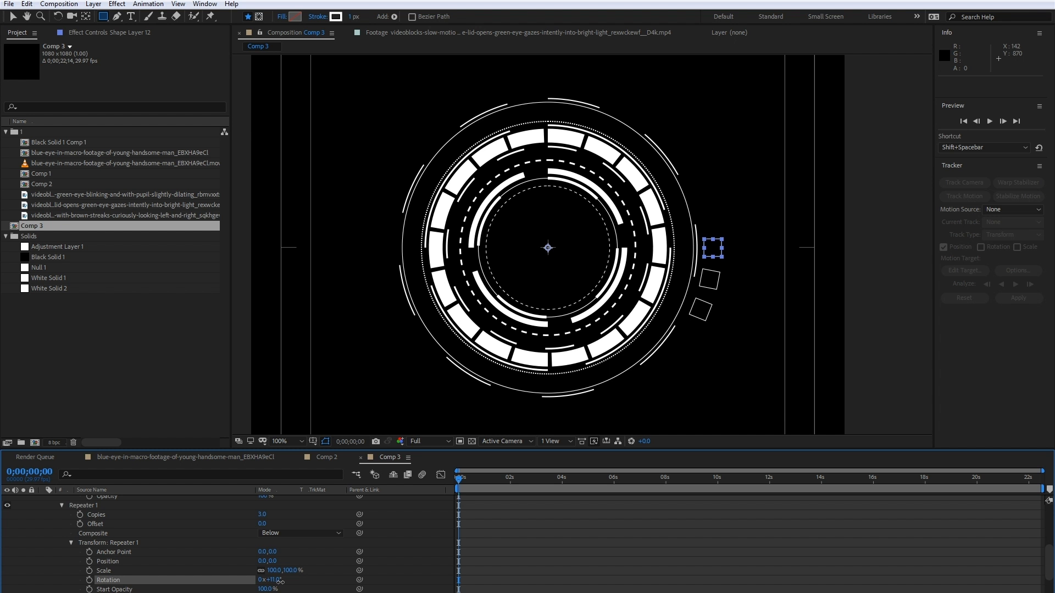
click(275, 580)
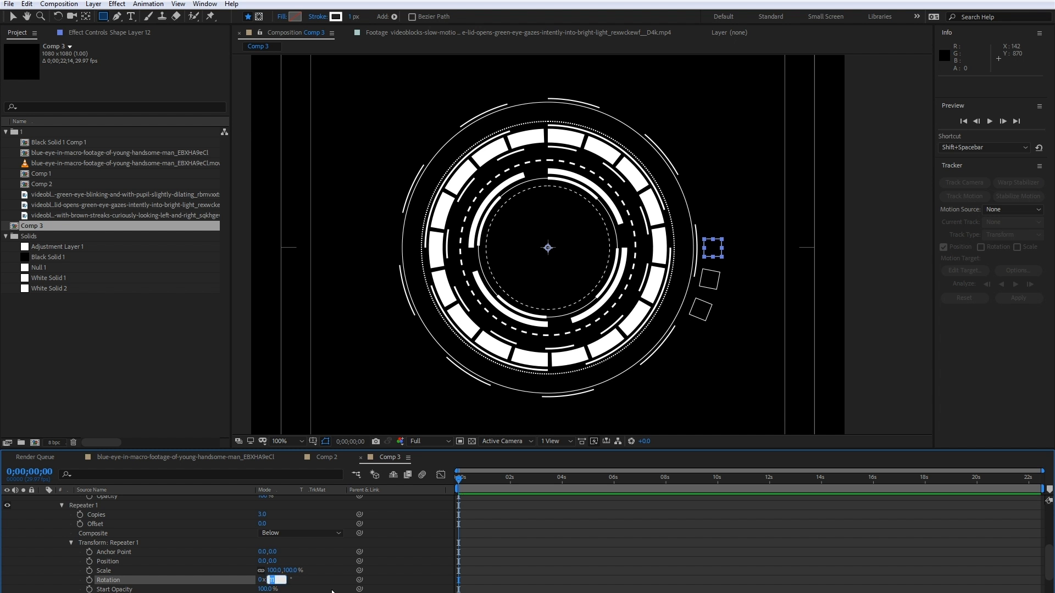
text(10)
key(Return)
click(263, 515)
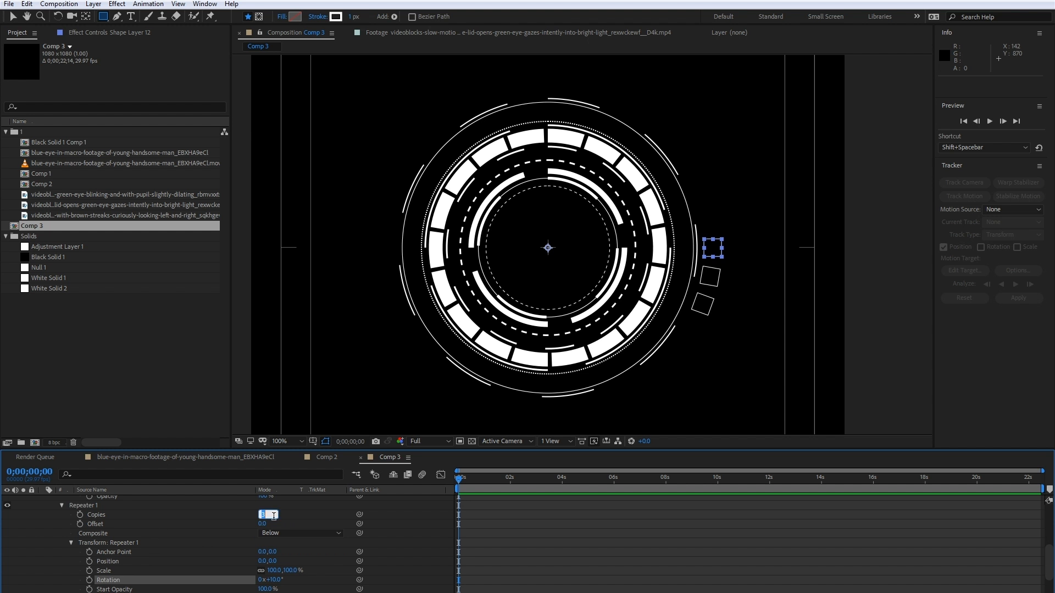
text(36)
key(Return)
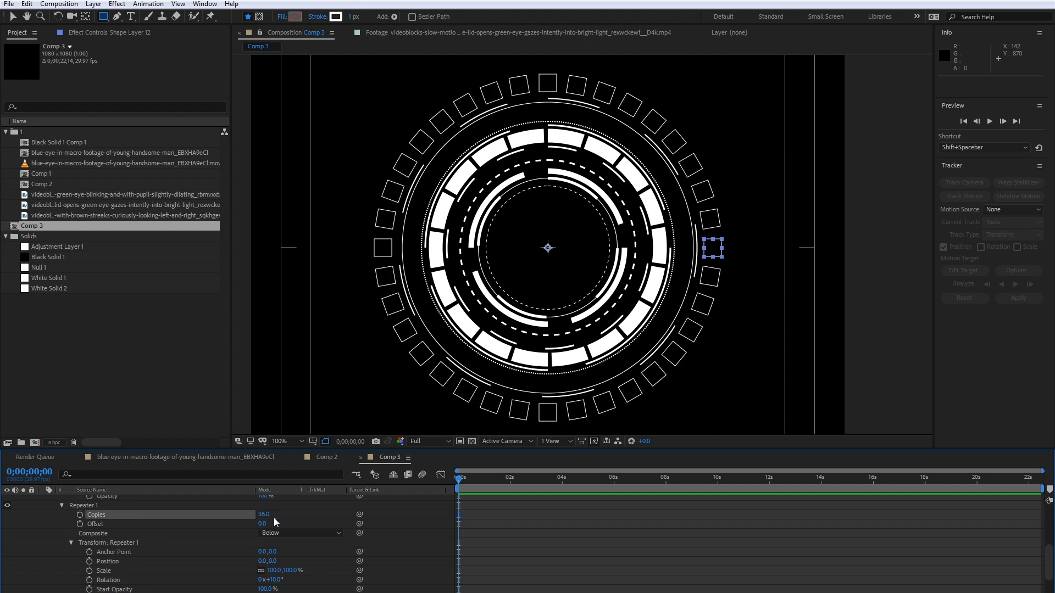
click(322, 552)
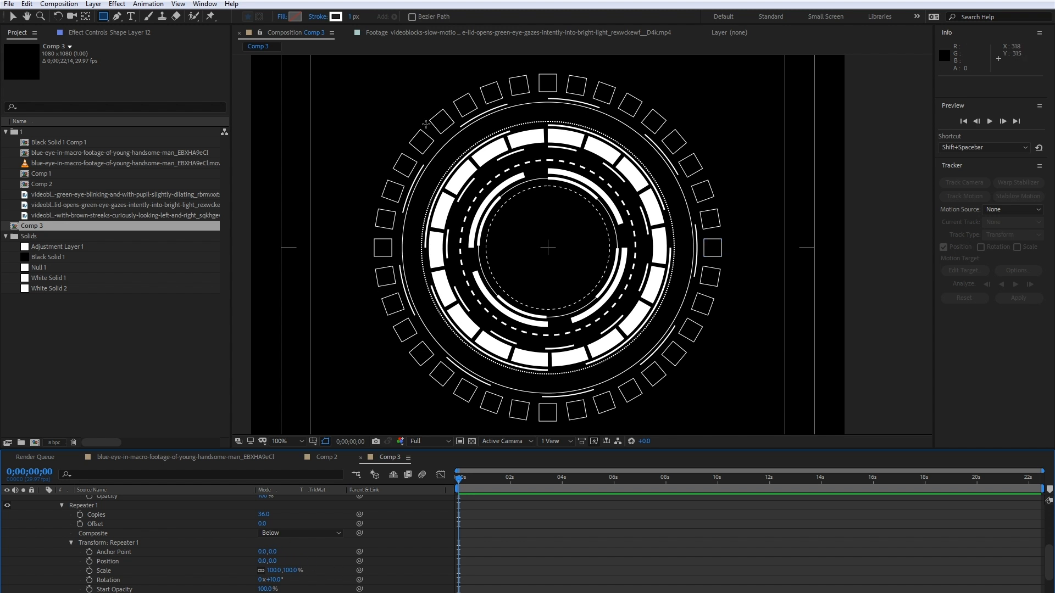
- Unlink the size proportions of Rectangle Path 1 in Shape Layer 12 and set its size to 20 by 40
scroll(114, 535, up, 4)
click(71, 528)
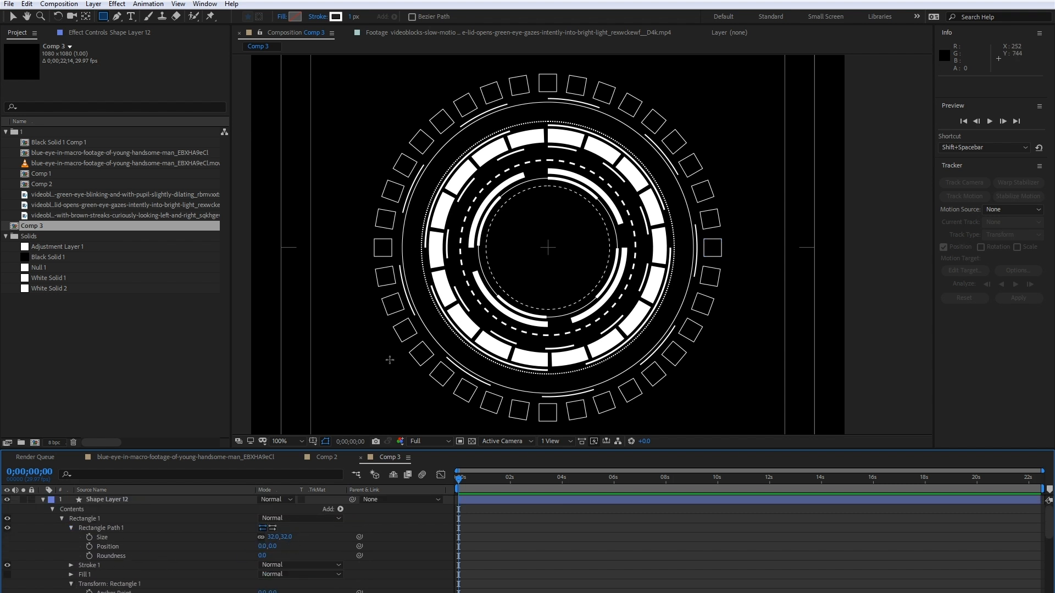
key(period)
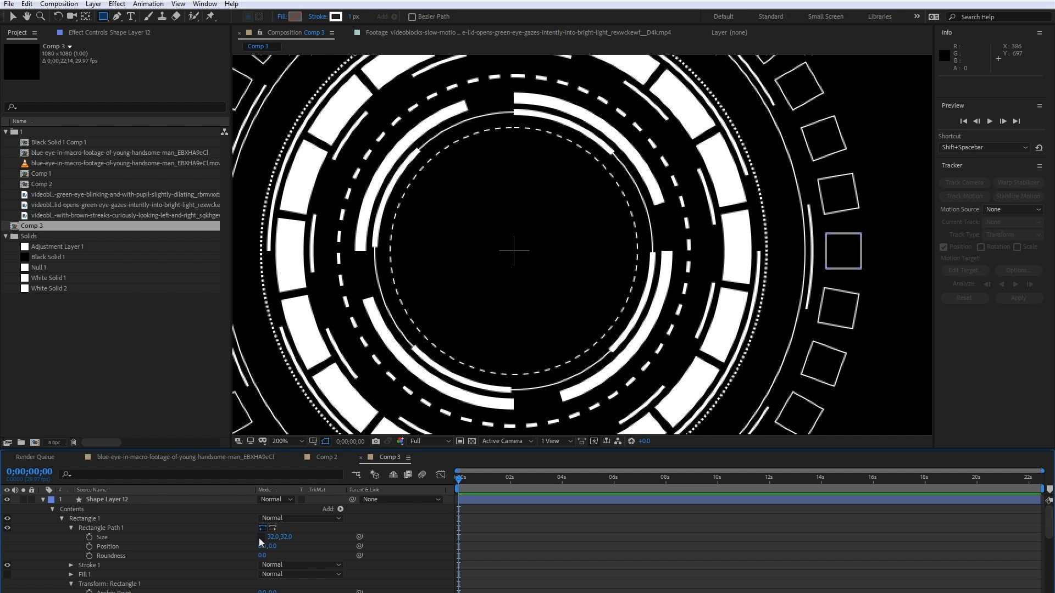
mouse_move(354, 204)
mouse_down()
mouse_move(412, 226)
mouse_move(487, 283)
mouse_up()
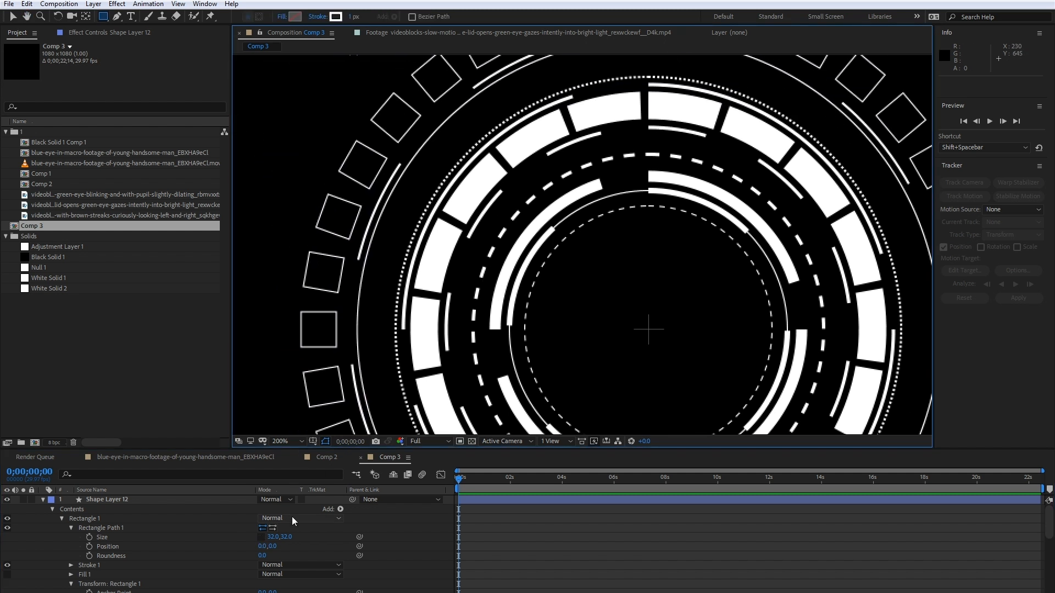
click(285, 537)
drag(284, 537, 267, 537)
key(ctrl+z)
click(272, 537)
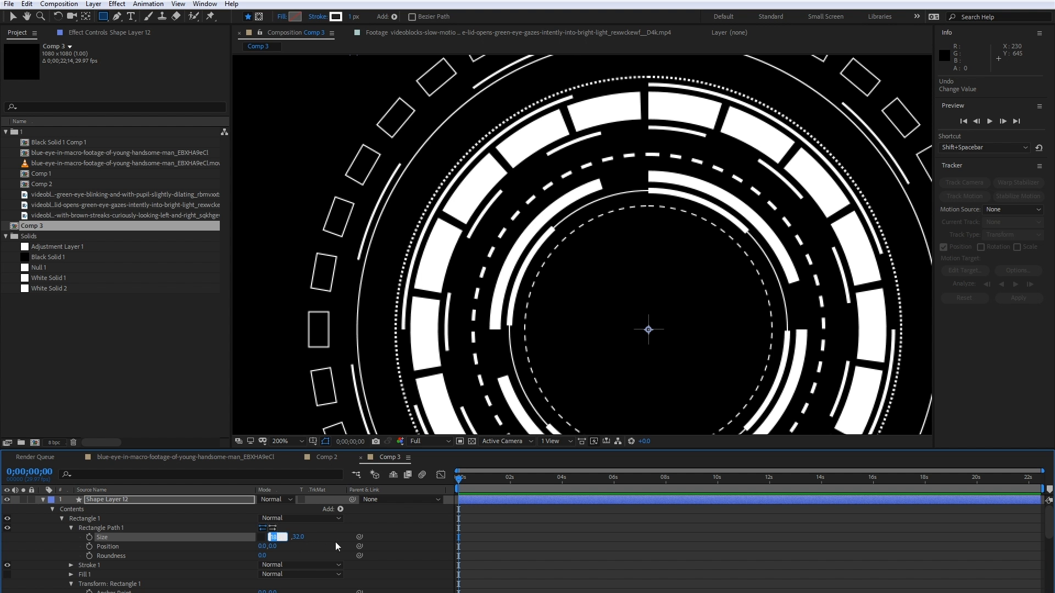
drag(284, 536, 263, 537)
click(287, 537)
text(40)
key(Return)
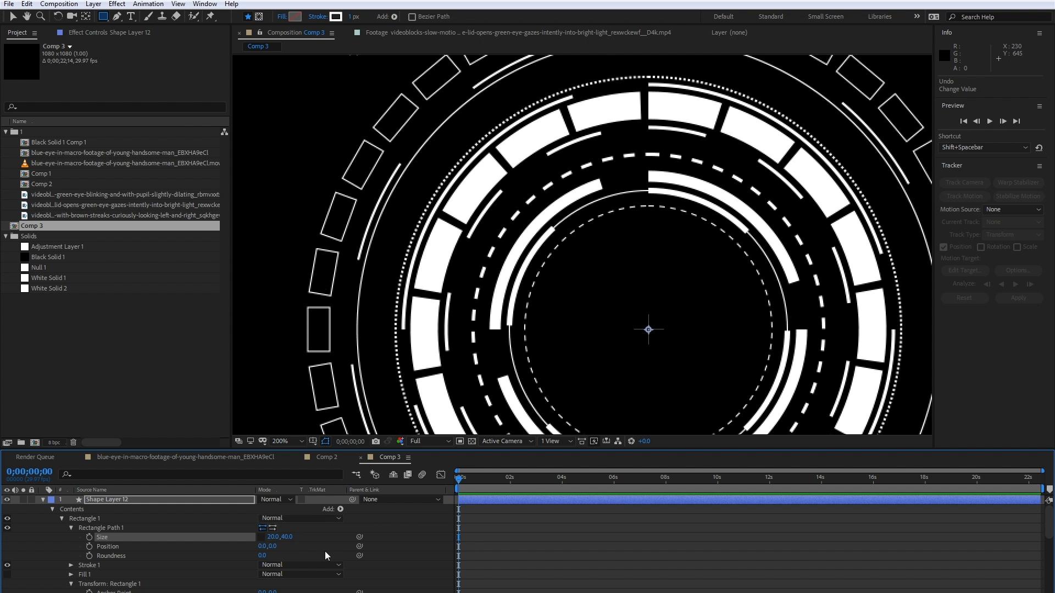
- Compare the rectangle ring with Comp 2, and reduce the horizontal position in Rectangle 1's transform to 288
scroll(394, 304, down, 2)
drag(417, 327, 377, 302)
click(328, 457)
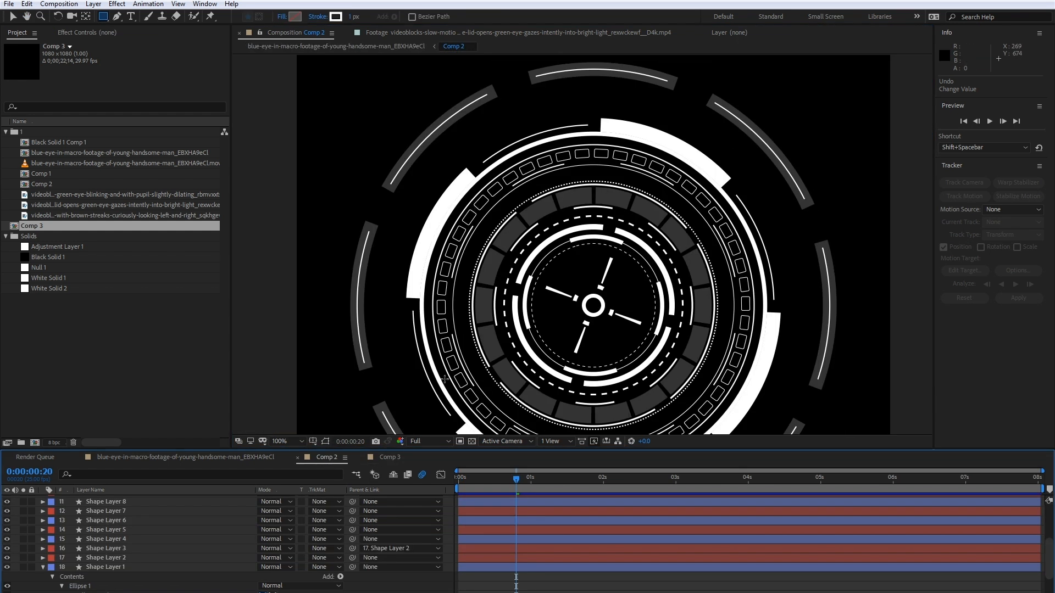
click(391, 457)
scroll(489, 111, up, 4)
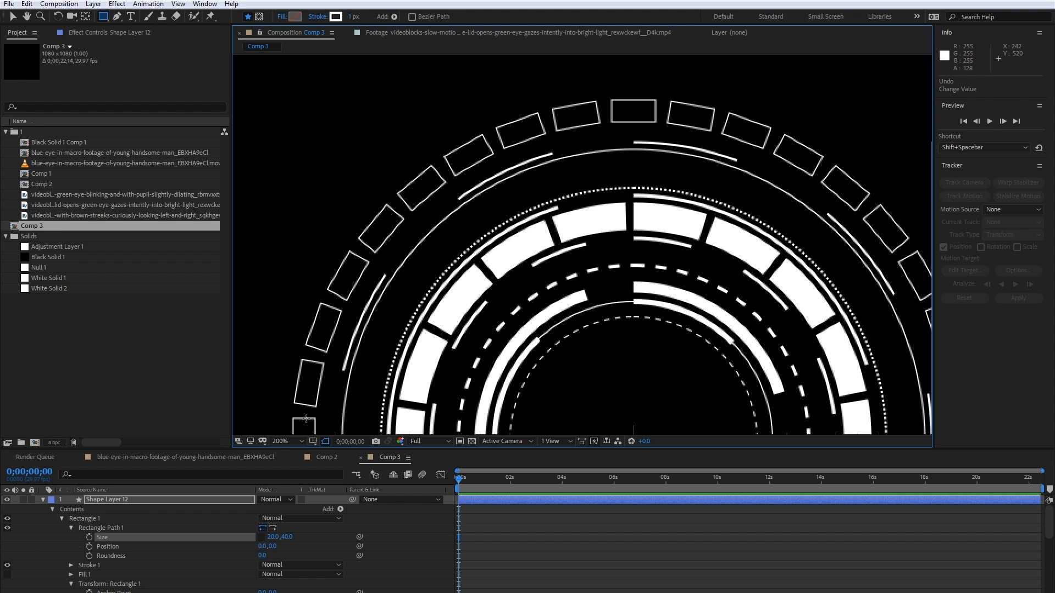
scroll(93, 588, down, 1)
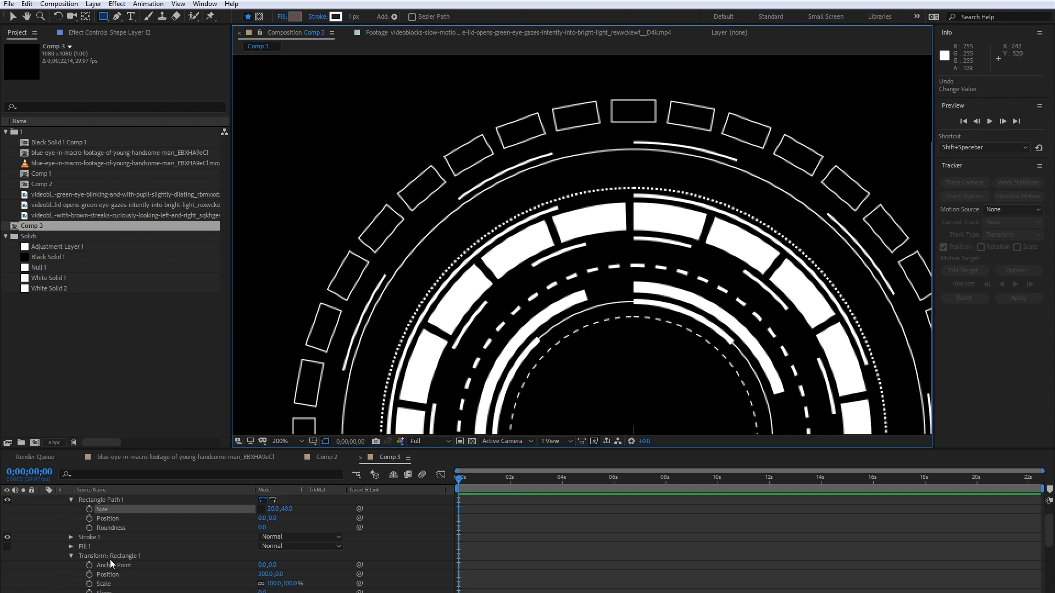
drag(270, 574, 265, 574)
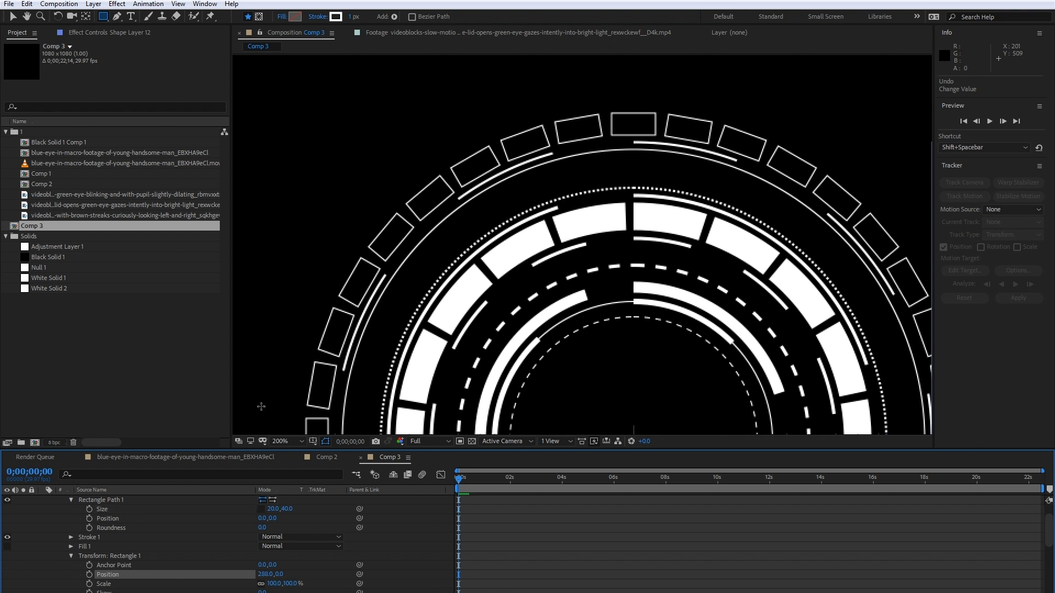
scroll(422, 385, down, 1)
key(space)
drag(424, 386, 337, 303)
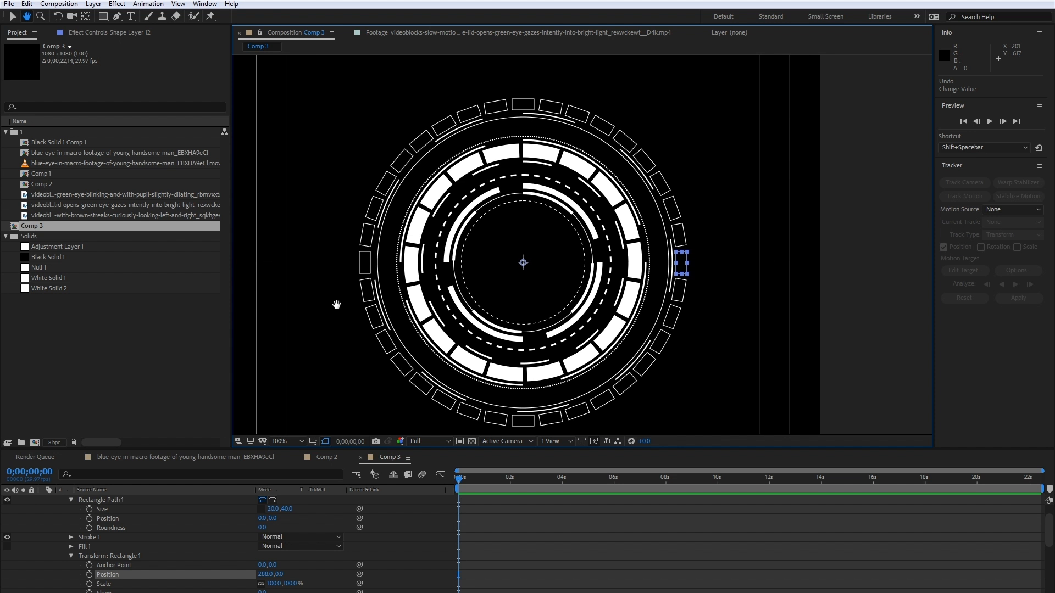
- Set the roundness of Rectangle Path 1 to 5 to soften the corners of the repeated rectangles
scroll(381, 151, up, 1)
key(space)
drag(323, 160, 449, 253)
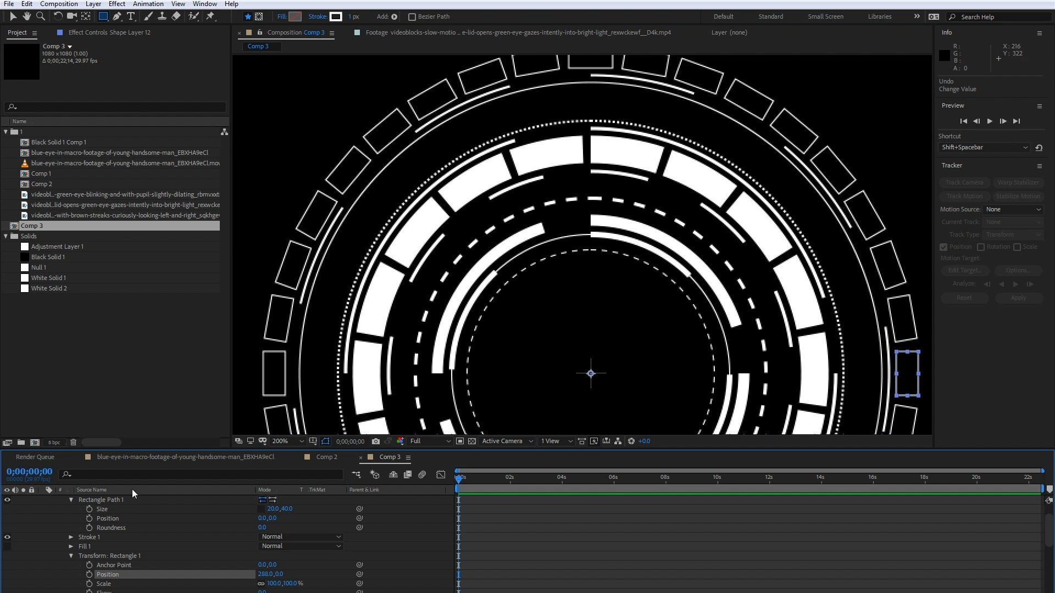
scroll(118, 533, up, 2)
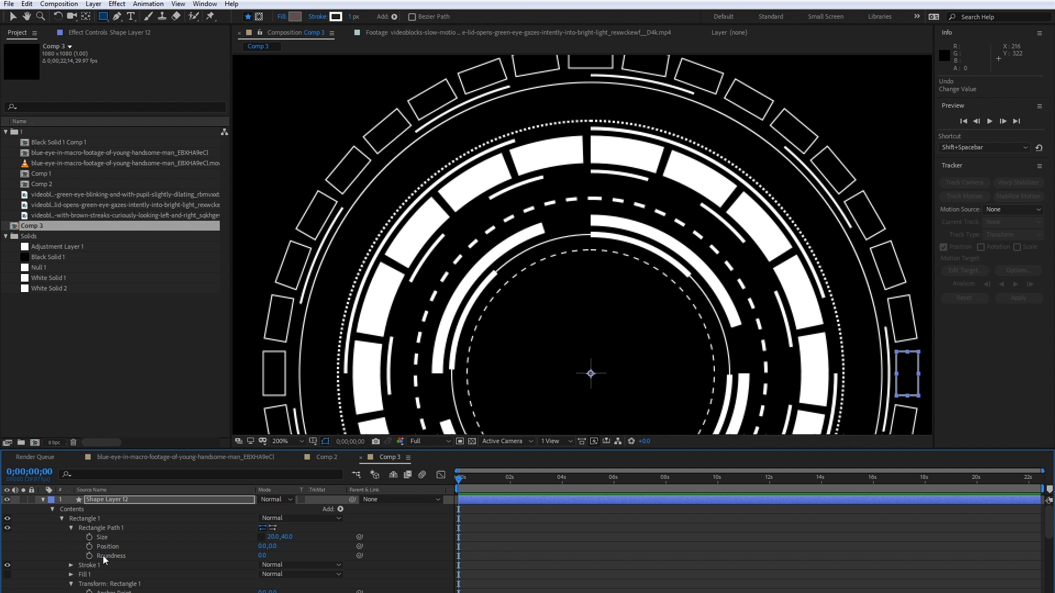
drag(260, 558, 262, 555)
click(298, 549)
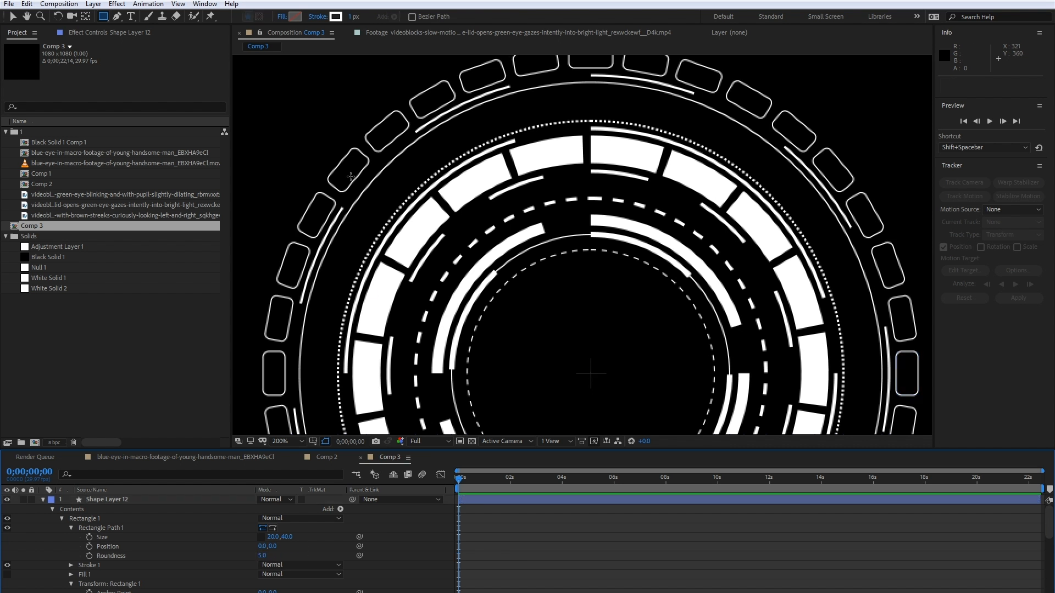
key(comma)
drag(541, 304, 460, 217)
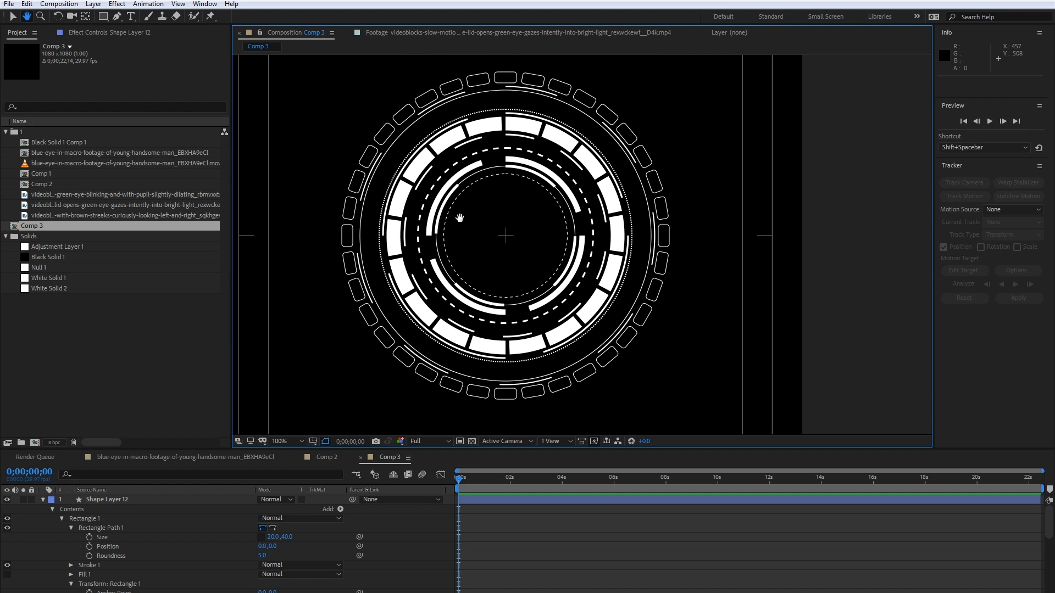
- Check Comp 2, collapse Shape Layer 12, duplicate the thin circle on Shape Layer 10 and move the copy to the top of the layer stack
key(q)
click(327, 457)
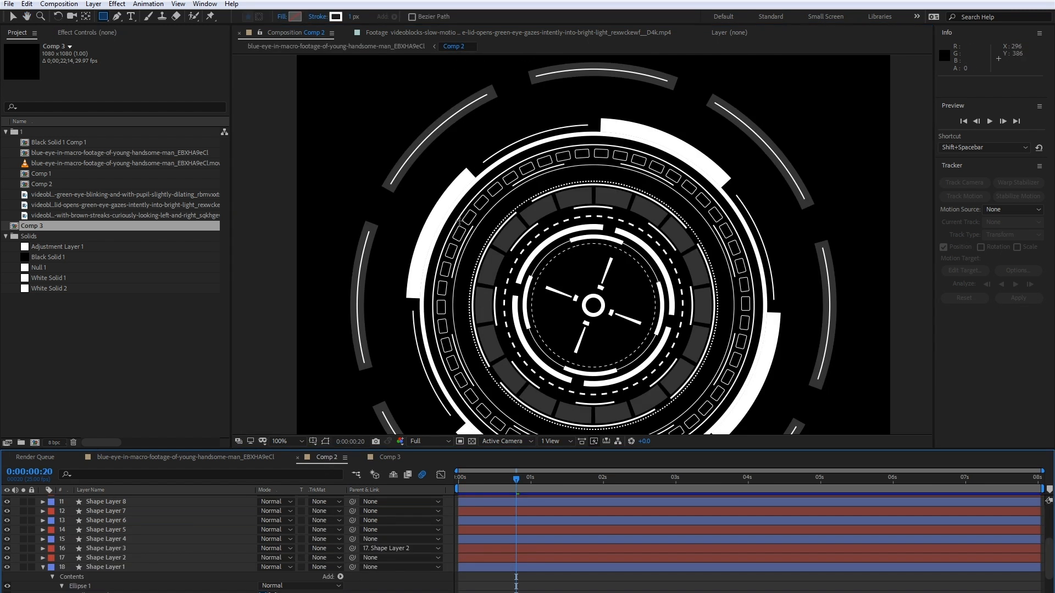
click(390, 458)
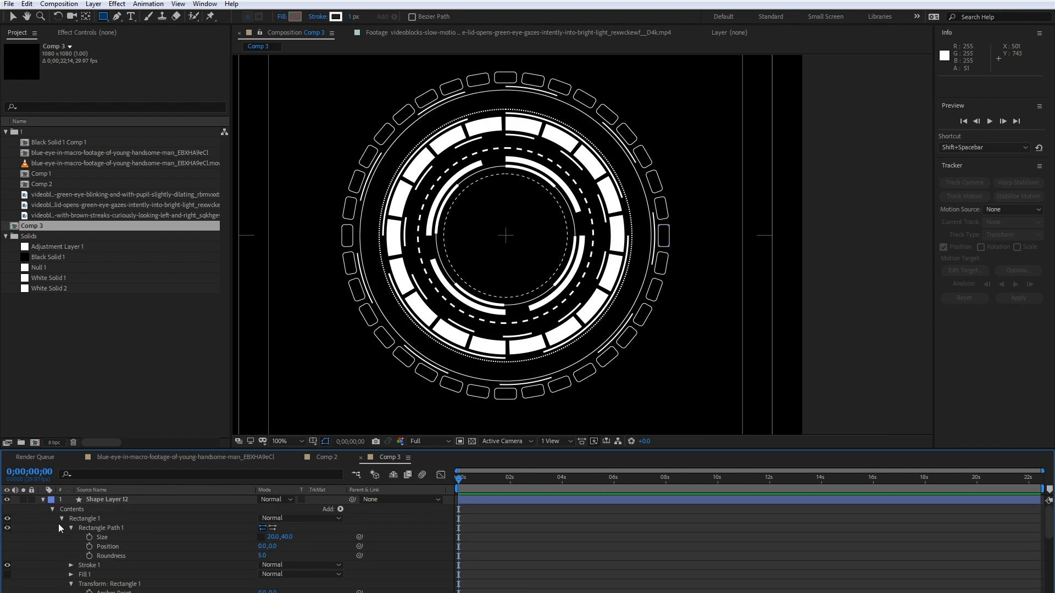
click(43, 501)
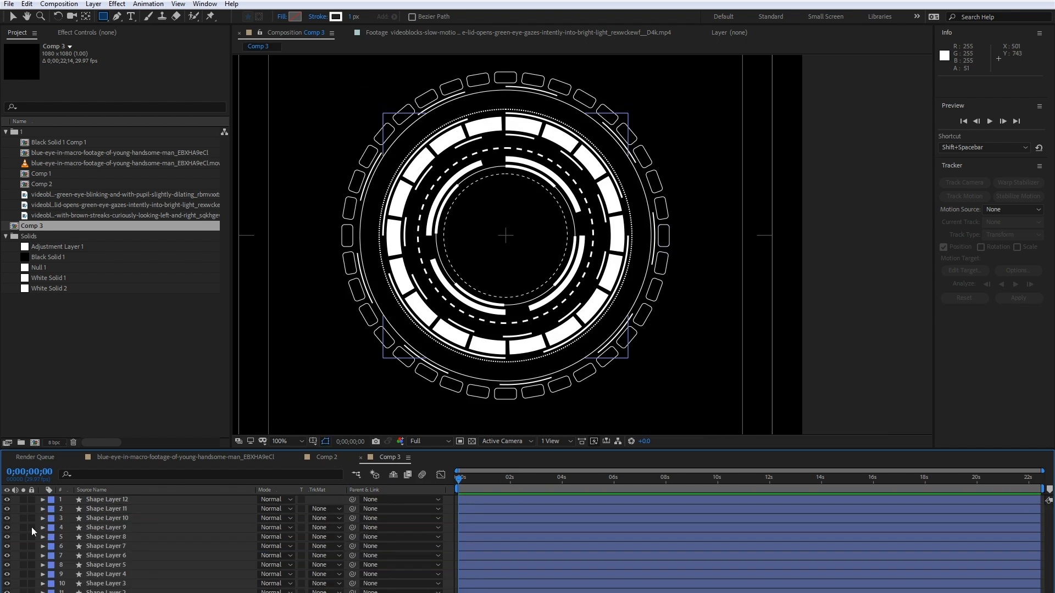
click(119, 509)
click(124, 517)
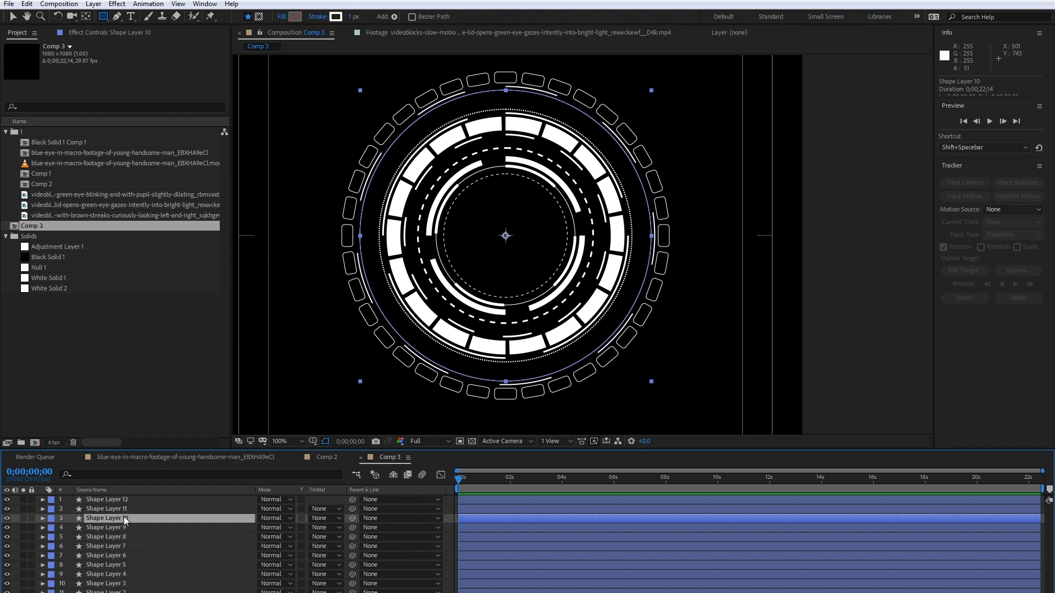
key(ctrl+d)
drag(111, 519, 113, 499)
- Give the outermost duplicated ellipse around the rectangle ring a 7.5 px stroke, and compare it with the thick arcs in Comp 2
click(42, 499)
click(53, 509)
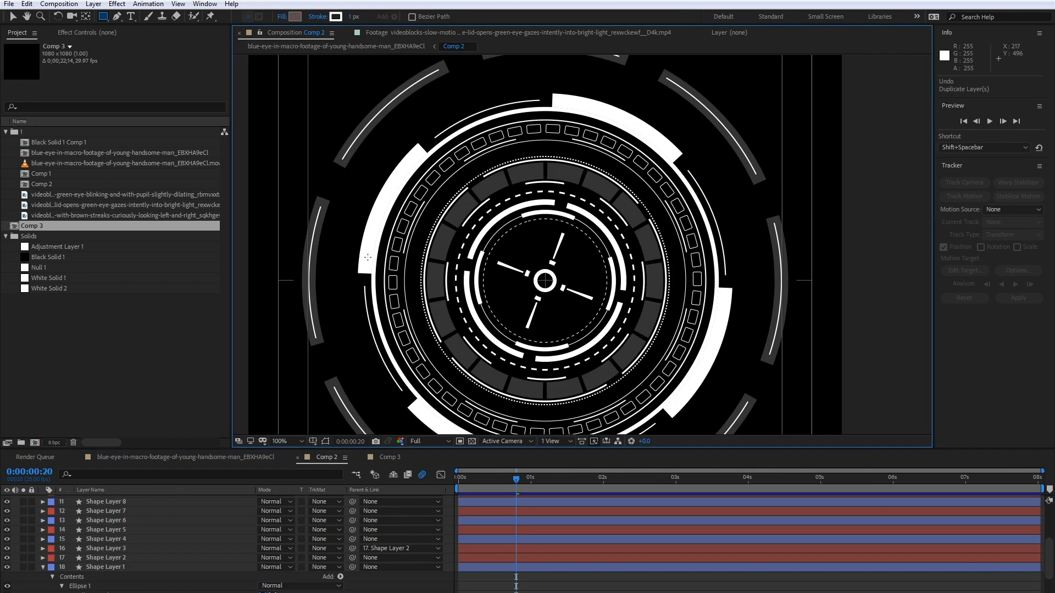
key(h)
drag(367, 257, 358, 226)
key(q)
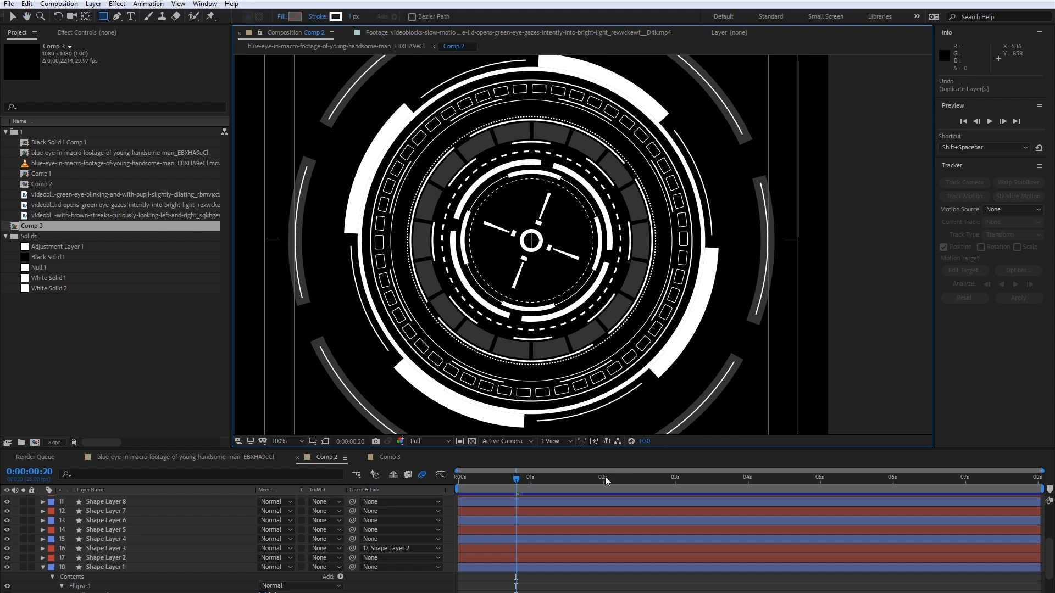
click(390, 457)
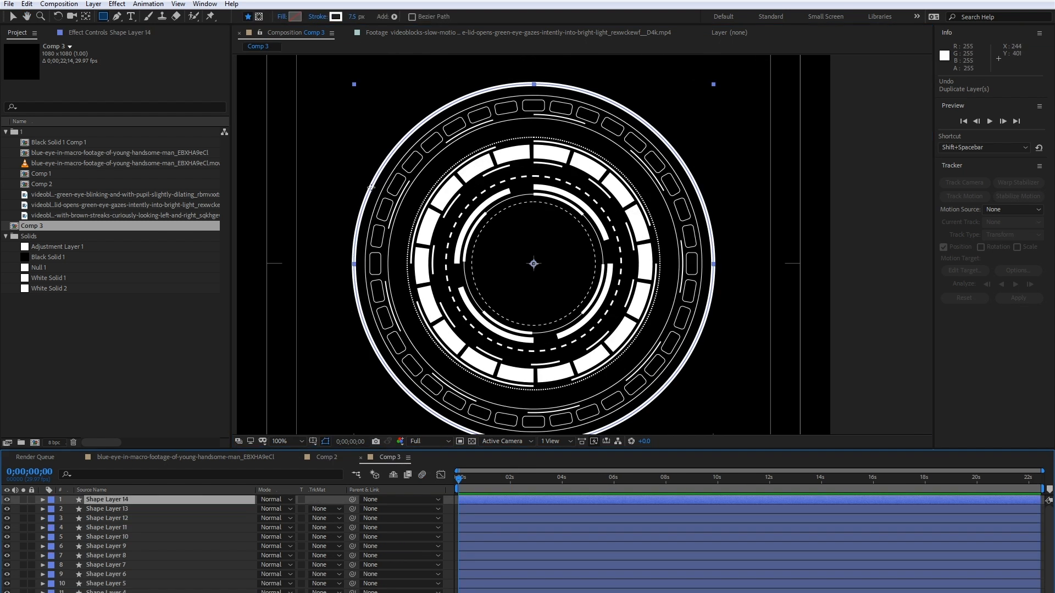
key(ctrl+shift+h)
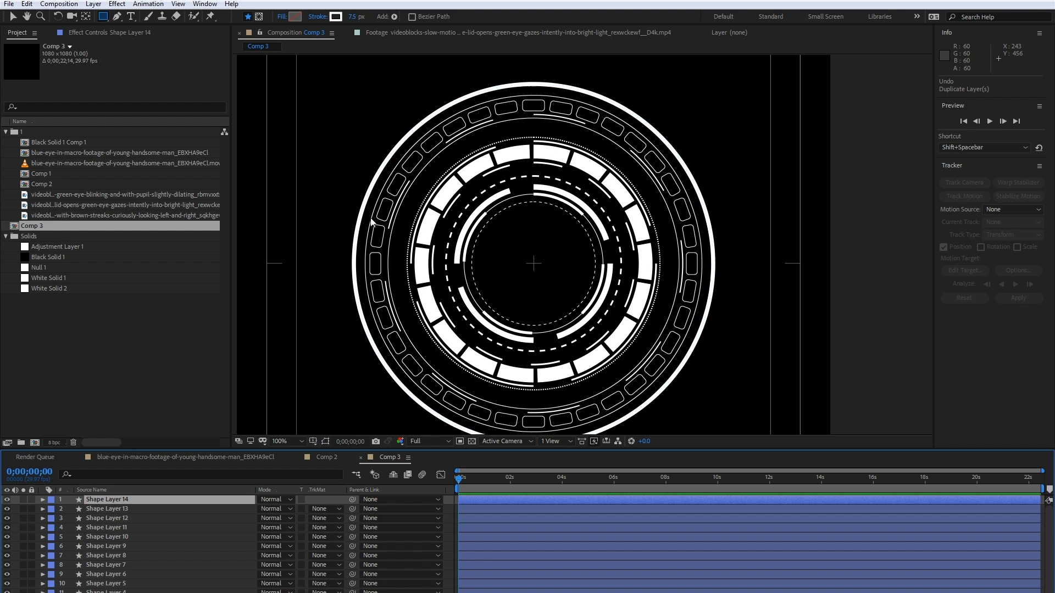
click(332, 459)
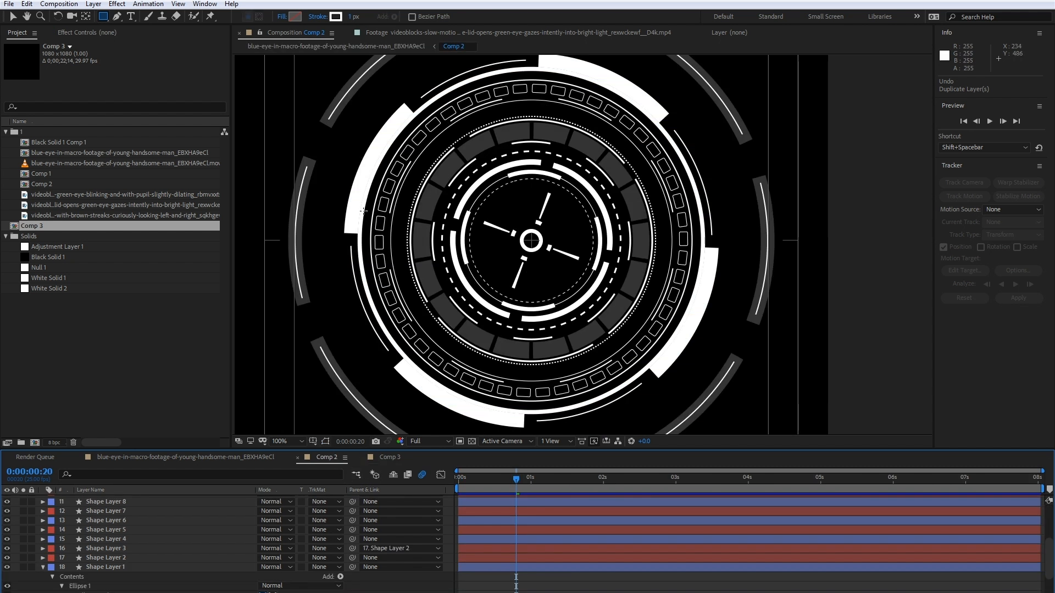
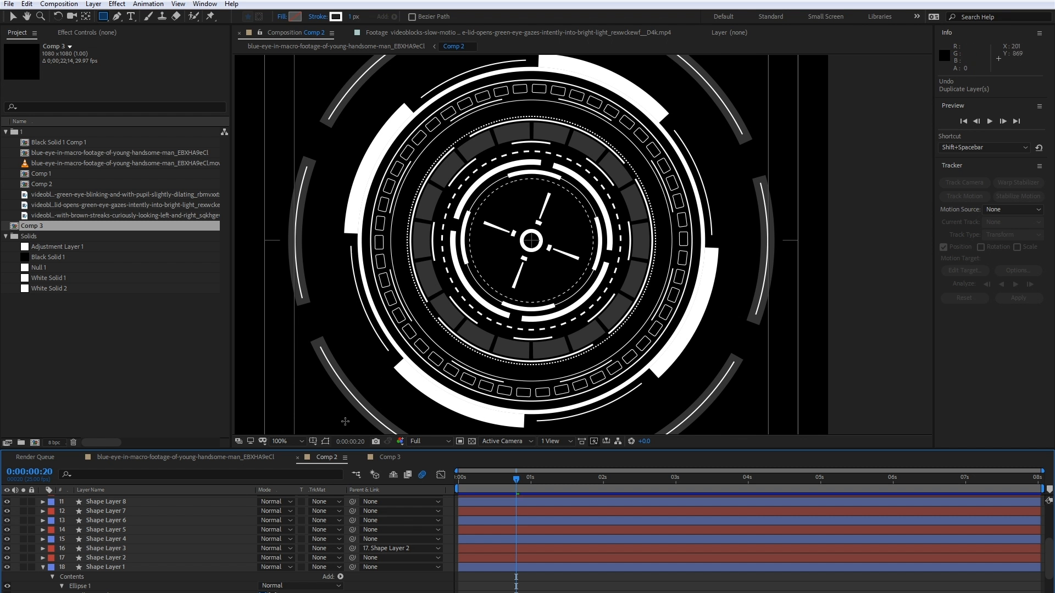
- Return from the Comp 2 reference to Comp 3
click(391, 458)
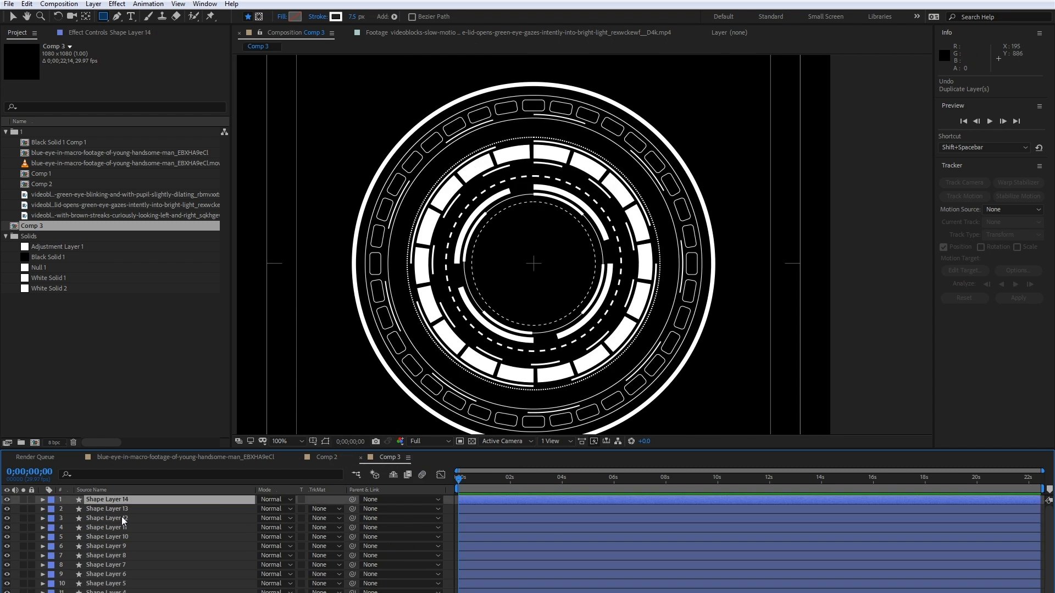
click(122, 501)
click(44, 500)
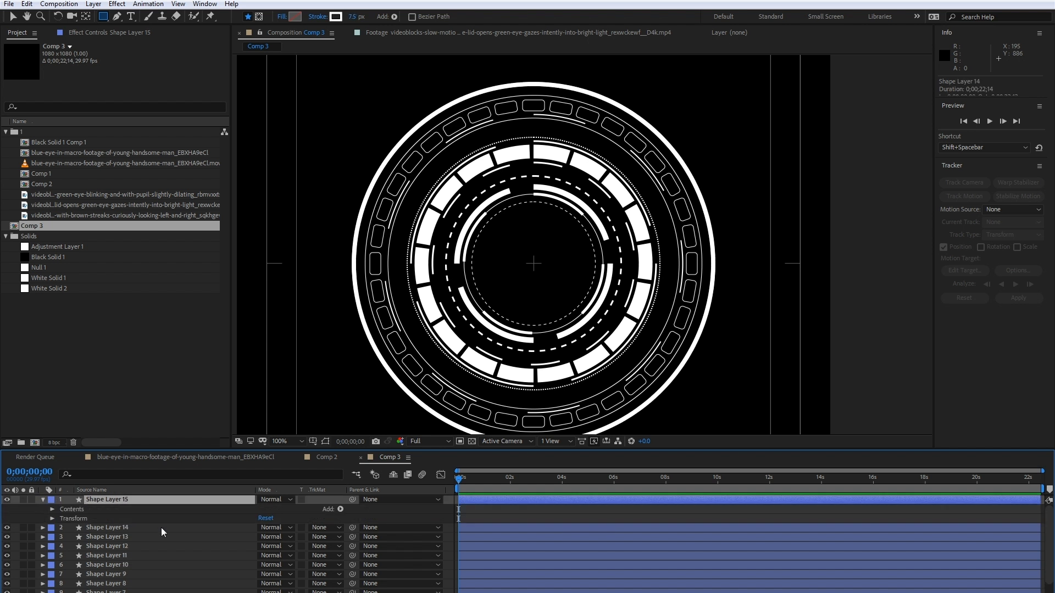
click(56, 510)
click(51, 510)
key(ctrl+z)
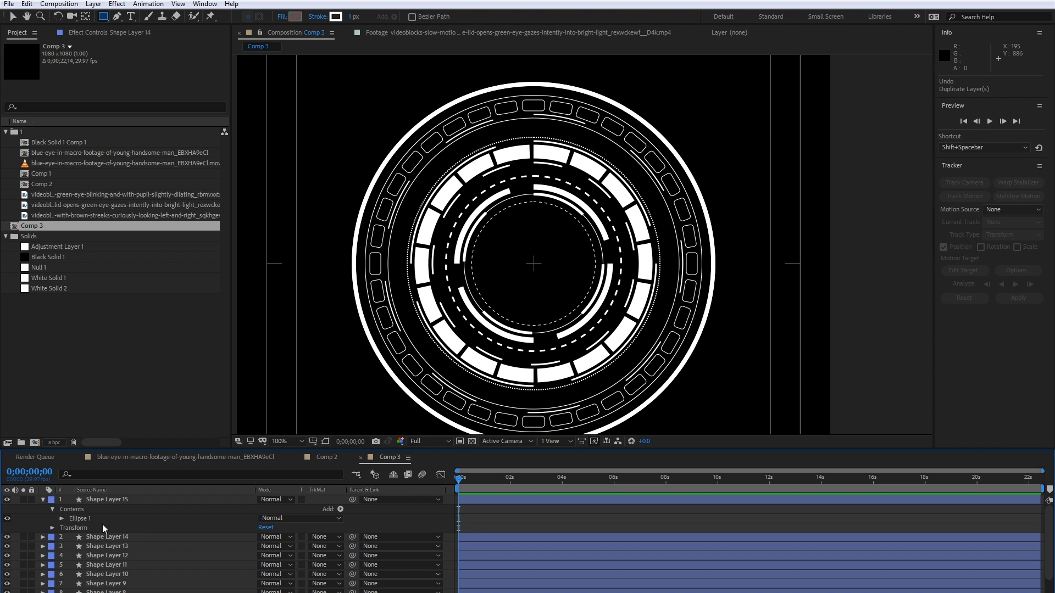
key(ctrl+z)
- Toggle the visibility of the top two shape layers to check which ring each one holds
click(7, 499)
click(7, 509)
click(6, 508)
click(6, 499)
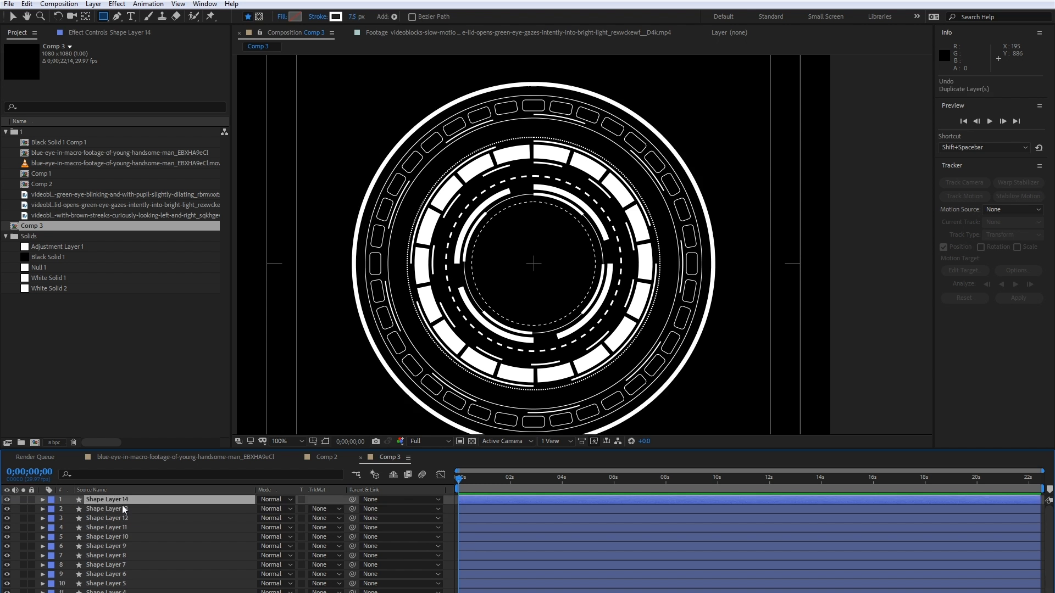
- Duplicate the 7.5 px ring on Shape Layer 14 and add Trim Paths to the copy
click(43, 500)
click(52, 509)
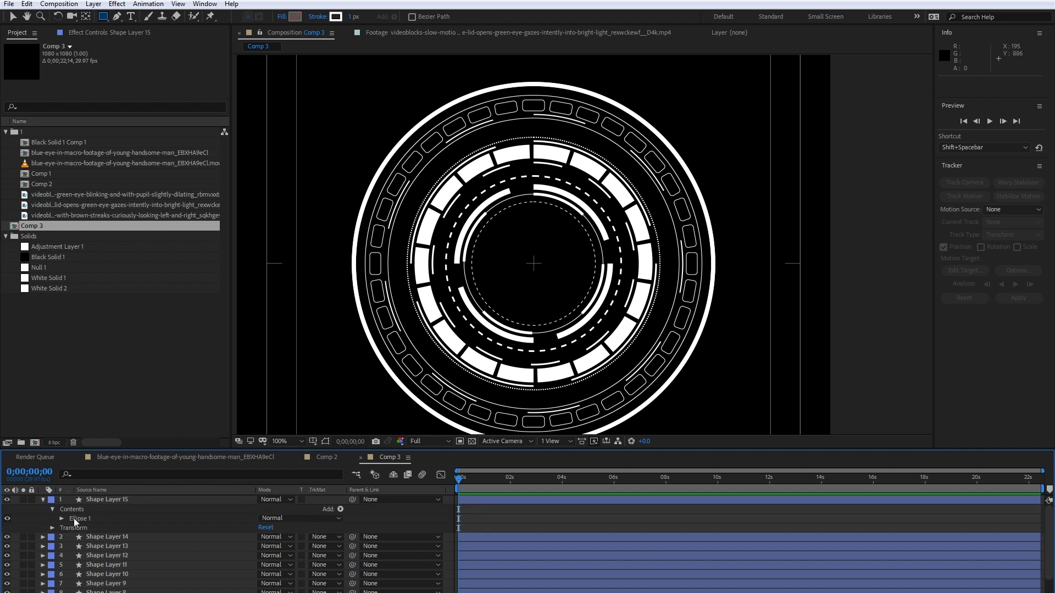
click(341, 509)
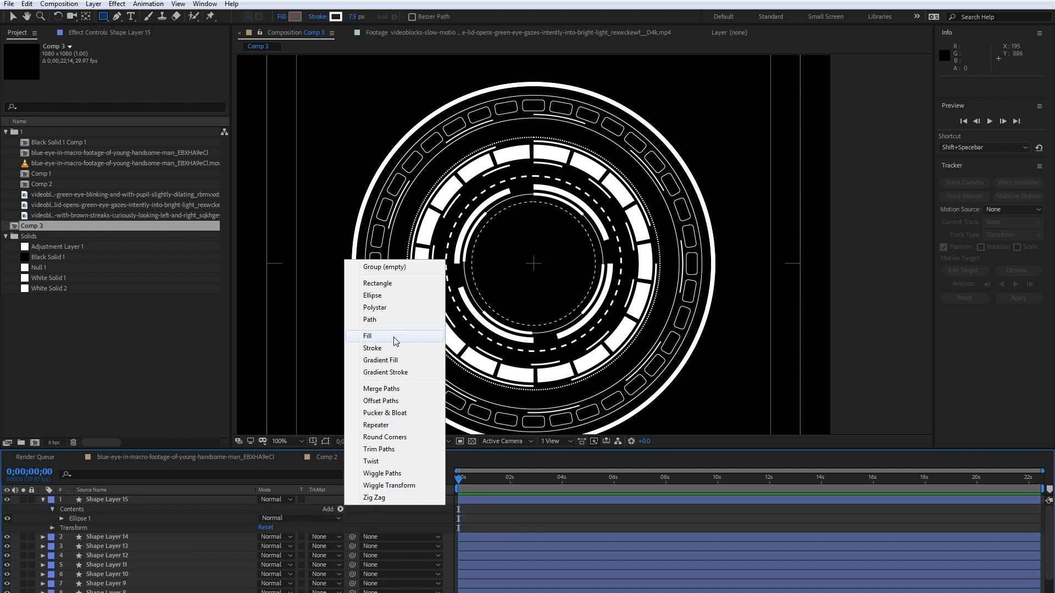
click(403, 449)
- Thicken the copied ring on Shape Layer 15 to a stroke width of 20, trying 15 first
click(63, 519)
scroll(81, 520, down, 2)
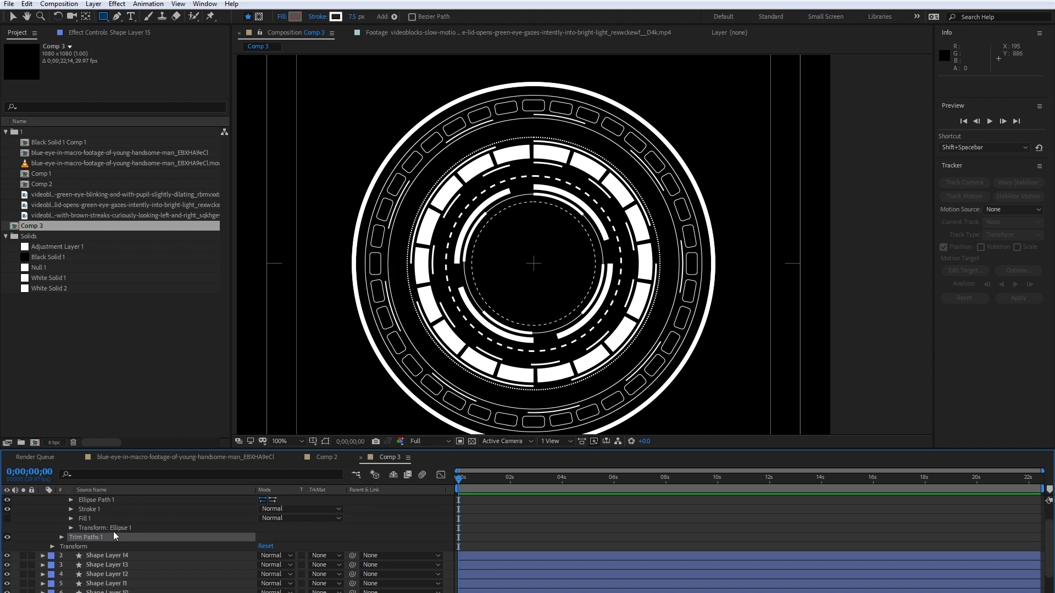
click(72, 509)
click(262, 547)
text(15)
key(Return)
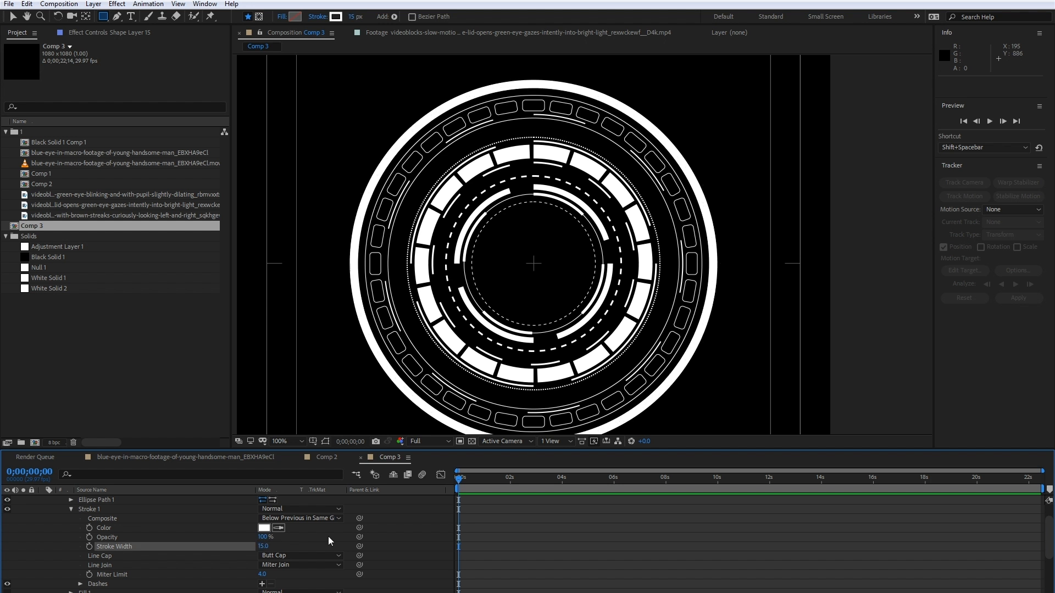
click(262, 546)
text(20)
key(Return)
scroll(134, 555, up, 1)
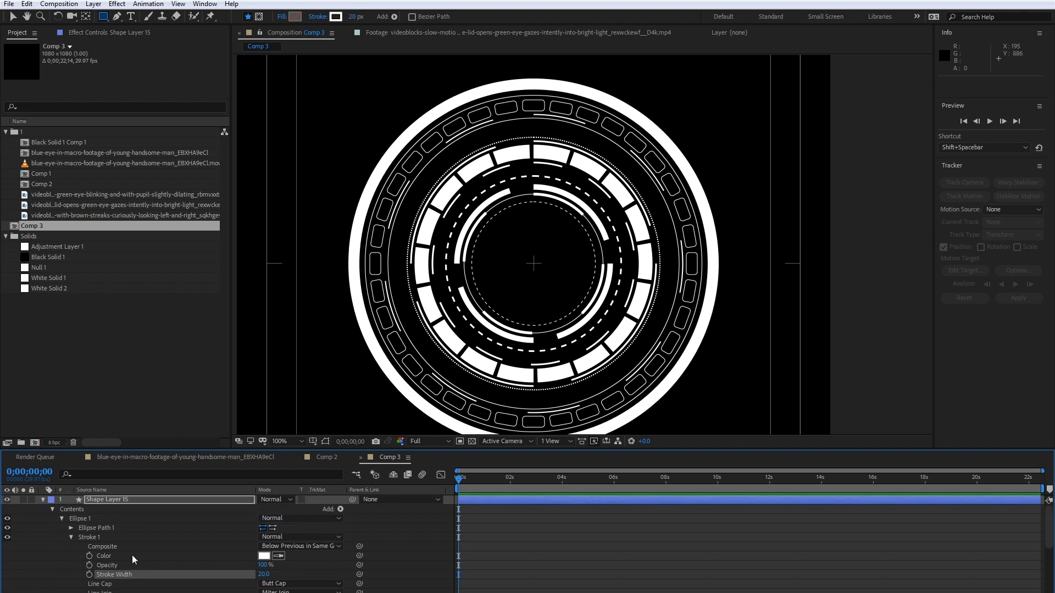
click(71, 537)
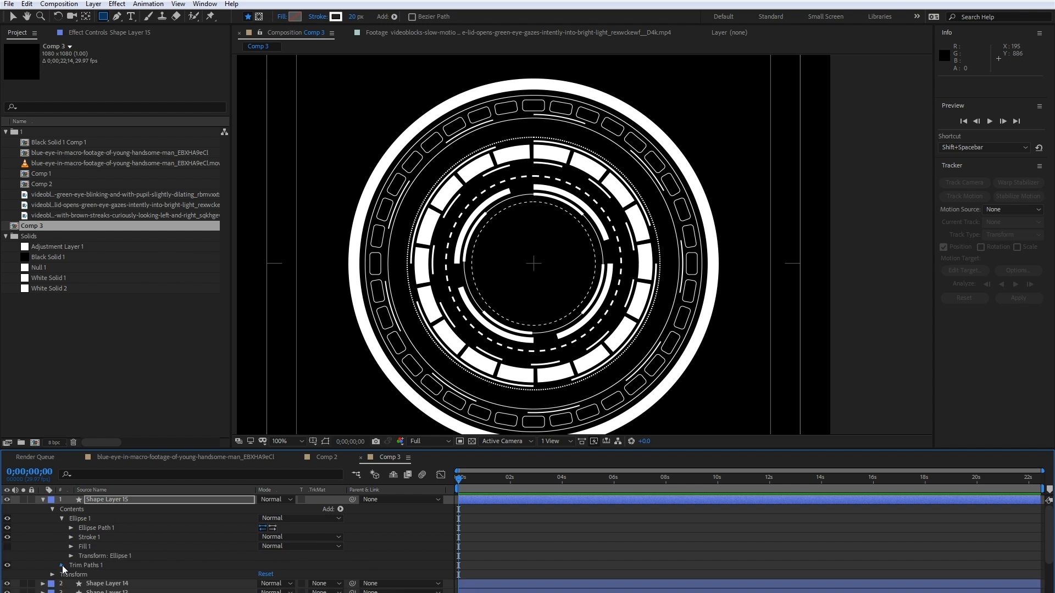
- Trim the thick ring to a short arc by trying a Trim Paths end of 20%, and settle on 15%
click(62, 566)
click(268, 556)
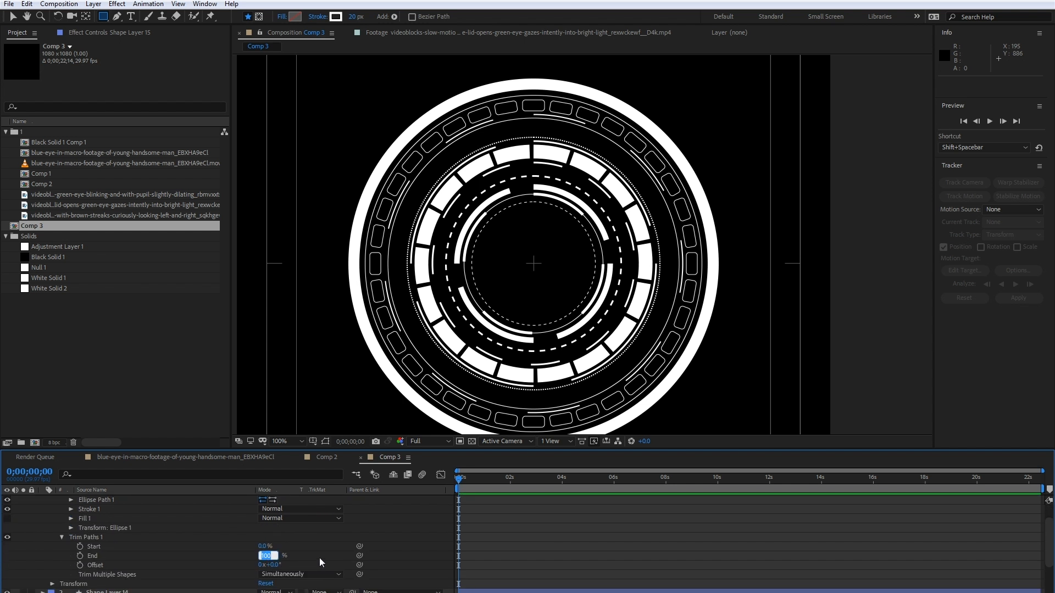
text(20)
key(Return)
click(264, 556)
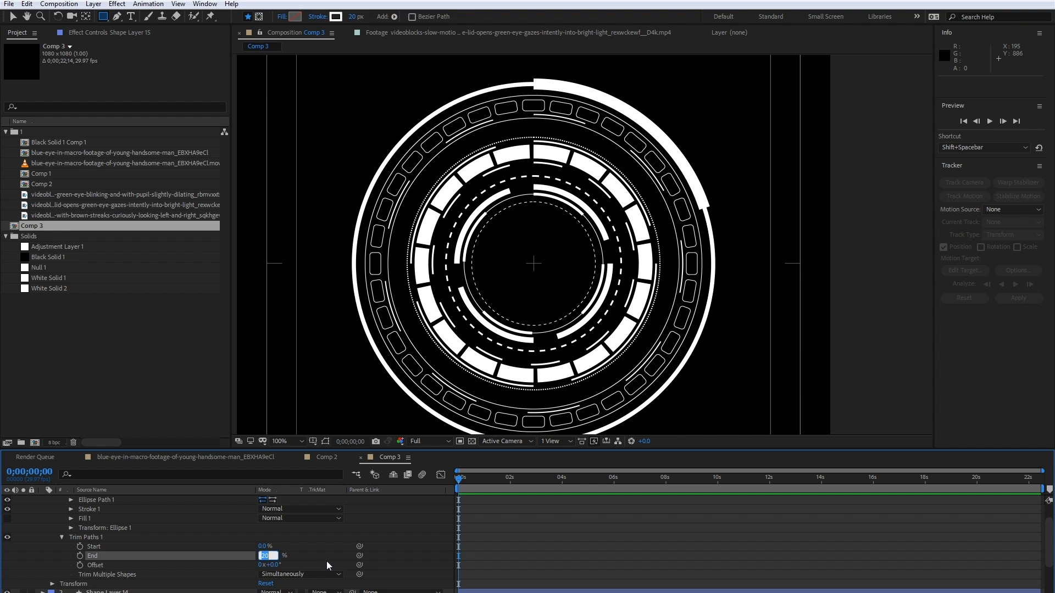
text(15)
key(Return)
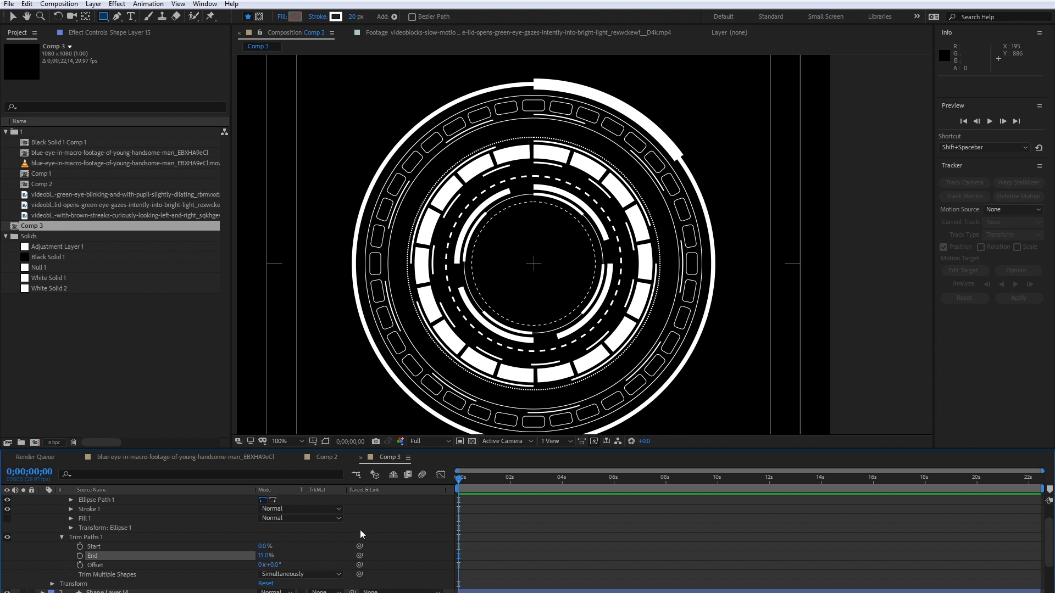
- Add a Repeater to Shape Layer 15 and set the horizontal position in its transform to 0
scroll(302, 539, up, 3)
click(341, 509)
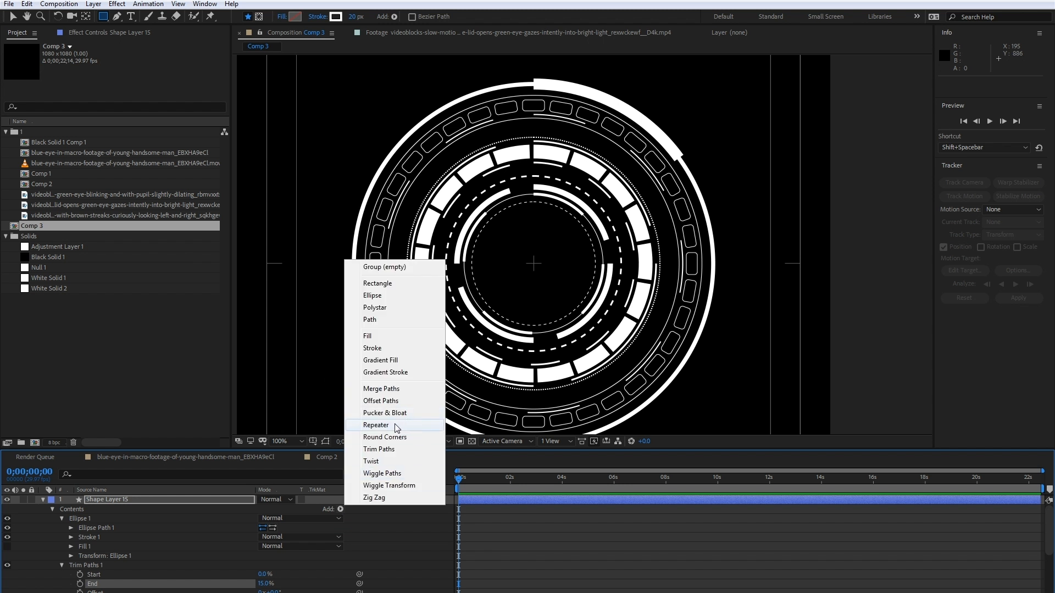
click(376, 425)
scroll(246, 542, down, 3)
click(61, 552)
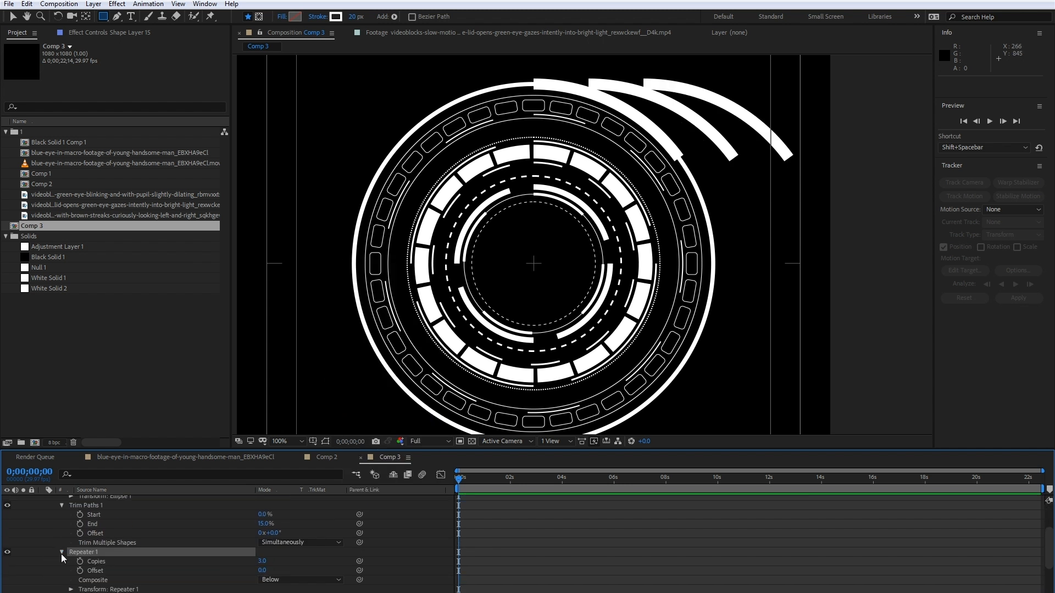
scroll(61, 554, down, 3)
click(71, 562)
scroll(110, 552, down, 5)
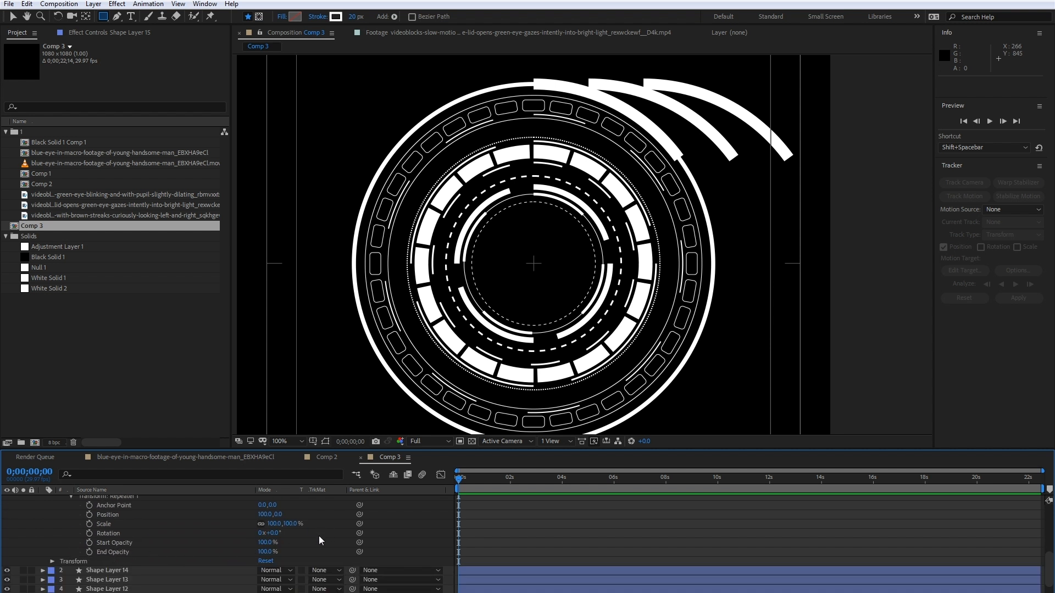
scroll(282, 526, up, 3)
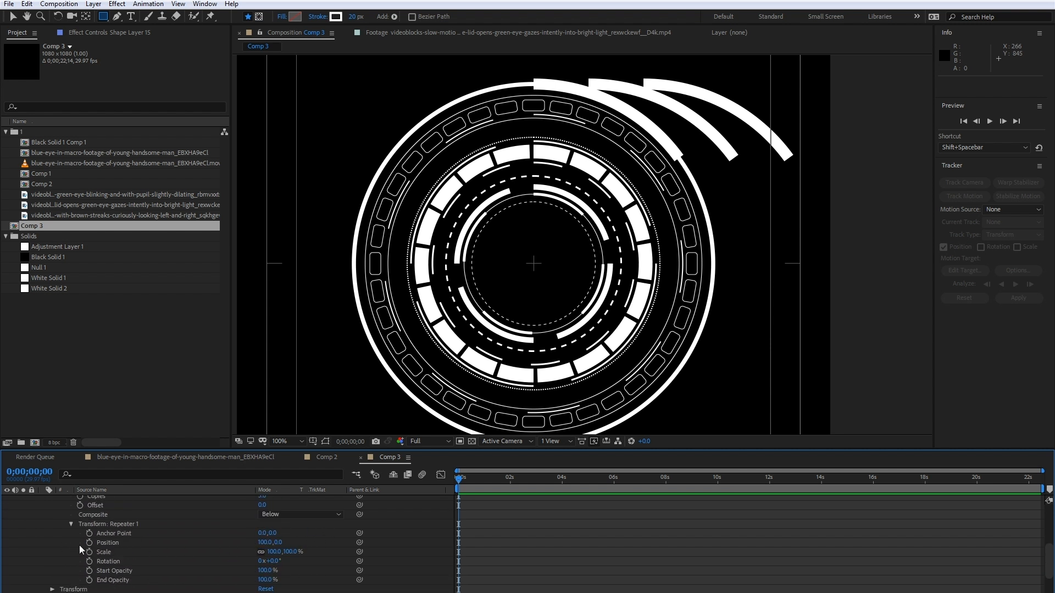
click(265, 543)
text(0)
key(Return)
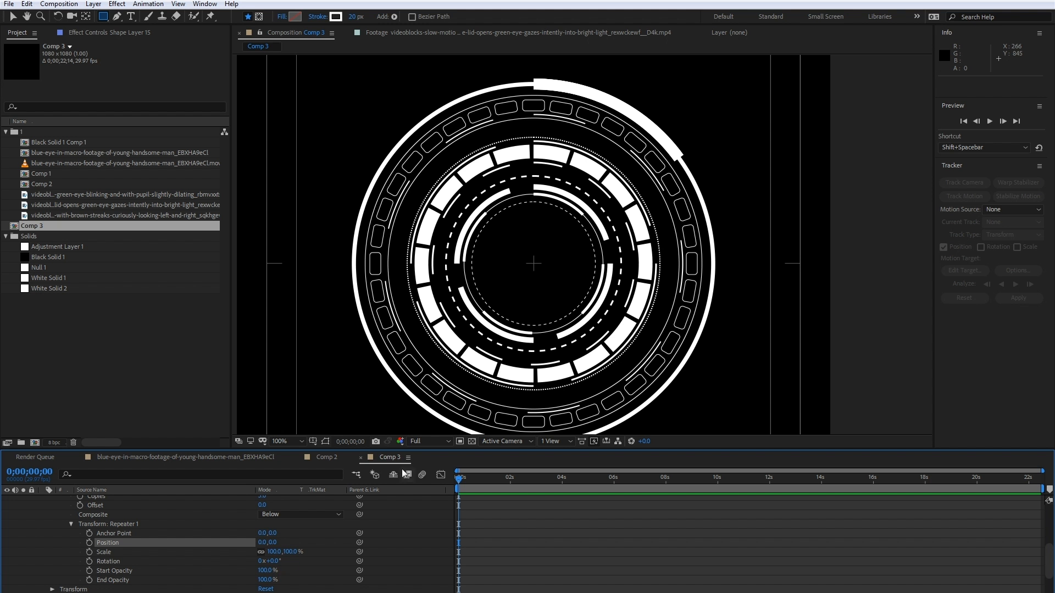
- Set the repeater's rotation to 90° and its copies to 4 to distribute the thick arcs around the circle
click(275, 562)
text(90)
key(Return)
scroll(246, 531, up, 2)
click(263, 524)
text(4)
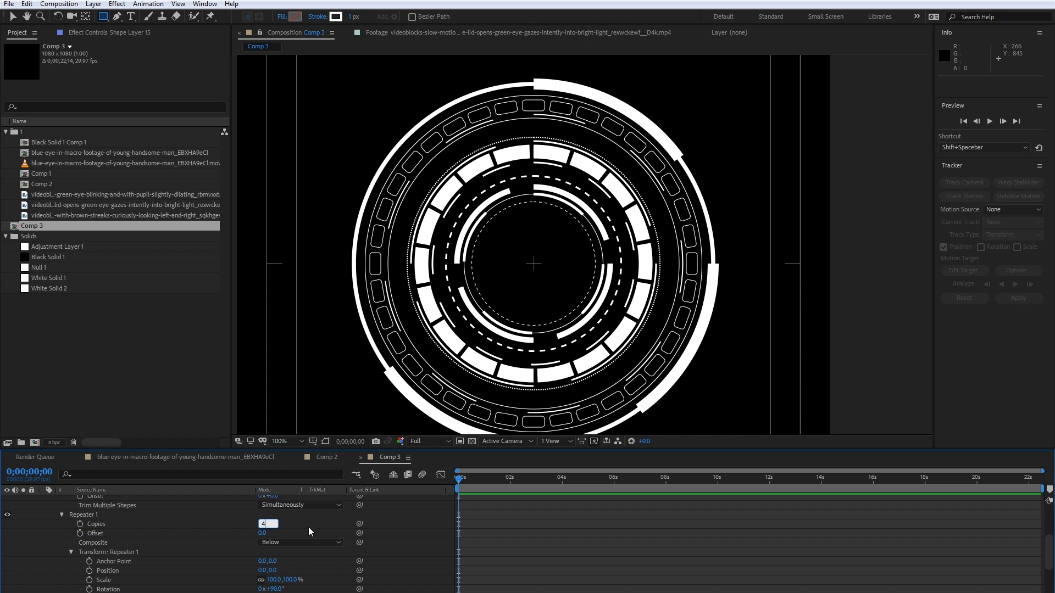
key(Return)
- Compare the thick arcs with Comp 2, and shorten them in Comp 3 to a Trim Paths end of 12.5%
click(327, 457)
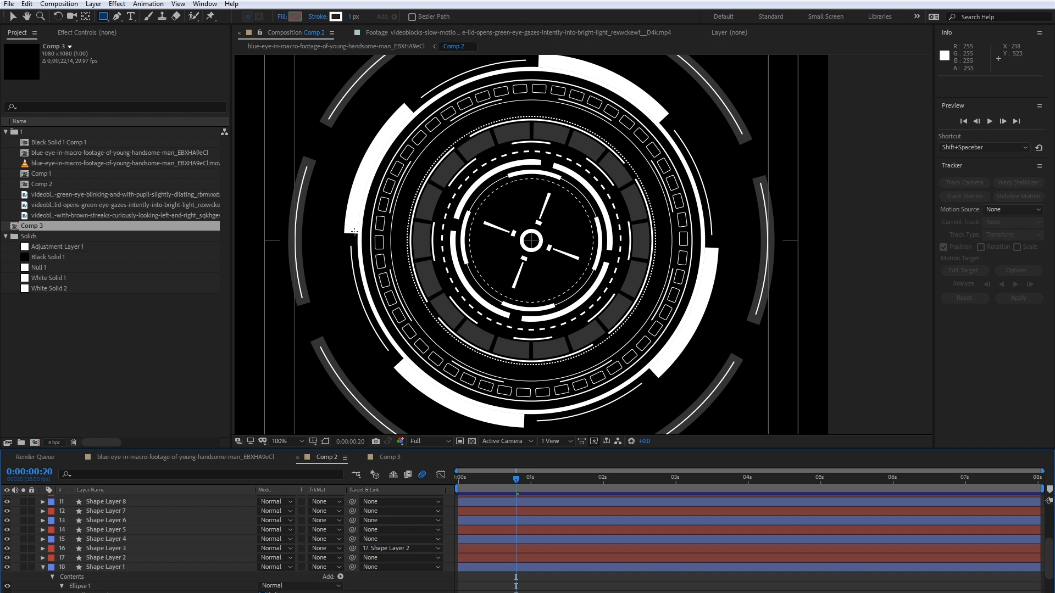
click(387, 457)
scroll(226, 539, up, 3)
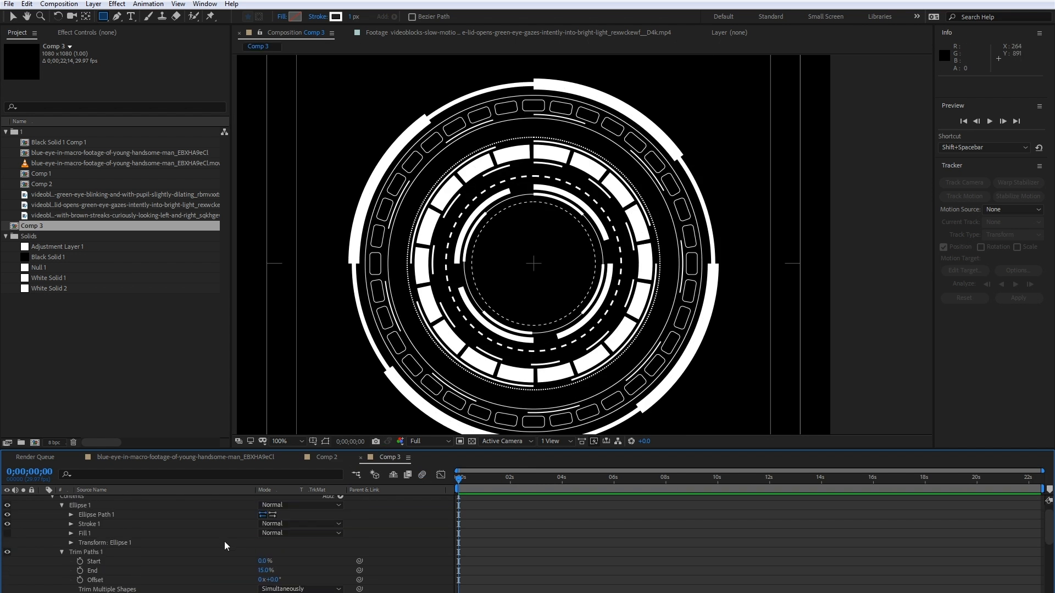
drag(261, 571, 260, 569)
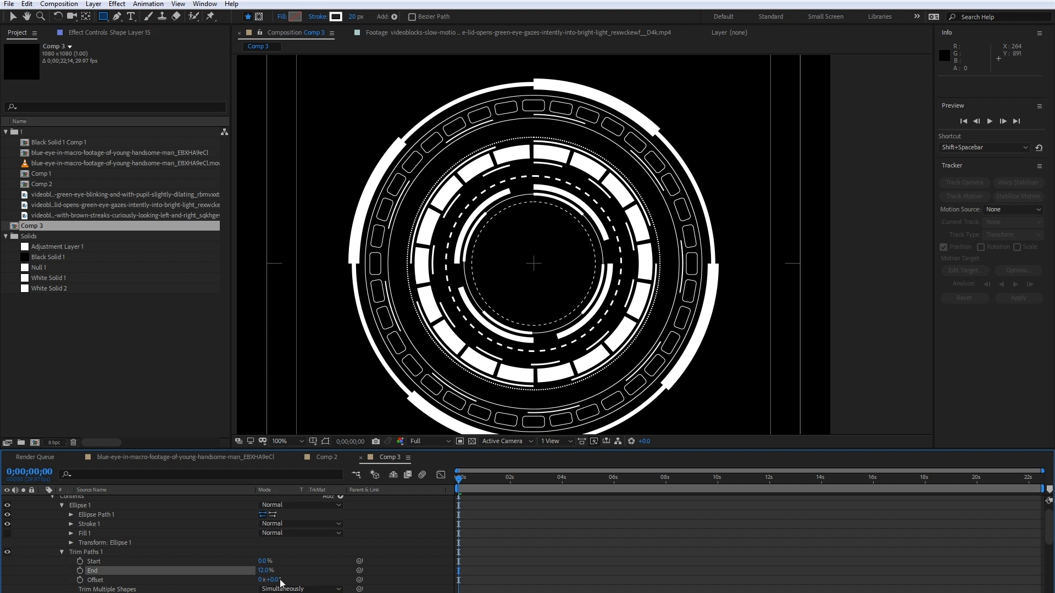
click(264, 571)
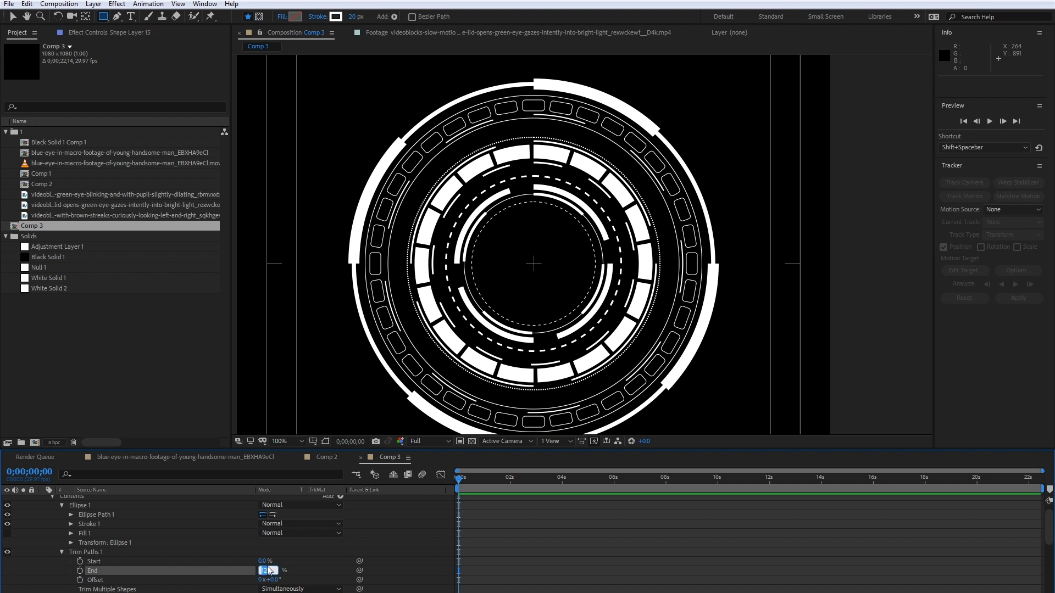
text(12.5)
key(Return)
- Enlarge the ellipse path of Shape Layer 15 so the thick arcs sit against the outside of the 7.5 px ring, and collapse the layer
scroll(151, 553, up, 1)
click(71, 528)
drag(292, 541, 306, 535)
click(99, 502)
click(43, 501)
- Duplicate the thick arcs on Shape Layer 15 and rotate the copy 45° to fill the gaps
key(ctrl+d)
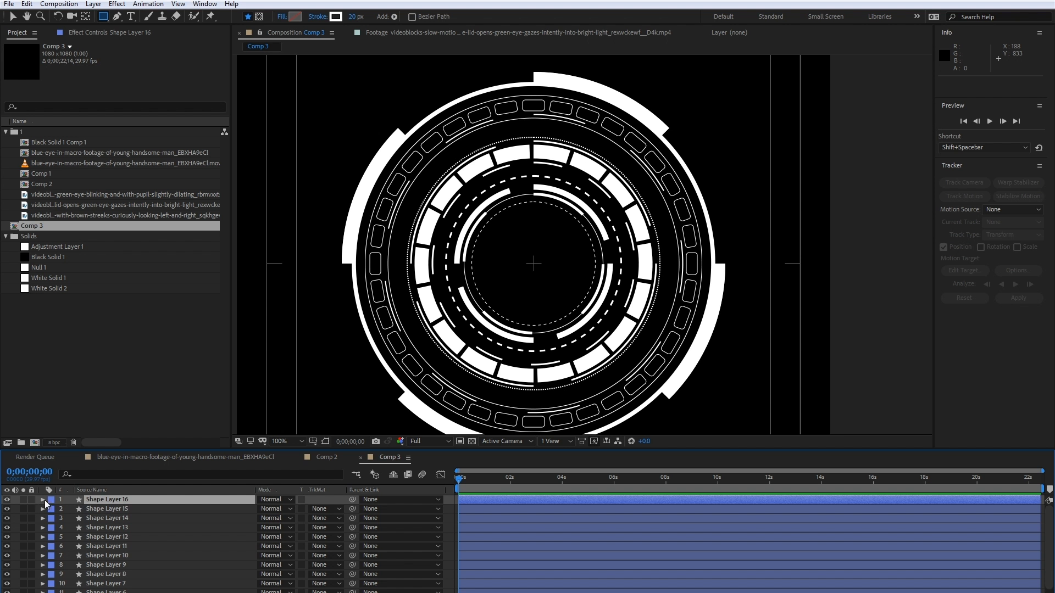
click(42, 499)
click(52, 509)
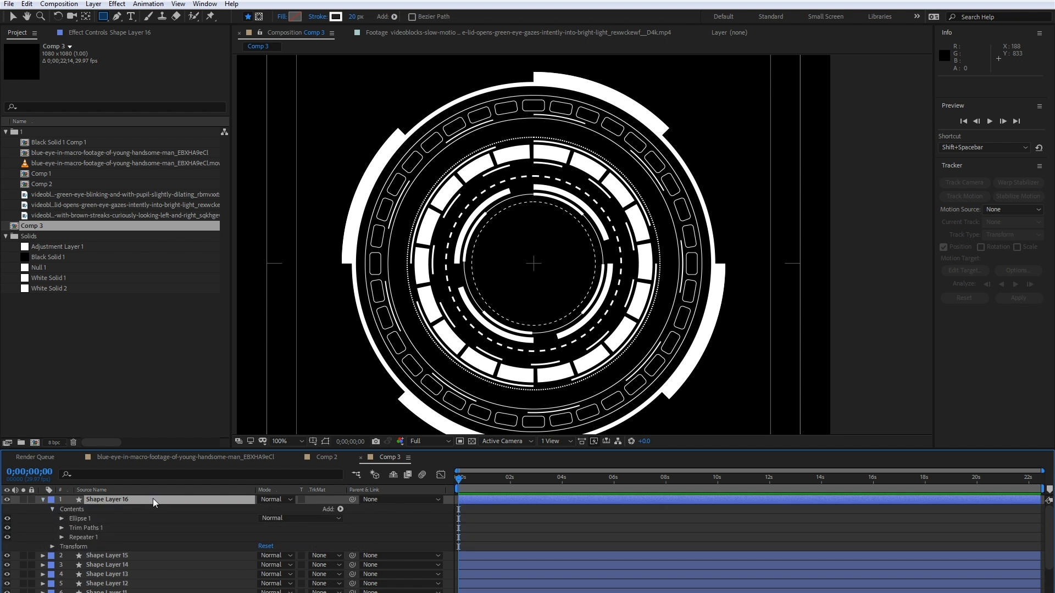
key(r)
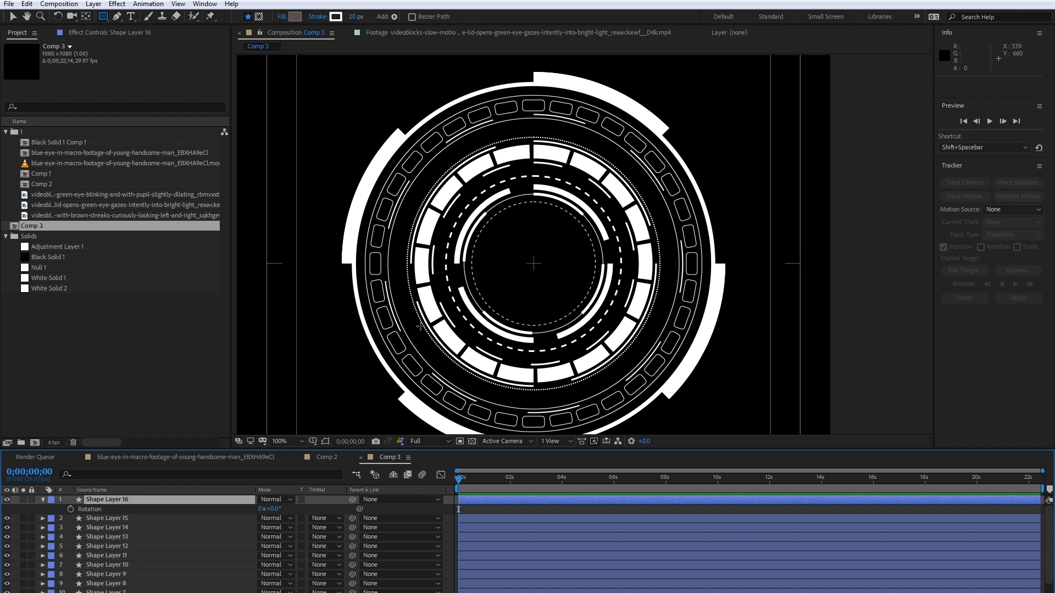
drag(276, 509, 292, 499)
drag(292, 499, 292, 499)
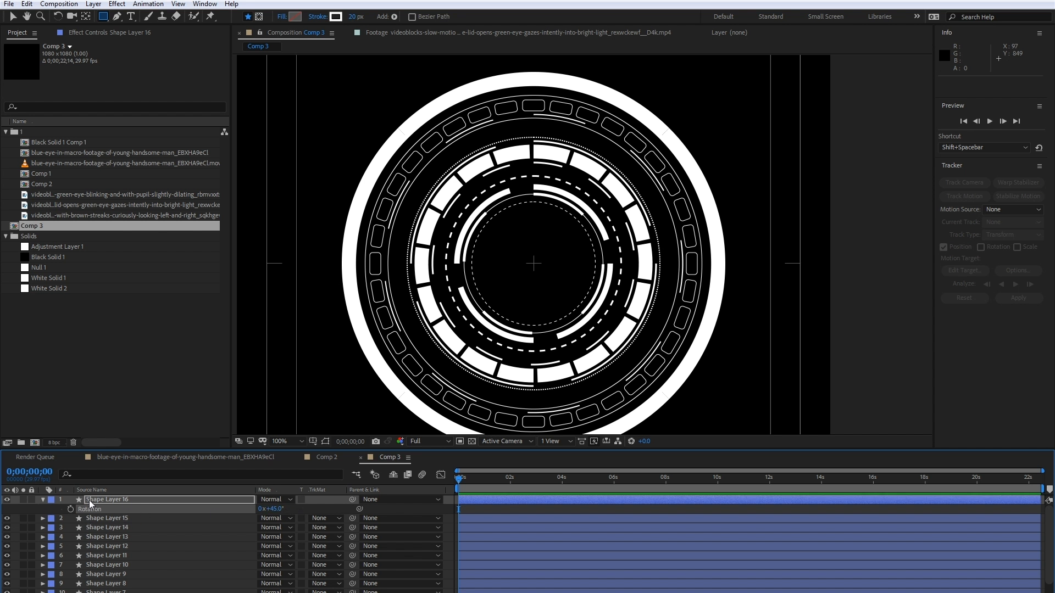
- Set the stroke width of the ellipse on Shape Layer 16 to 2 to make the rotated arcs thin
click(41, 500)
click(42, 499)
click(51, 519)
click(51, 510)
click(61, 518)
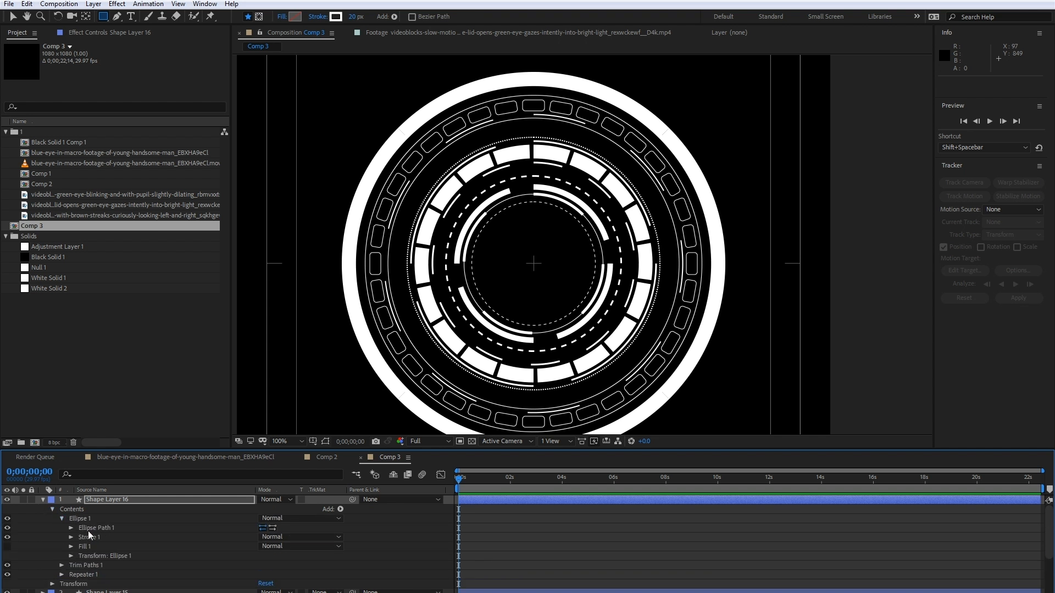
click(71, 537)
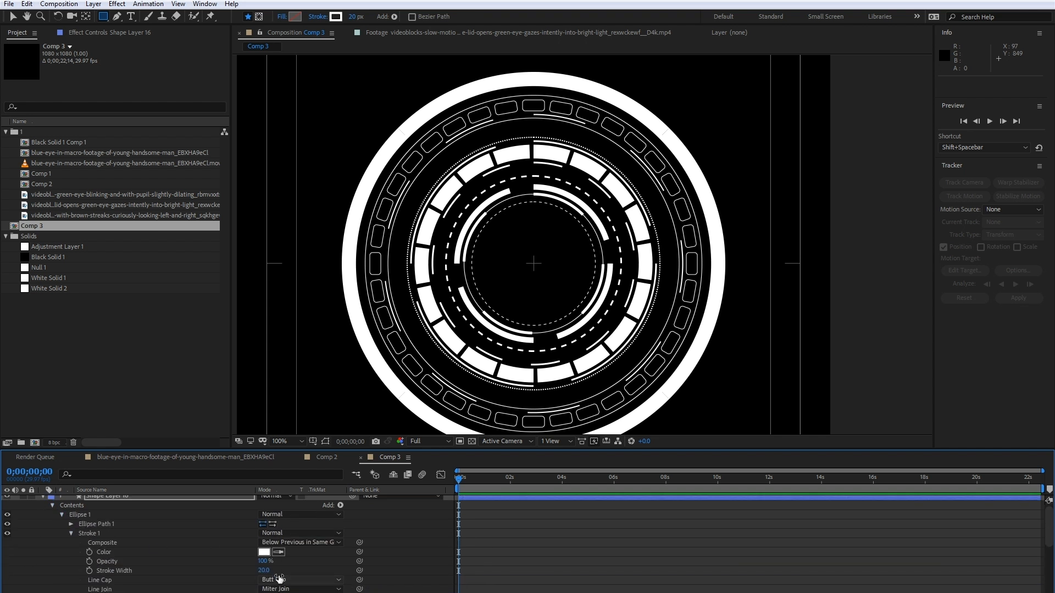
click(263, 571)
text(2)
key(Return)
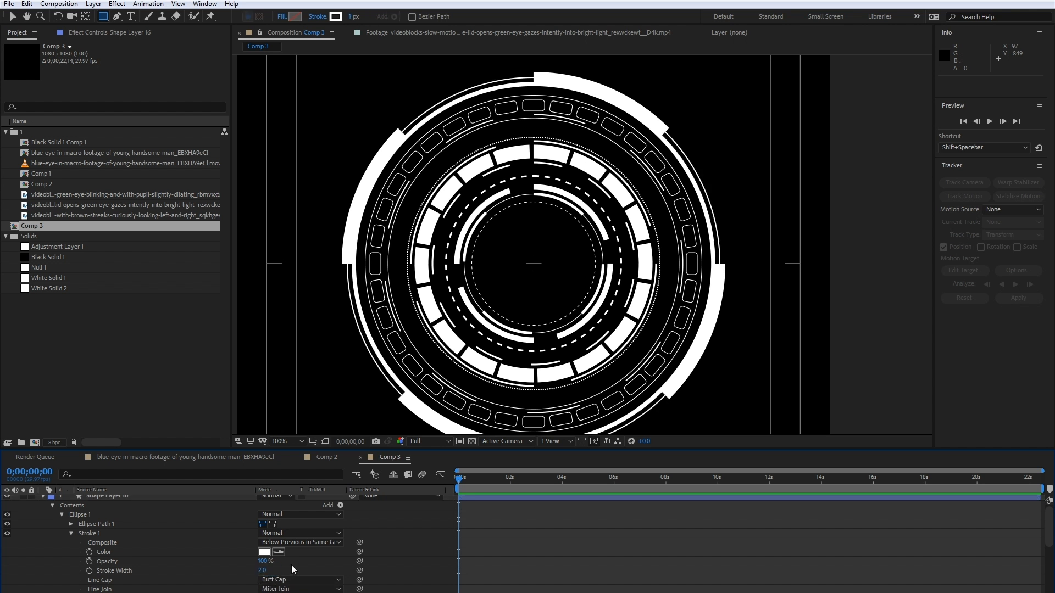
- Shorten the thin arcs on Shape Layer 16 by setting their Trim Paths end to 10%
scroll(130, 572, down, 1)
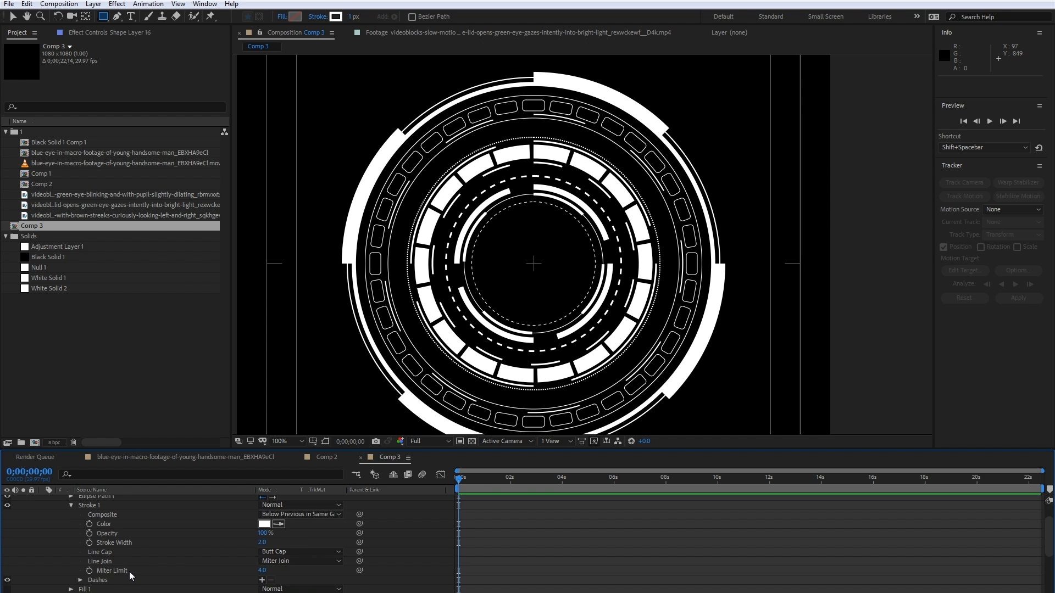
scroll(80, 546, down, 1)
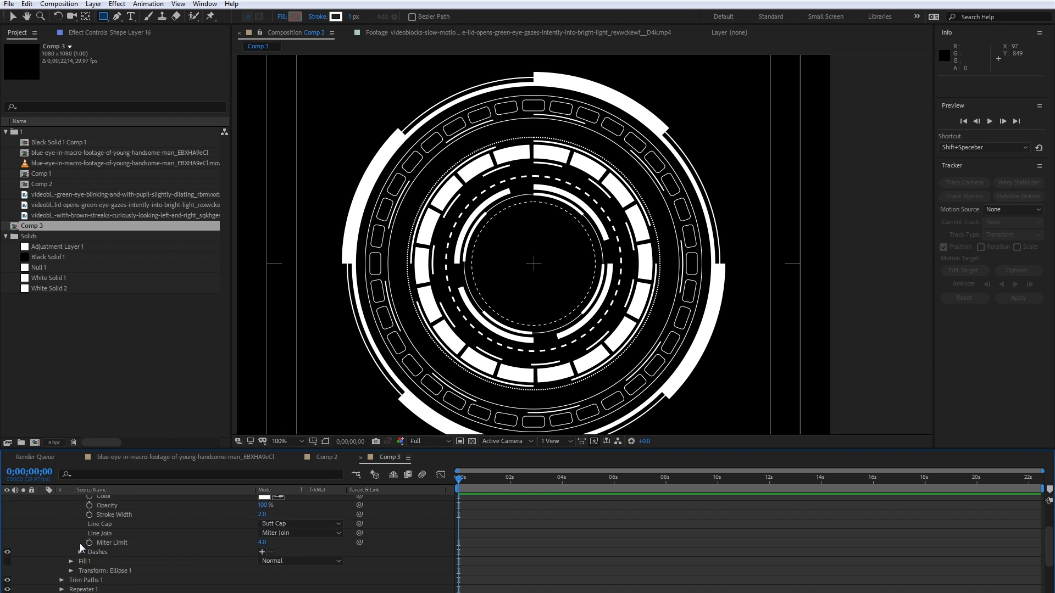
click(61, 581)
scroll(74, 580, down, 2)
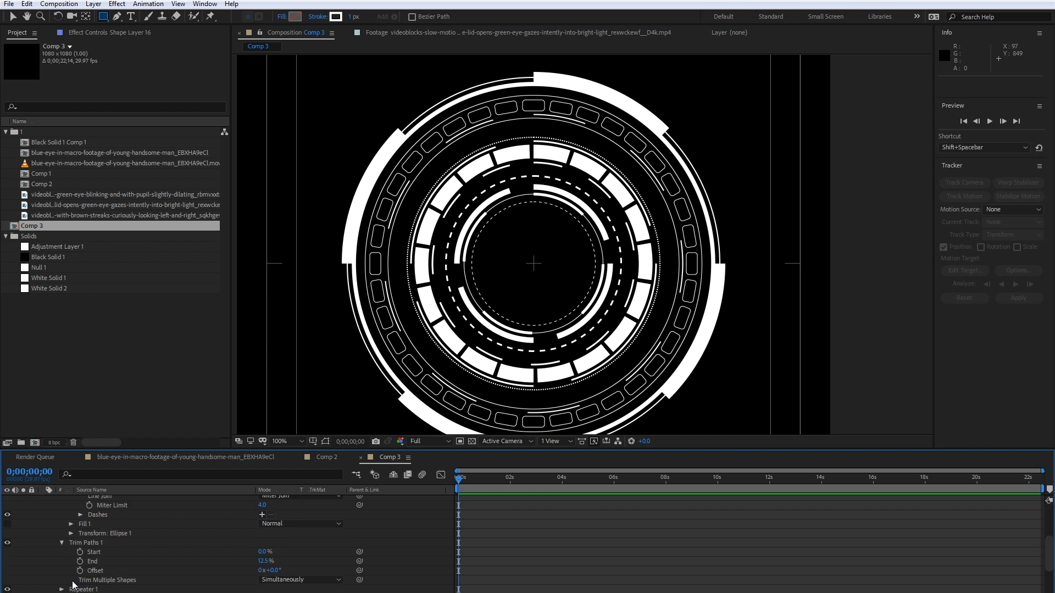
click(264, 561)
text(10)
key(Return)
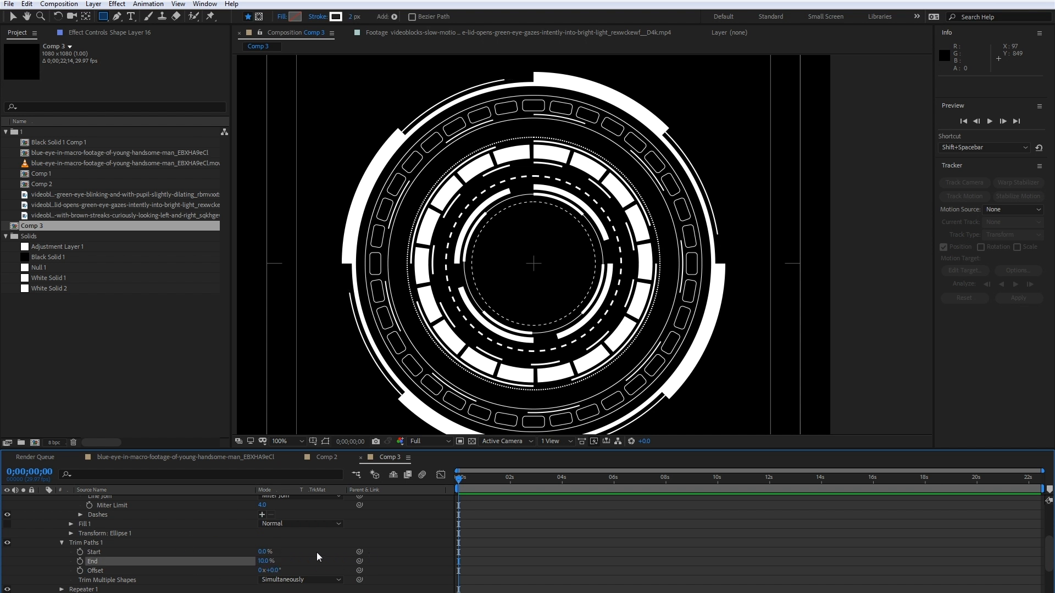
scroll(175, 549, up, 3)
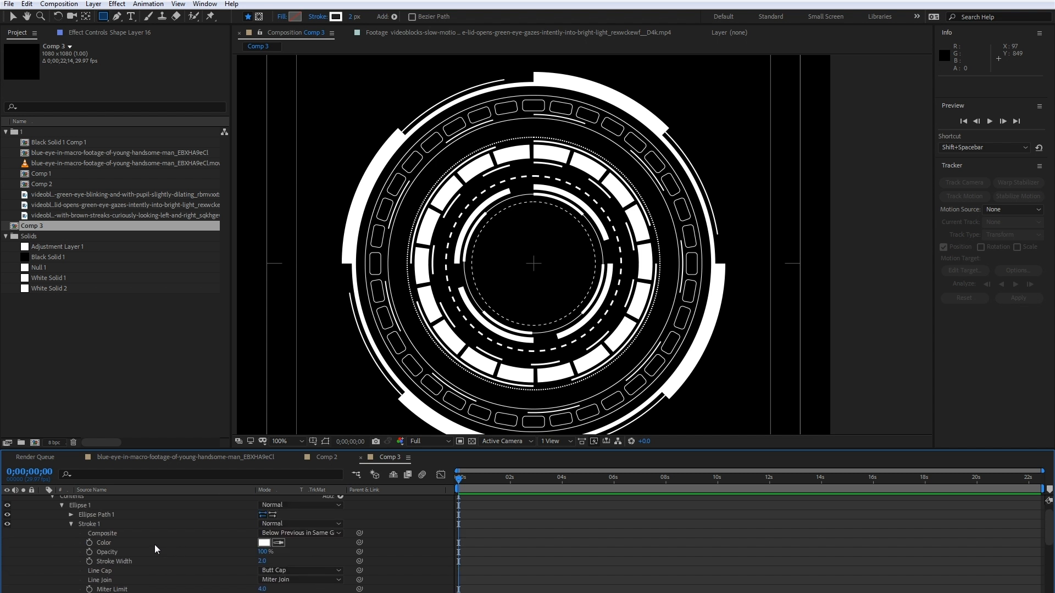
- Rotate the thin-arc ellipse on Shape Layer 16 by 4.5° to centre the arcs in the gaps, and collapse the layer
click(71, 524)
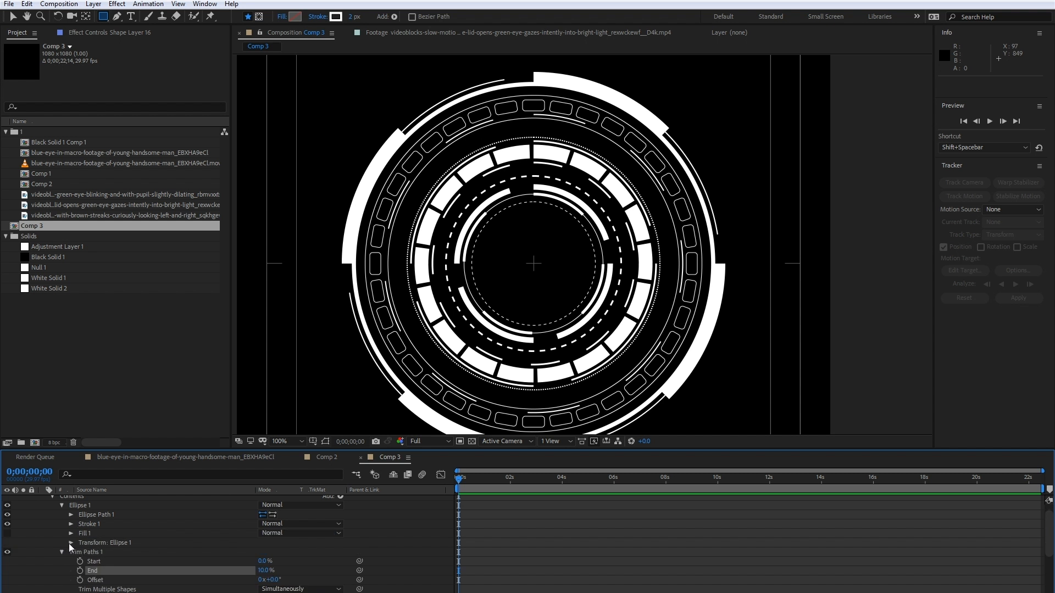
click(71, 543)
scroll(79, 547, down, 1)
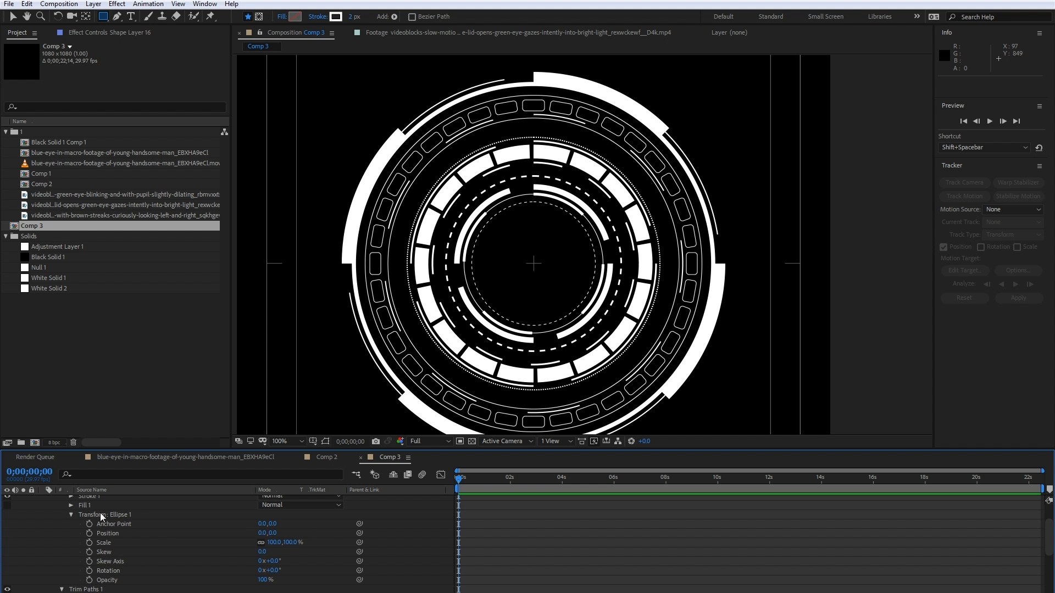
drag(269, 570, 279, 570)
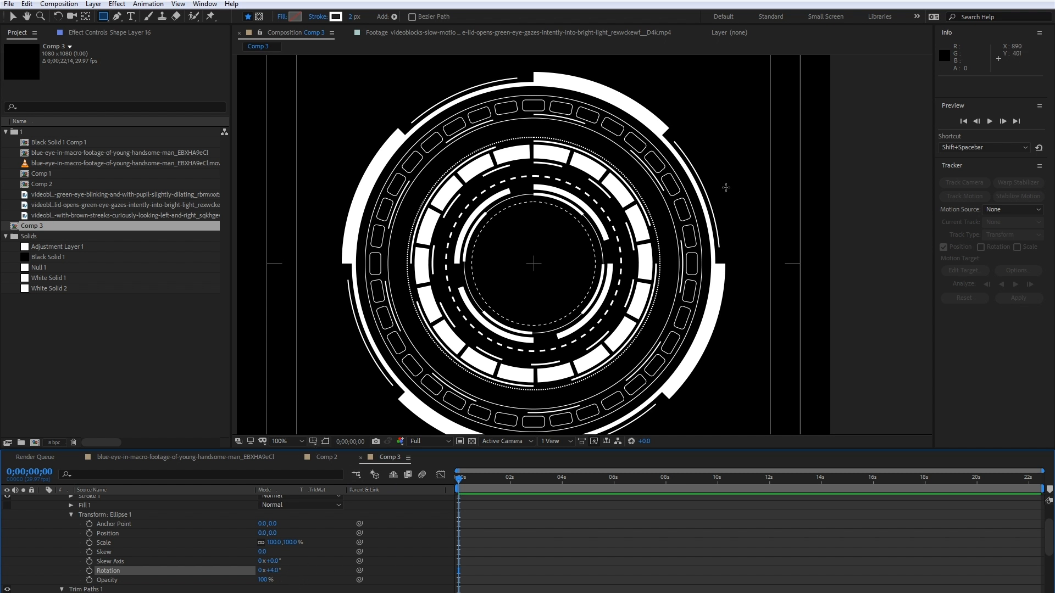
click(273, 570)
text(5)
key(Return)
click(276, 571)
text(5)
key(Return)
text(4.5)
key(Return)
scroll(126, 519, up, 3)
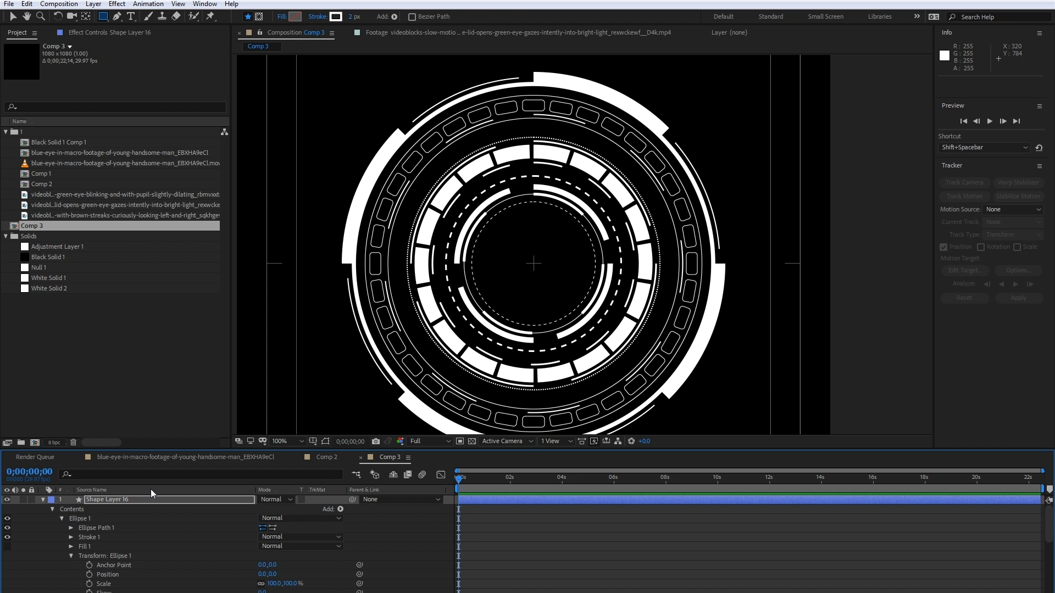
click(43, 499)
- Examine the full reference graphic in Comp 2, especially its outermost arcs, and return to Comp 3
click(331, 457)
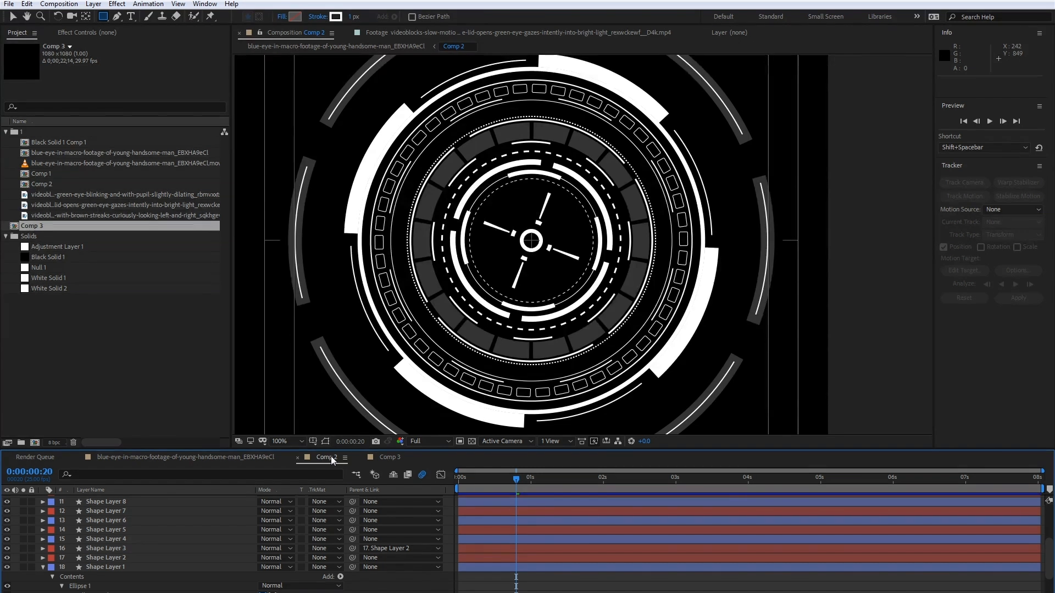
click(388, 458)
click(329, 457)
key(comma)
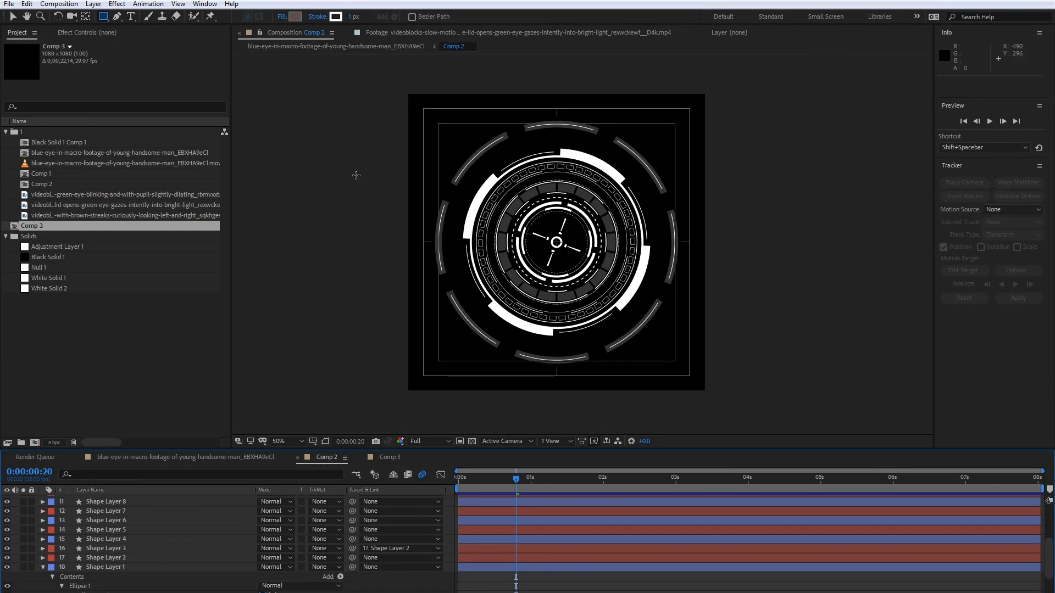
key(period)
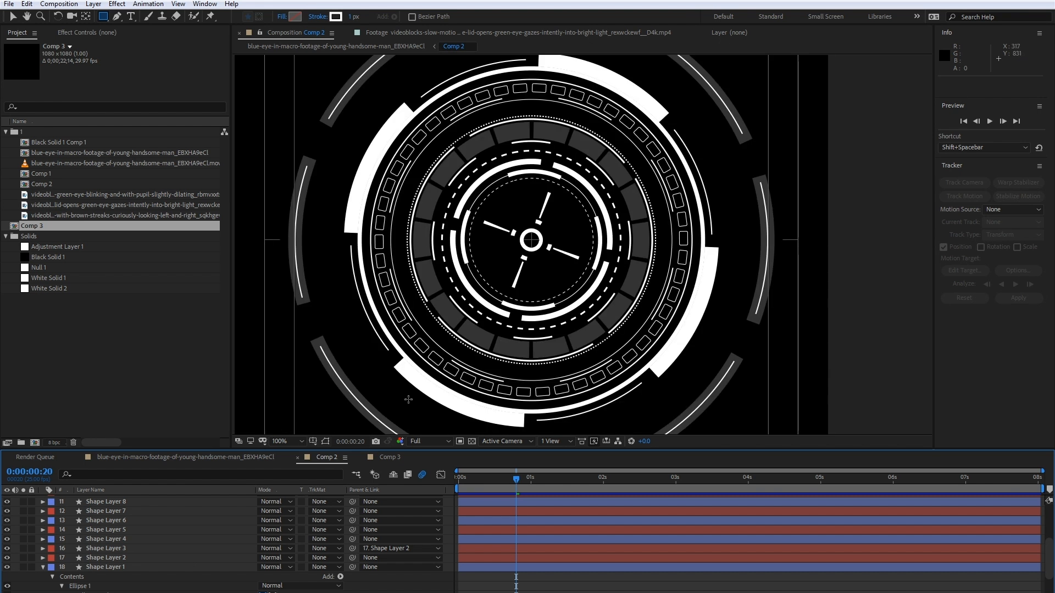
click(387, 457)
key(ctrl+d)
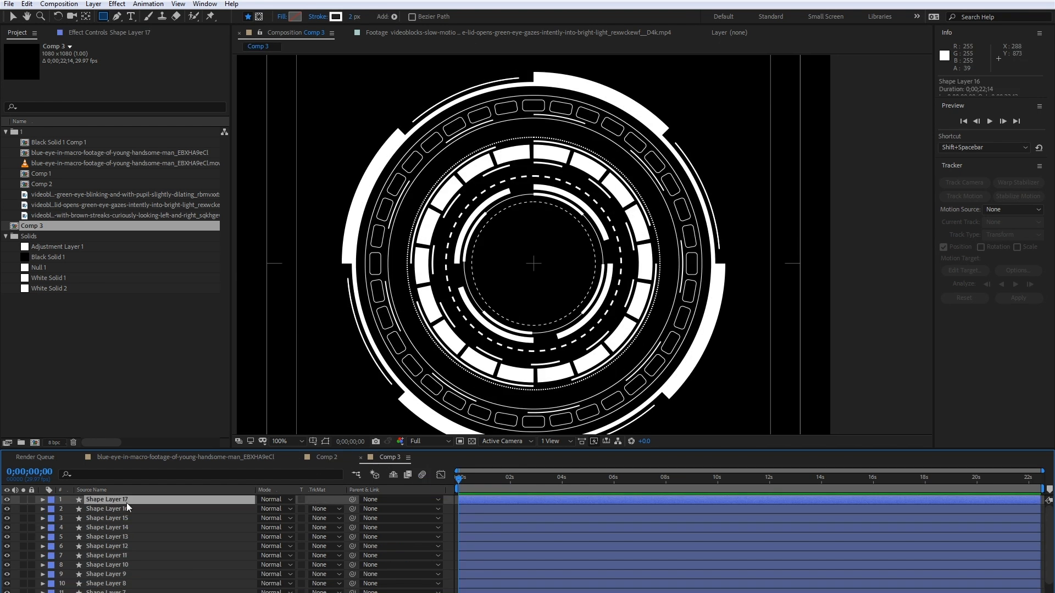
key(r)
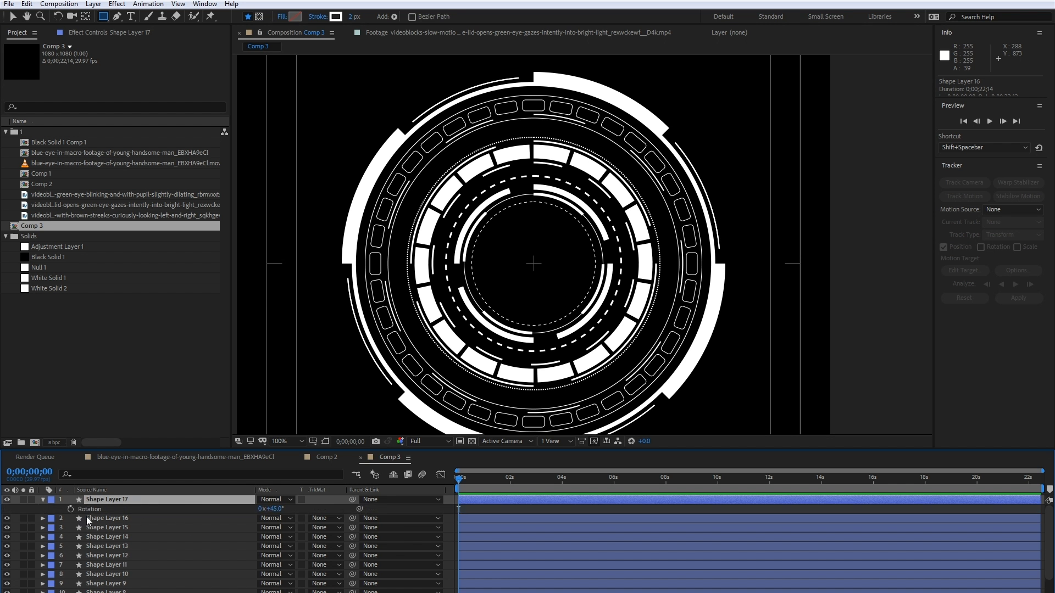
key(ctrl+z)
- Duplicate Shape Layer 15 with the thick arcs and move the copy to the top of the layer stack
click(101, 509)
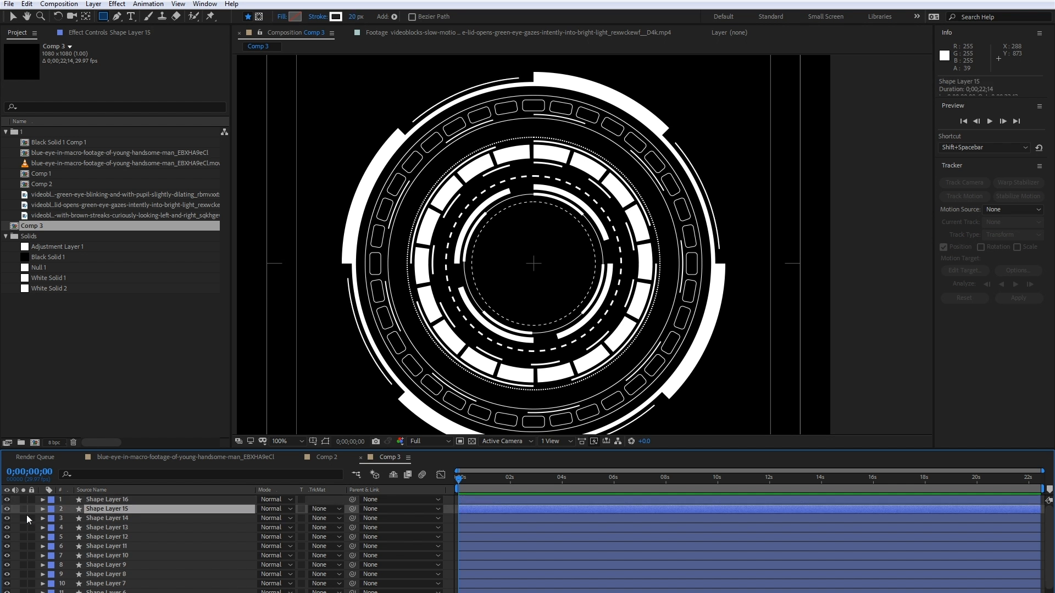
click(8, 509)
click(7, 509)
key(ctrl+d)
drag(128, 511, 130, 496)
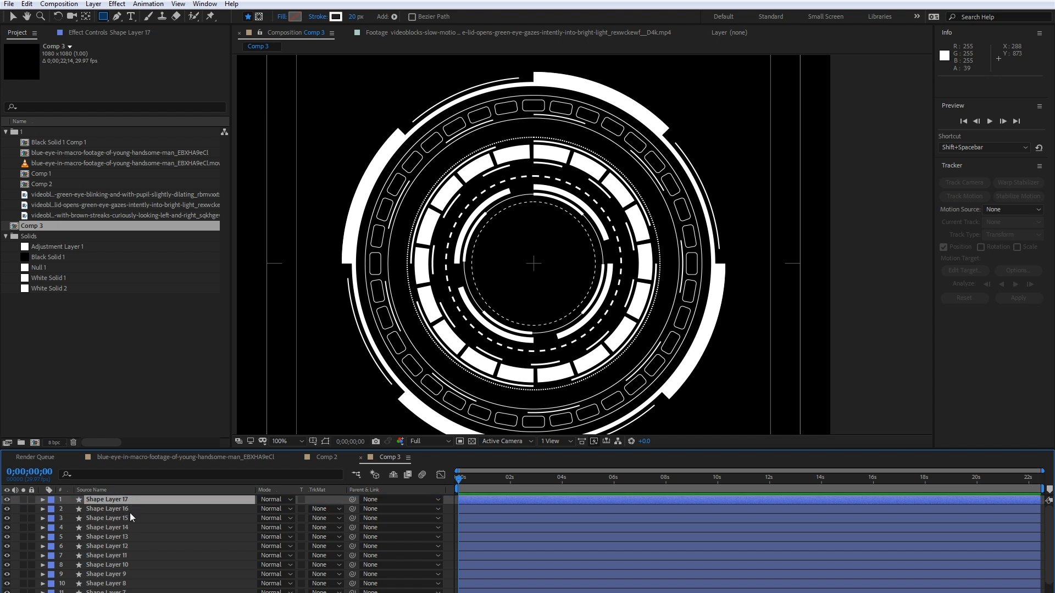
- Enlarge the ellipse path of Shape Layer 17 to about 867 and compare the outer arcs with Comp 2
click(43, 499)
click(52, 510)
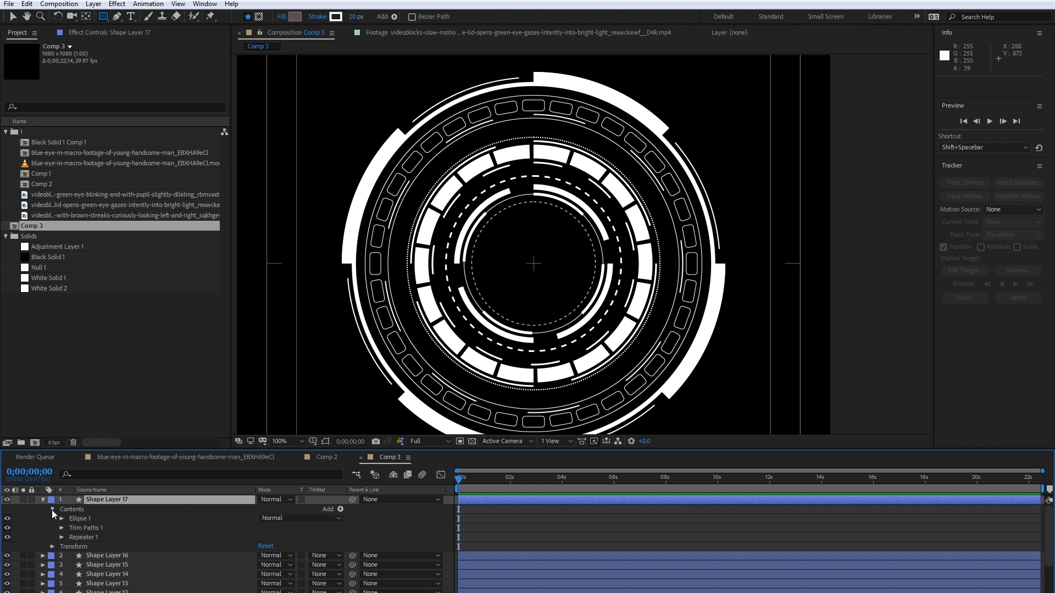
click(61, 518)
click(71, 528)
click(298, 537)
drag(299, 536, 376, 516)
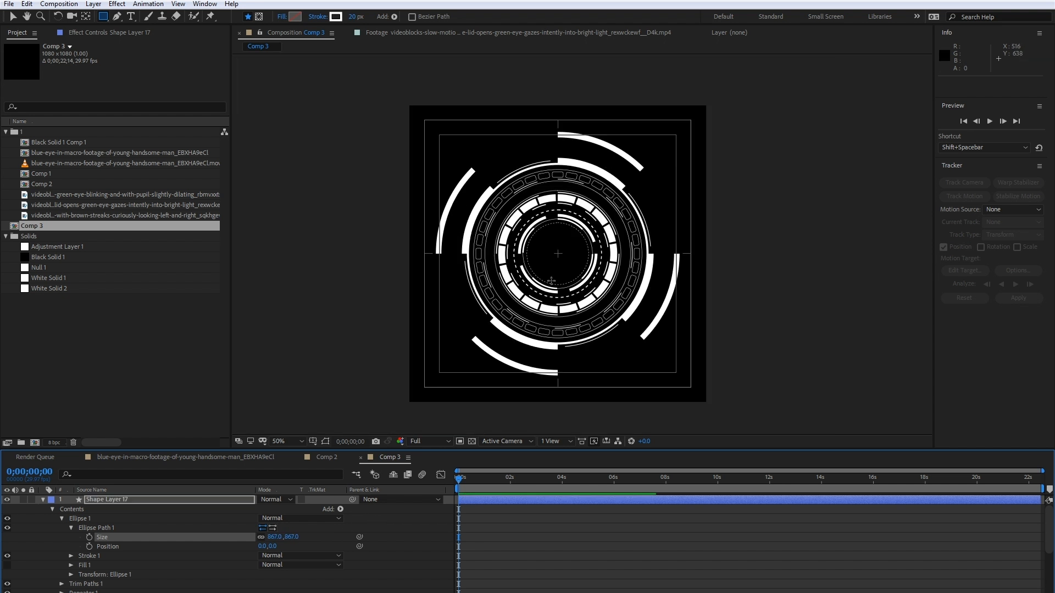
click(327, 458)
scroll(365, 384, down, 1)
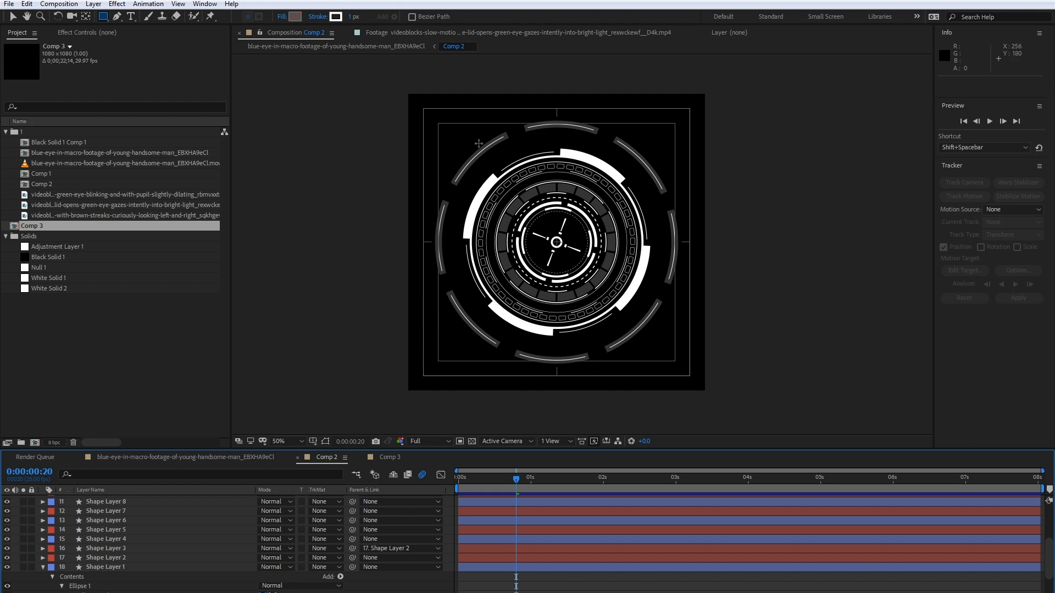
click(389, 457)
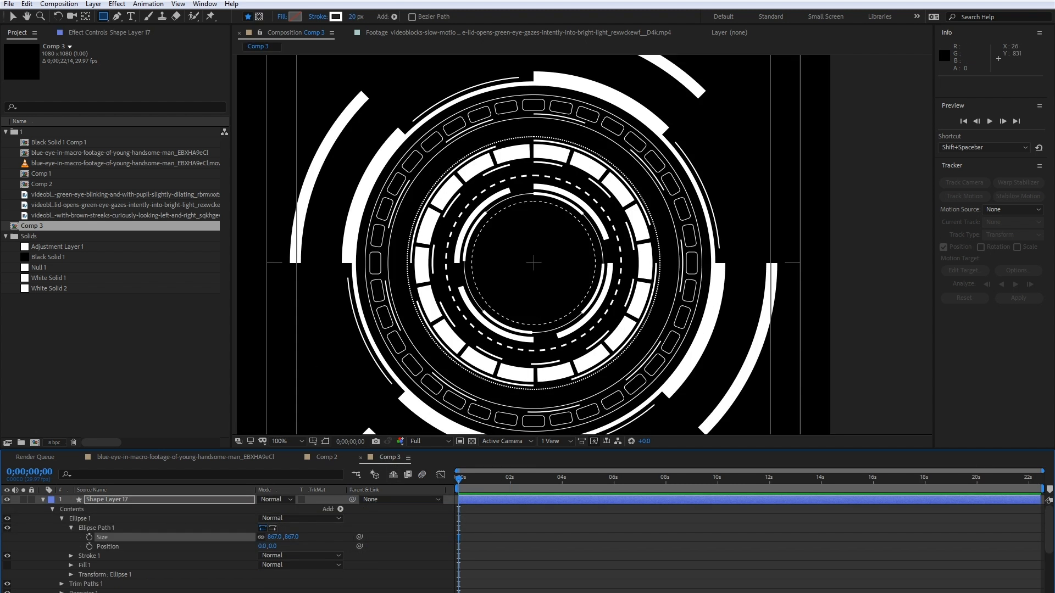
- Set the repeater on Shape Layer 17 to 8 copies with a rotation of 45°
scroll(164, 544, down, 3)
click(266, 552)
text(8)
click(312, 552)
scroll(83, 555, up, 1)
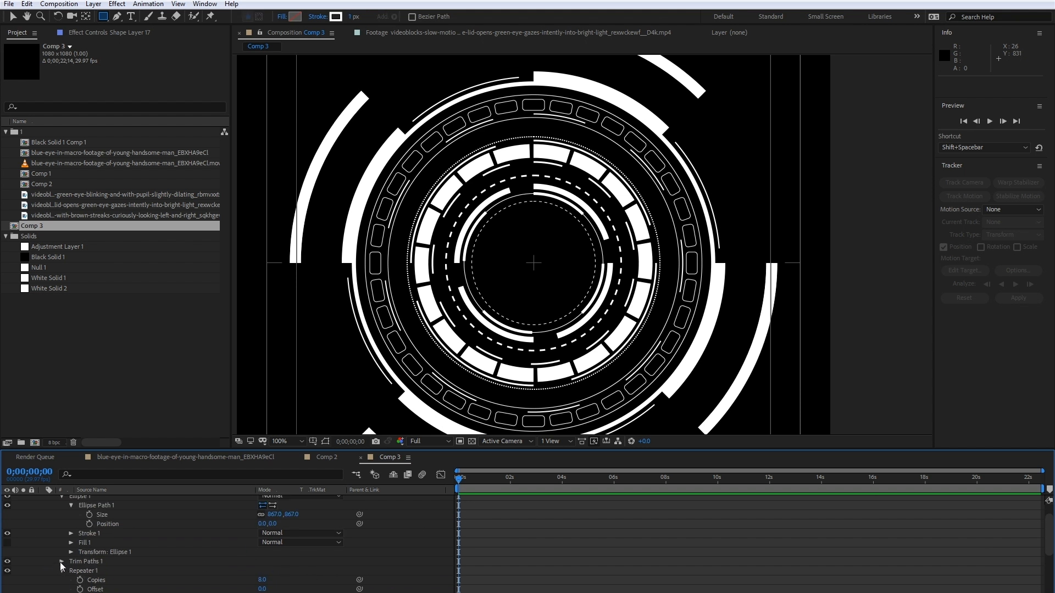
scroll(64, 563, down, 1)
scroll(77, 578, down, 1)
scroll(80, 579, down, 1)
click(275, 561)
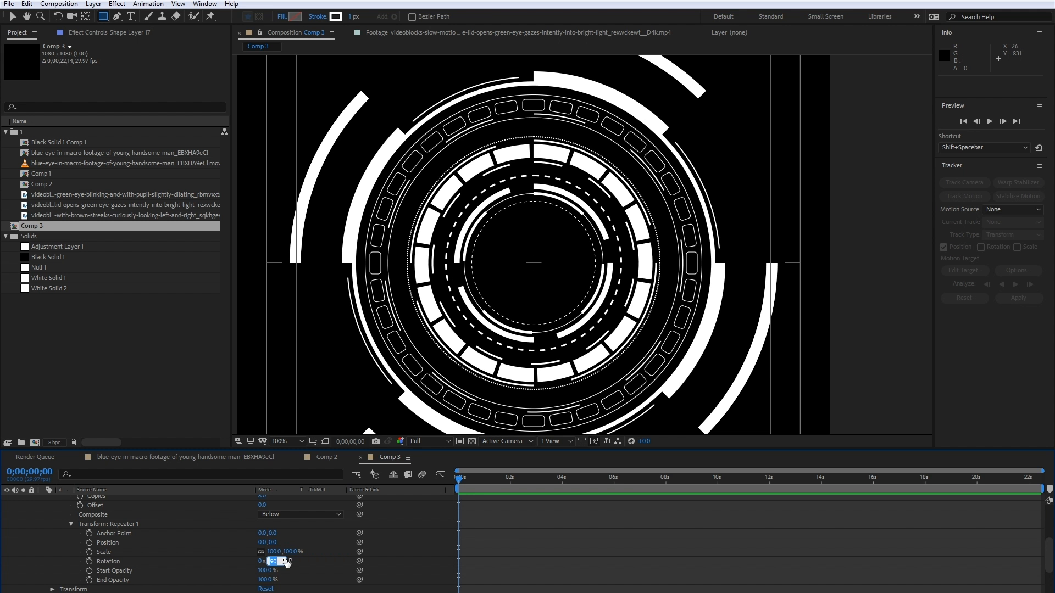
text(45)
key(Return)
- Set the Trim Paths end of Shape Layer 17 to 10% to open gaps between the outer arcs, as in Comp 2
scroll(162, 557, up, 1)
scroll(70, 562, up, 3)
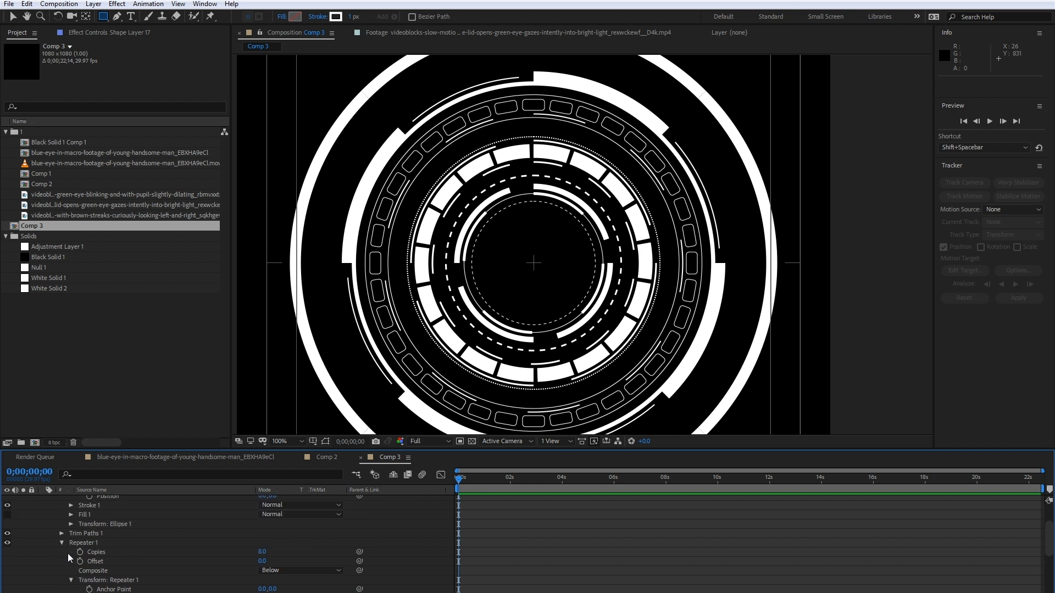
click(61, 533)
drag(261, 552, 260, 549)
click(328, 455)
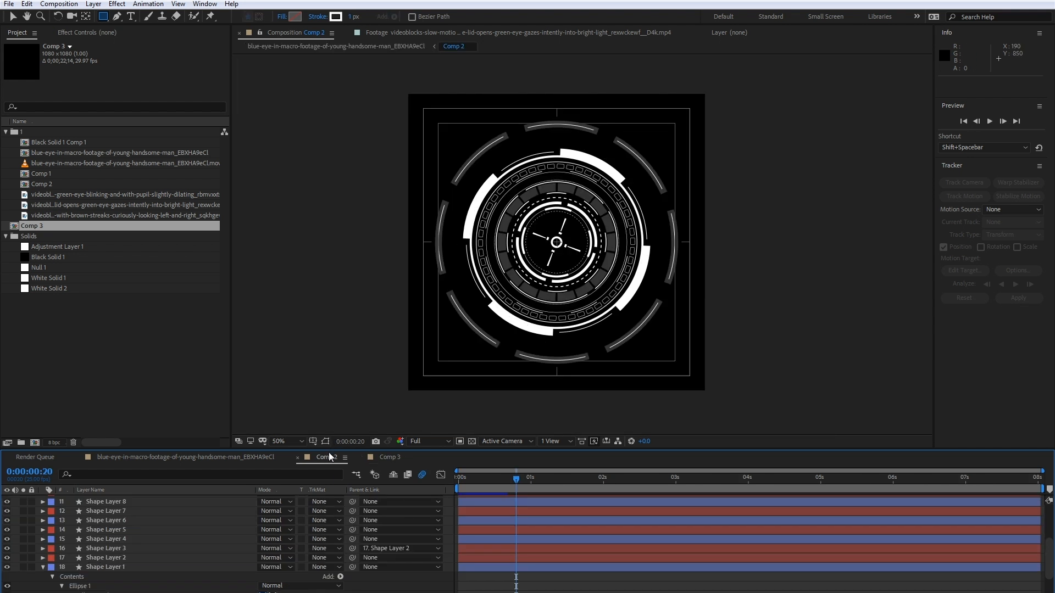
click(380, 456)
drag(265, 555, 263, 551)
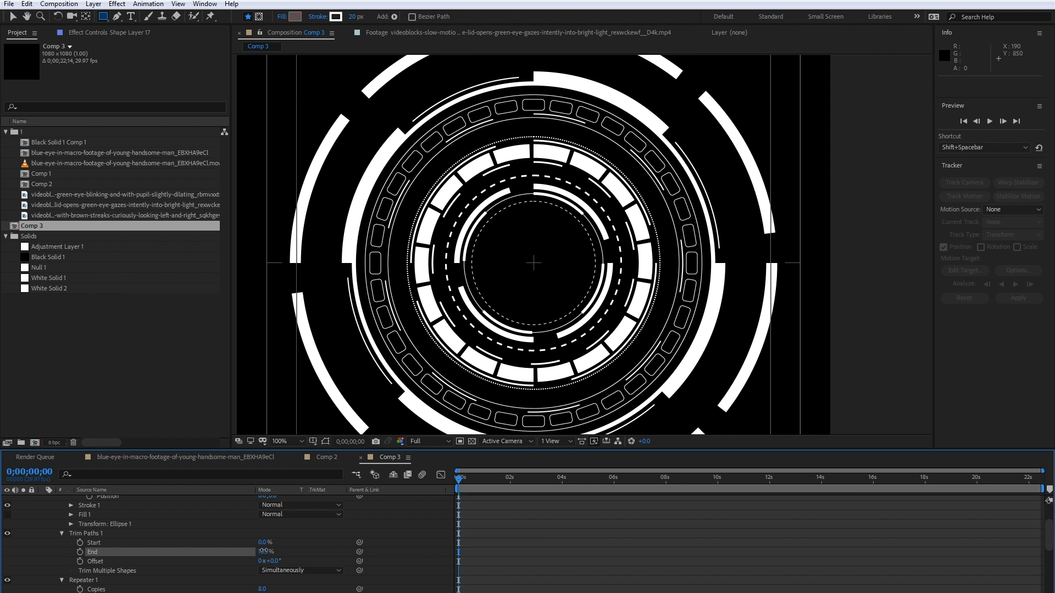
click(264, 551)
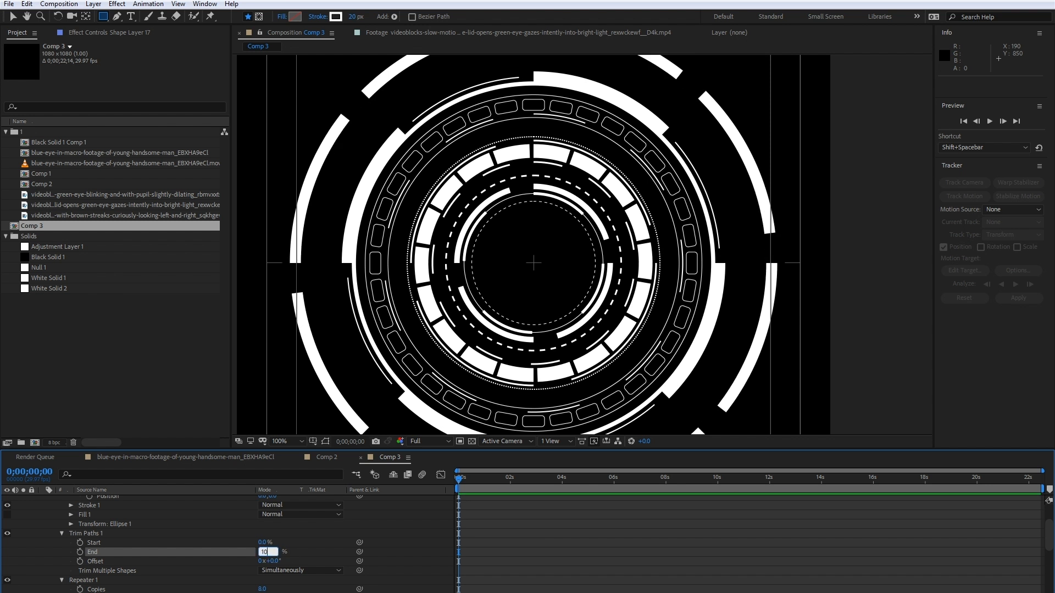
text(10)
key(Return)
key(comma)
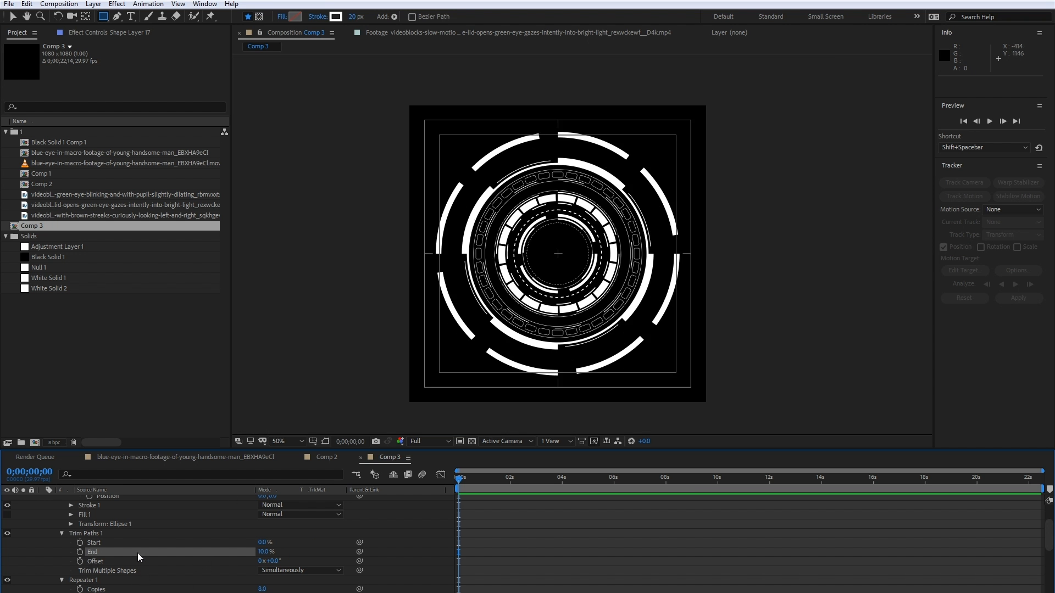
key(period)
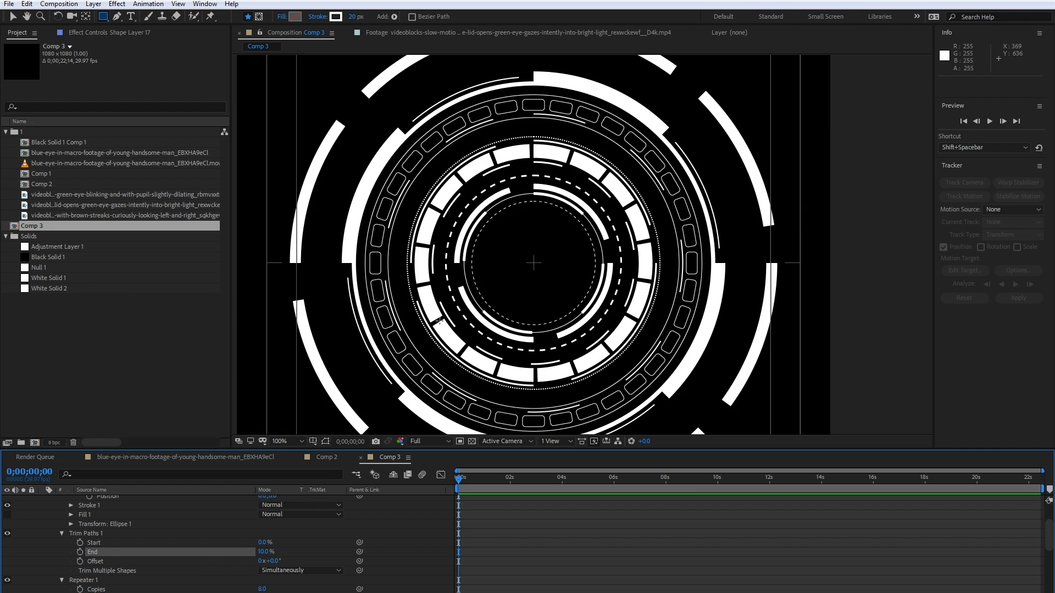
- Collapse Shape Layer 17, duplicate it, and hide the copy
scroll(91, 512, up, 3)
click(94, 501)
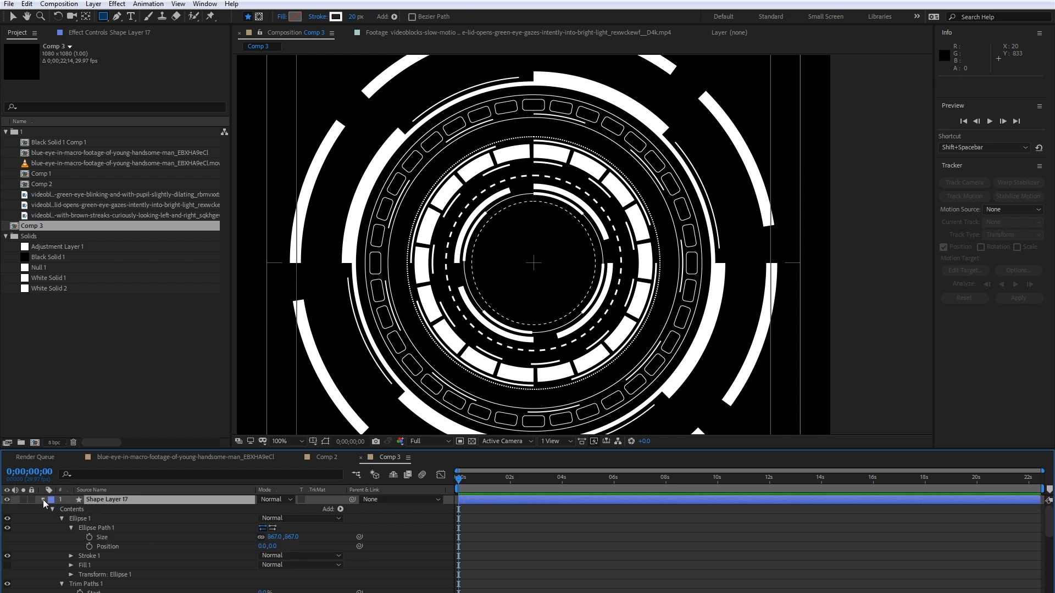
click(43, 500)
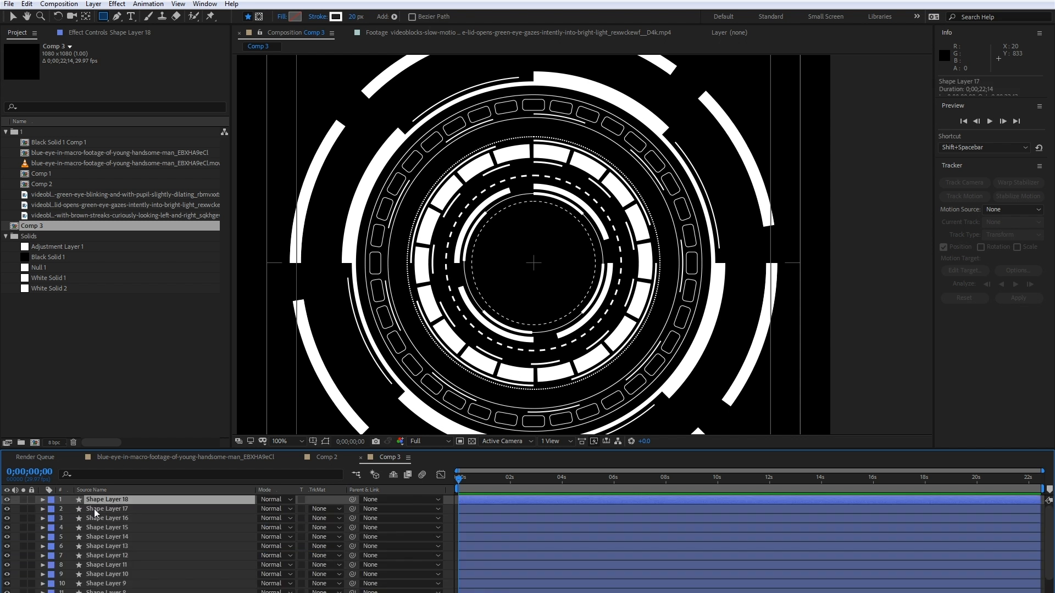
key(ctrl+d)
click(7, 500)
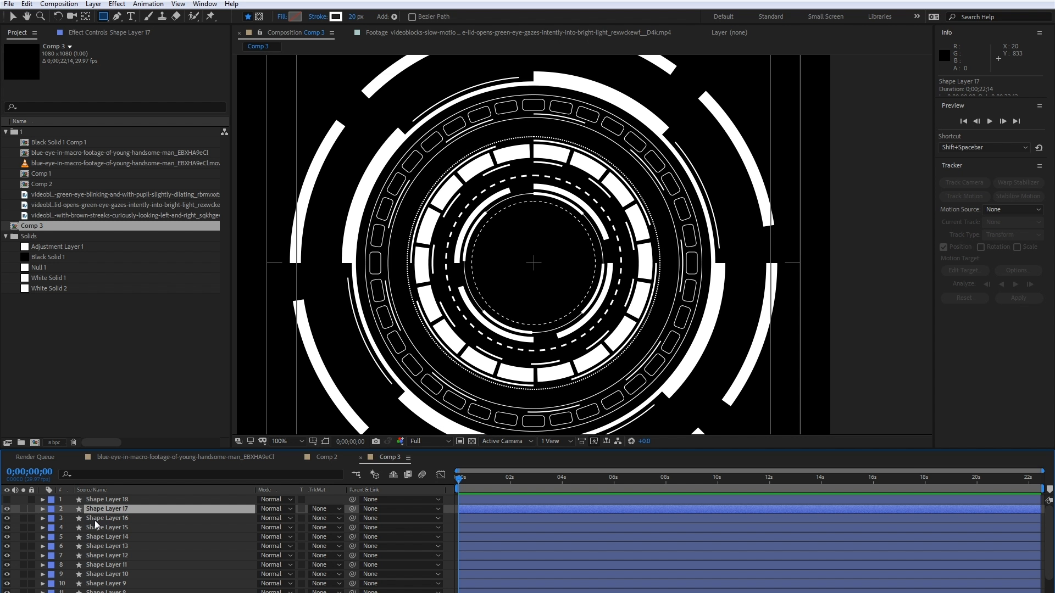
- Set the opacity of Shape Layer 17 to 20% to dim the thick outer arcs
key(t)
click(266, 518)
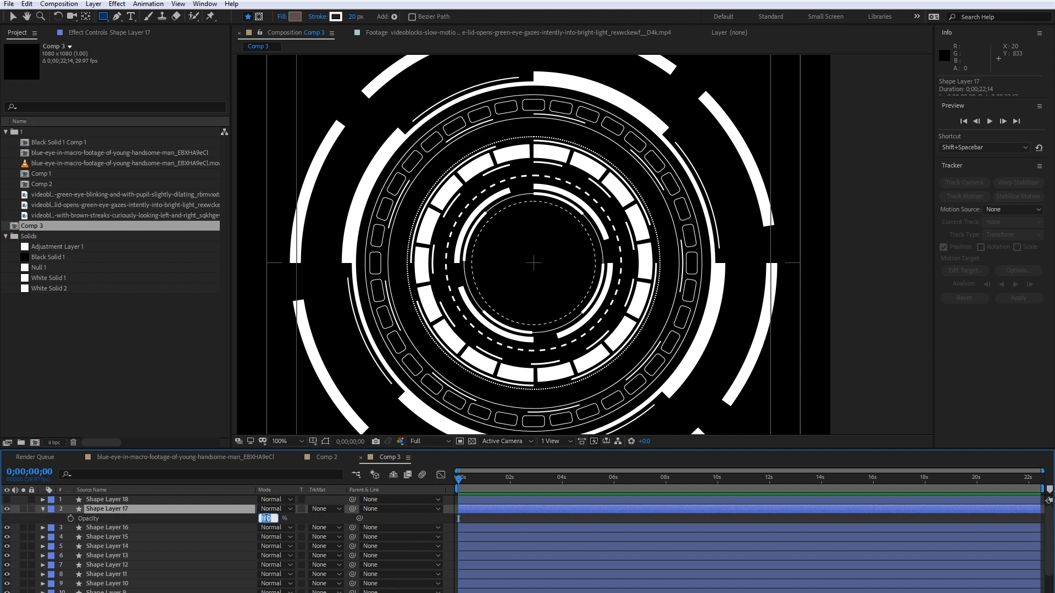
text(20)
key(Return)
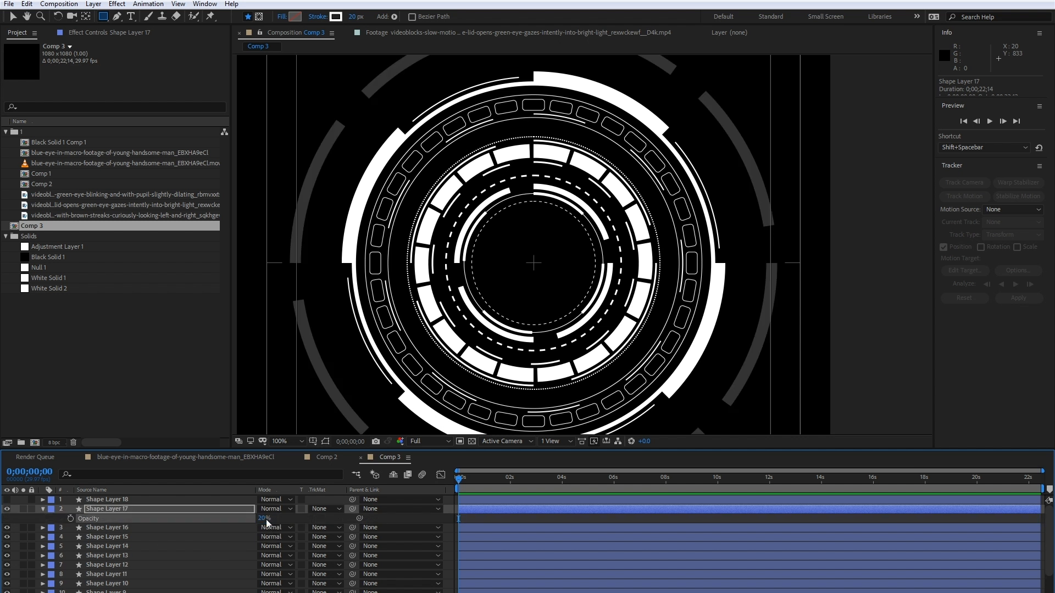
- Show Shape Layer 18 again and set its ellipse stroke width to 2
click(107, 498)
click(7, 500)
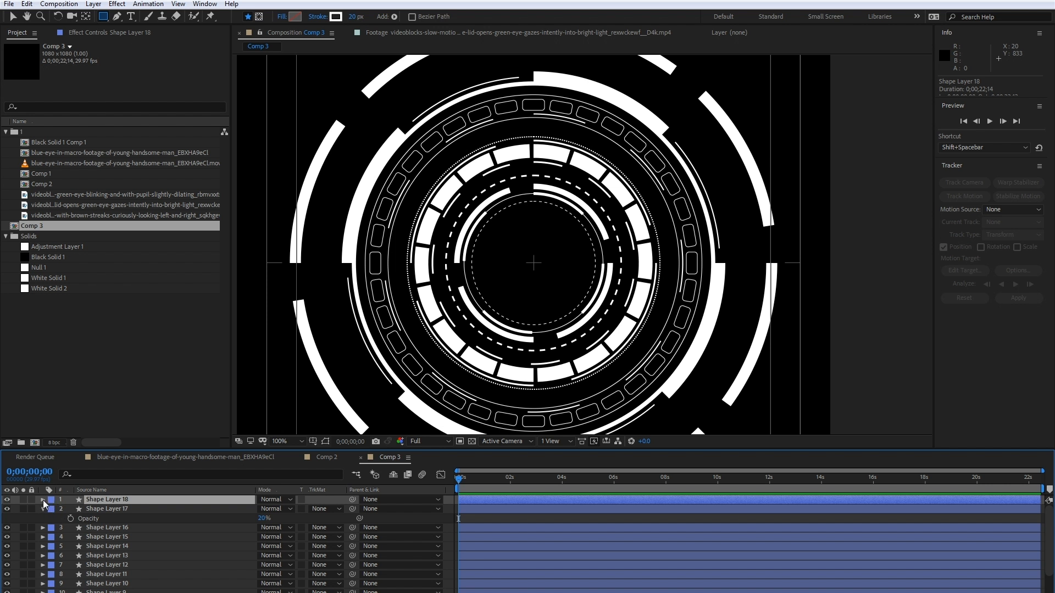
click(43, 500)
click(52, 510)
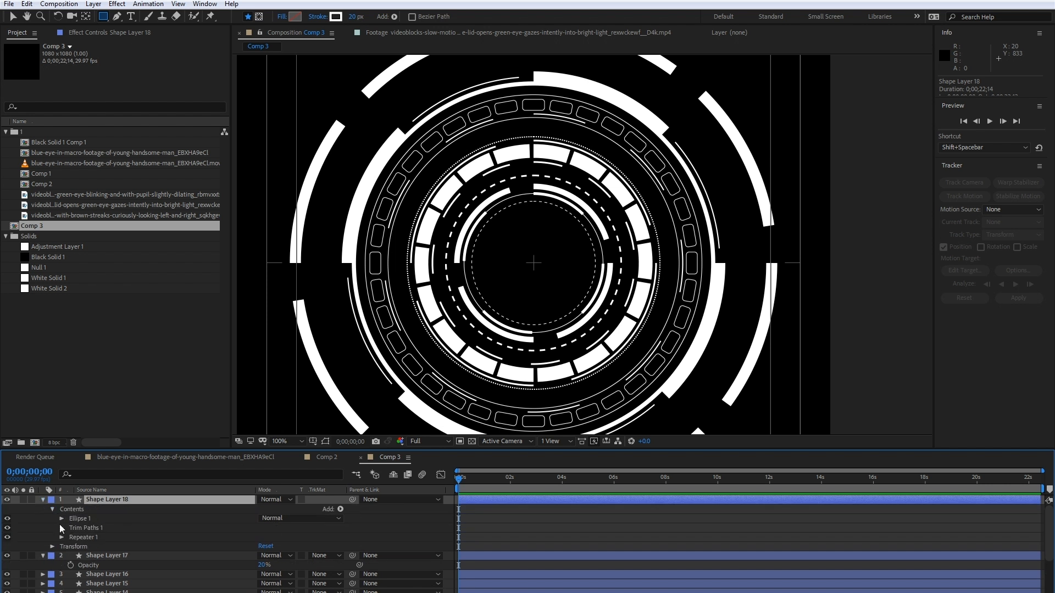
click(62, 518)
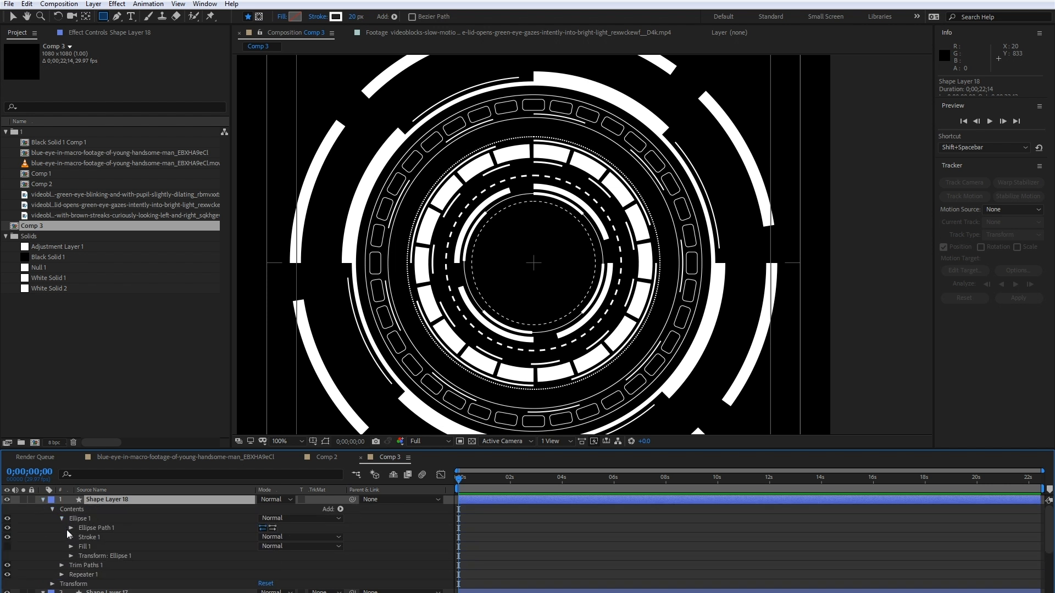
scroll(130, 556, down, 1)
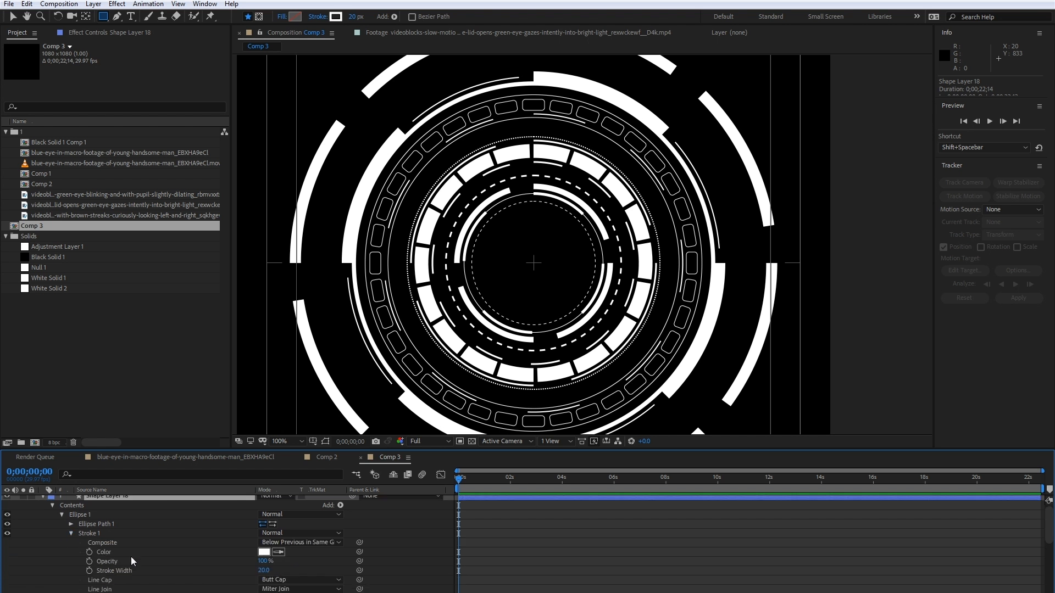
click(264, 571)
text(2)
click(303, 568)
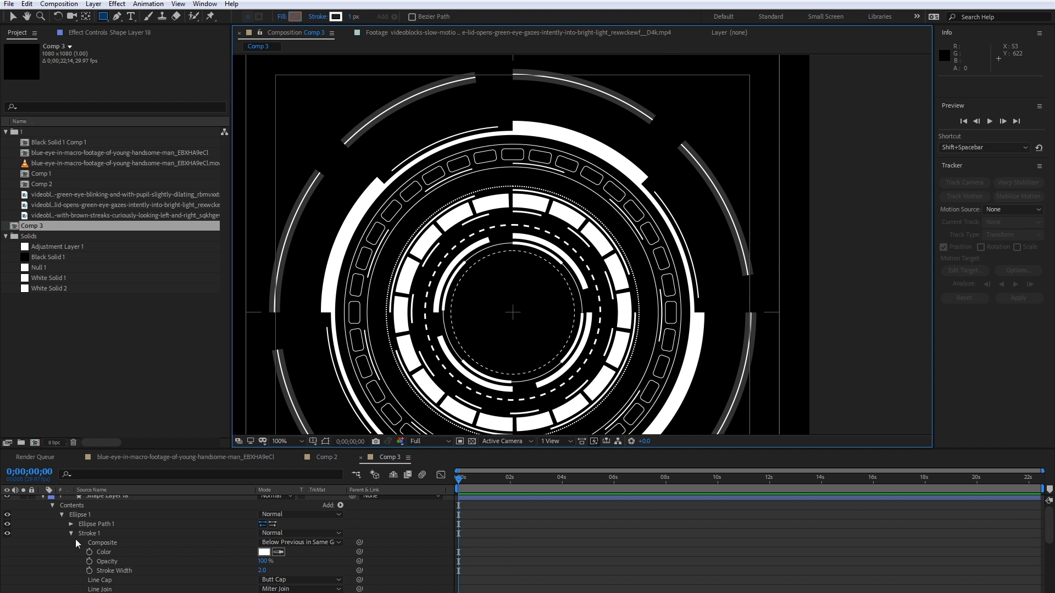
click(71, 534)
- Shorten the thin outer arcs on Shape Layer 18 by setting their Trim Paths end to 8%
click(61, 561)
scroll(65, 565, down, 1)
click(263, 552)
text(9)
click(306, 548)
click(264, 551)
text(8)
click(305, 550)
- Rotate the ellipse on Shape Layer 18 by 4° to centre the thin arcs within the dimmed arcs
scroll(96, 548, up, 1)
click(70, 552)
scroll(74, 553, down, 1)
scroll(87, 556, down, 3)
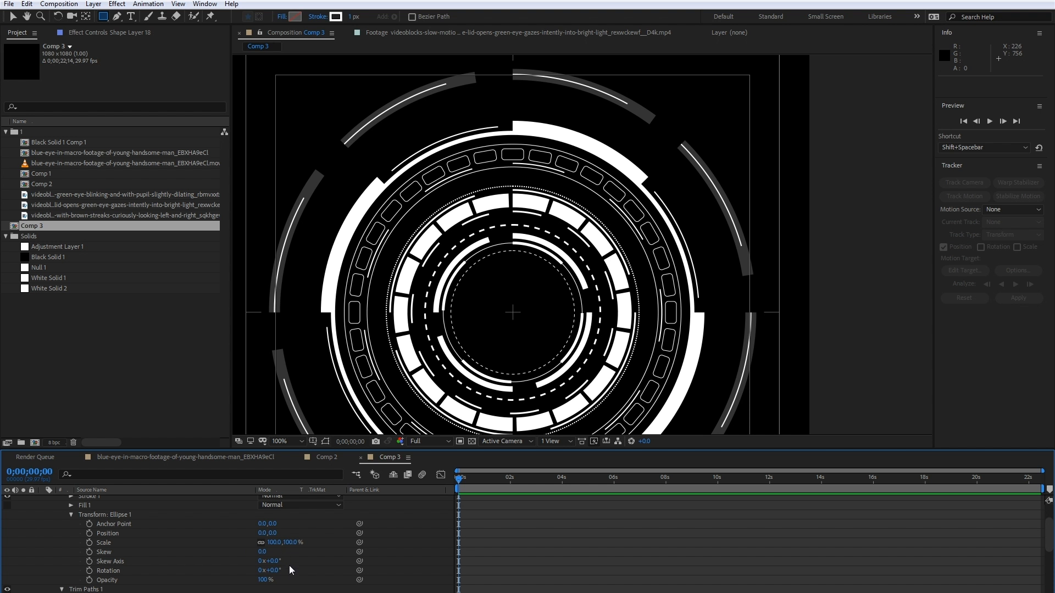
drag(274, 570, 279, 569)
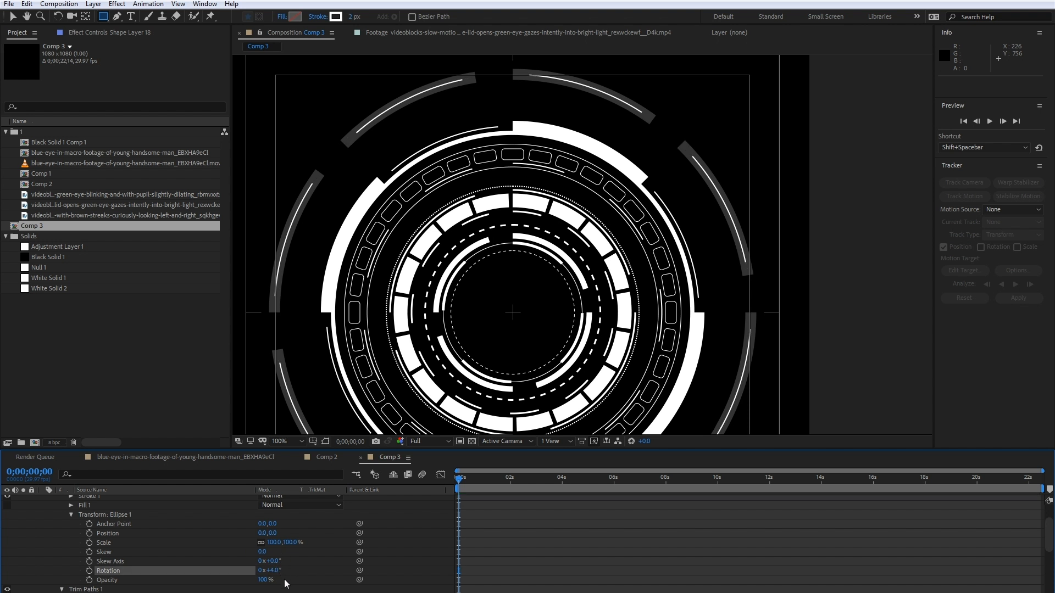
- Compare the whole ring graphic in Comp 3 with the reference design in Comp 2
click(279, 570)
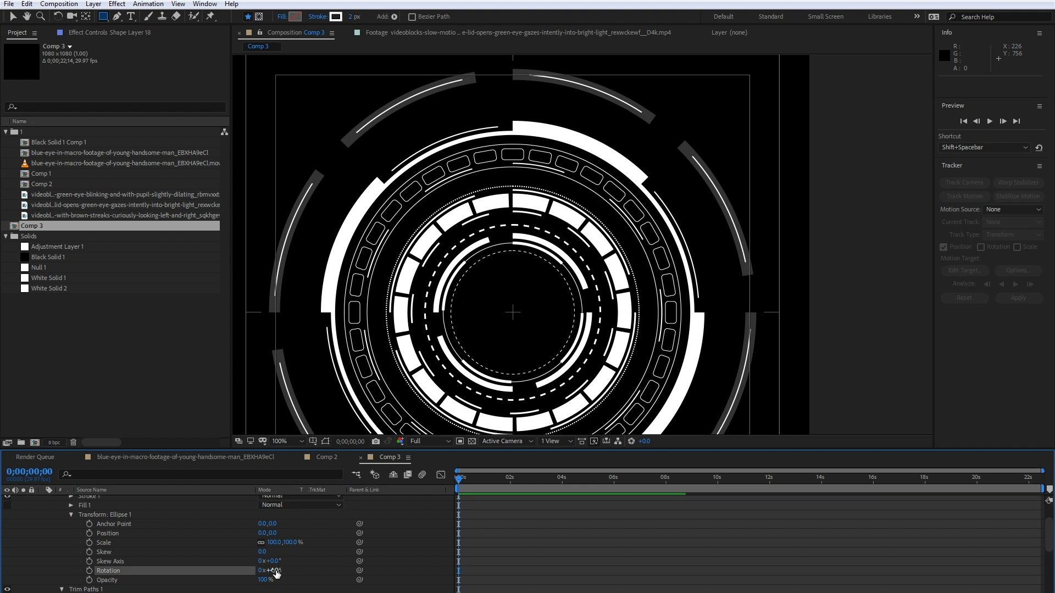
click(304, 569)
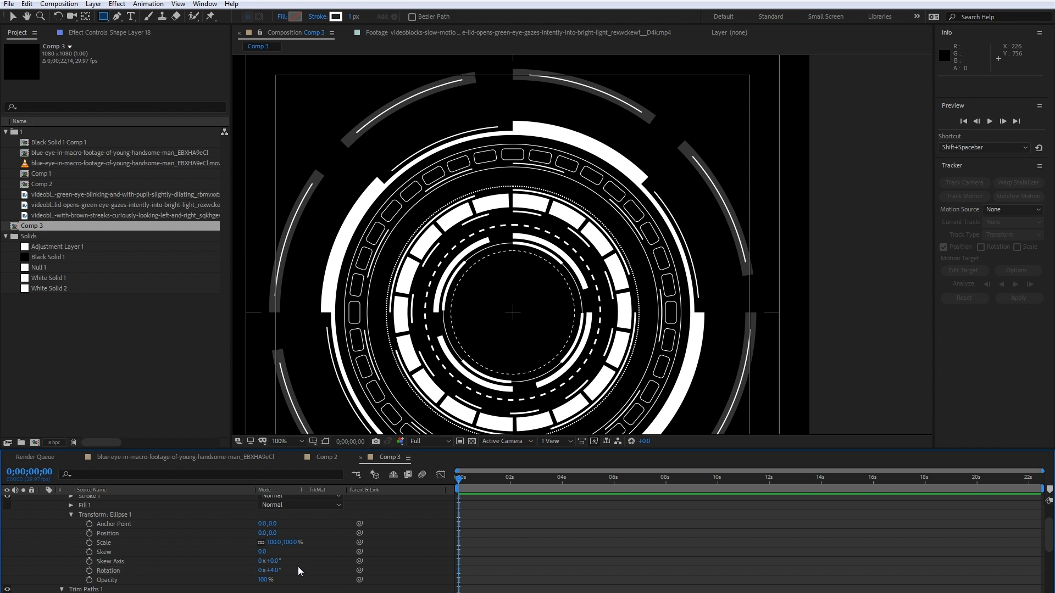
scroll(321, 318, down, 1)
key(space)
drag(444, 340, 386, 333)
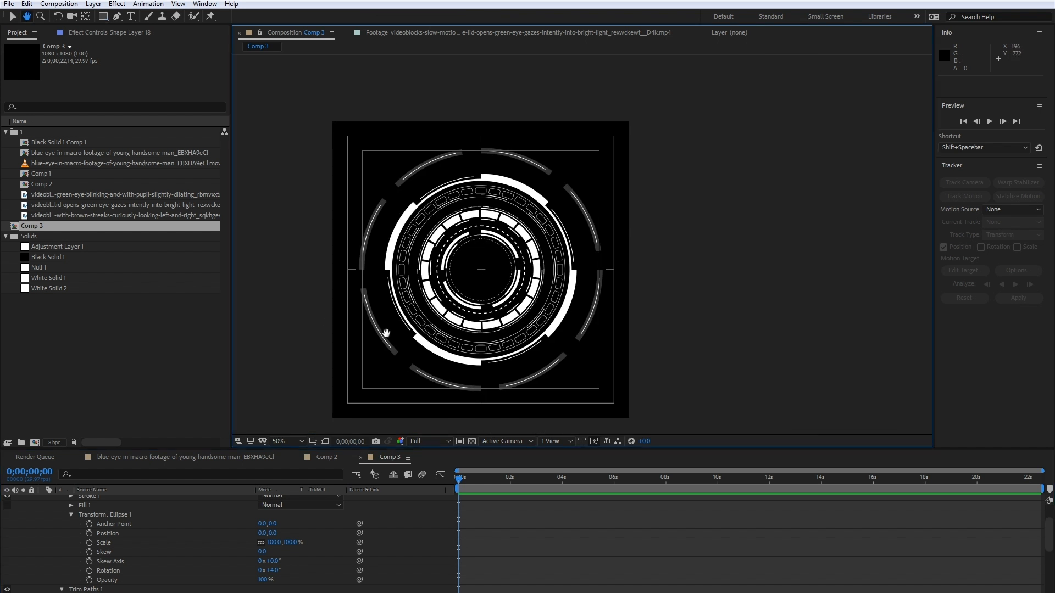
drag(386, 334, 393, 333)
click(330, 457)
scroll(410, 289, up, 1)
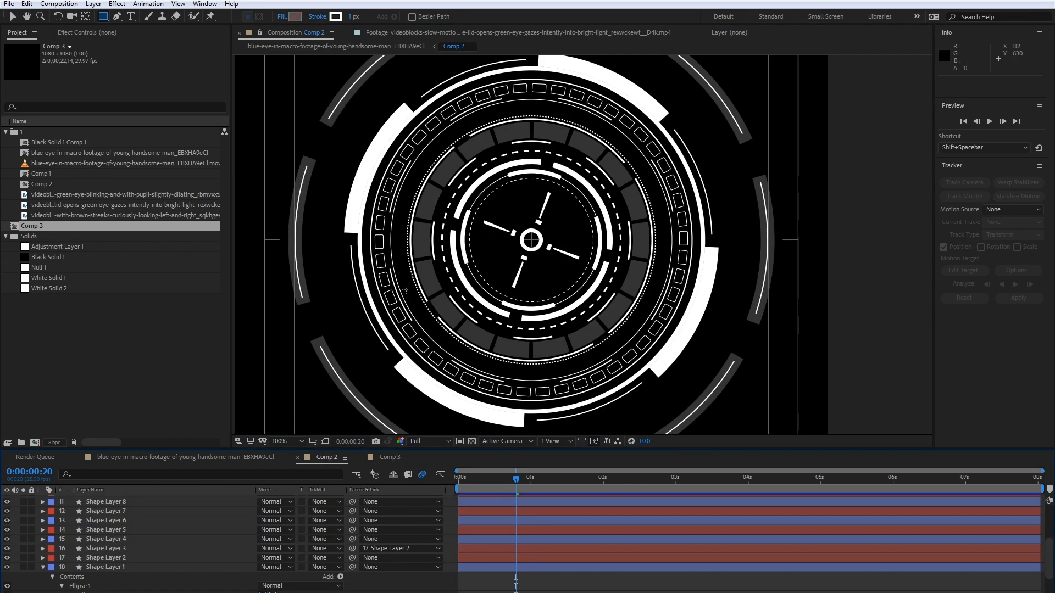
click(386, 458)
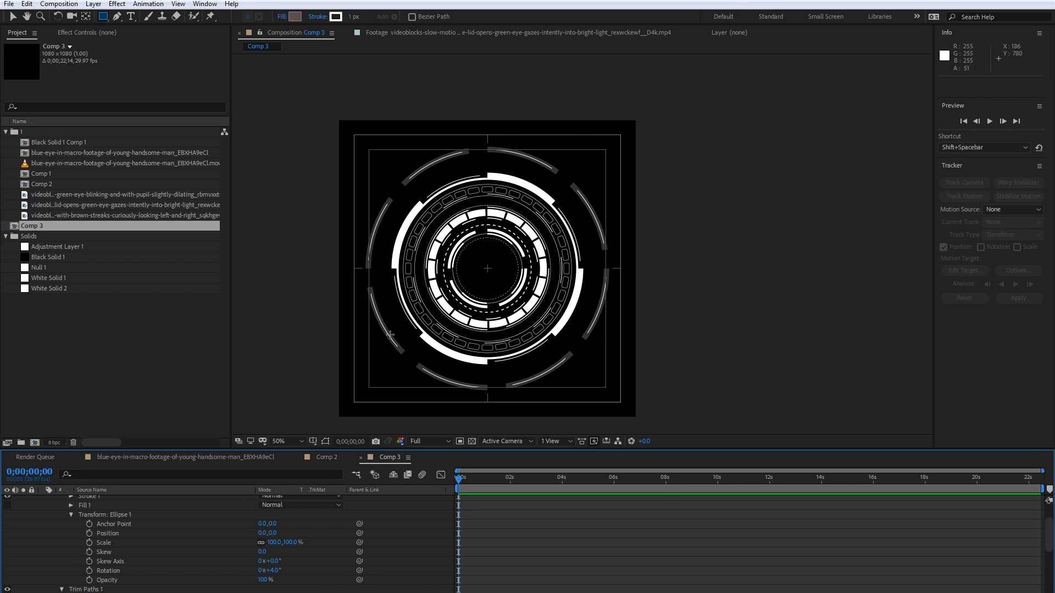
scroll(389, 335, up, 3)
scroll(382, 310, down, 2)
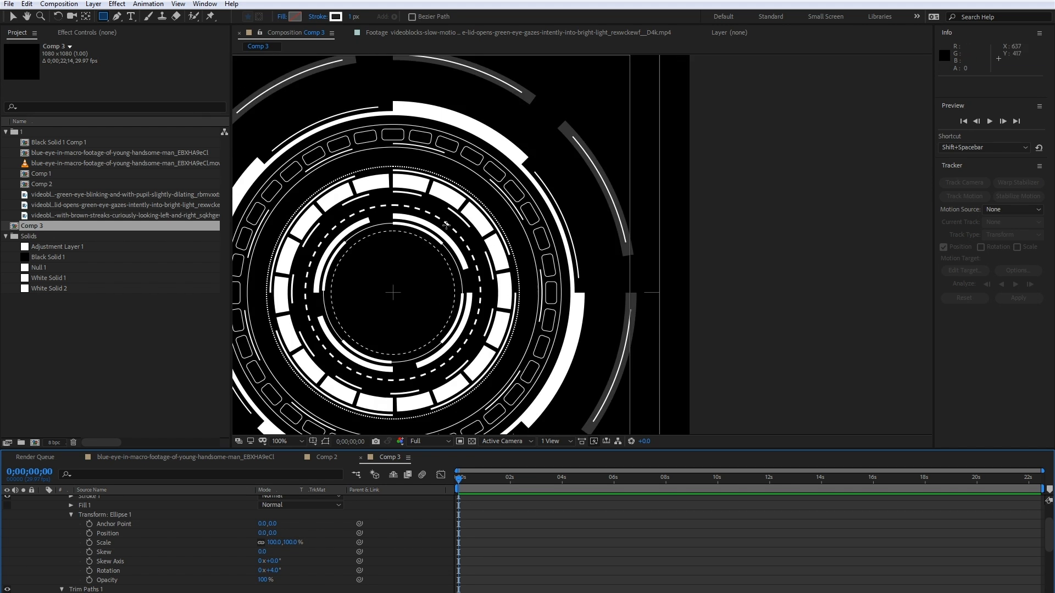
drag(386, 254, 502, 243)
- Collapse the expanded properties of Shape Layer 18 and Shape Layer 17 to tidy the layer list
scroll(70, 521, up, 2)
click(43, 500)
click(43, 508)
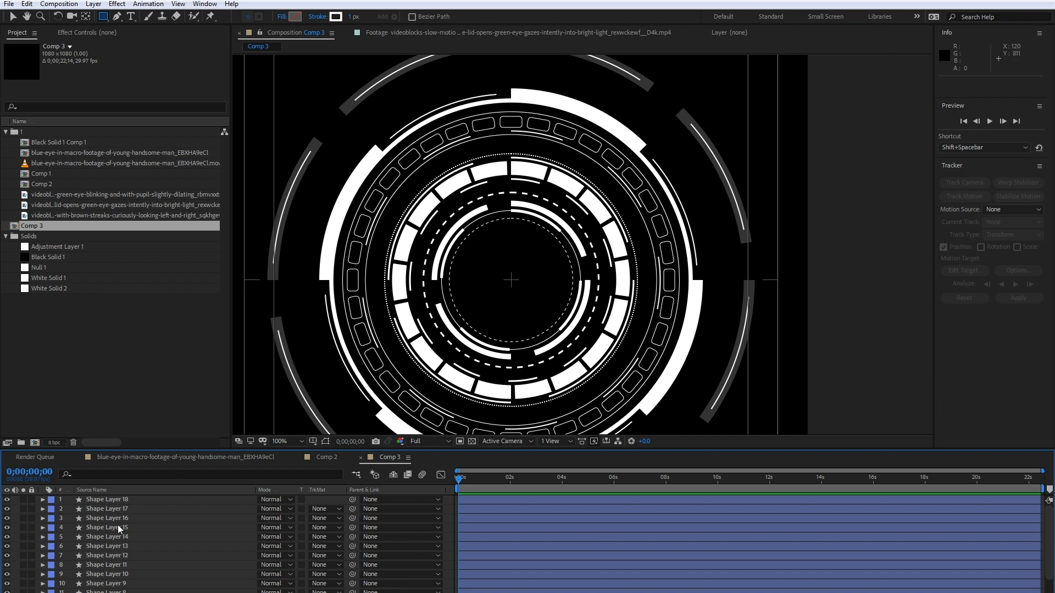
scroll(117, 528, down, 3)
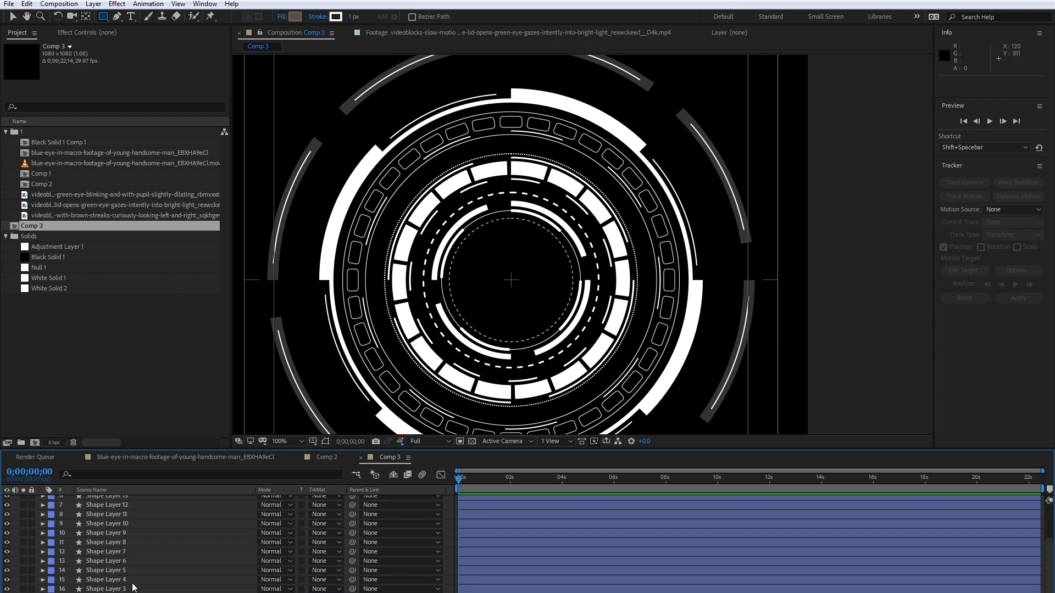
- Add a null object to Comp 3 and parent all the shape layers to it
click(93, 4)
mouse_move(110, 16)
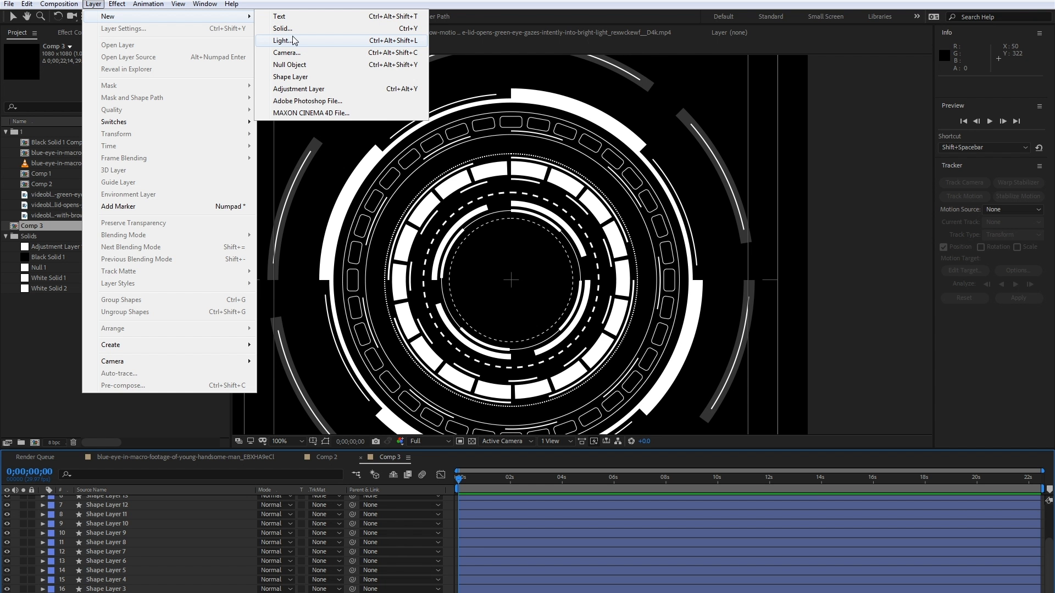
click(317, 65)
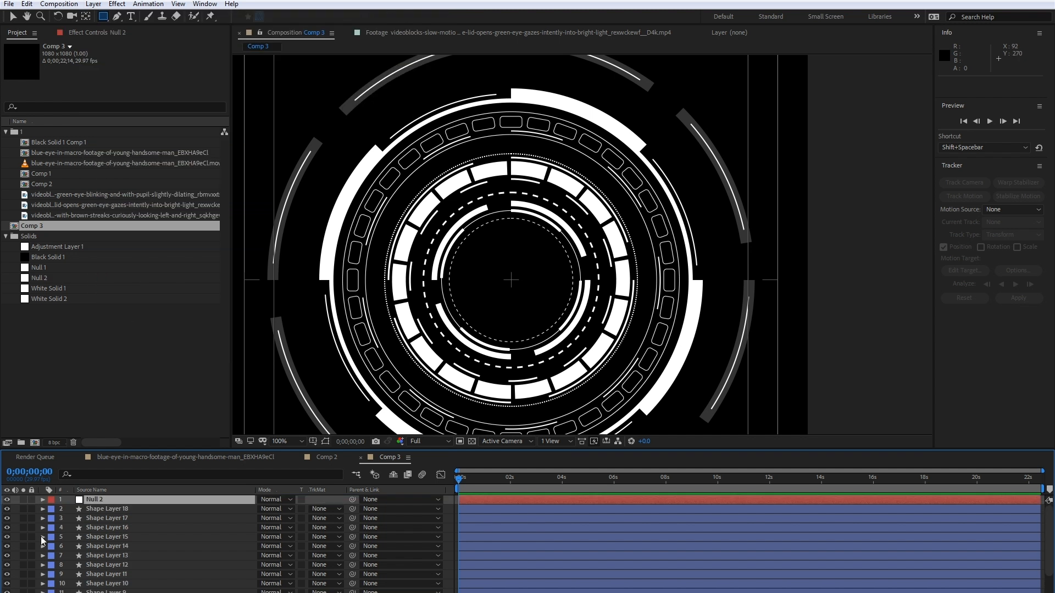
click(120, 511)
scroll(119, 513, down, 3)
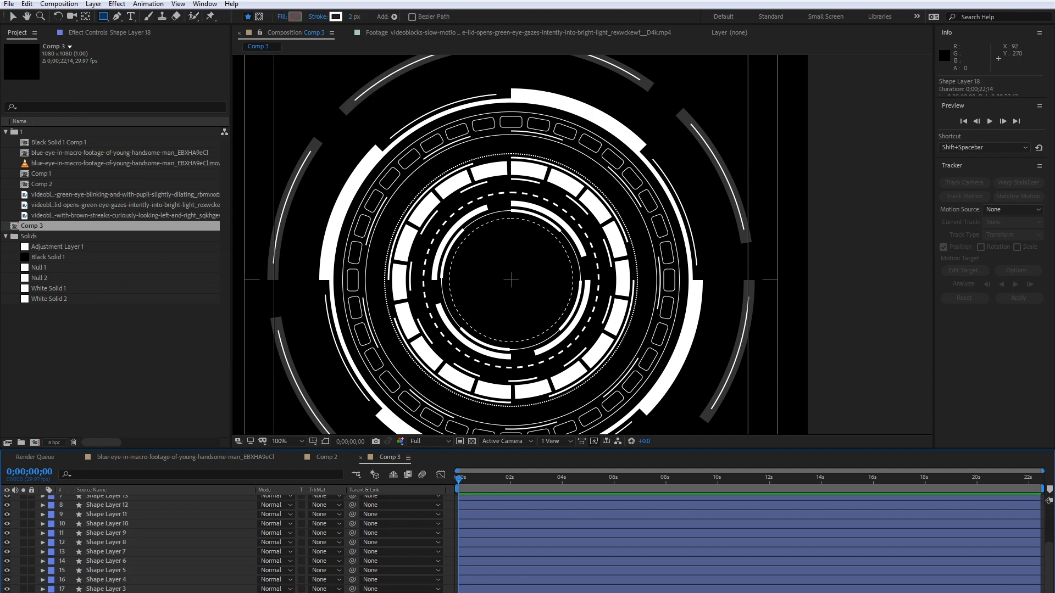
shift+click(112, 592)
scroll(111, 583, up, 3)
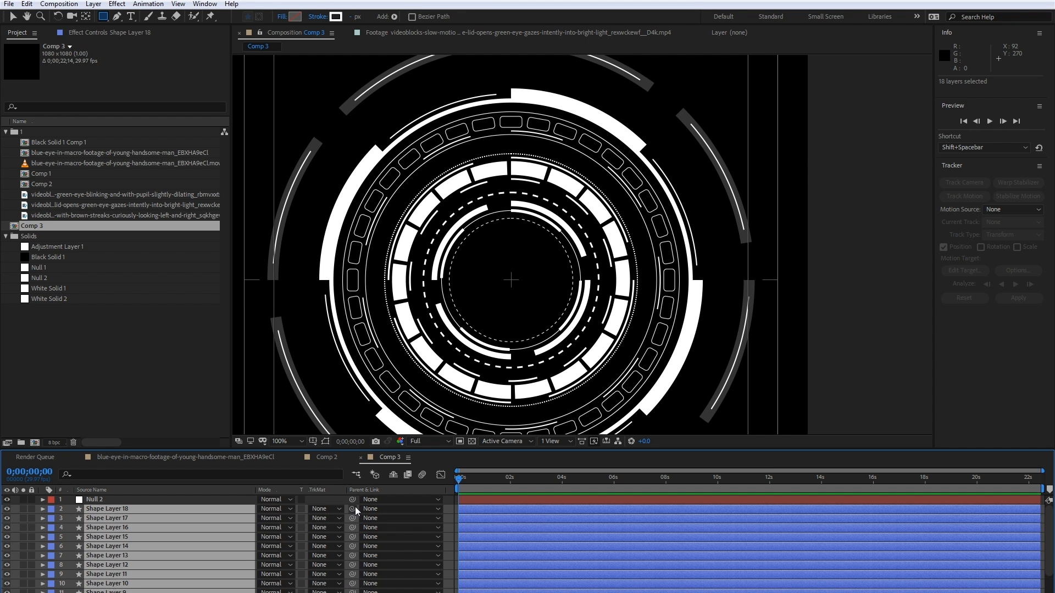
drag(354, 507, 129, 500)
- Try scaling the whole graphic through the scale of the null, and undo the change
click(129, 499)
key(s)
drag(275, 509, 402, 494)
key(comma)
key(ctrl+z)
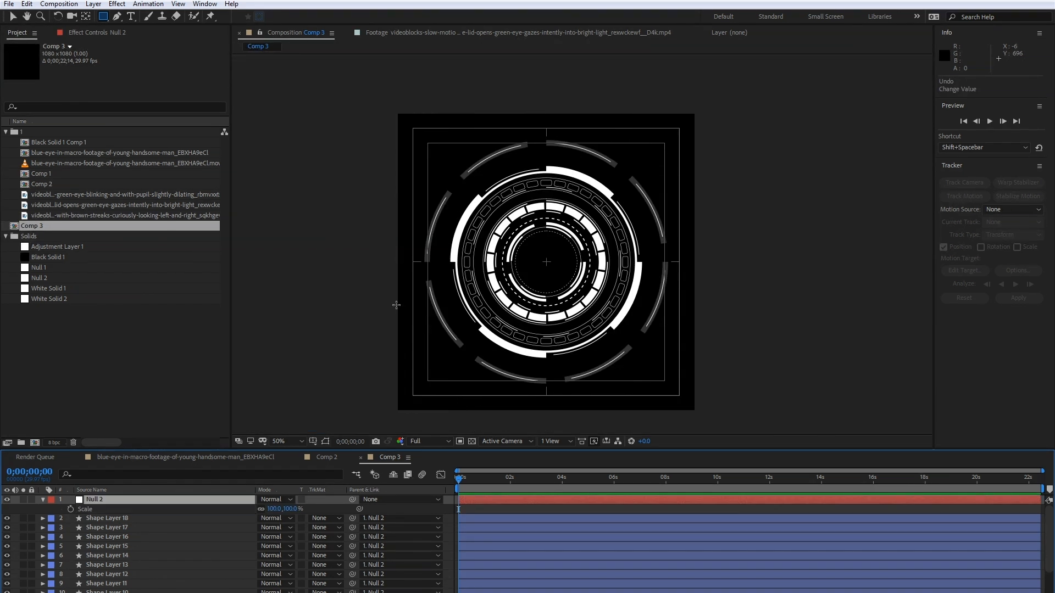
key(period)
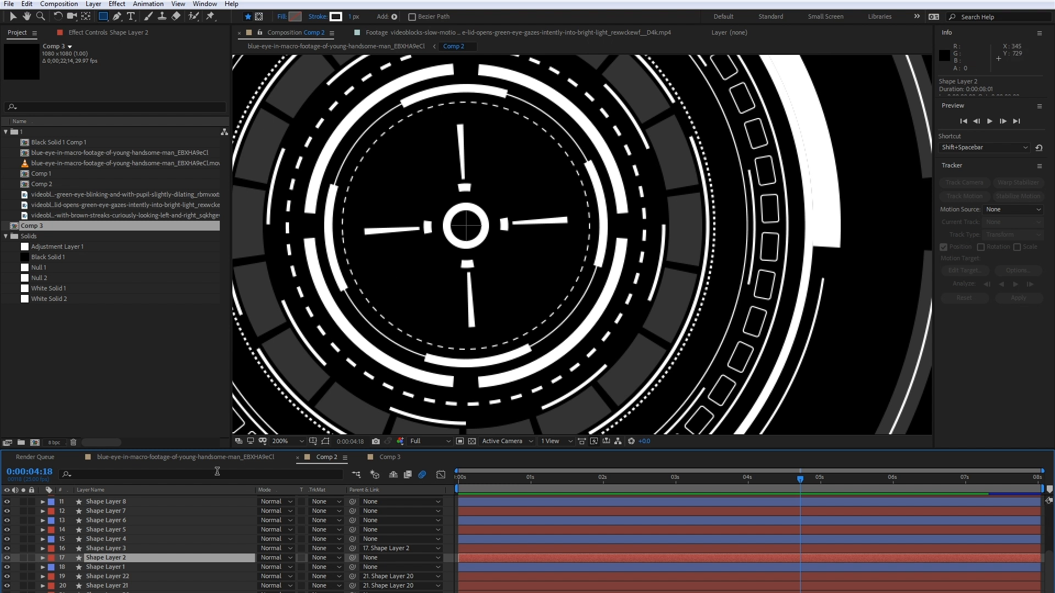
- Copy Shape Layers 20, 21 and 22, which form the central crosshair, from Comp 2 and paste them into Comp 3
click(141, 577)
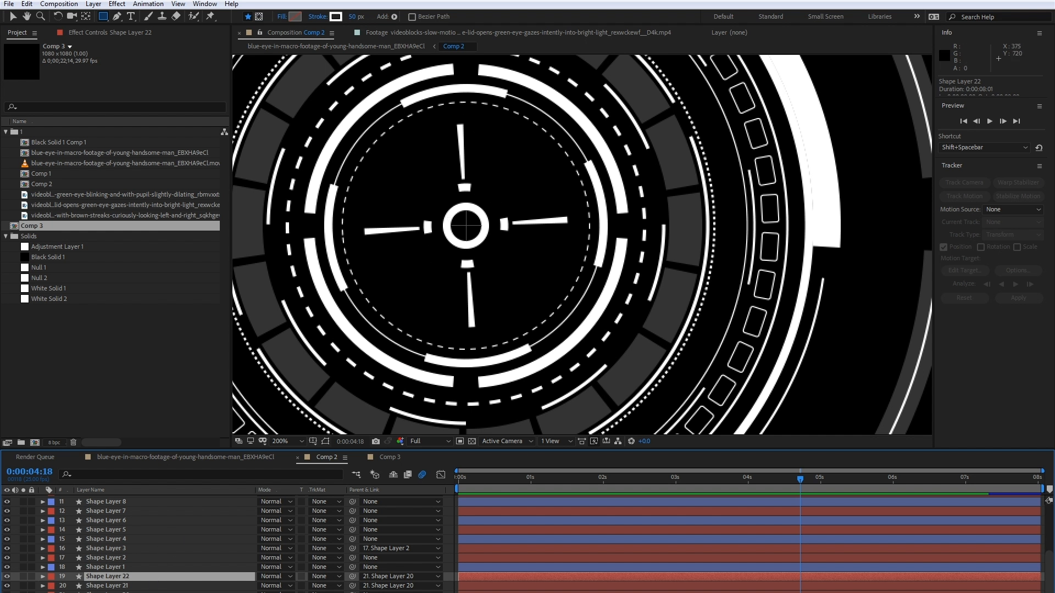
shift+click(109, 591)
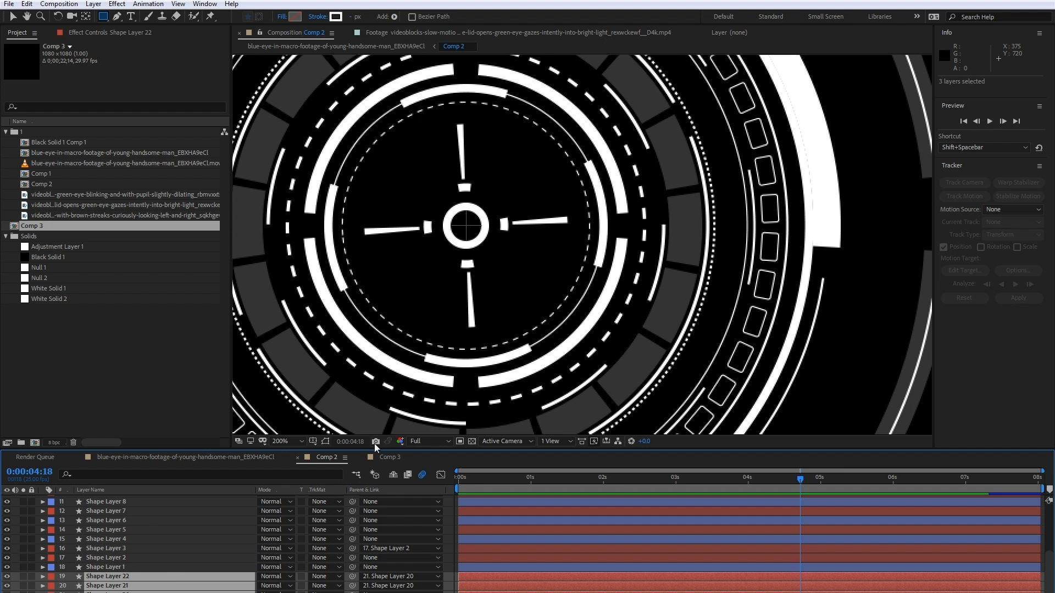
key(ctrl+c)
click(390, 458)
key(ctrl+v)
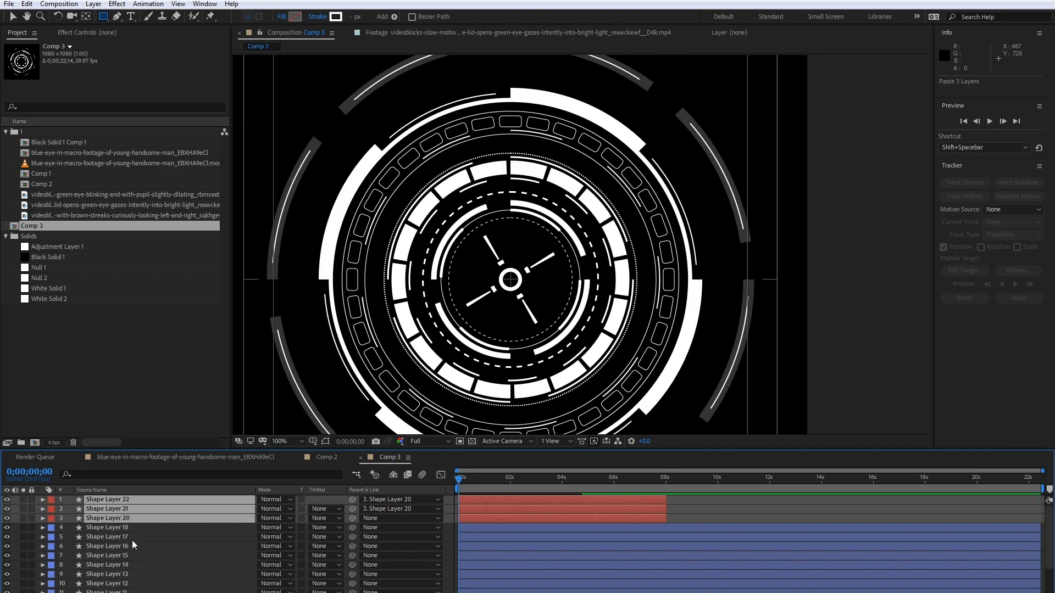
- Extend the three pasted crosshair layers to the end of Comp 3
key(period)
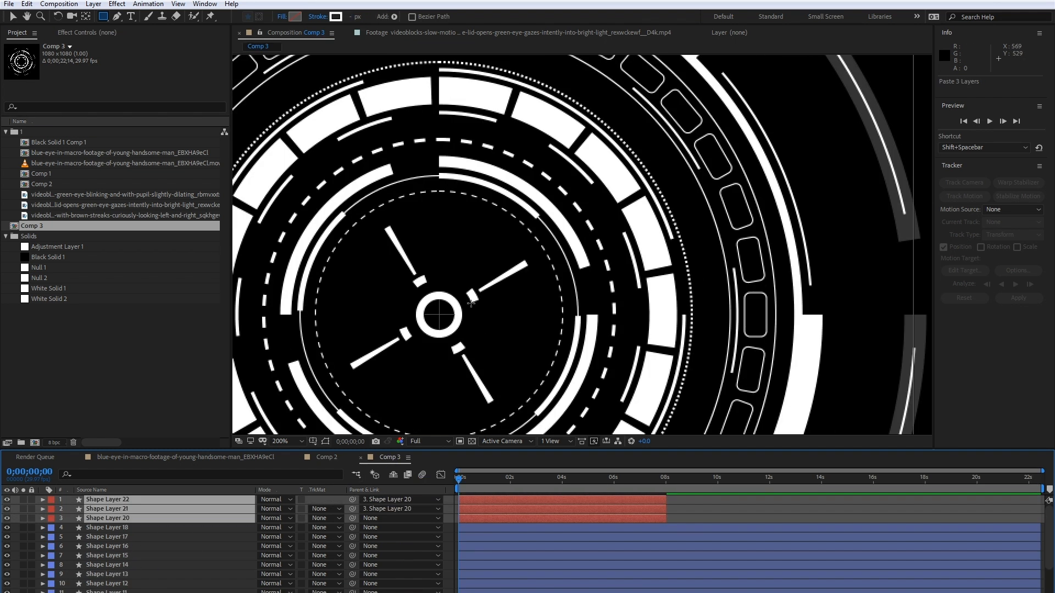
drag(425, 335, 471, 280)
drag(665, 511, 1047, 506)
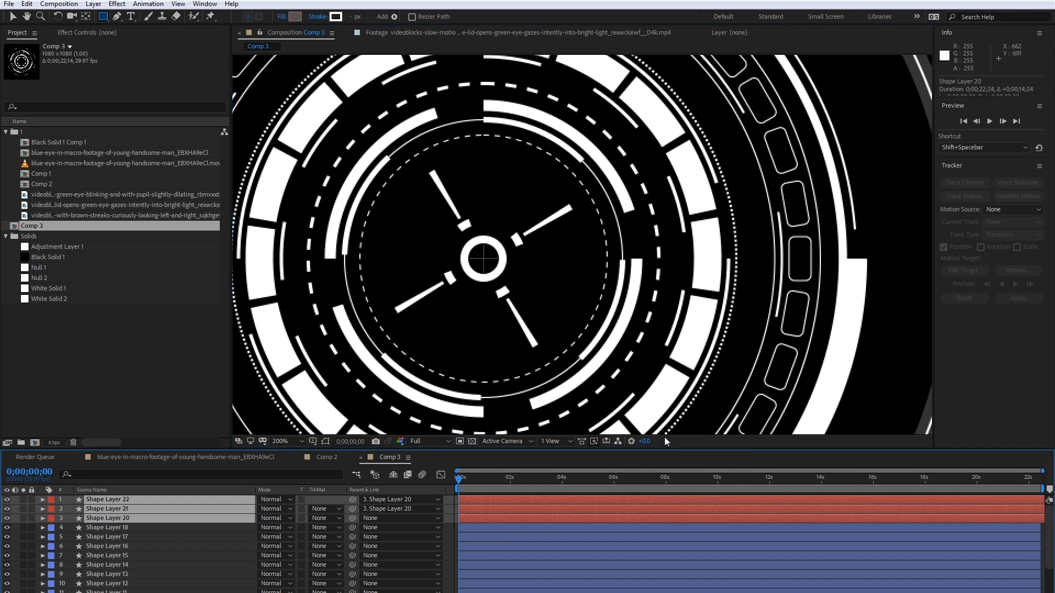
- Play back the ring animation in Comp 2 as a reference and return to Comp 3
click(328, 458)
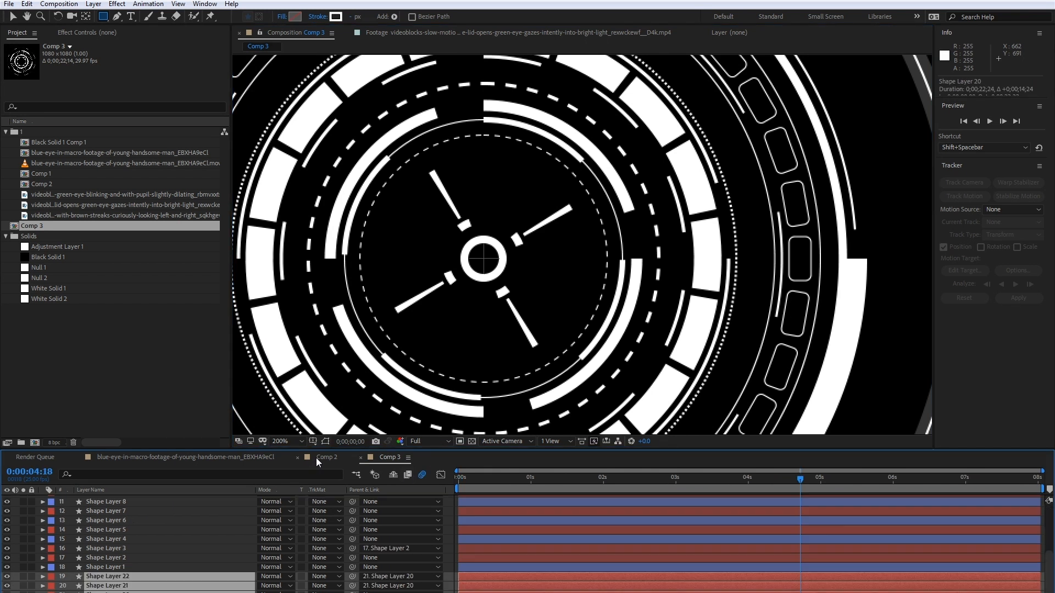
key(space)
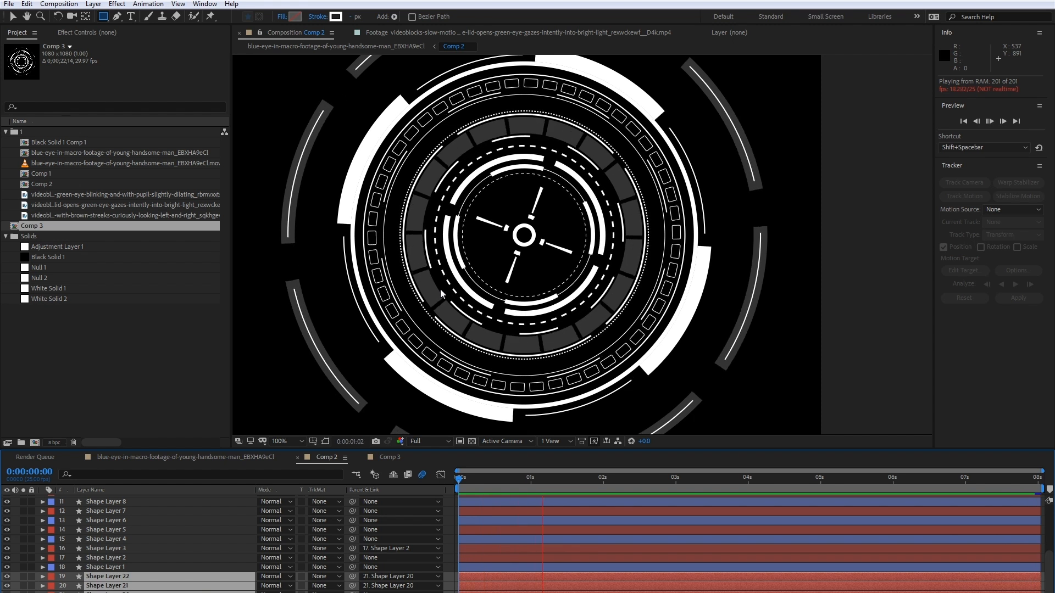
key(space)
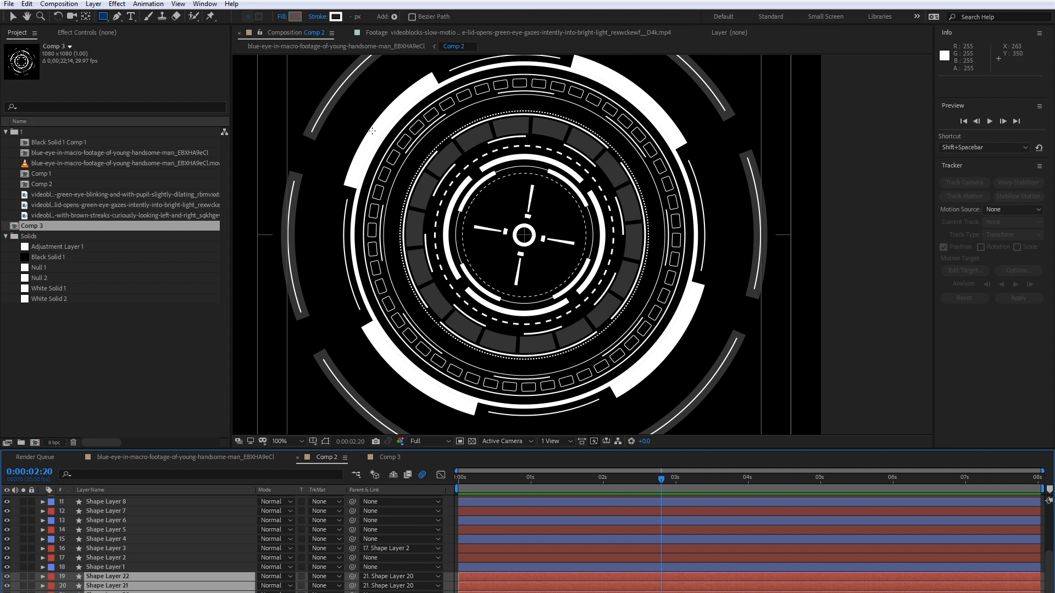
key(space)
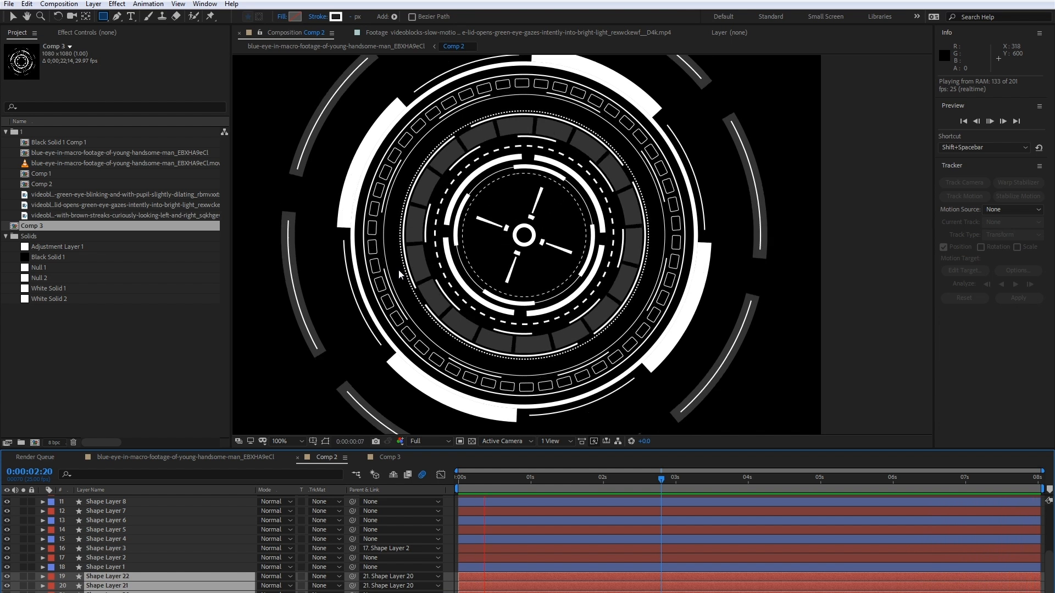
click(390, 458)
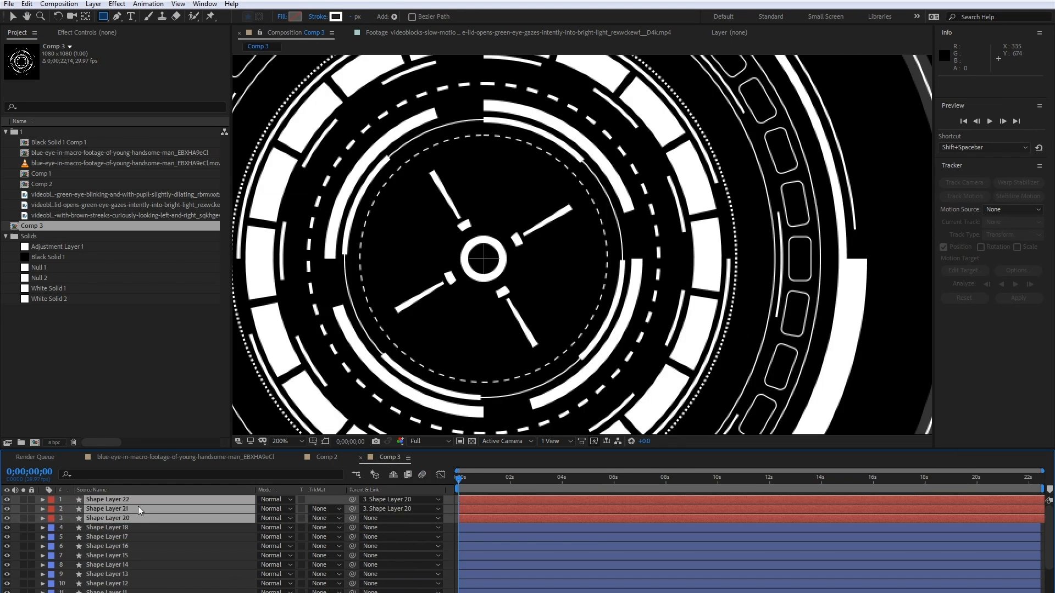
- Examine Shape Layers 20, 21 and 22 and how the crosshair layers are parented
click(116, 519)
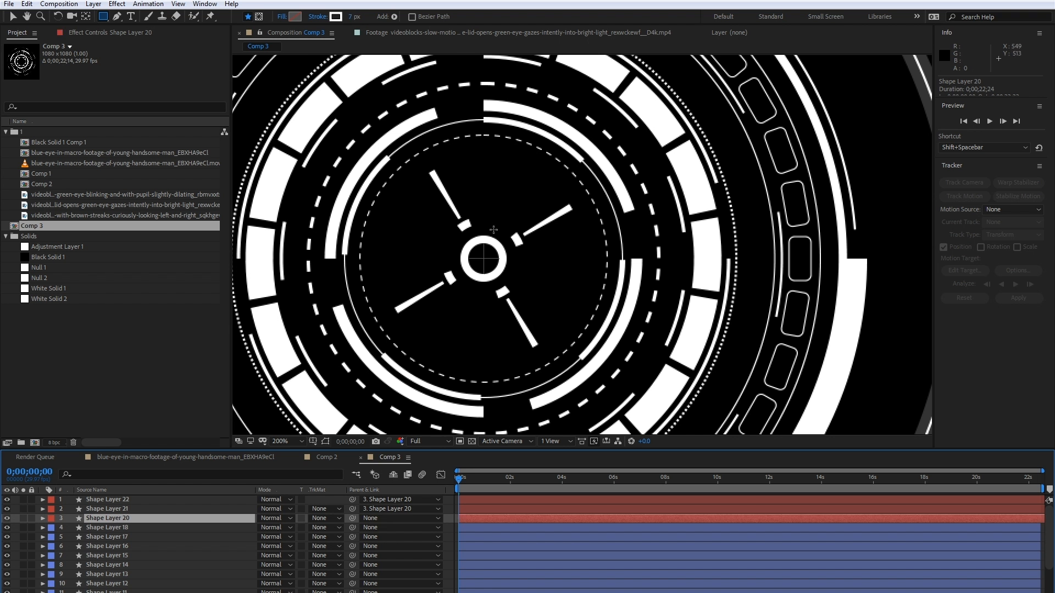
click(137, 509)
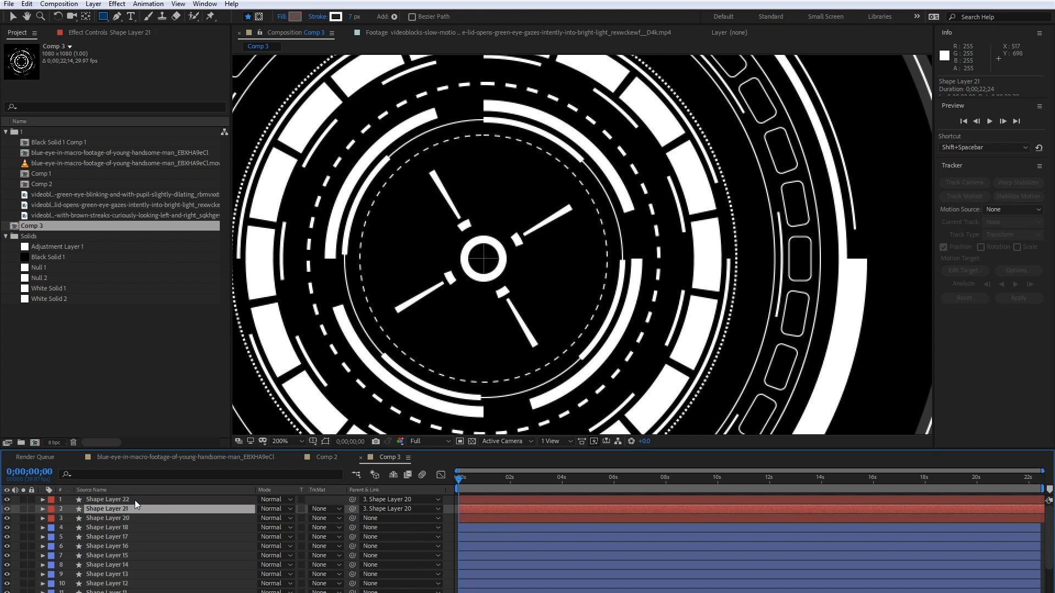
ctrl+click(134, 500)
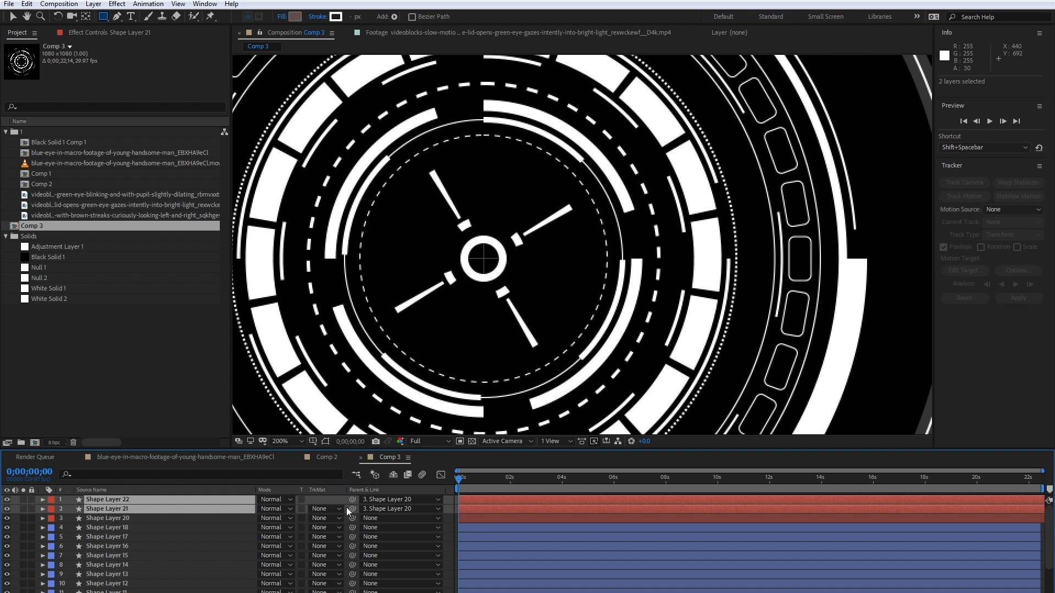
- Show the layer controls, reveal the rotation of Shape Layer 20 and try turning the crosshair with it
click(112, 518)
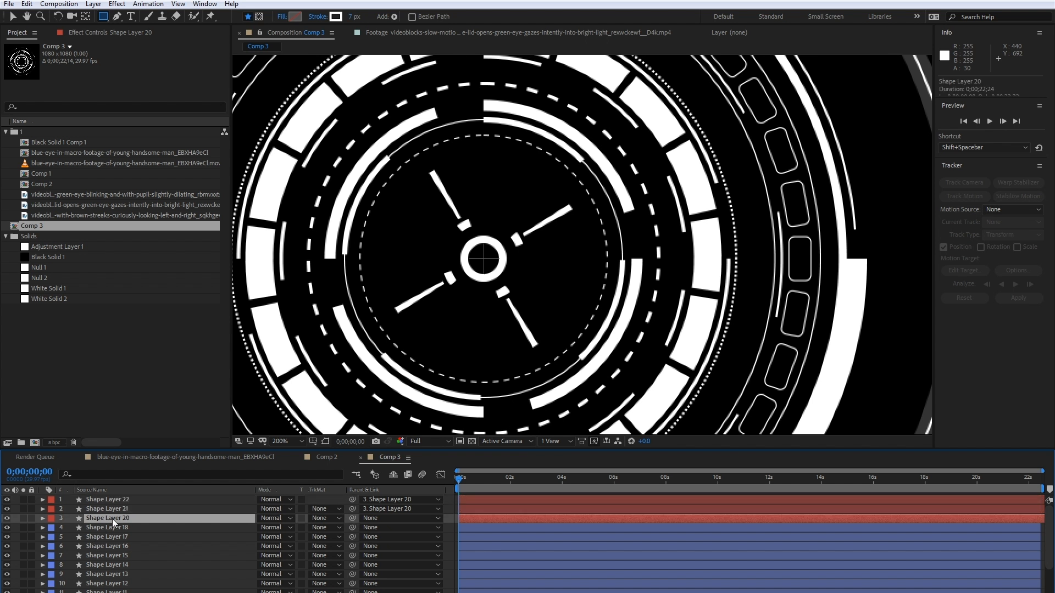
key(ctrl+shift+h)
key(r)
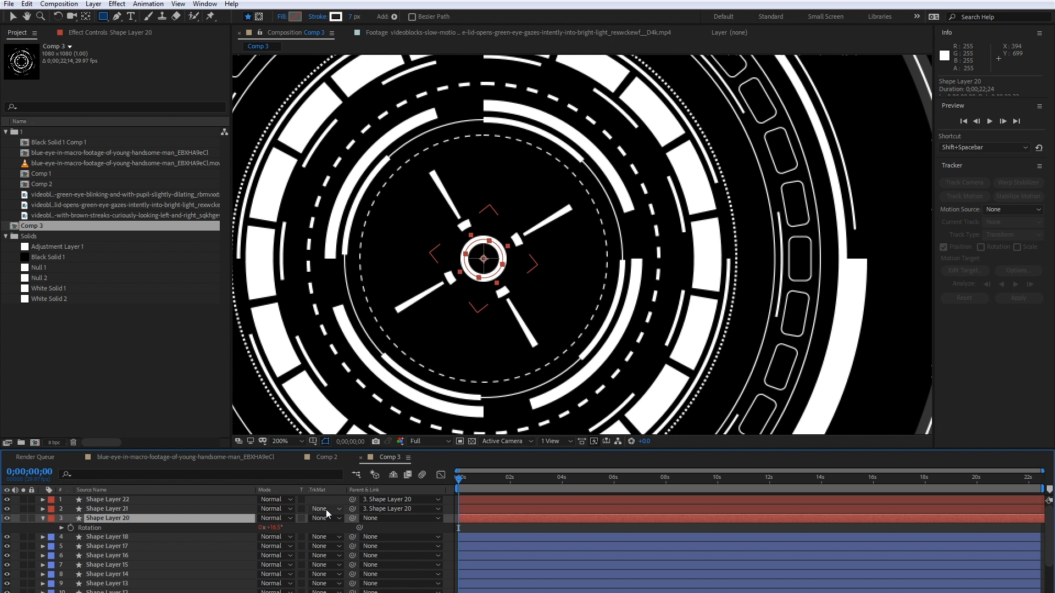
mouse_move(274, 528)
mouse_down()
mouse_move(305, 526)
mouse_move(261, 520)
mouse_move(278, 518)
mouse_up()
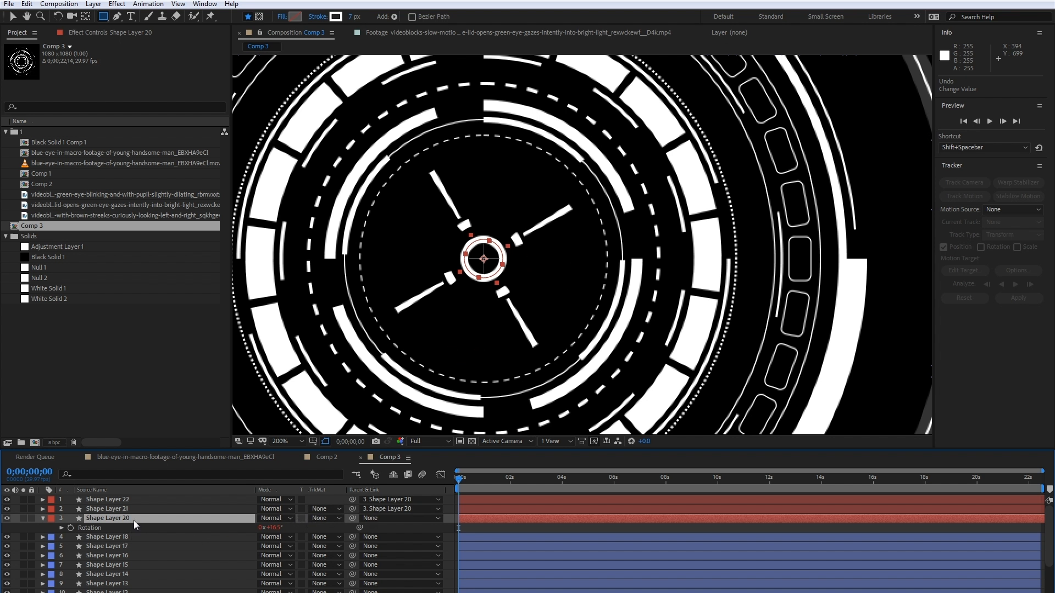
- Reveal the rotation expression of Shape Layer 20 and open its text to examine it
key(e)
key(e)
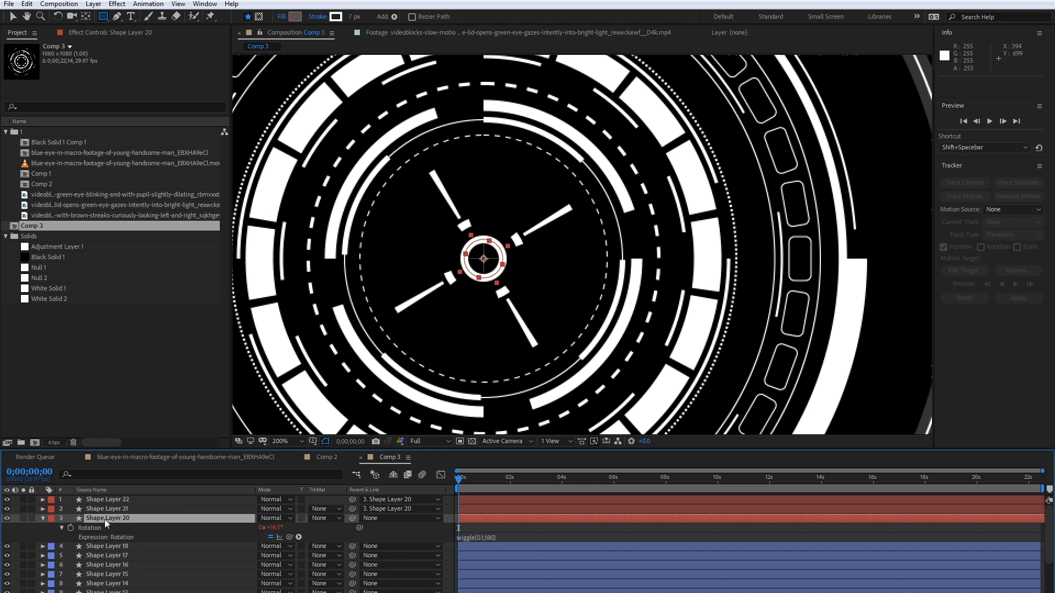
click(497, 539)
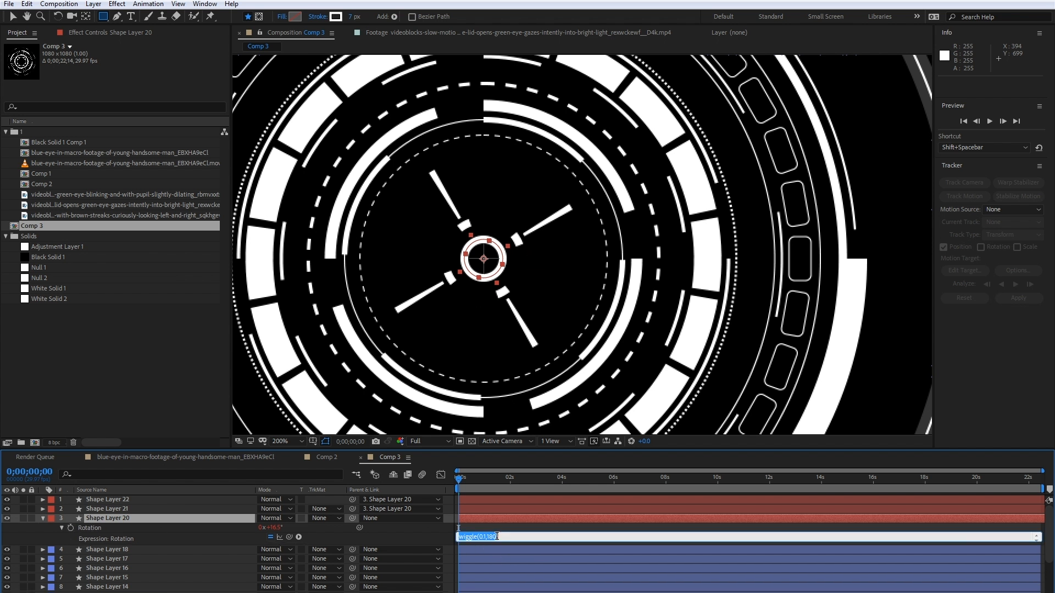
click(494, 532)
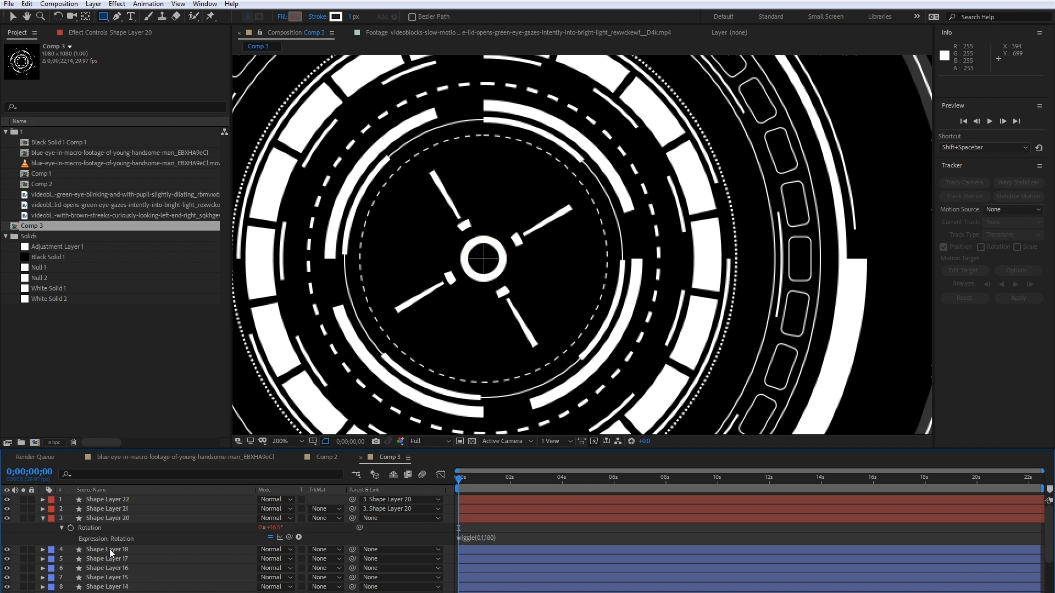
- Parent the outermost thin ring, Shape Layer 18, to Shape Layer 17
click(110, 549)
key(r)
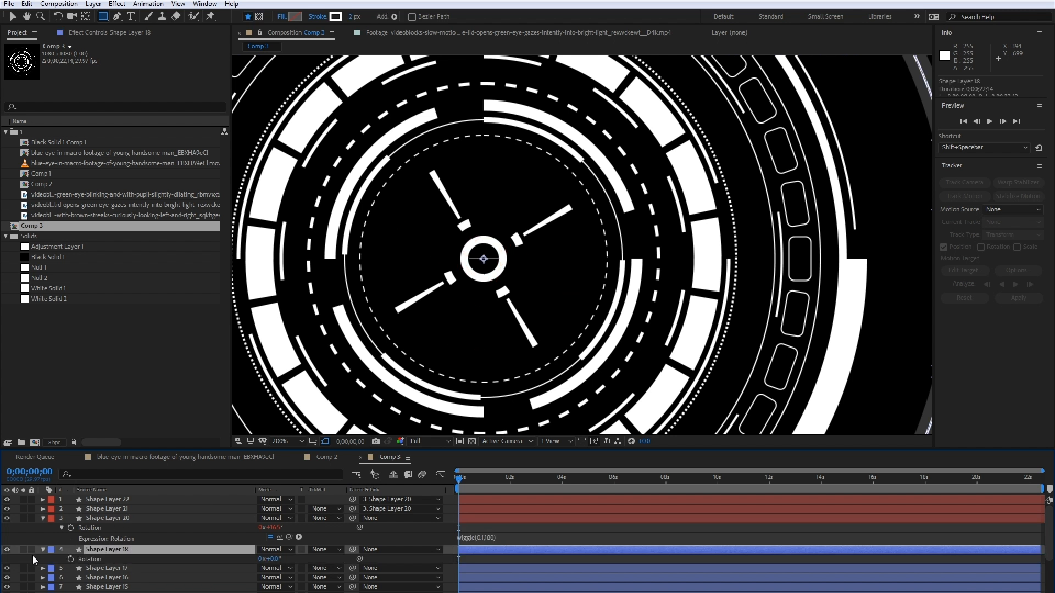
scroll(409, 354, down, 1)
key(h)
drag(342, 353, 356, 339)
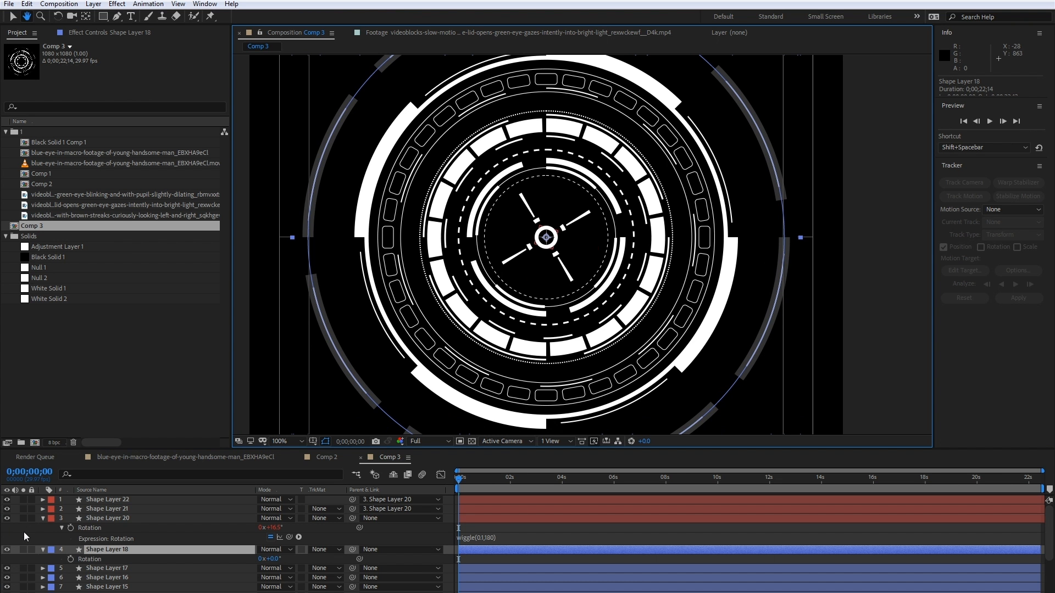
key(q)
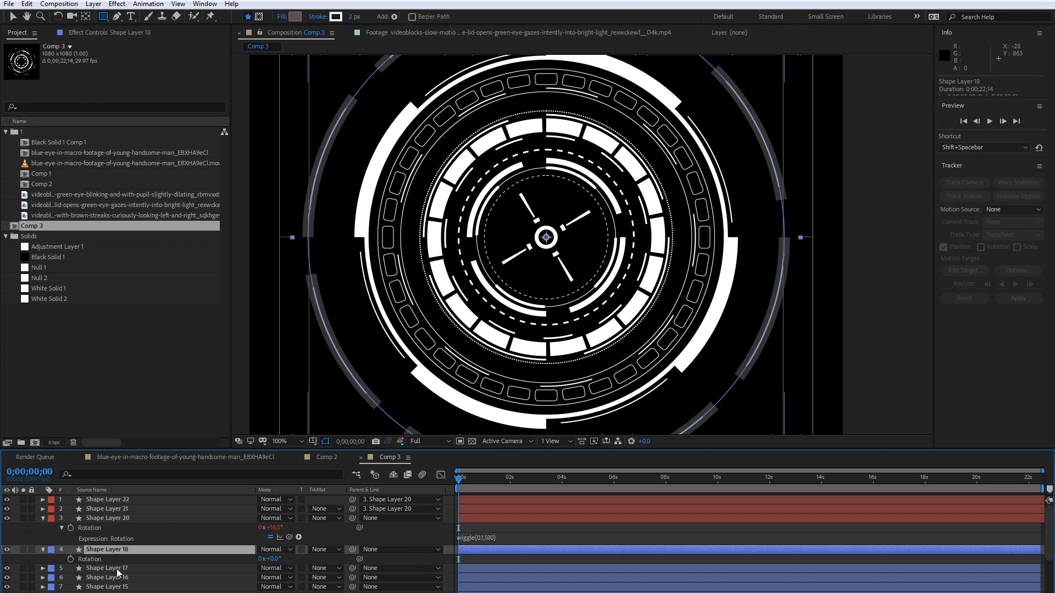
ctrl+click(118, 571)
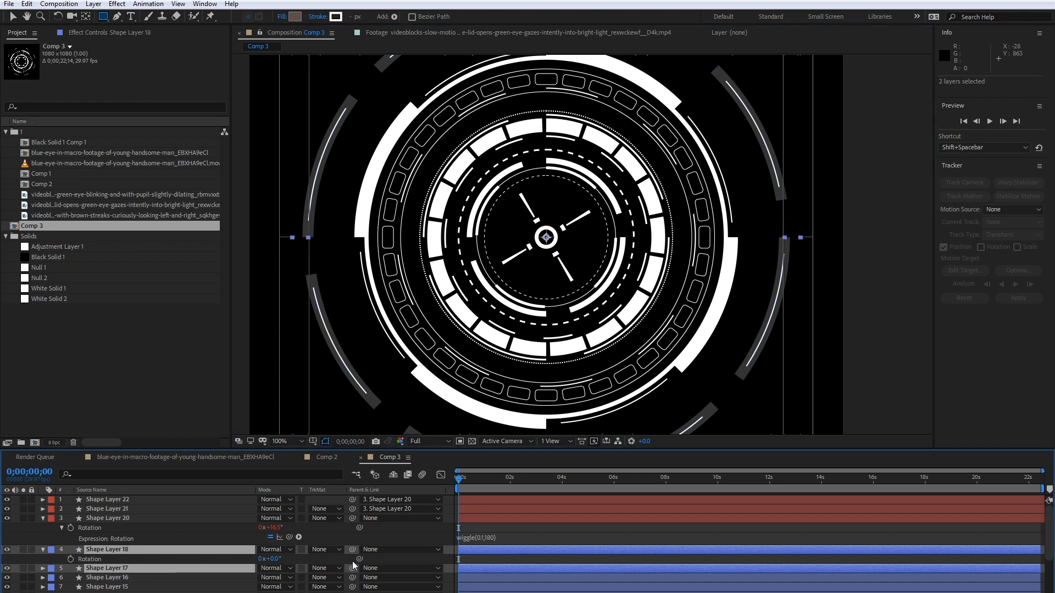
click(127, 547)
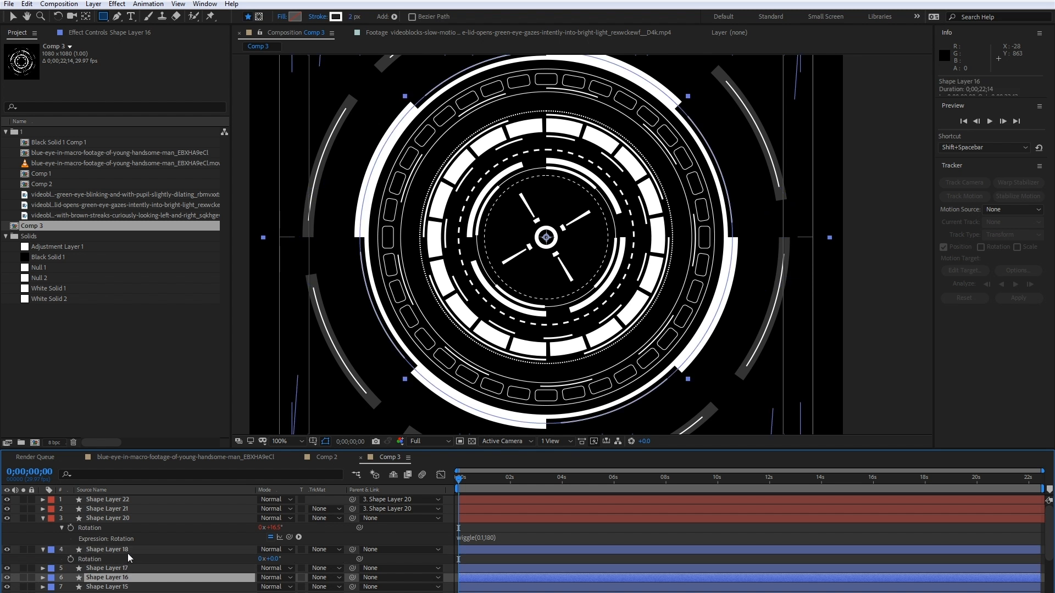
drag(352, 550, 125, 571)
click(125, 571)
- Enlarge the timeline area and collapse the rotation properties of Shape Layers 18 and 17
key(r)
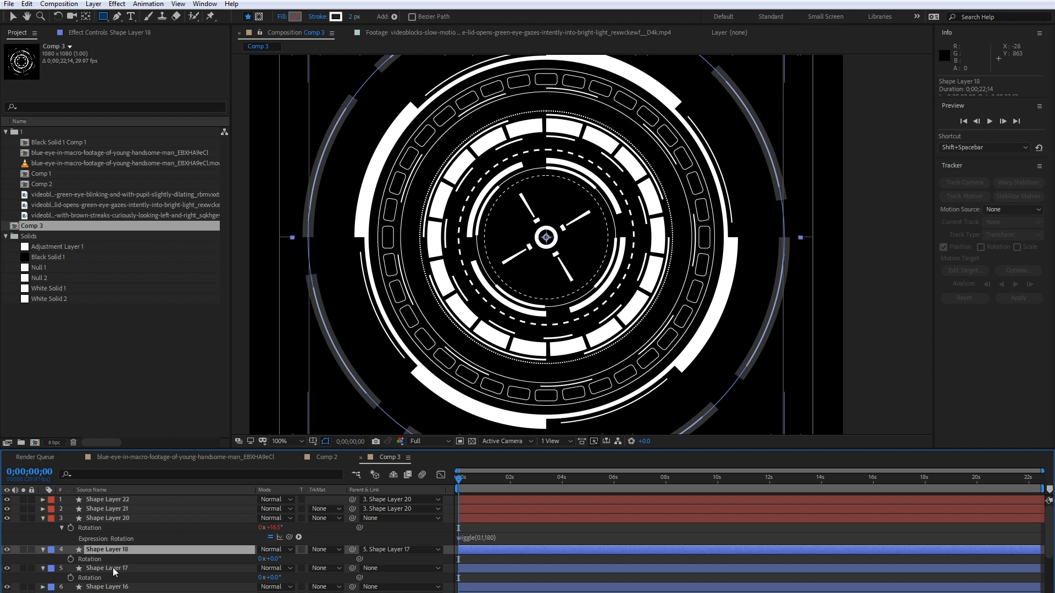
click(104, 582)
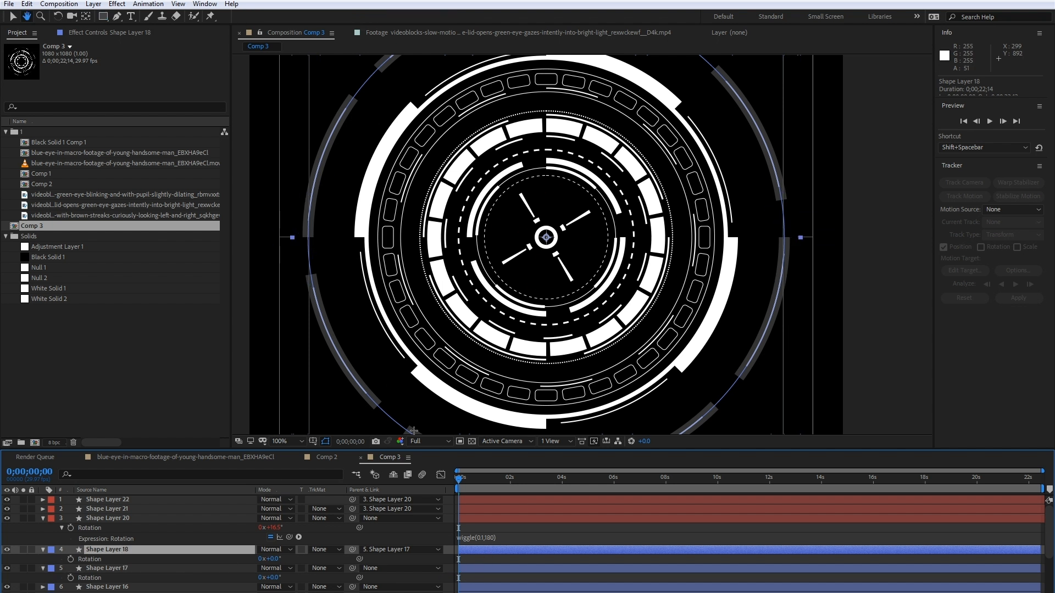
drag(417, 449, 407, 341)
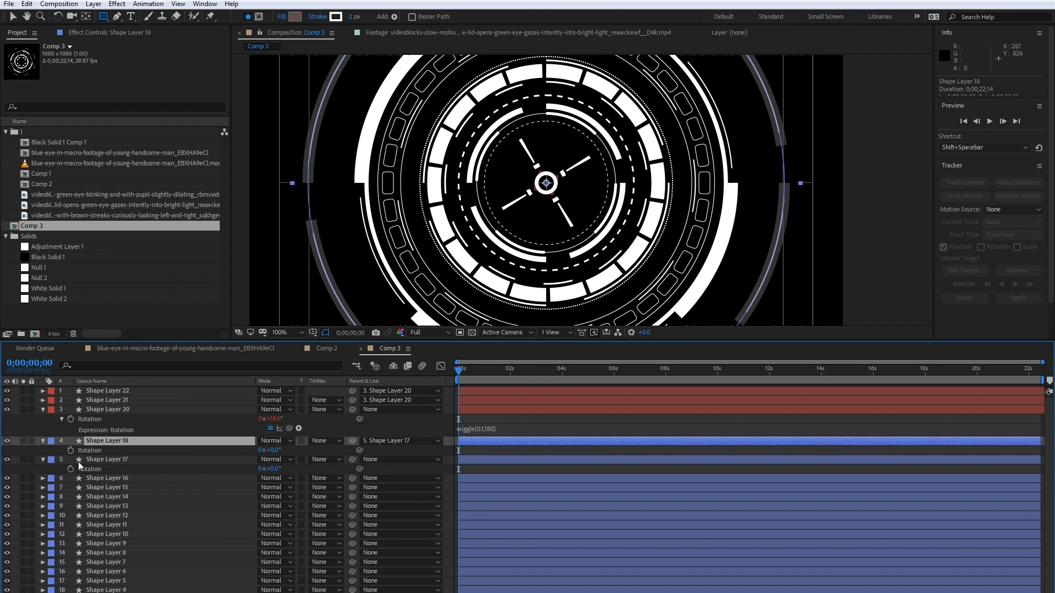
click(43, 442)
click(44, 450)
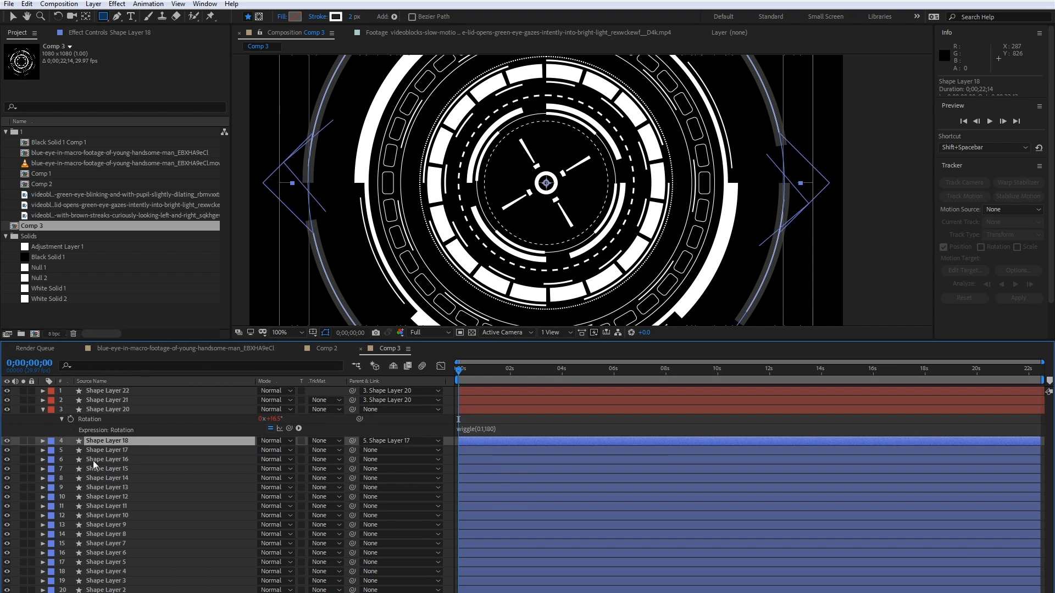
- Identify the rings on Shape Layers 16, 15 and 14, and parent Shape Layers 16 and 15 to Shape Layer 14
click(94, 460)
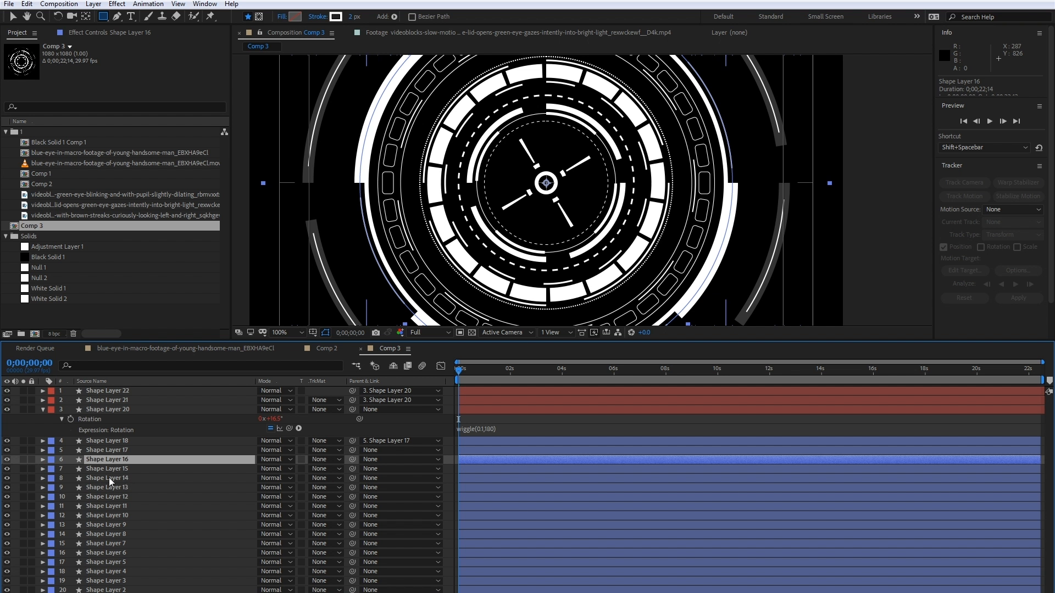
click(104, 470)
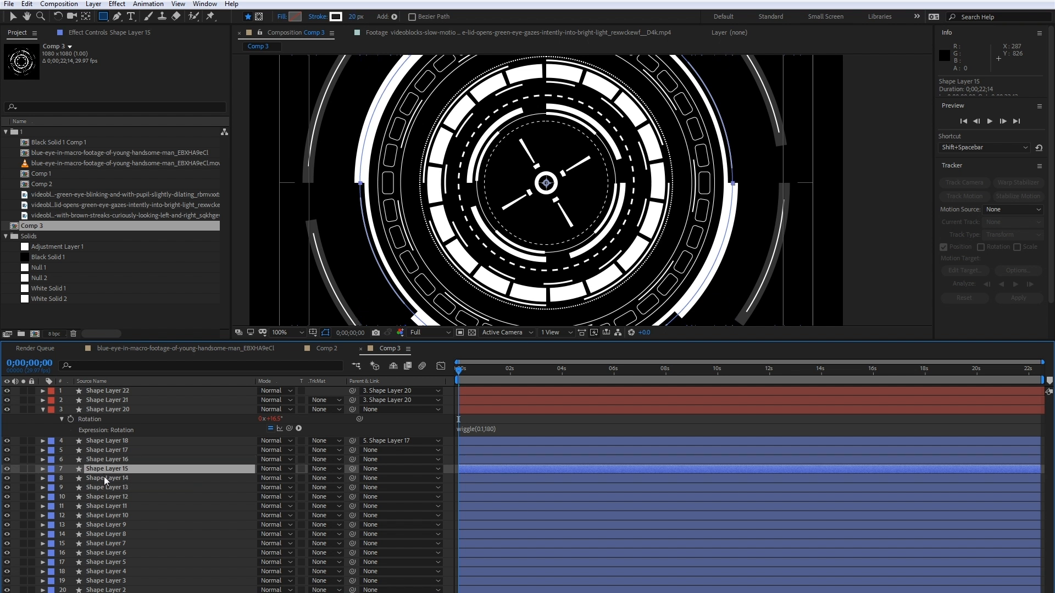
click(104, 478)
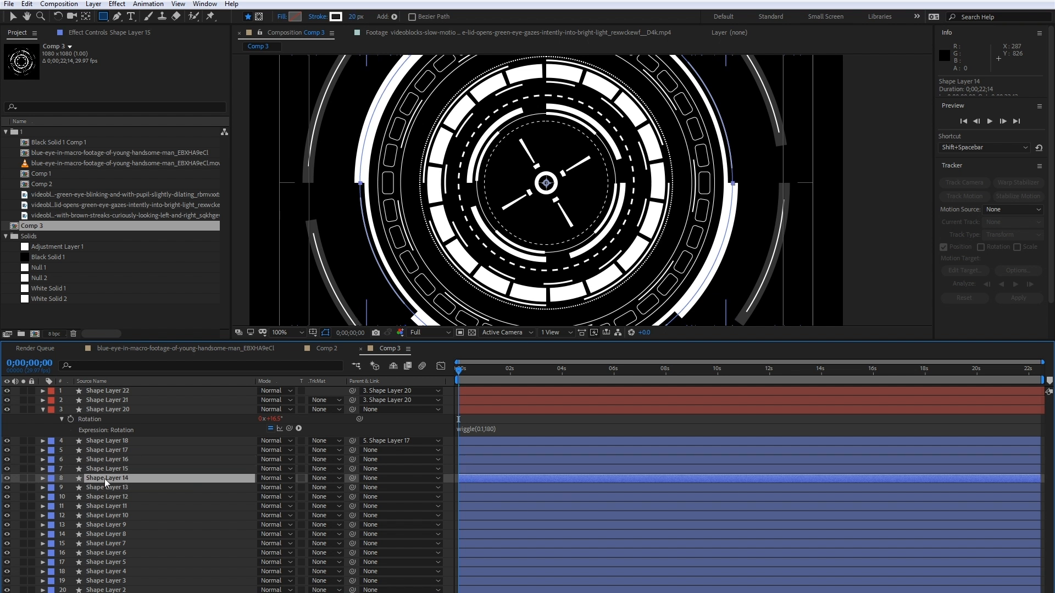
click(6, 478)
drag(9, 459, 7, 482)
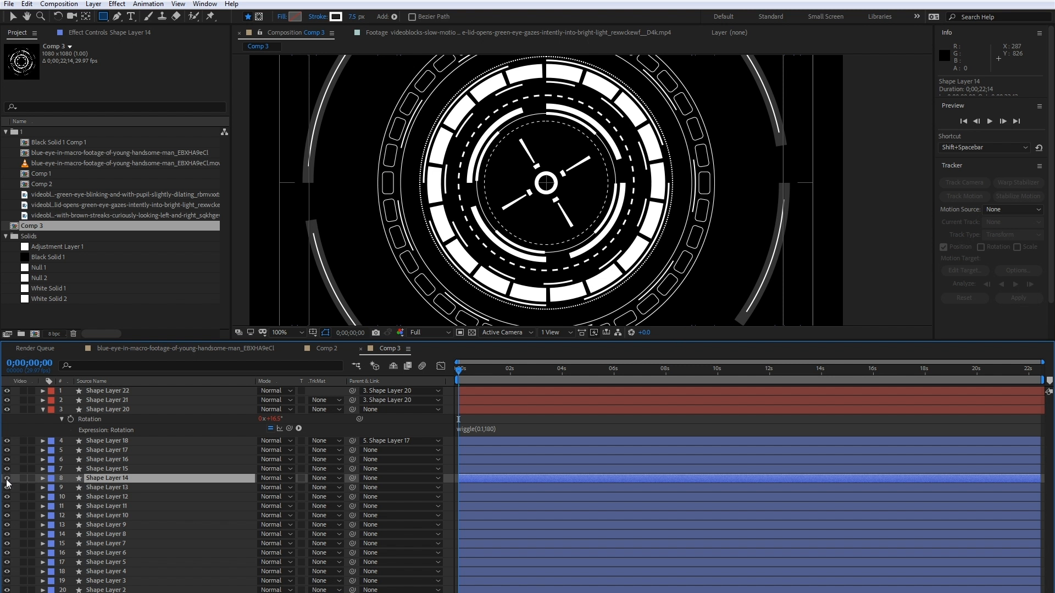
click(103, 459)
shift+click(103, 470)
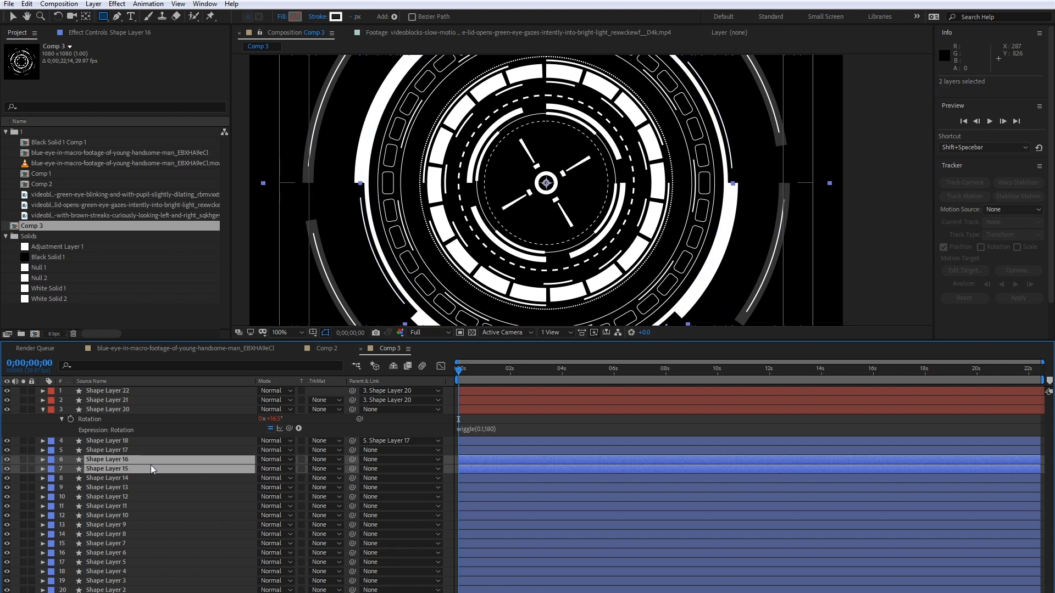
drag(352, 468, 124, 482)
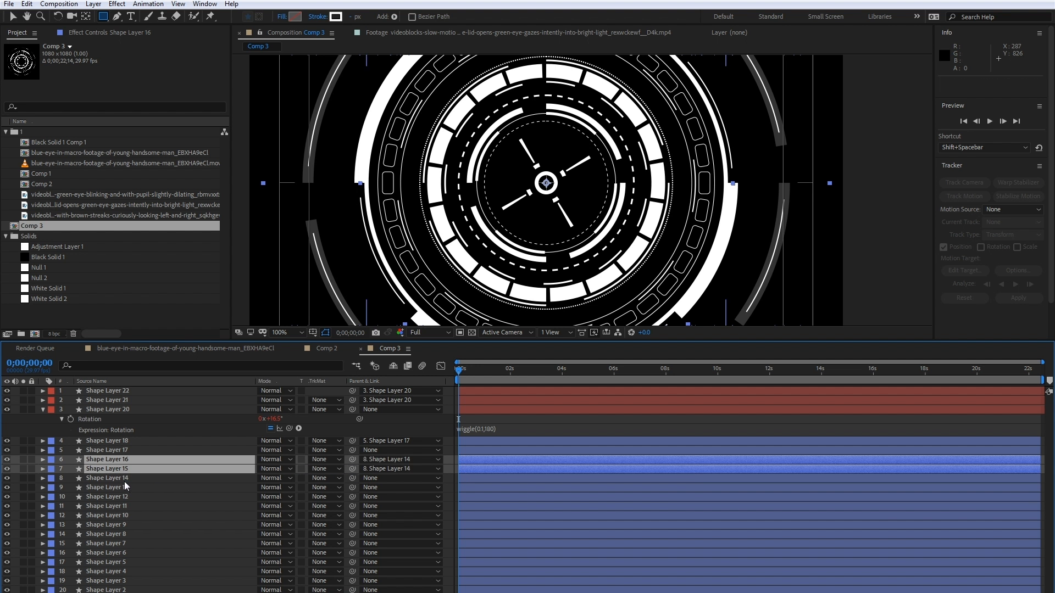
- Give Shape Layers 14, 15 and 16 the Red label colour to mark them as one group
click(124, 482)
ctrl+click(105, 461)
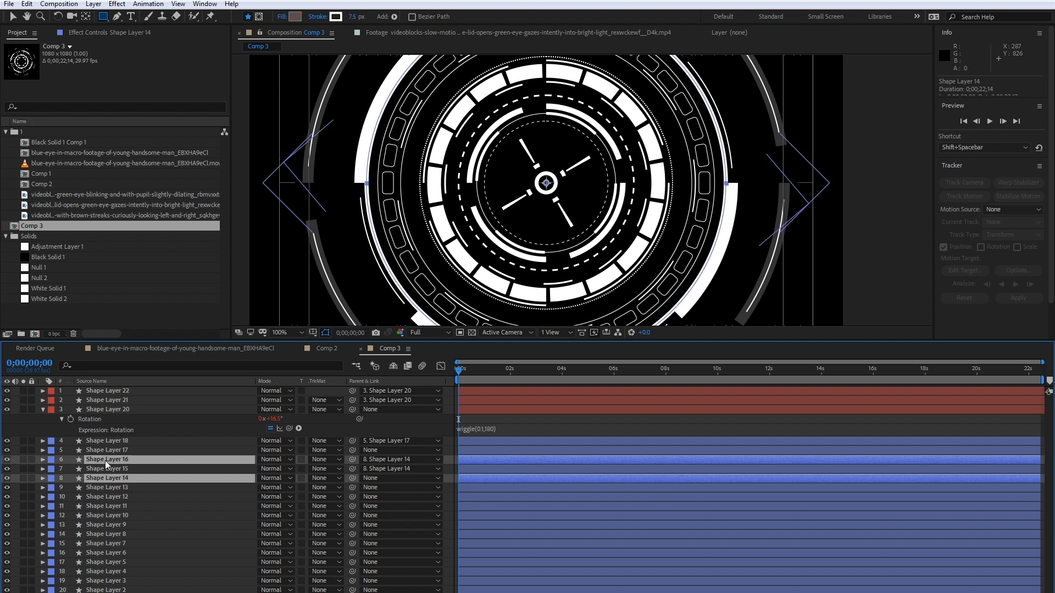
ctrl+click(101, 470)
click(53, 469)
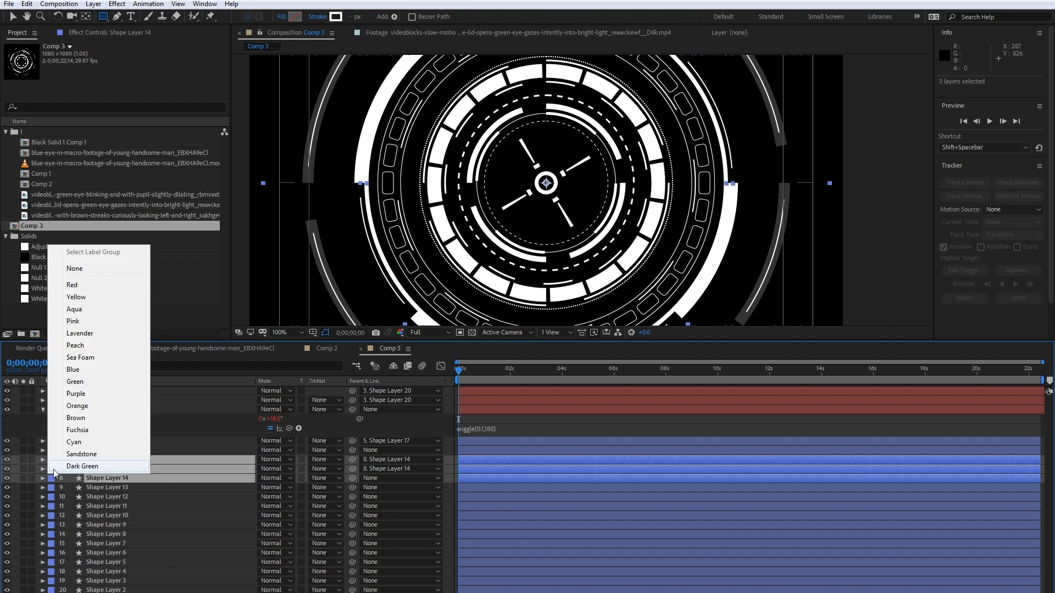
click(81, 285)
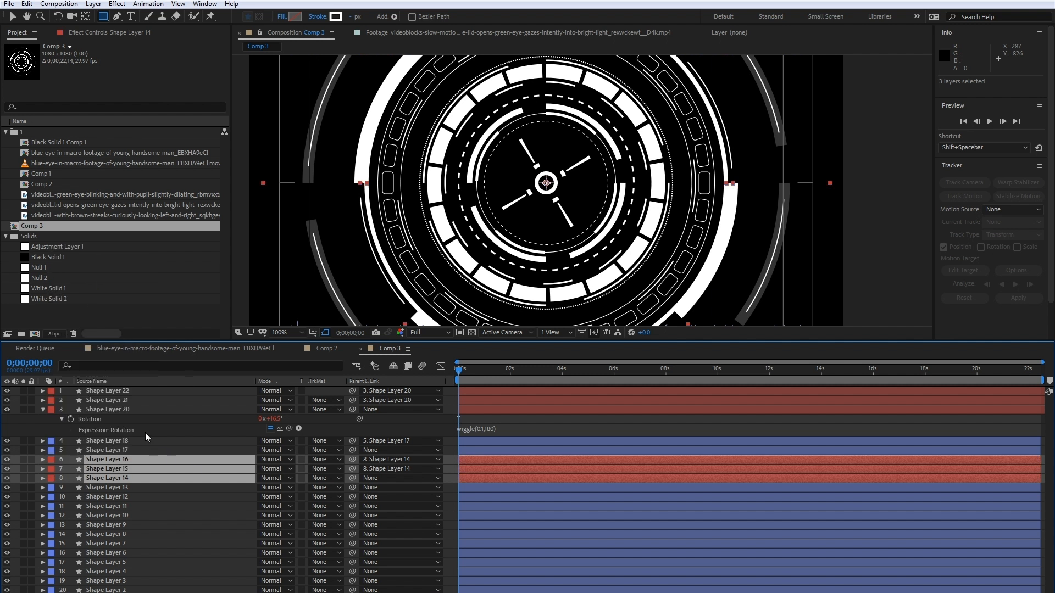
- Move Shape Layer 10 above Shape Layer 11 and parent Shape Layers 13 and 12 to it
click(114, 489)
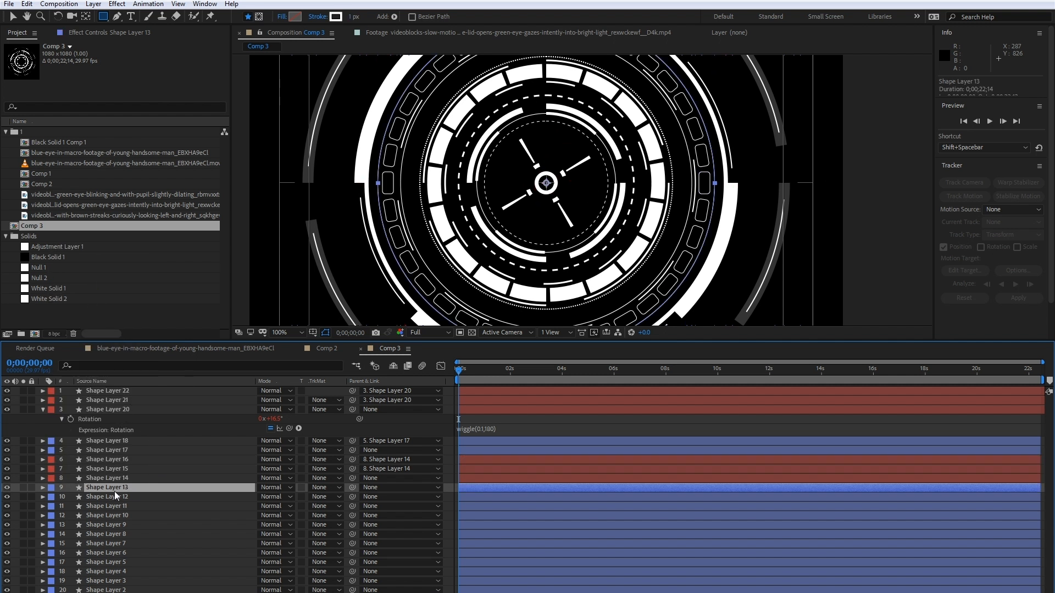
click(114, 496)
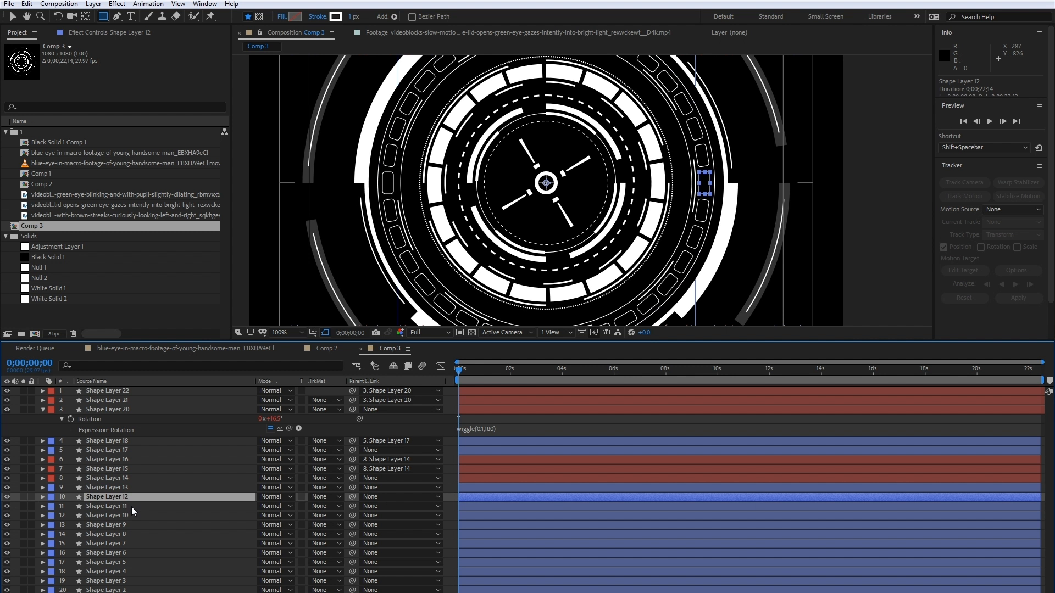
click(117, 488)
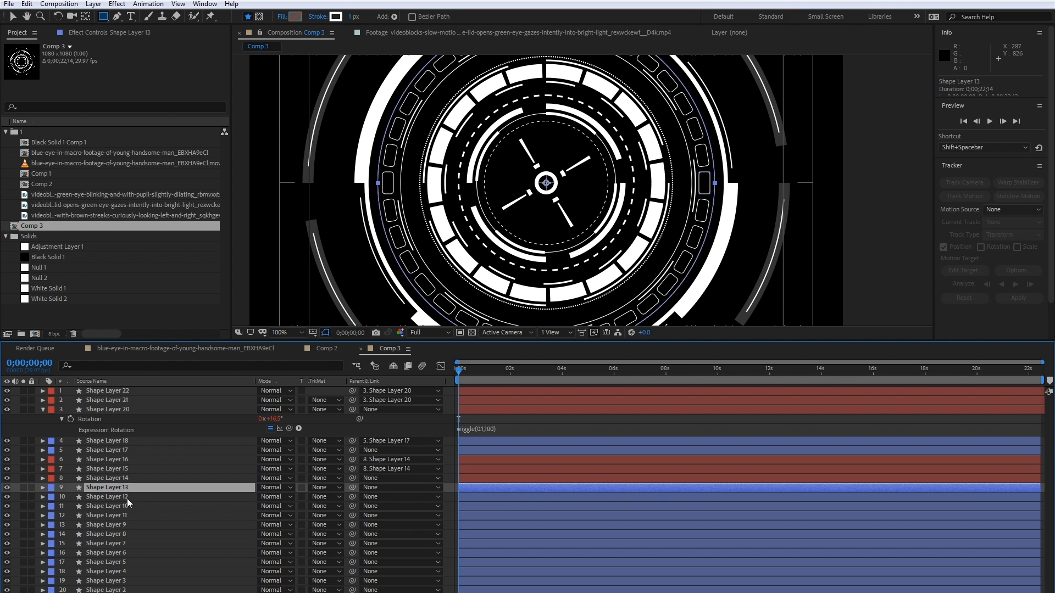
ctrl+click(128, 499)
drag(351, 498, 115, 509)
click(115, 508)
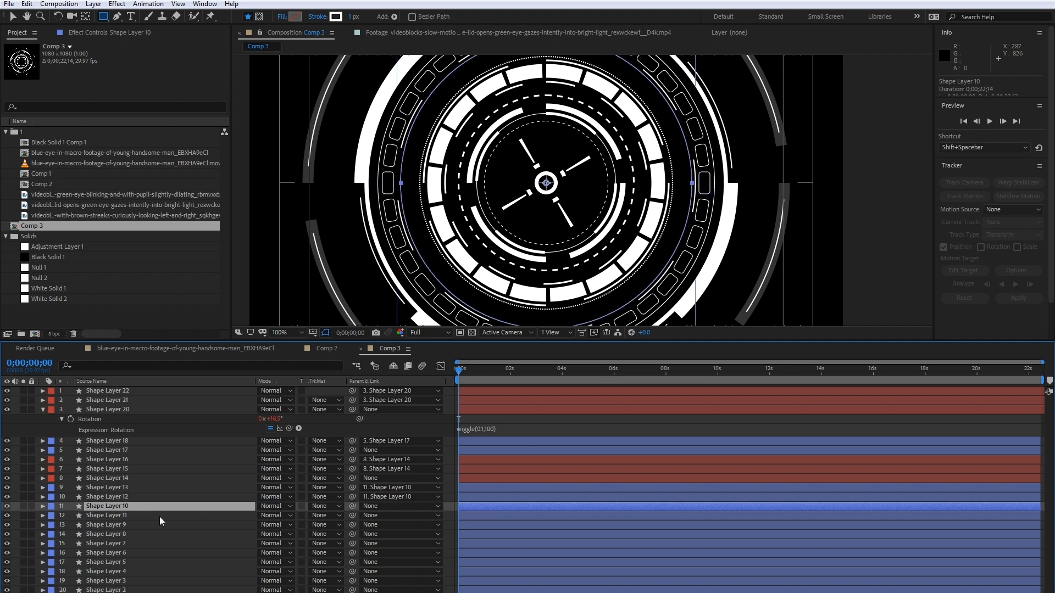
- Try turning the parented rings with the rotation of Shape Layer 10 and undo the turn
key(r)
drag(276, 515, 262, 514)
key(ctrl+z)
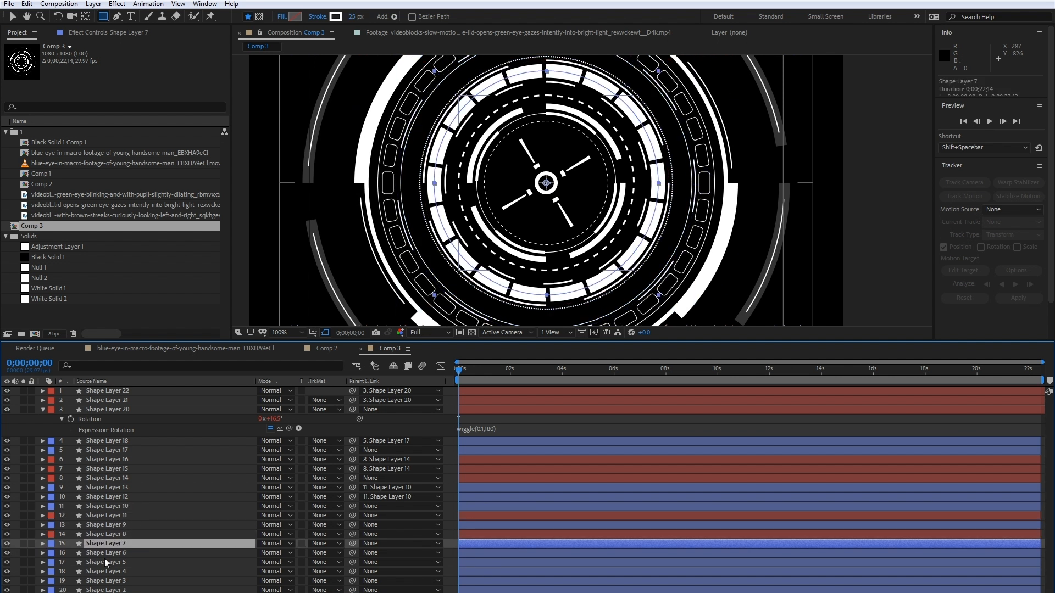
click(104, 562)
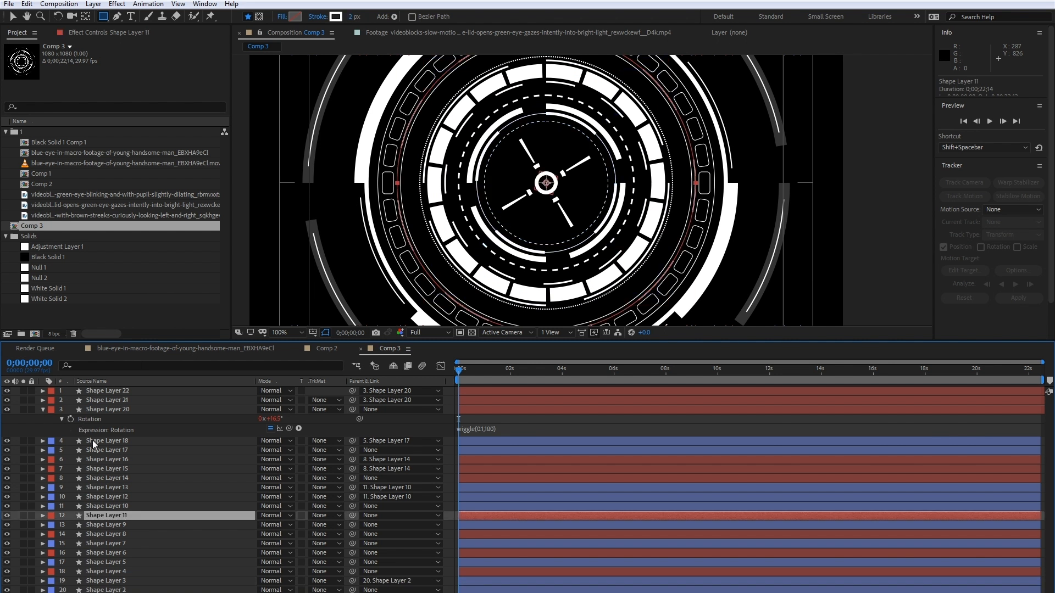
- Add the expression wiggle(0.1,180) to the rotation of Shape Layer 17
click(114, 450)
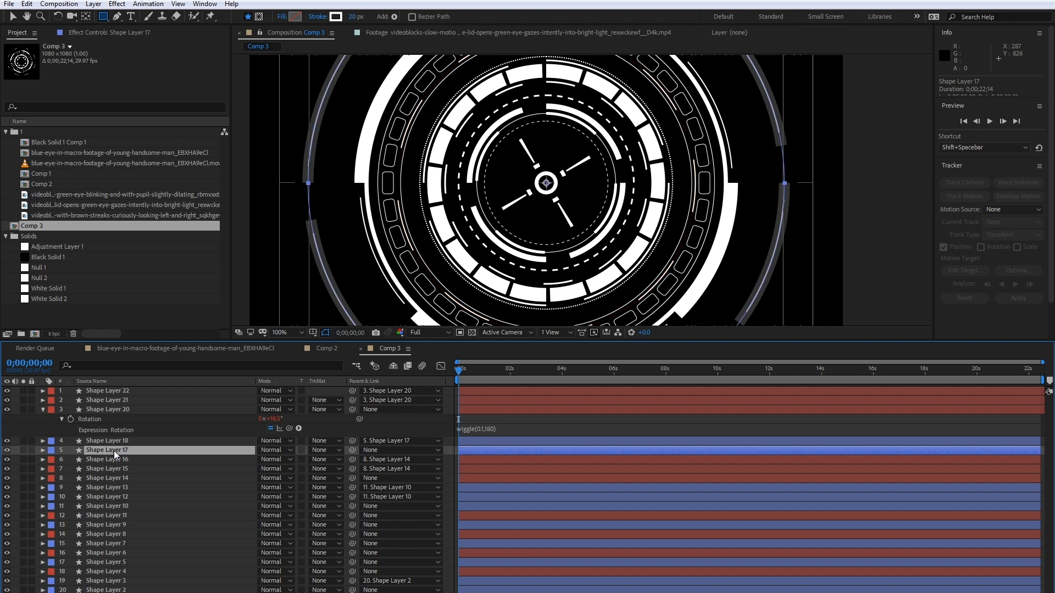
key(r)
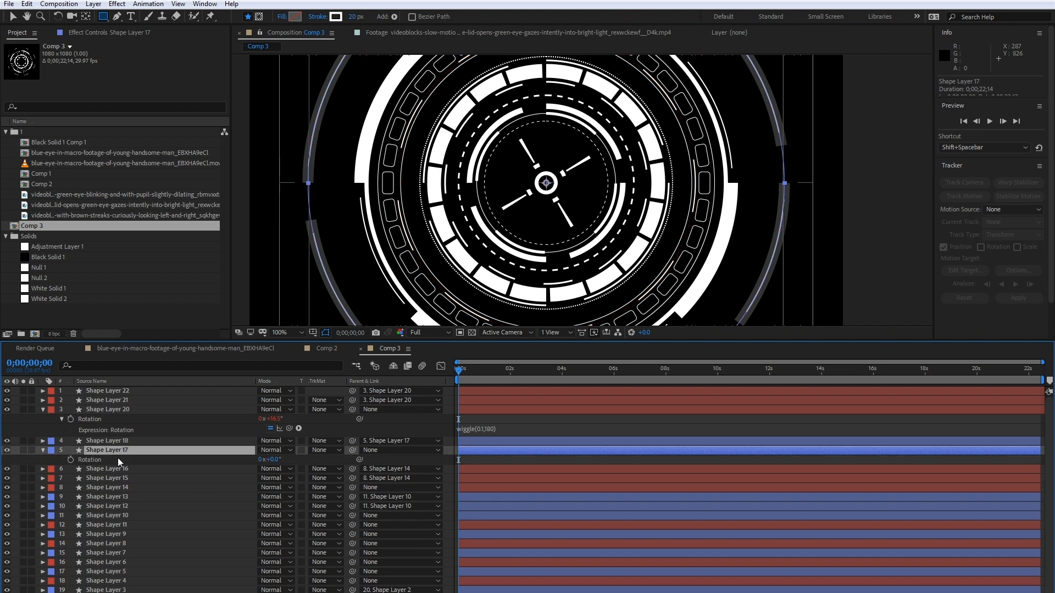
click(7, 450)
click(7, 451)
alt+click(71, 460)
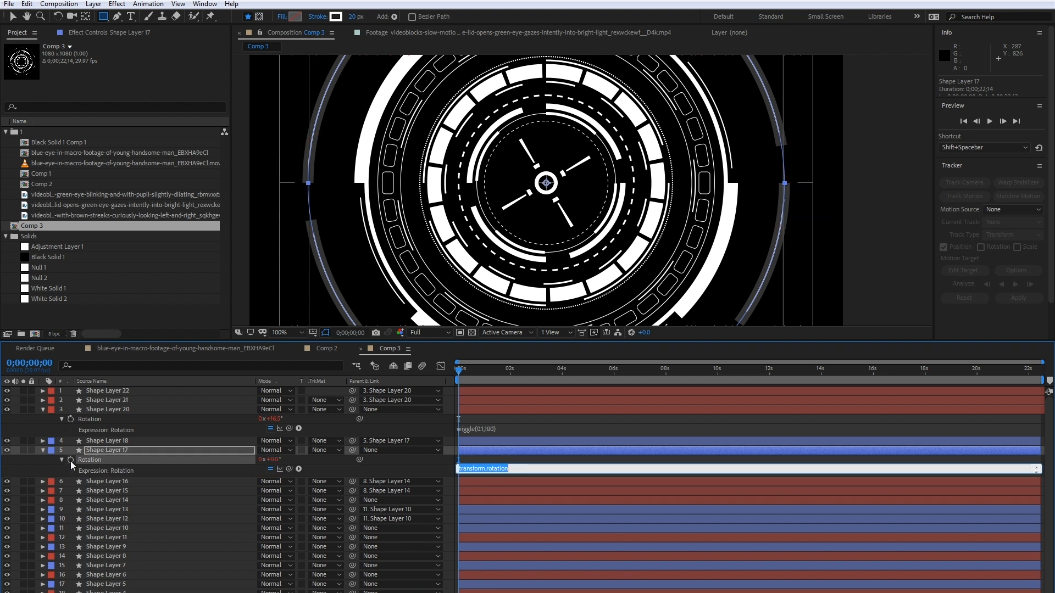
right_click(520, 469)
click(559, 364)
drag(495, 469, 491, 475)
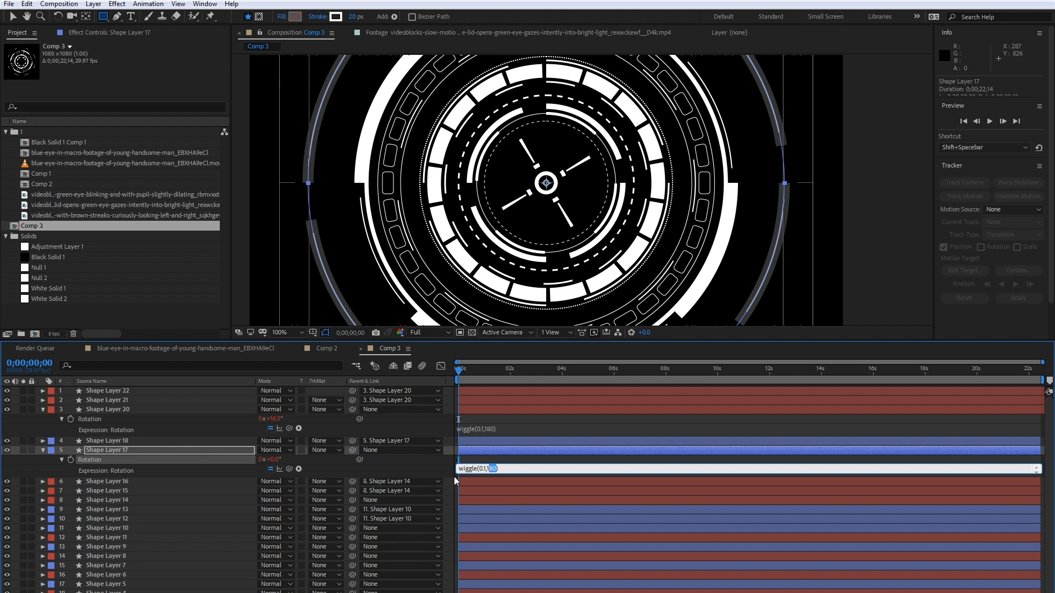
click(480, 461)
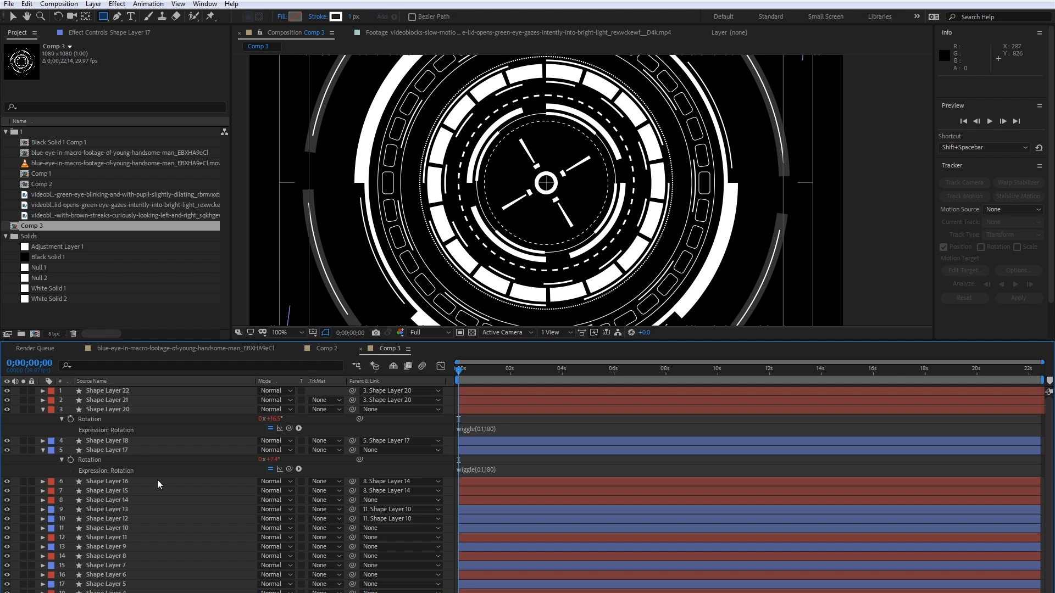
- Add the expression time*20 to the rotation of Shape Layer 14 and play back the animation from the start
click(130, 501)
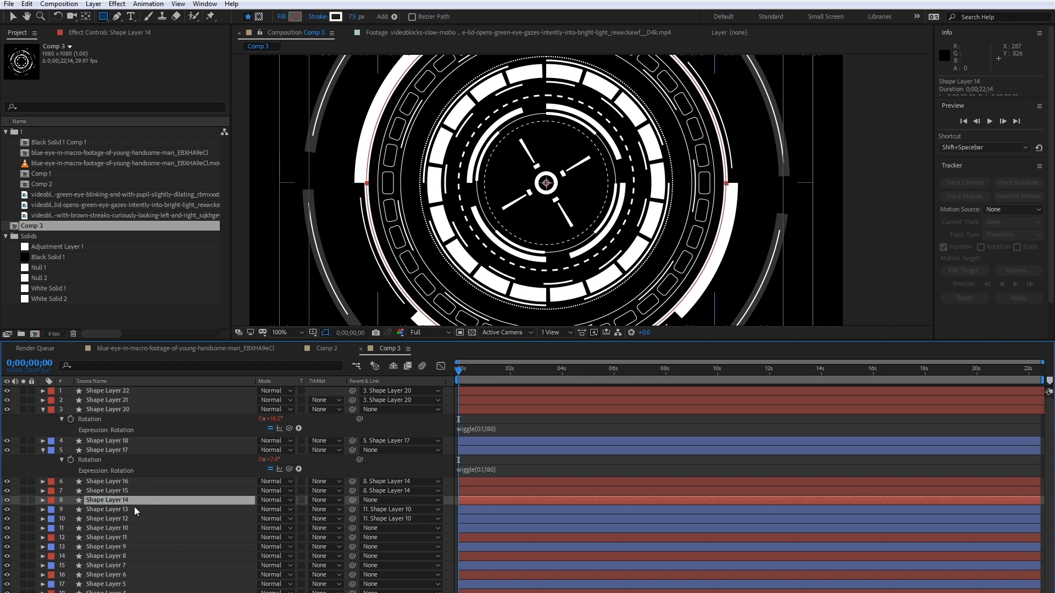
key(r)
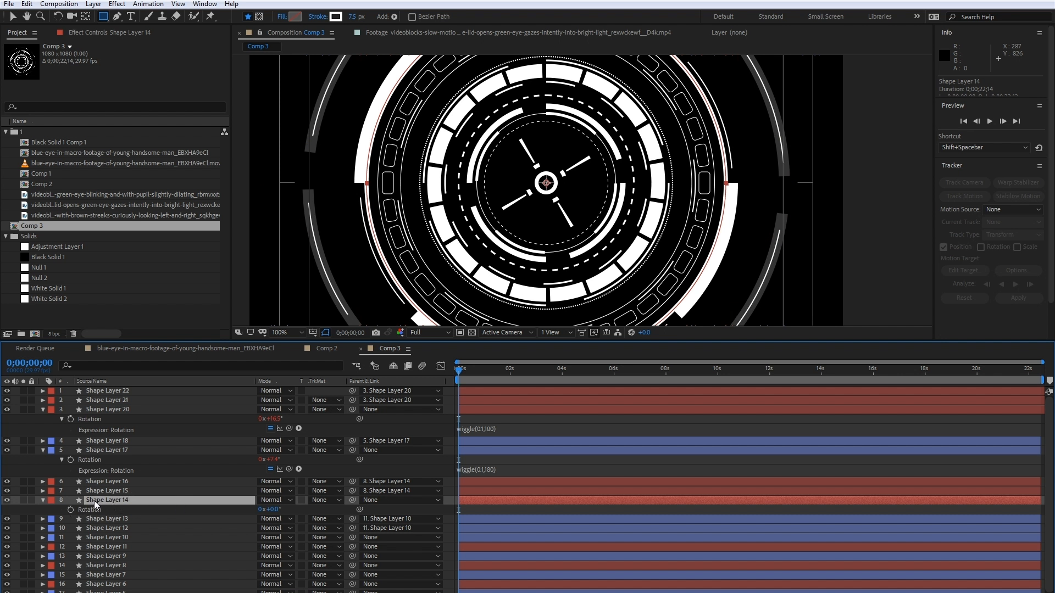
alt+click(69, 511)
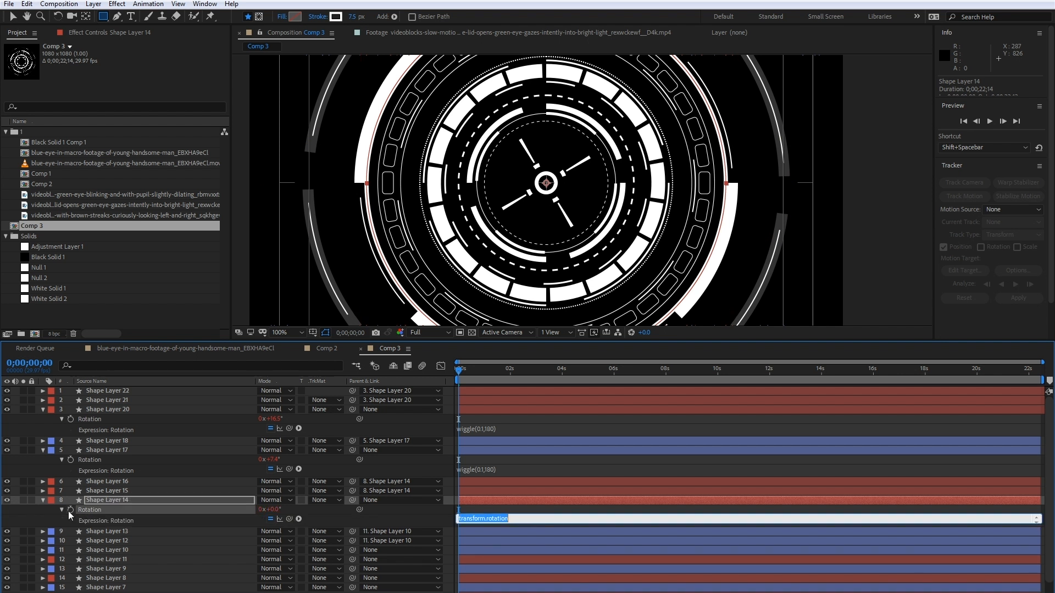
text(time*20)
click(481, 350)
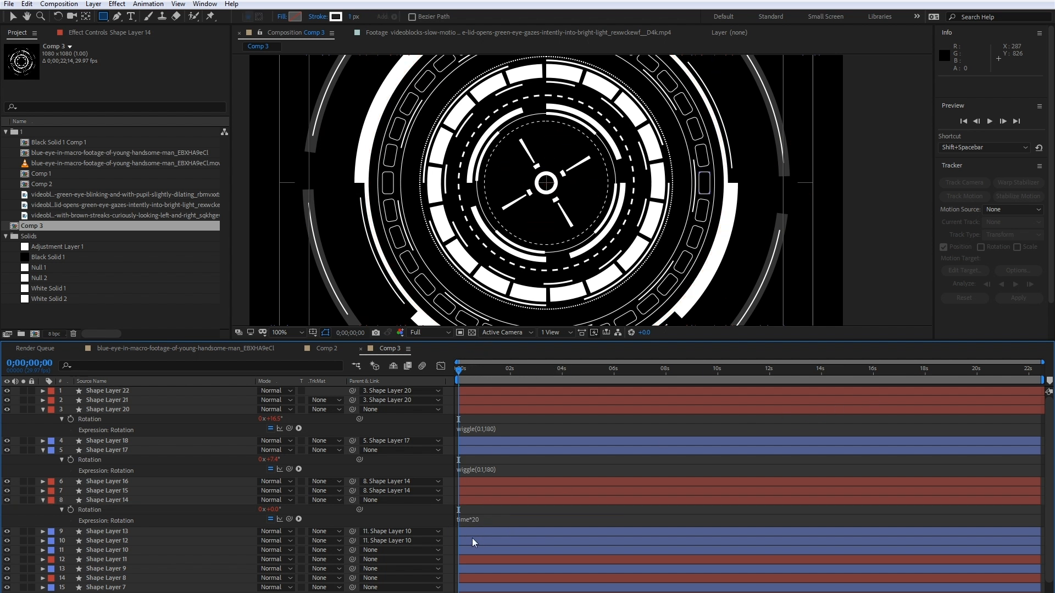
drag(461, 375, 400, 364)
key(space)
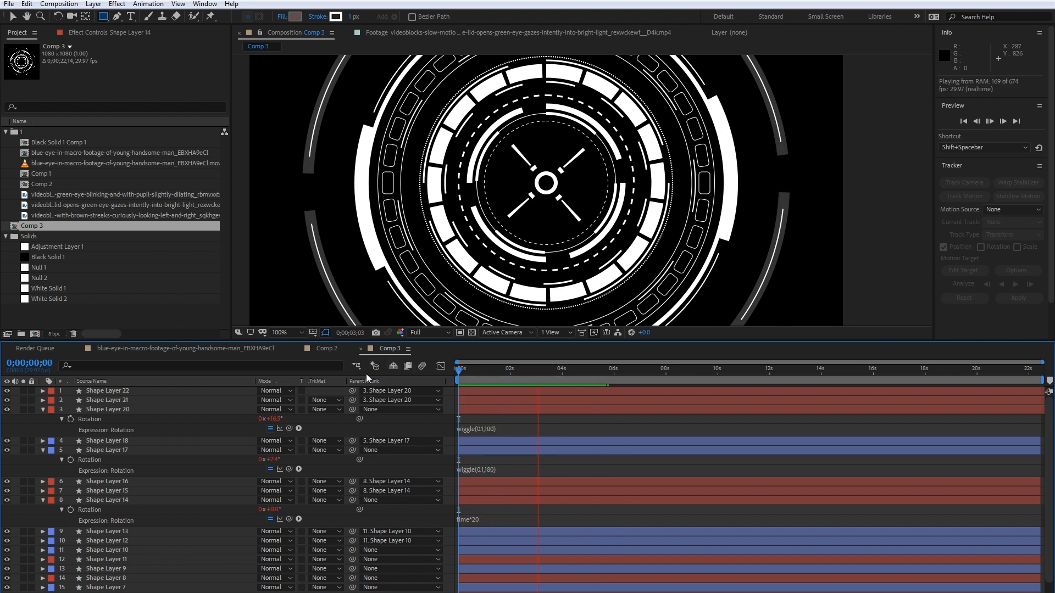
- Replace the rotation expression of Shape Layer 14 with wiggle(0.1,180), copied from Shape Layer 17
click(504, 470)
click(481, 520)
text(wiggle(0.1,180))
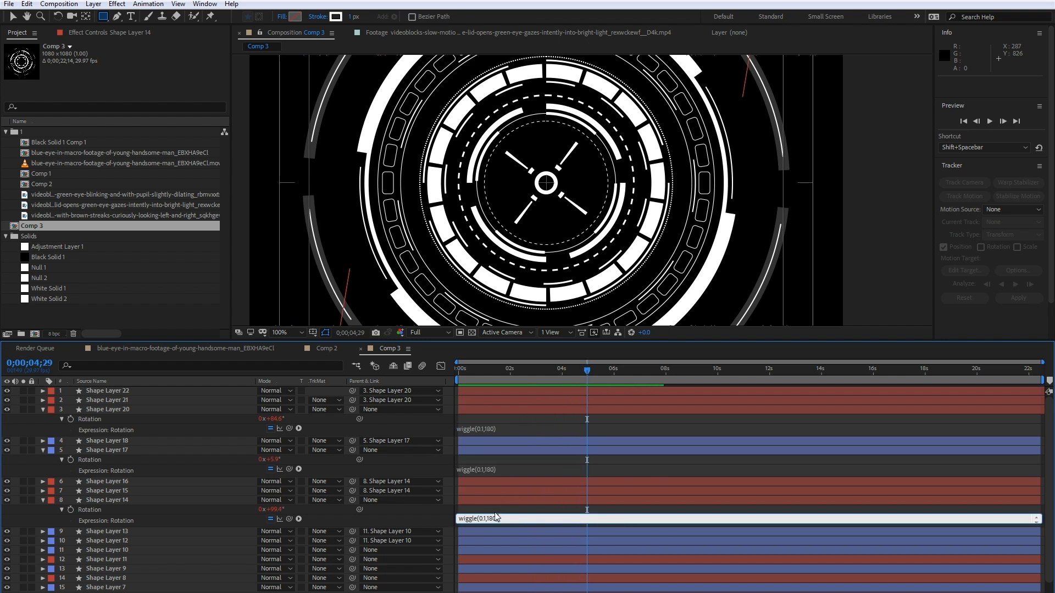
click(495, 509)
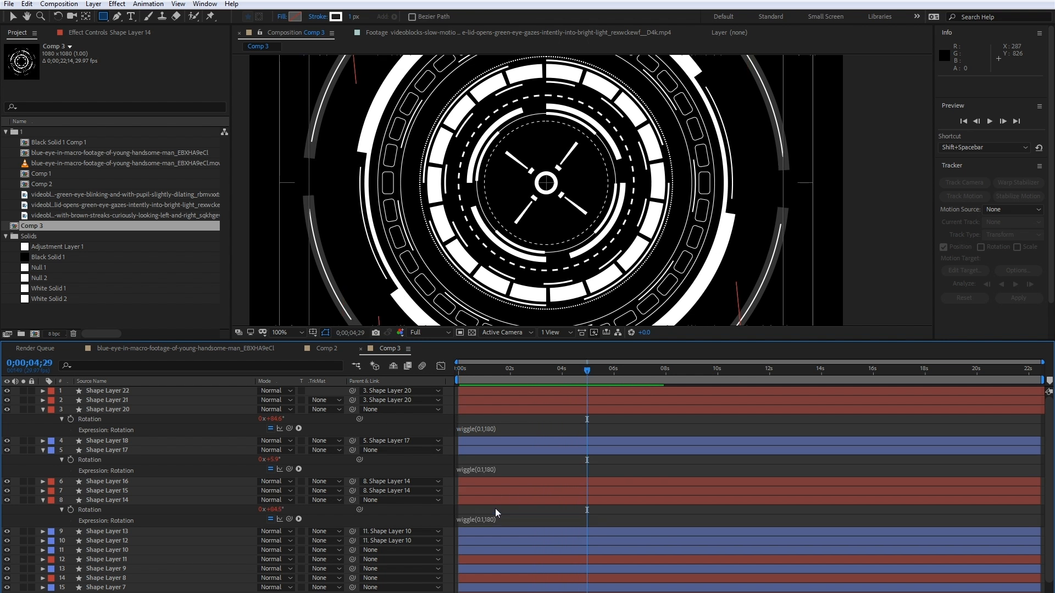
- Add the expression wiggle(0.1,180) to the rotation of Shape Layer 10
click(118, 552)
key(r)
alt+click(70, 560)
text(wiggle(0.1,180))
click(486, 562)
- Add the expression wiggle(0.1,180) to the rotation of Shape Layers 11, 9 and 8
scroll(173, 562, down, 2)
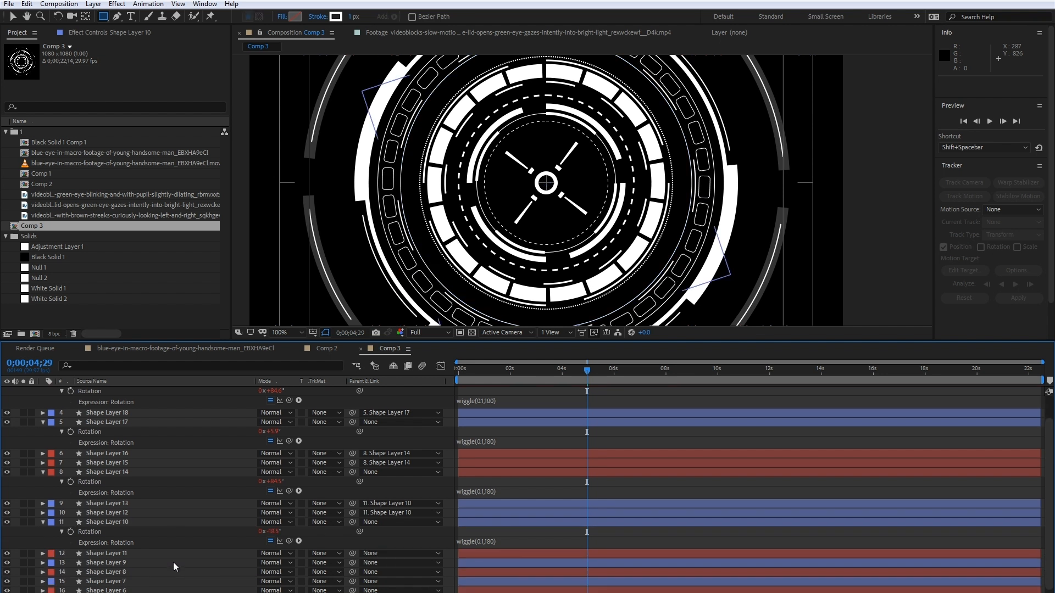
click(134, 526)
key(r)
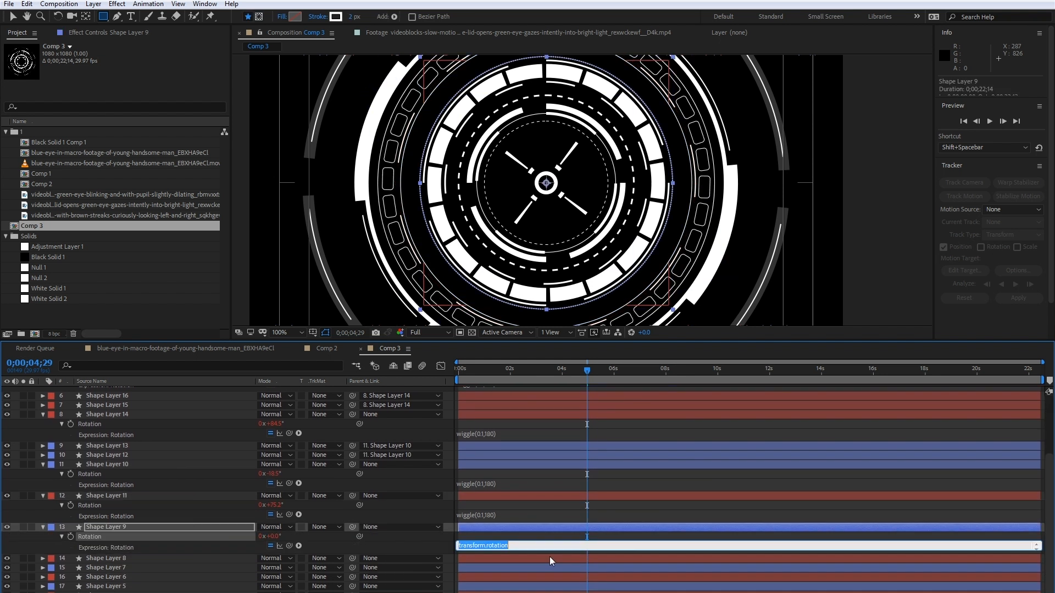
text(wiggle(0.1,180))
click(550, 557)
- Add the expression wiggle(0.1,180) to the rotation of Shape Layers 7, 6, 5 and 4
click(111, 542)
key(r)
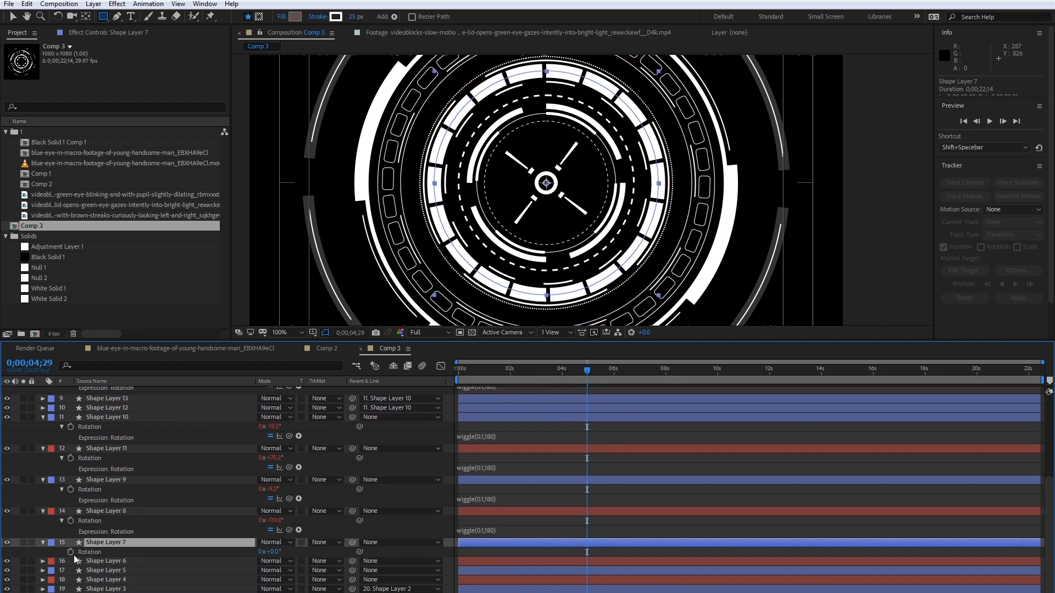
alt+click(71, 551)
text(wiggle(0.1,180))
click(101, 572)
click(114, 581)
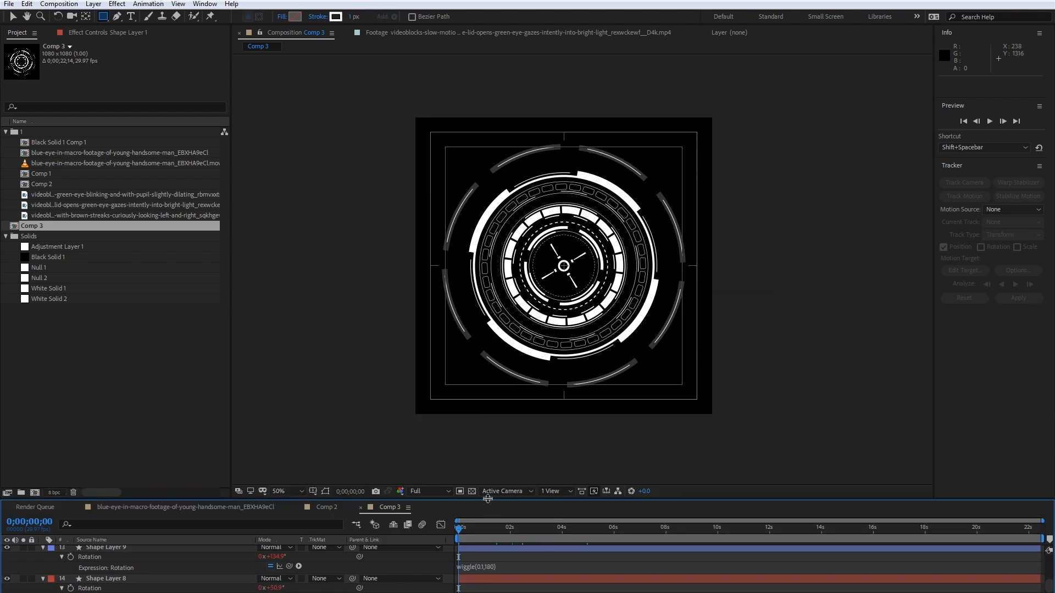
- Enlarge the timeline area, hide the title/action safe guides and play back the rotating rings from the start
drag(487, 499, 458, 467)
scroll(468, 380, up, 1)
scroll(468, 381, down, 1)
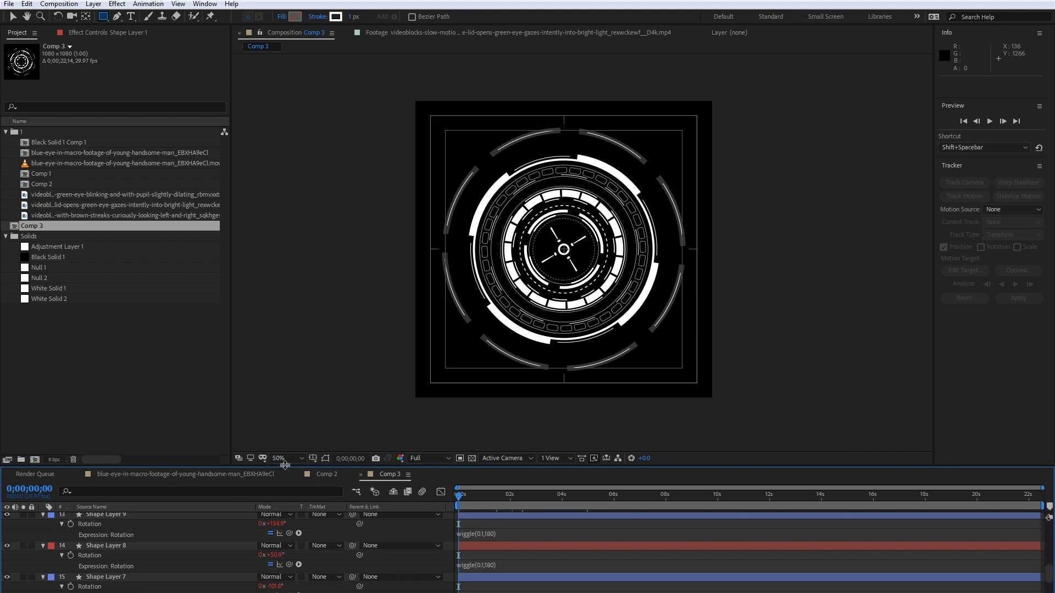
click(325, 458)
click(331, 475)
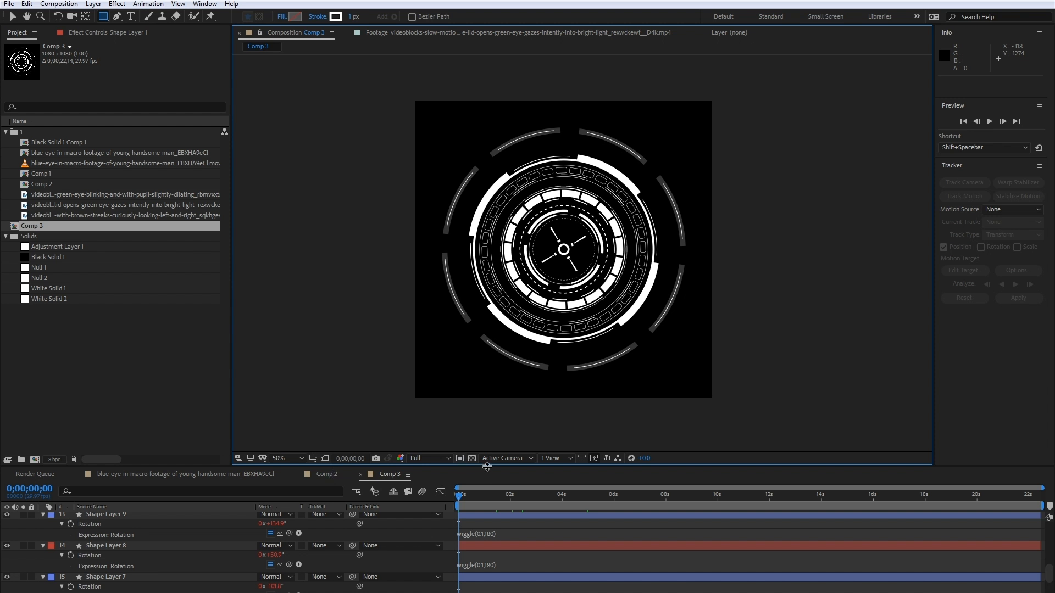
key(space)
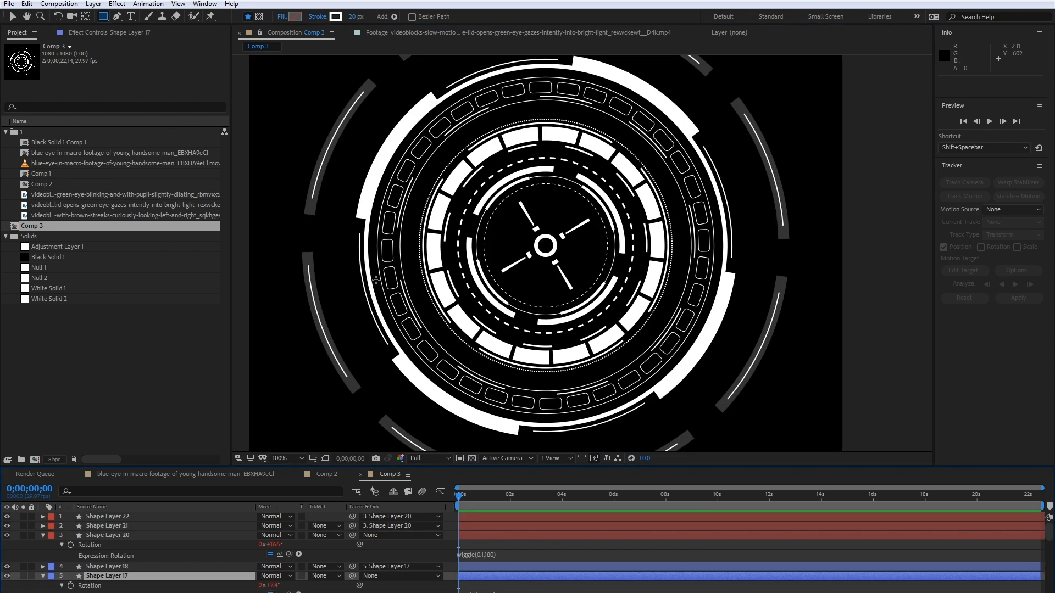
- Find the thick segmented inner ring, Shape Layer 4, and set its stroke colour to red FF0000
scroll(164, 569, down, 10)
click(118, 586)
click(102, 555)
scroll(49, 563, up, 2)
click(10, 570)
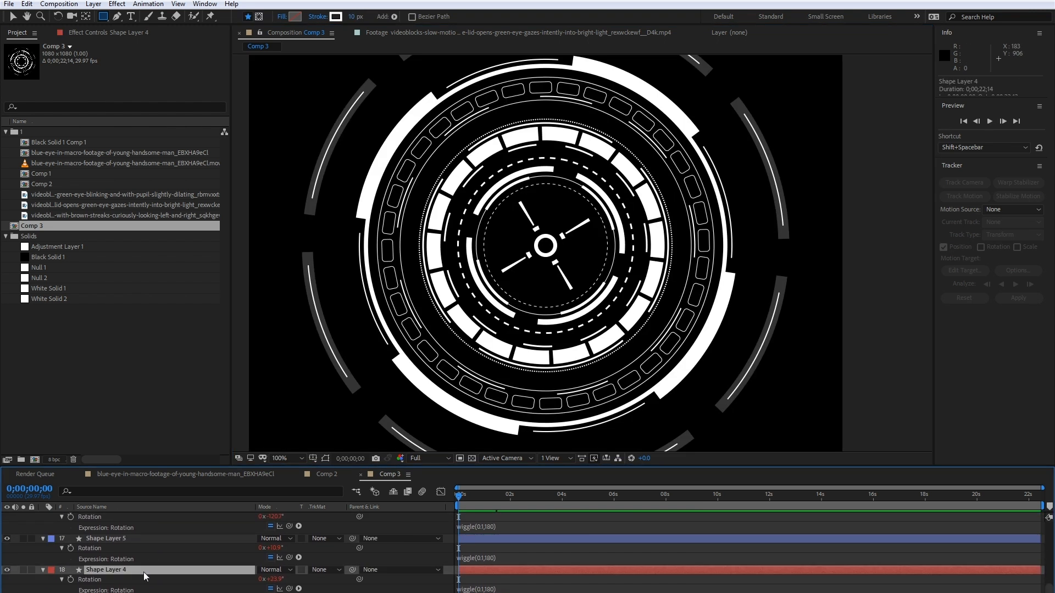
click(335, 18)
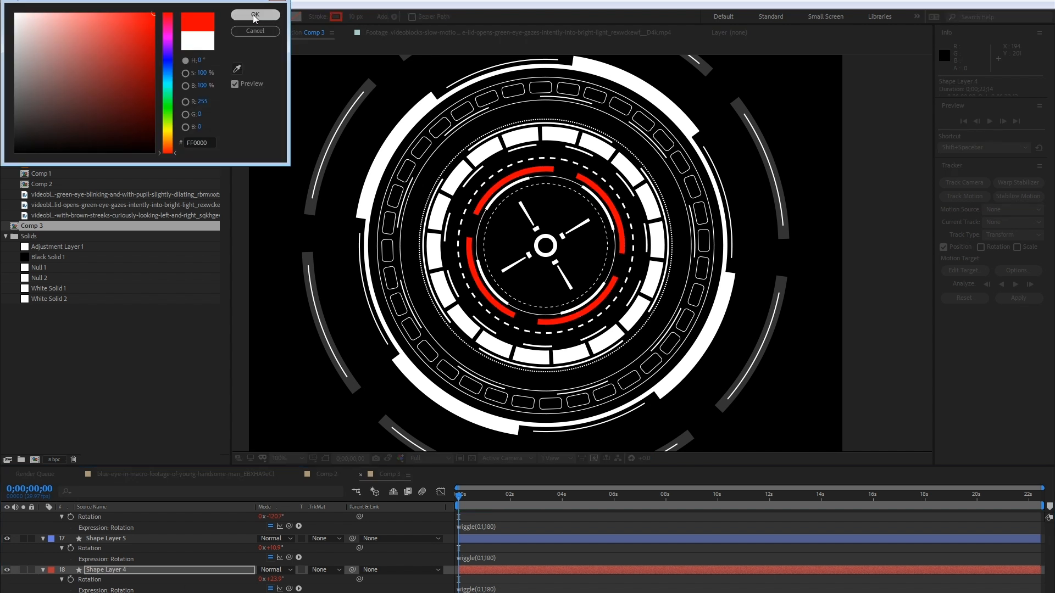
key(Return)
- Set the opacity of the wide segmented ring, Shape Layer 7, to 20%
scroll(143, 525, up, 2)
click(110, 531)
scroll(98, 555, up, 1)
key(t)
click(265, 569)
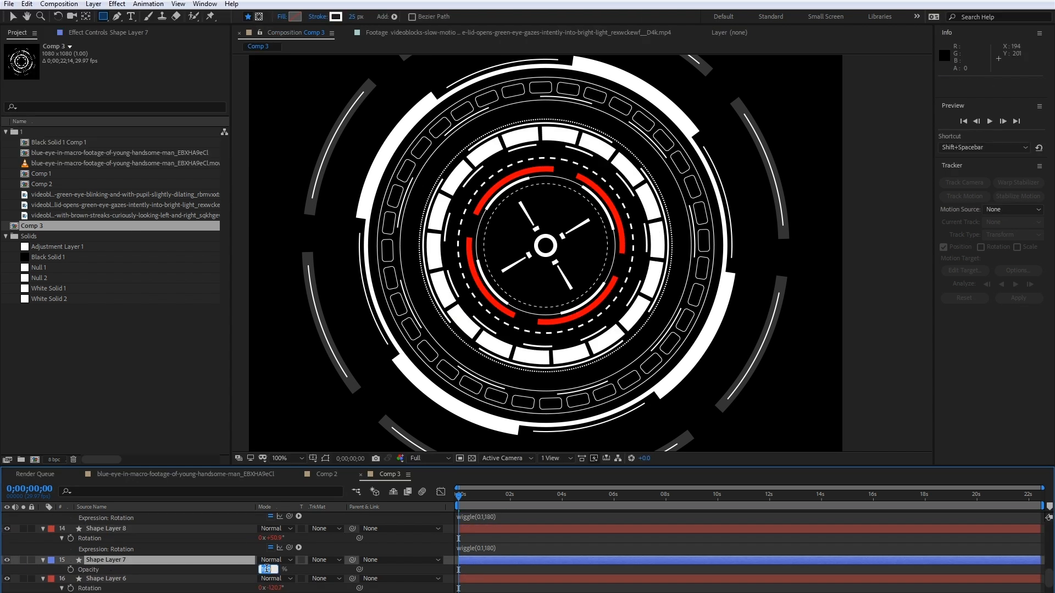
text(20)
key(Return)
- Change the stroke colour of Shape Layer 8, the thin arcs around the dimmed segmented ring, to red
scroll(104, 550, up, 1)
scroll(104, 550, down, 1)
click(105, 529)
click(6, 530)
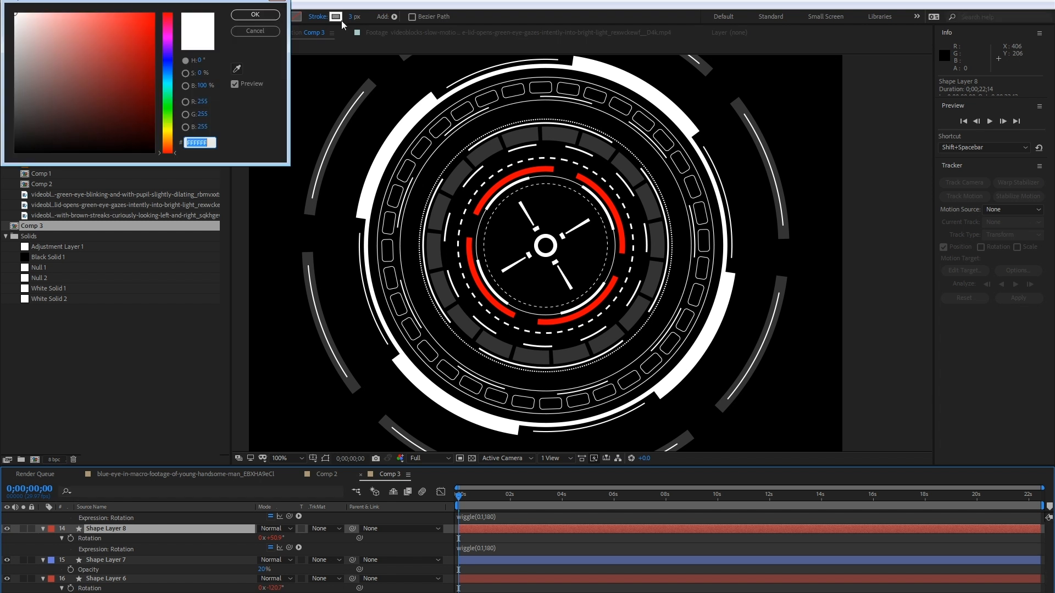
- Change the stroke colour of Shape Layer 13, the thin circle outside the rounded-rectangle ring, to red
scroll(105, 549, up, 4)
click(105, 525)
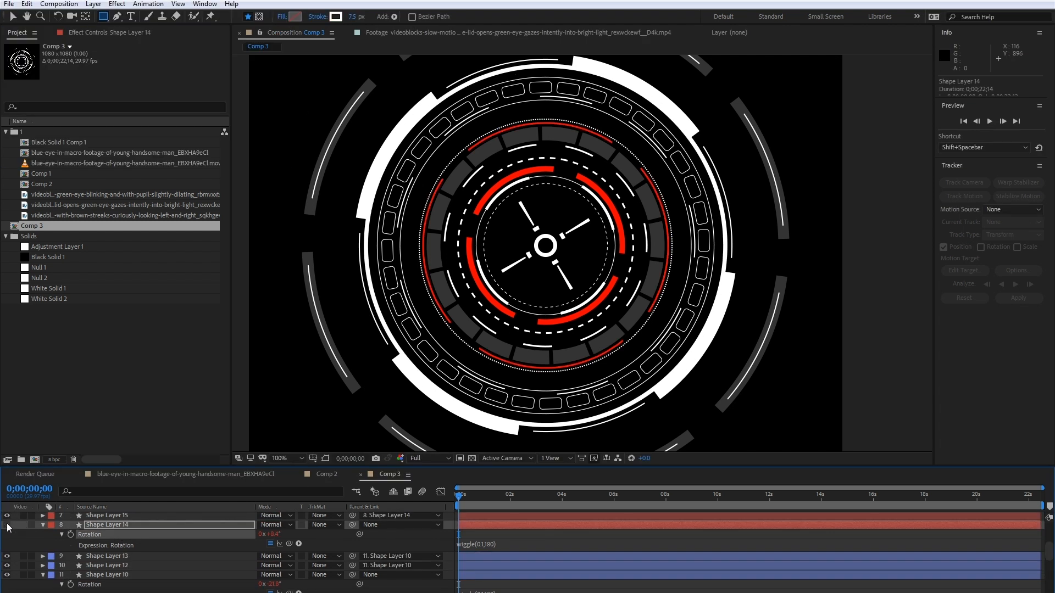
click(107, 556)
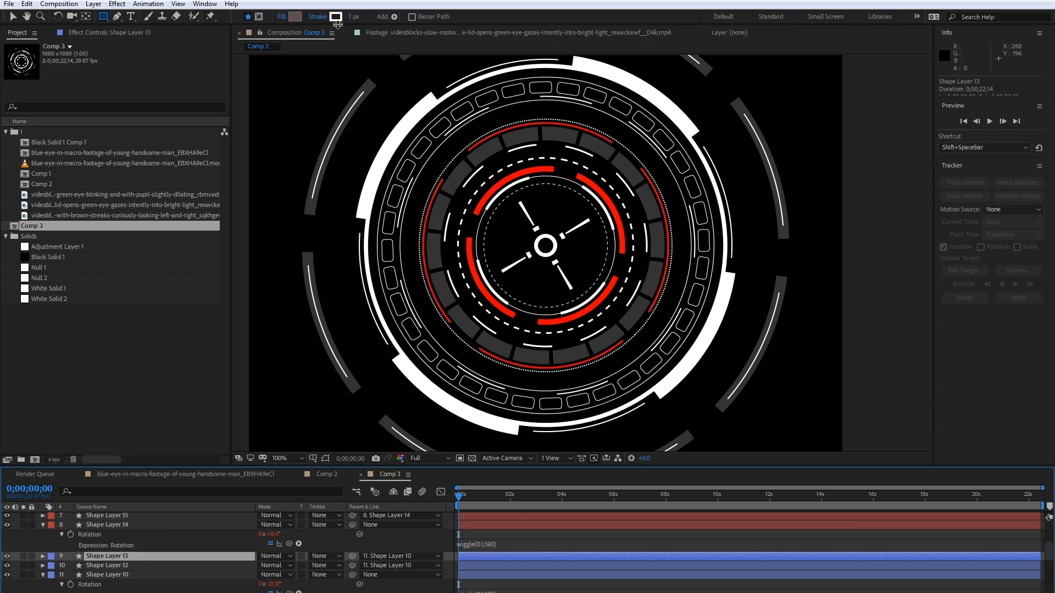
click(336, 17)
click(155, 13)
click(252, 15)
scroll(220, 549, up, 3)
drag(449, 84, 403, 156)
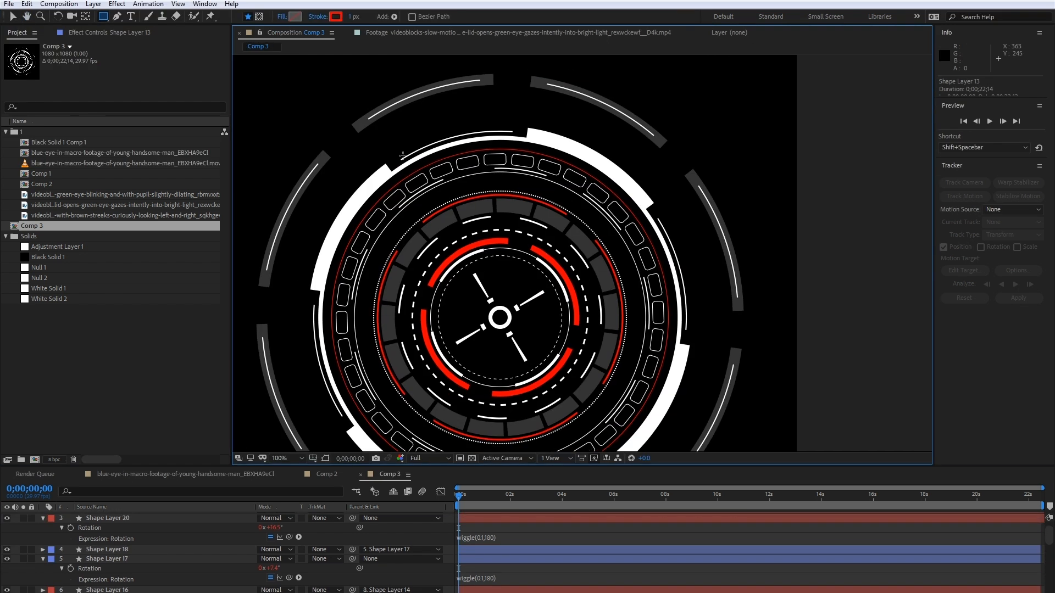
- Set the stroke width of Shape Layer 13 to 2
scroll(124, 560, down, 3)
click(43, 557)
scroll(95, 581, down, 4)
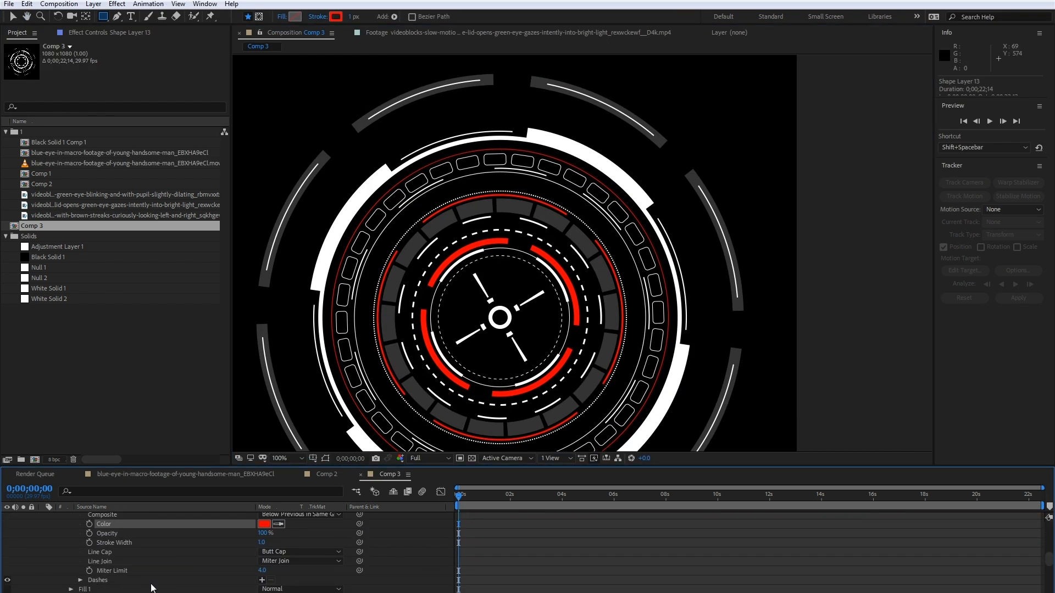
click(262, 543)
text(2)
click(153, 564)
- Select Shape Layer 16 among the outer ring layers
scroll(153, 564, up, 5)
click(110, 567)
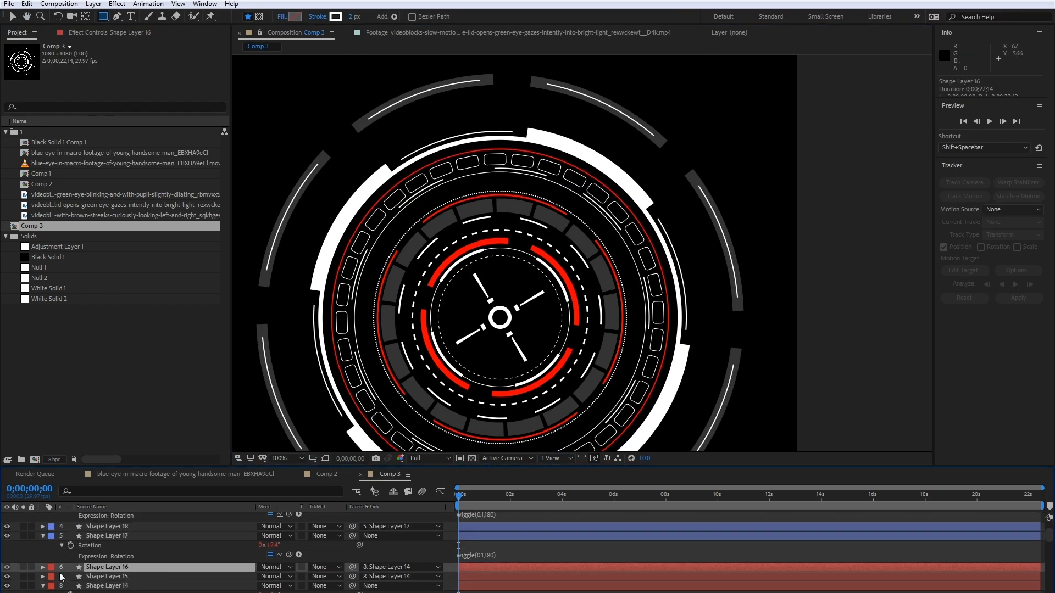